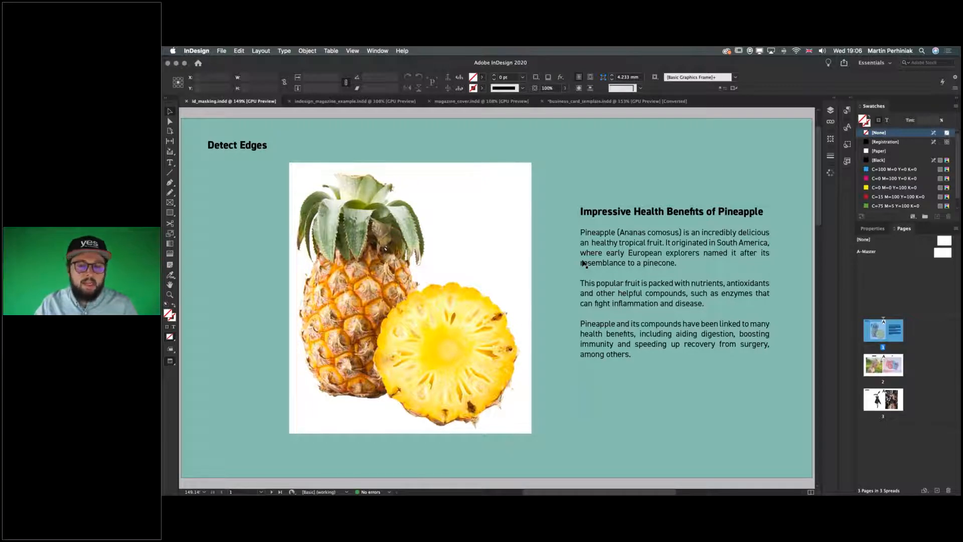
Look at the Anatomy of a Magazine Spread board in Milanote and return to the InDesign document.
key("super+Tab")
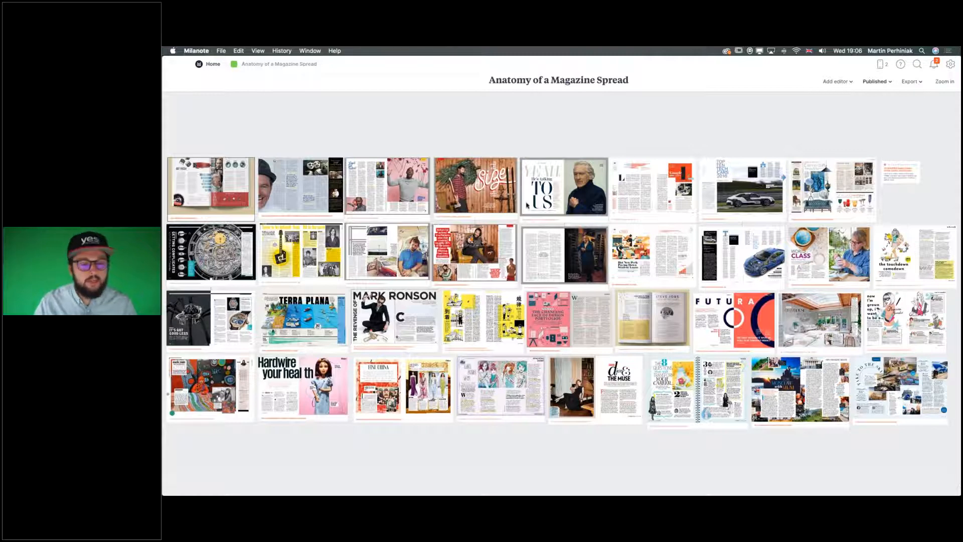
key("super+Tab")
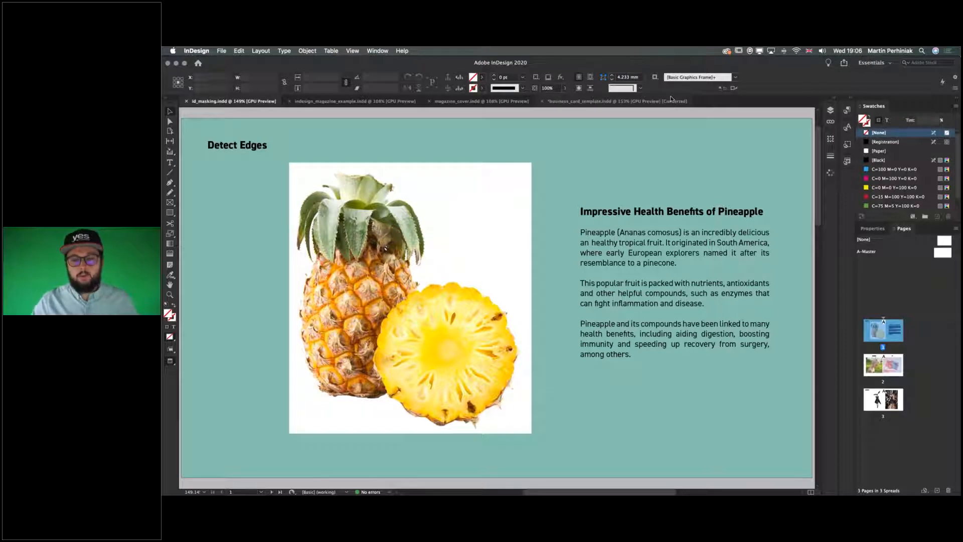
Move the pineapple image slightly closer to the article text, to about X 154 mm, Y 99 mm.
left_click(411, 298)
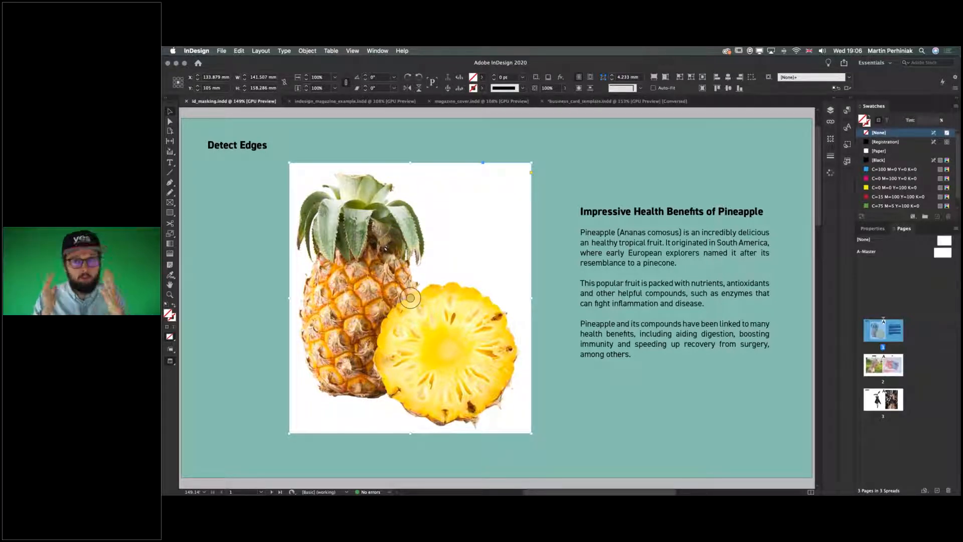
left_click_drag(435, 212, 463, 202)
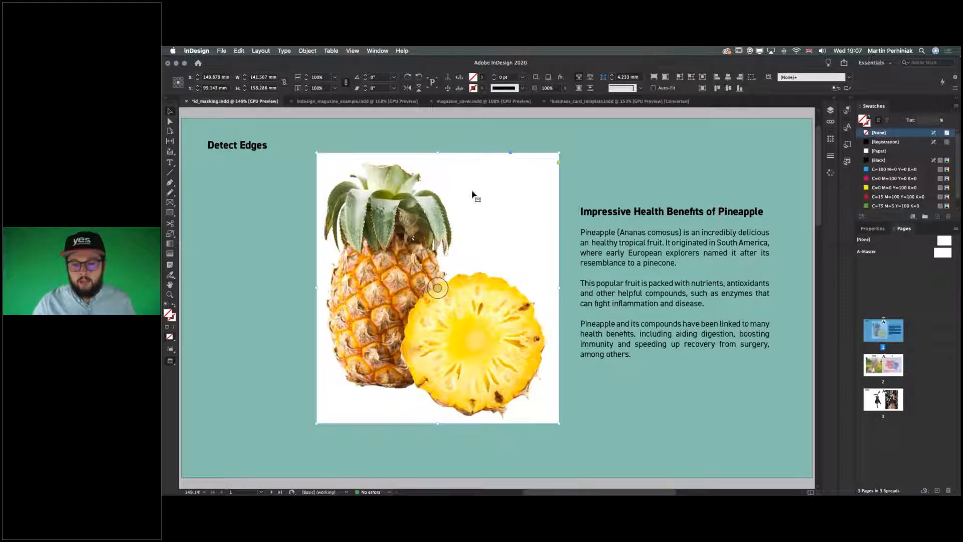
mouse_move(473, 193)
left_mouse_down()
mouse_move(537, 204)
mouse_move(462, 194)
mouse_move(492, 195)
mouse_move(479, 196)
left_mouse_up()
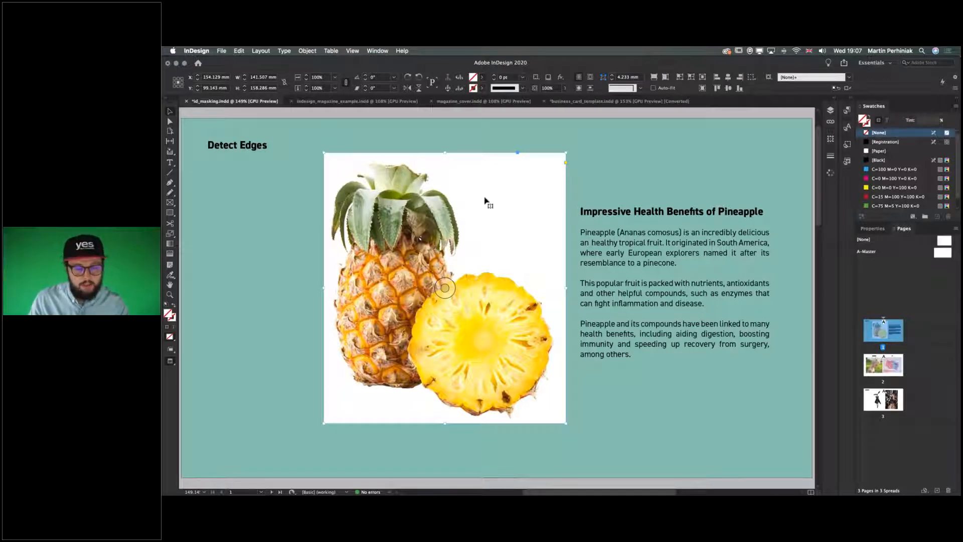
Give the pineapple image a Detect Edges clipping path to remove its white background.
left_click(371, 51)
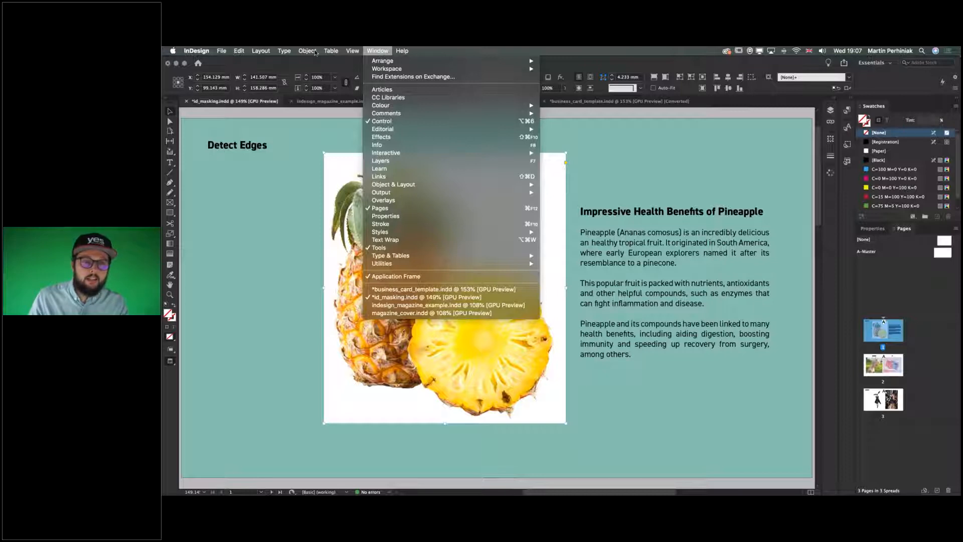
mouse_move(306, 51)
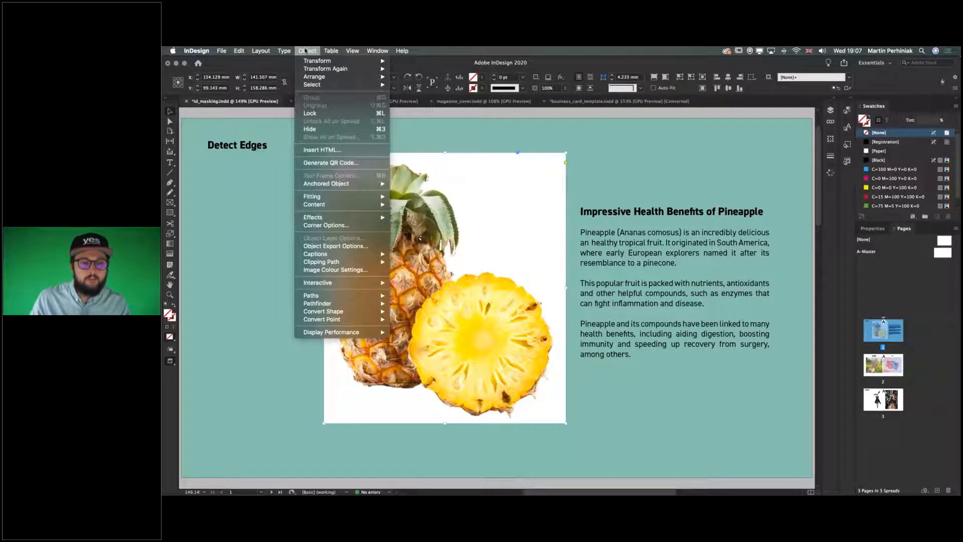
mouse_move(345, 260)
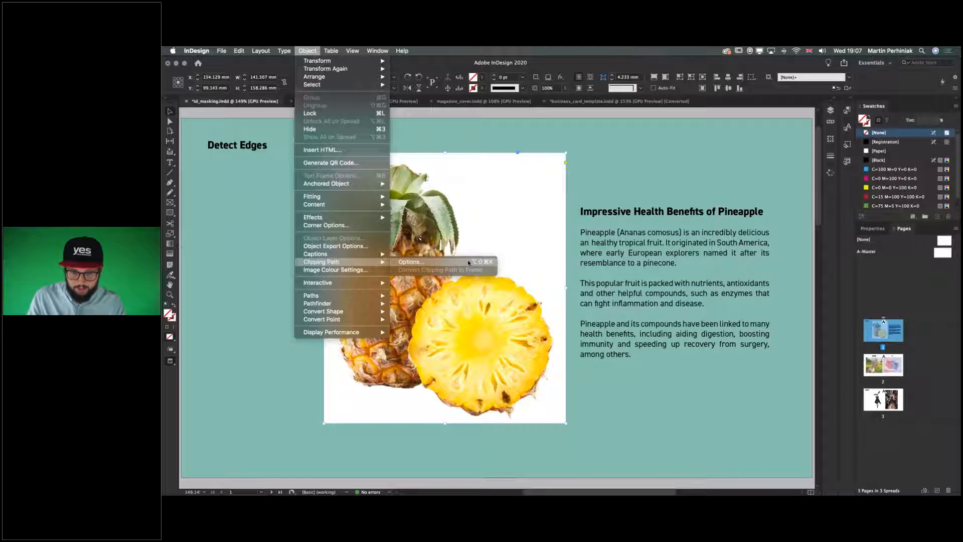
left_click(433, 264)
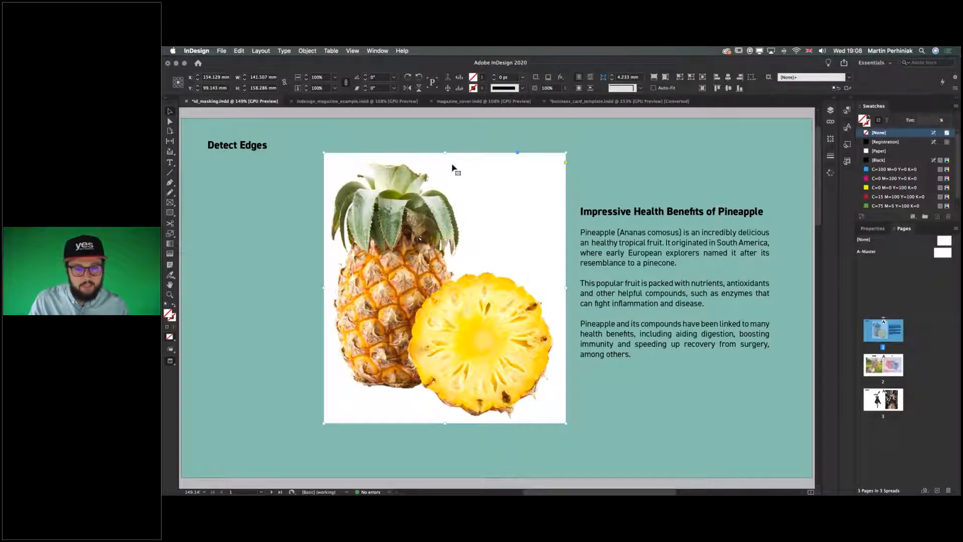
mouse_move(465, 175)
left_mouse_down()
mouse_move(396, 176)
mouse_move(467, 169)
left_mouse_up()
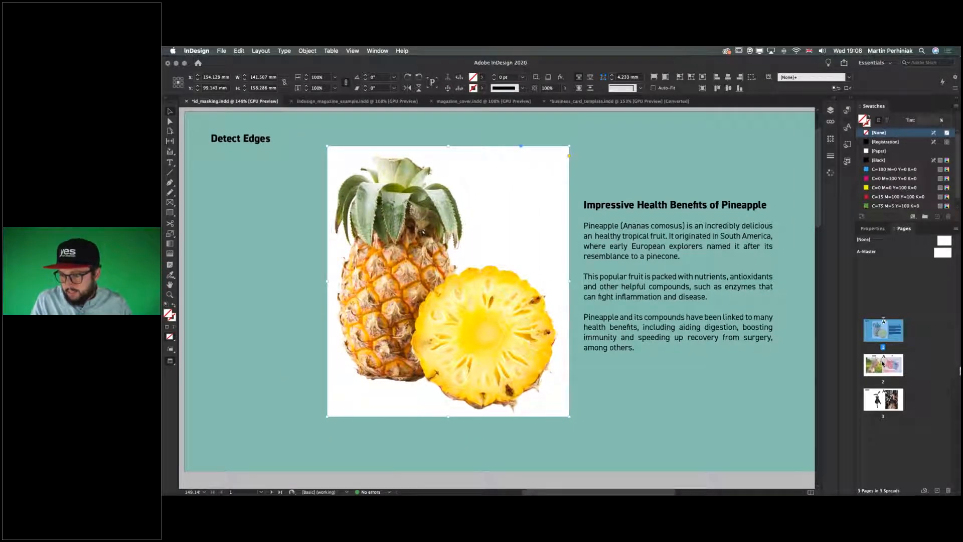
key("alt+shift+super+k")
left_click_drag(793, 351, 403, 197)
left_click(422, 211)
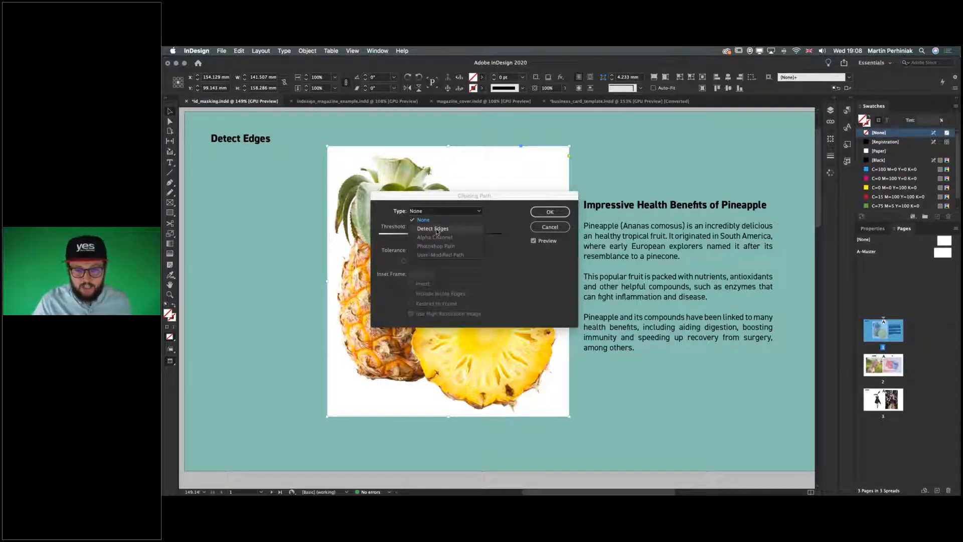
left_click(437, 230)
left_click_drag(465, 200, 670, 141)
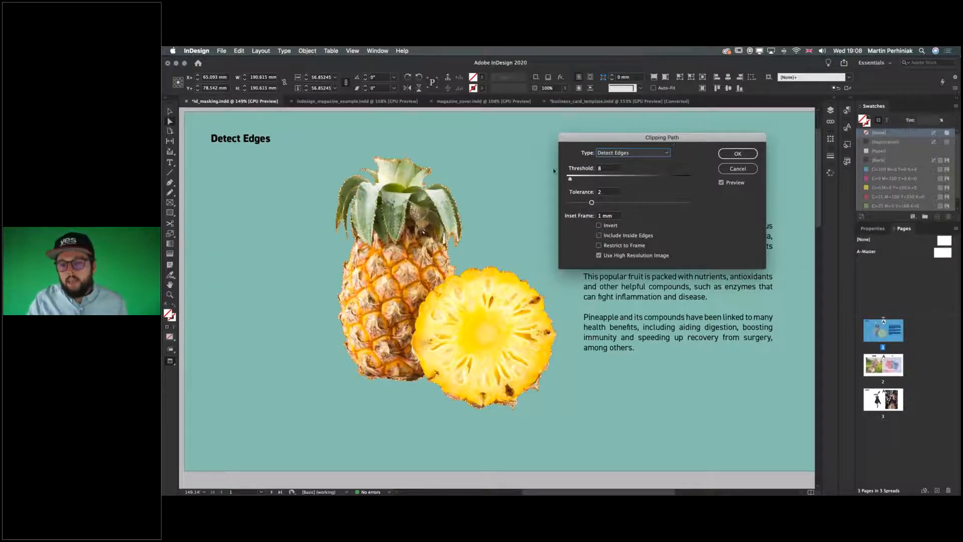
Set the clipping path's threshold to 6 and tolerance to 1.98, leave inside edges excluded, and apply it.
mouse_move(571, 179)
left_mouse_down()
mouse_move(599, 179)
mouse_move(572, 178)
left_mouse_up()
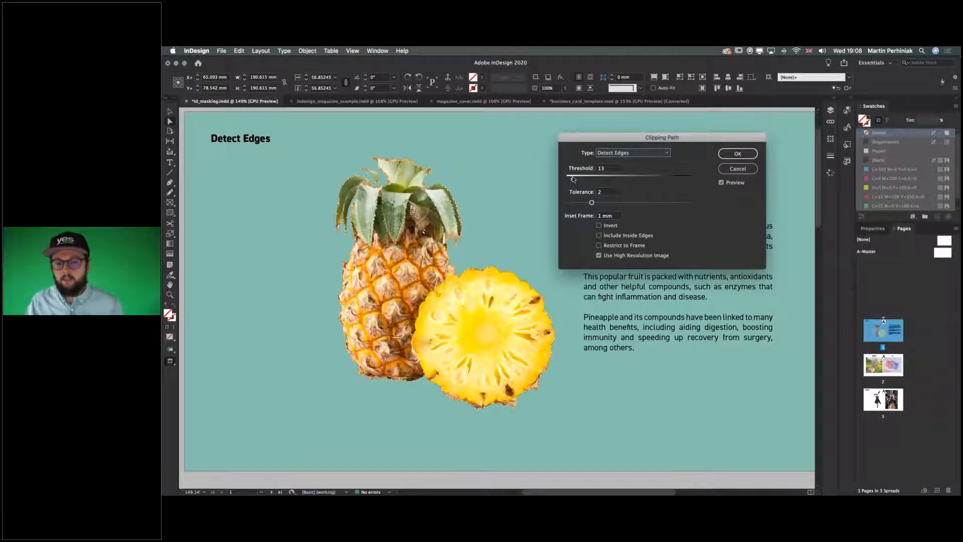
left_click_drag(574, 179, 569, 179)
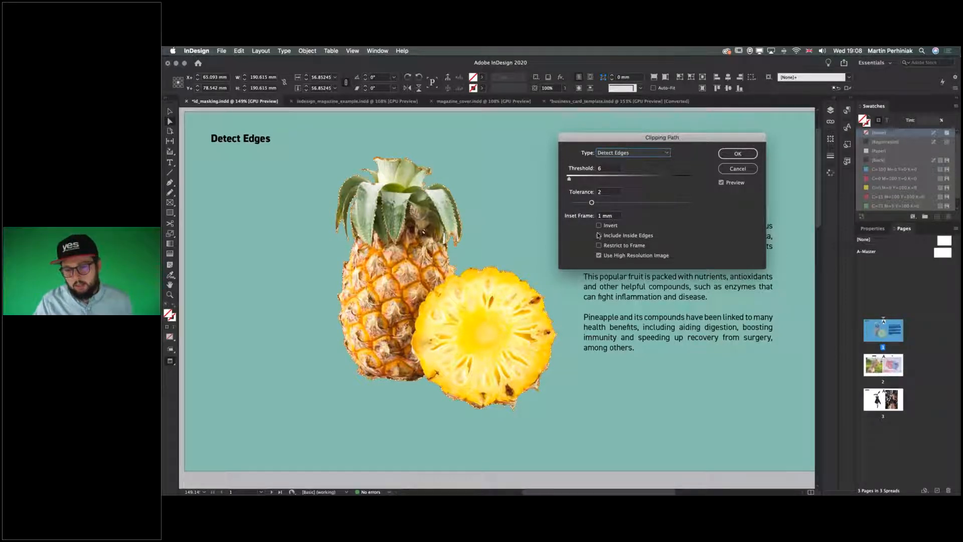
left_click(599, 235)
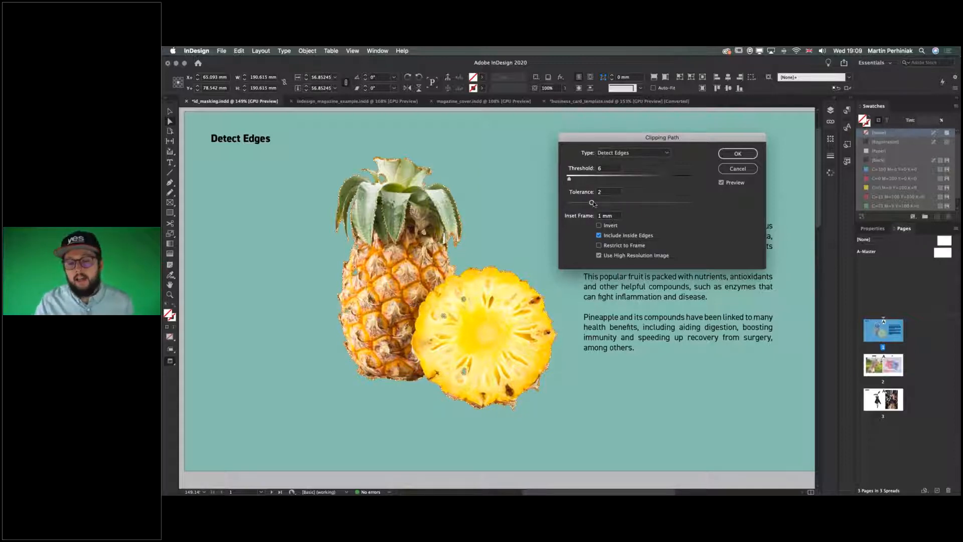
left_click(599, 236)
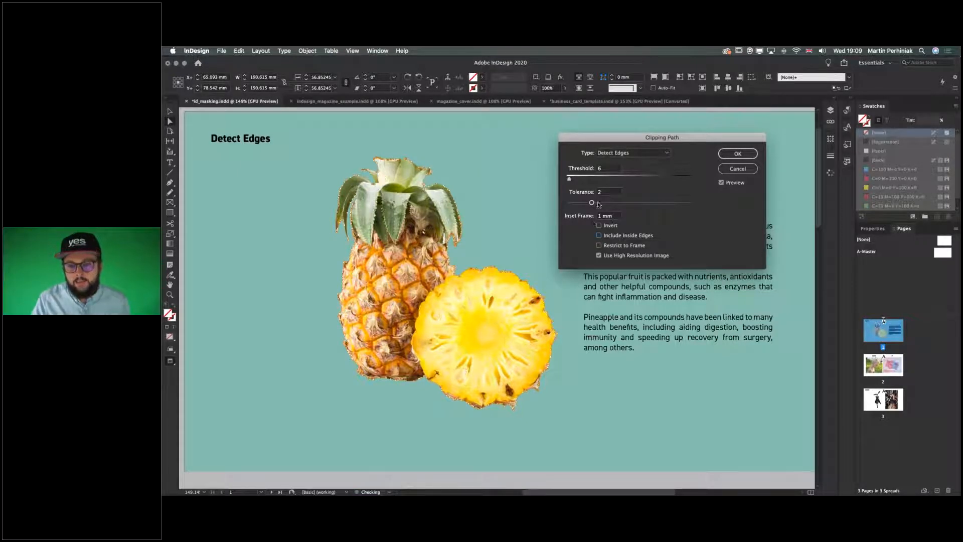
mouse_move(597, 203)
left_mouse_down()
mouse_move(665, 203)
mouse_move(573, 204)
mouse_move(591, 204)
left_mouse_up()
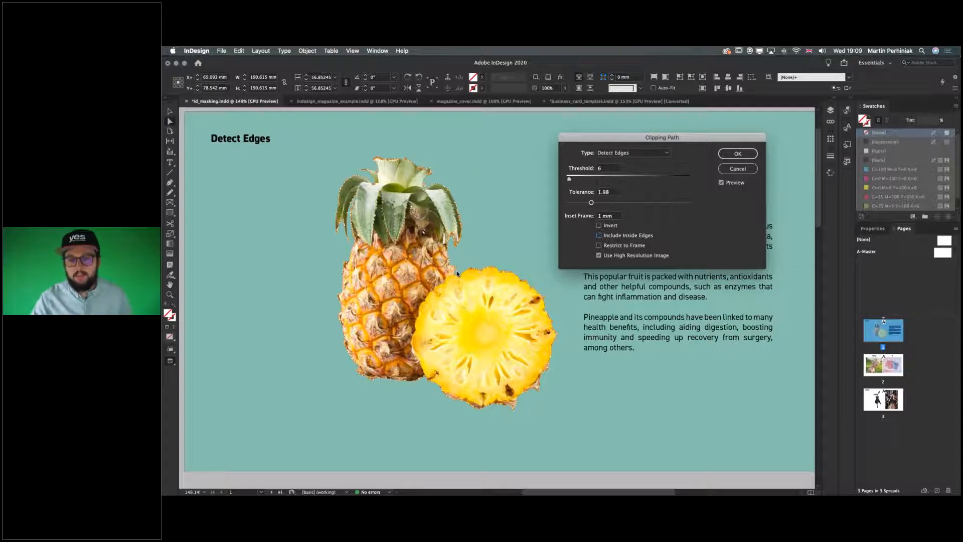
left_click(753, 153)
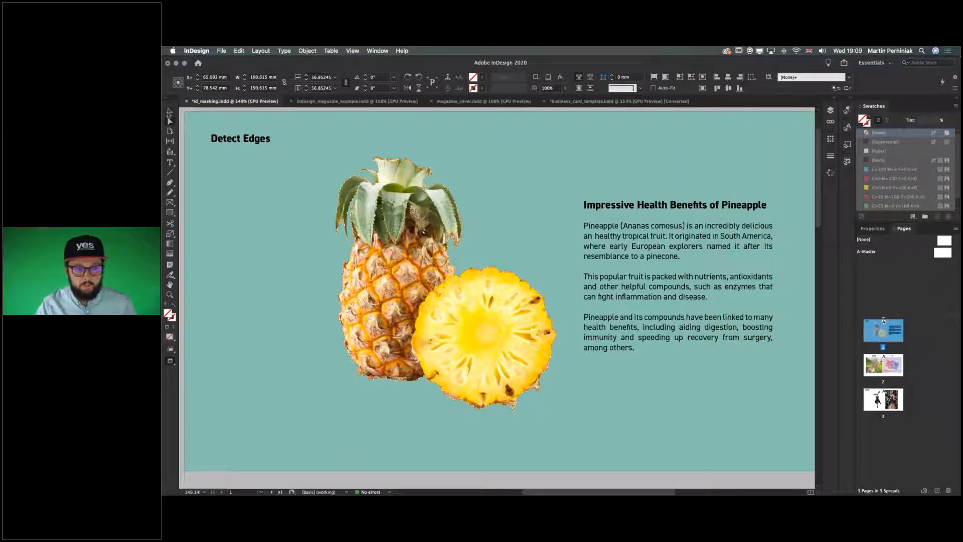
Move the cut-out pineapple until the slice overlaps the article text, to about X 174 mm, Y 88 mm.
left_click(730, 484)
mouse_move(411, 290)
left_mouse_down()
mouse_move(544, 273)
mouse_move(417, 274)
left_mouse_up()
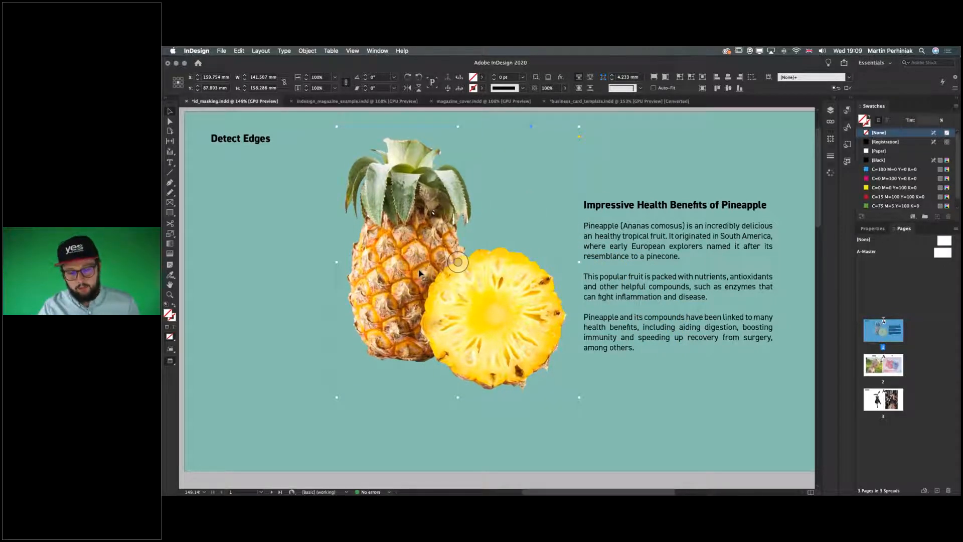
left_click_drag(396, 280, 417, 283)
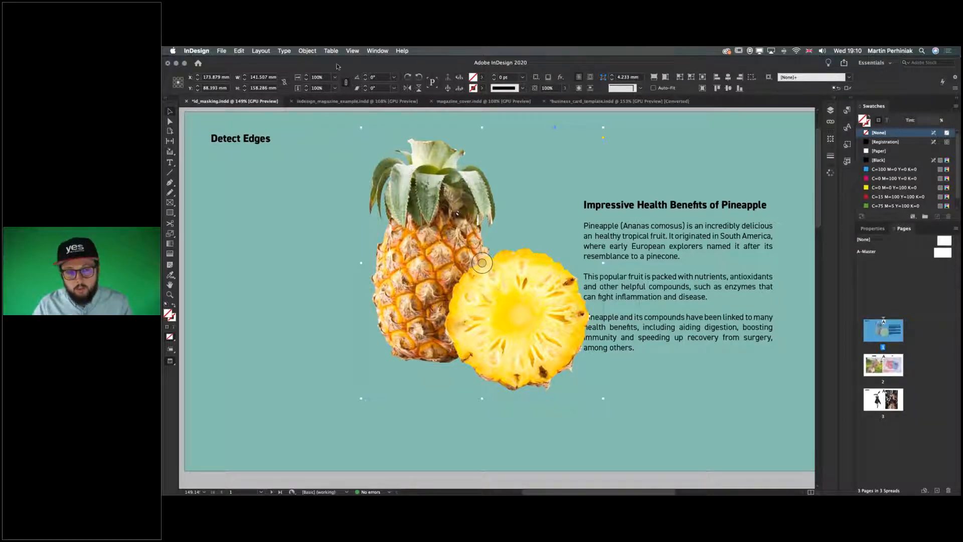
Apply a text wrap around the object shape to the pineapple image.
left_click(379, 51)
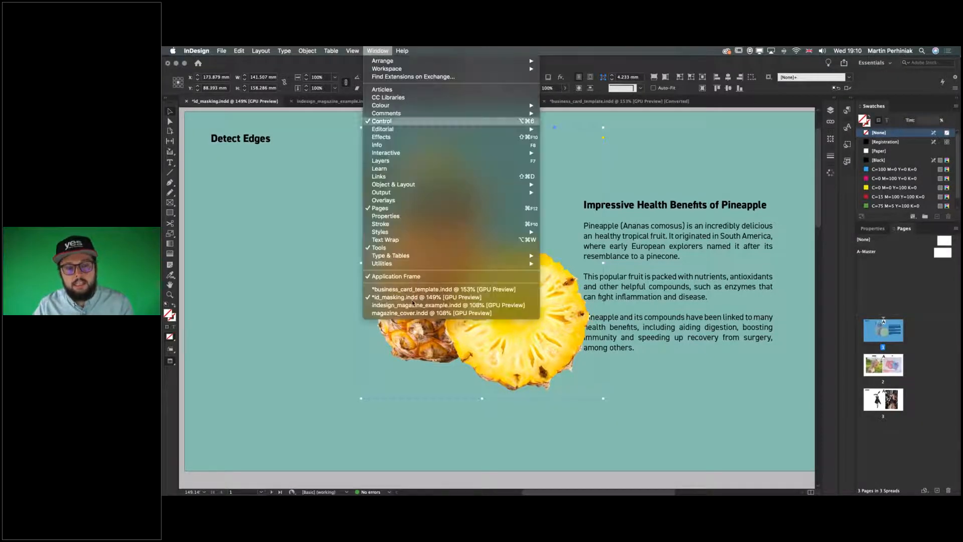
left_click(388, 241)
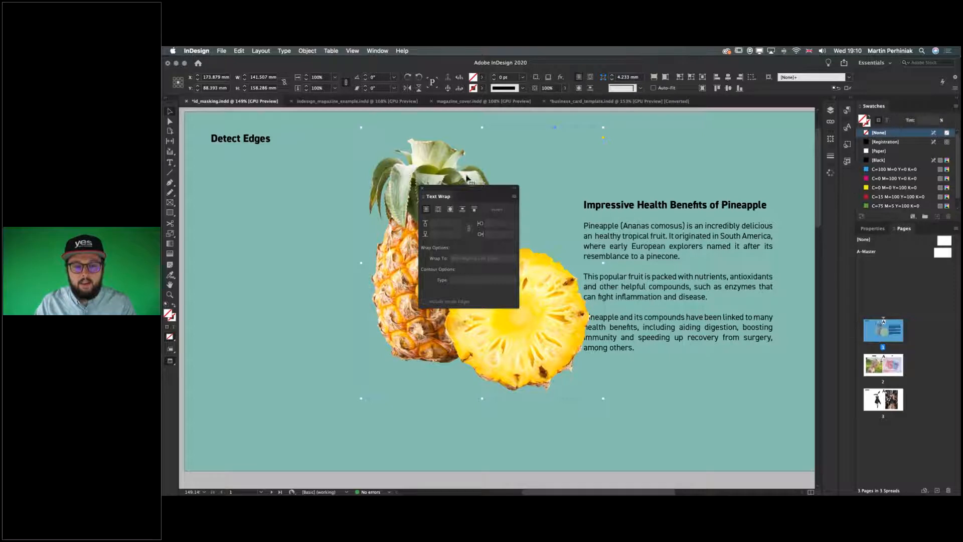
left_click_drag(442, 196, 561, 141)
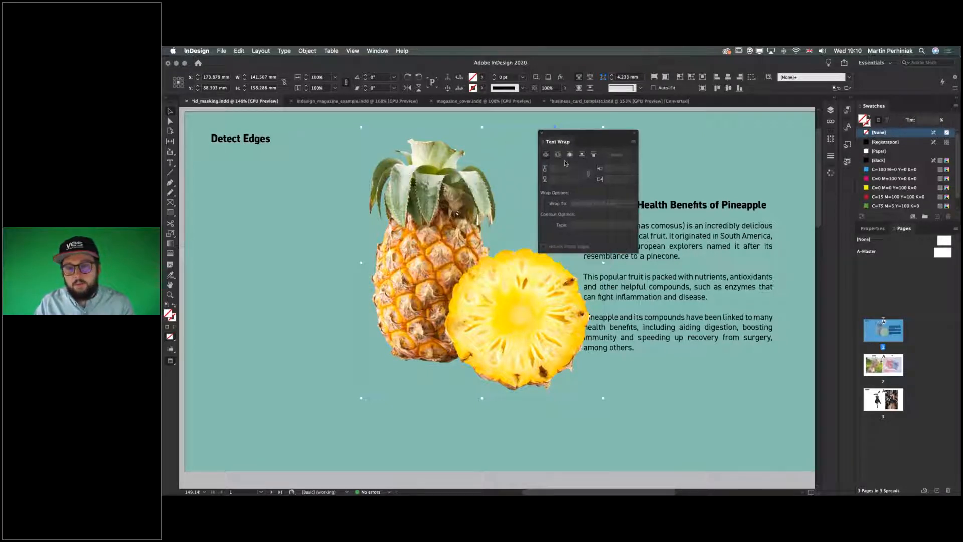
left_click(570, 154)
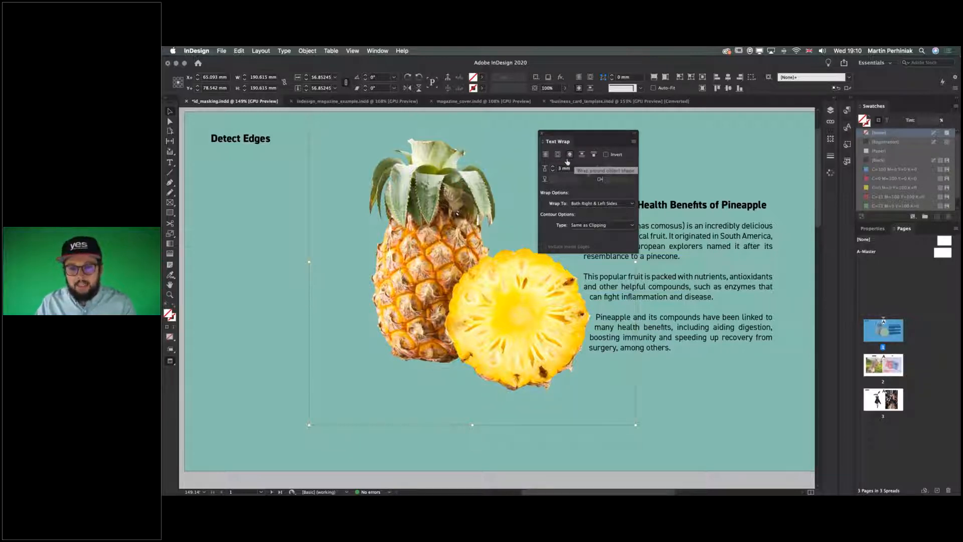
left_click_drag(568, 141, 747, 189)
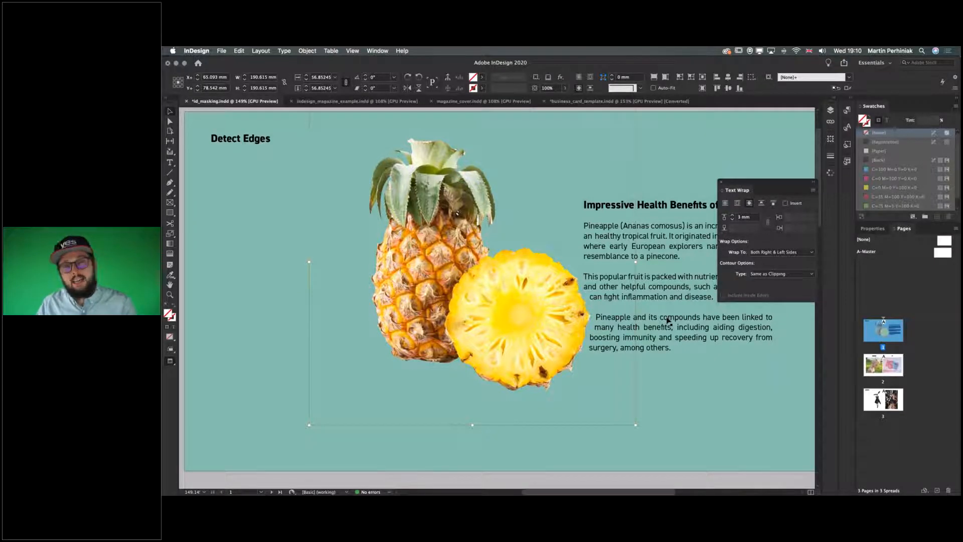
Try larger and smaller text wrap offsets around the pineapple and settle on 5 mm.
left_click(733, 215)
left_click(732, 215)
left_click(733, 215)
left_click(732, 216)
left_click(733, 219)
left_click(733, 219)
left_click(733, 219)
left_click(733, 219)
left_click(733, 215)
left_click(733, 215)
left_click(732, 215)
left_click(733, 220)
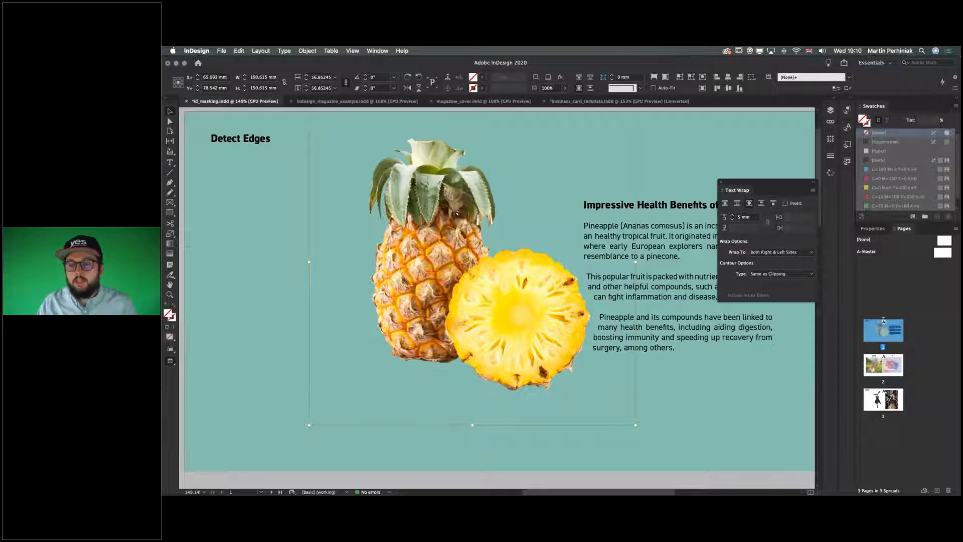
left_click(722, 181)
Move the pineapple further into the wrapped article text, to about X 203 mm, Y 94 mm.
left_click(697, 174)
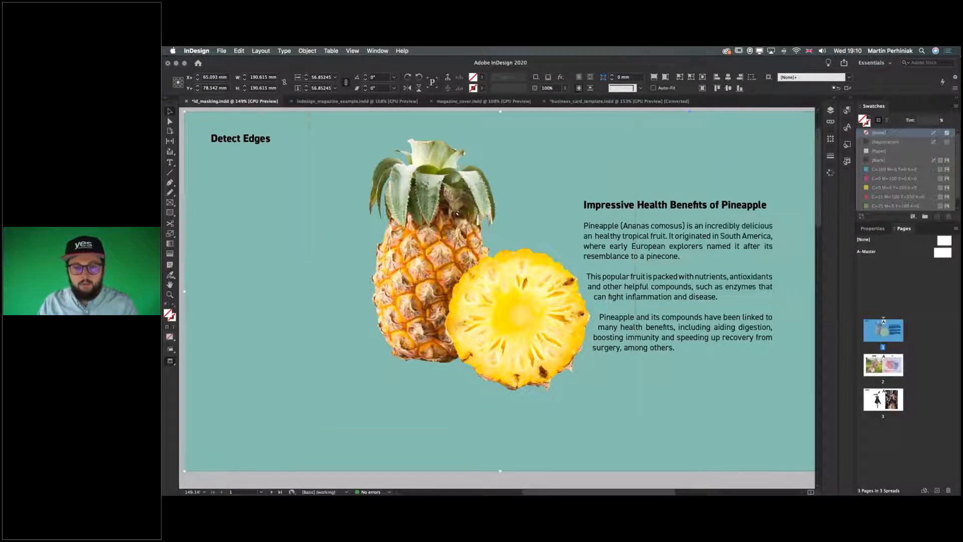
left_click_drag(415, 203, 463, 213)
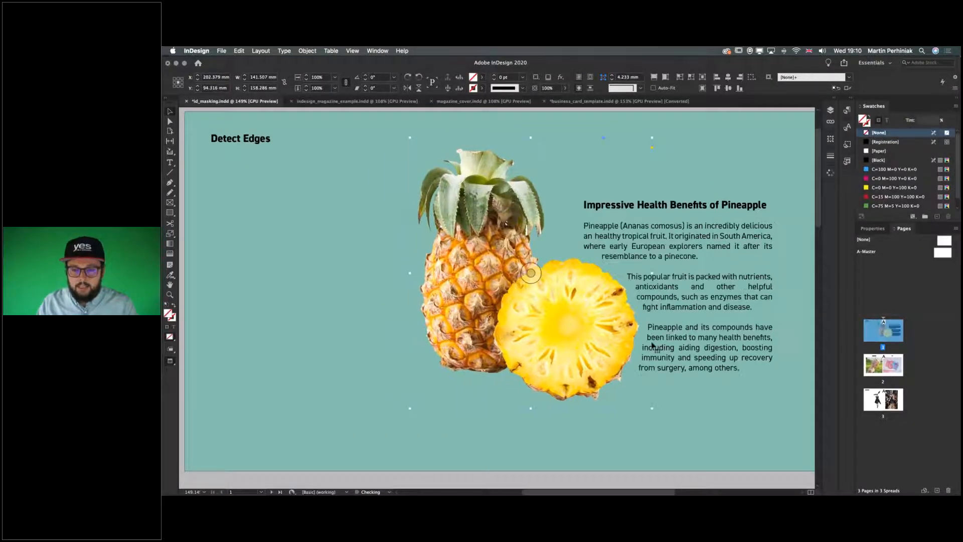
left_click(751, 145)
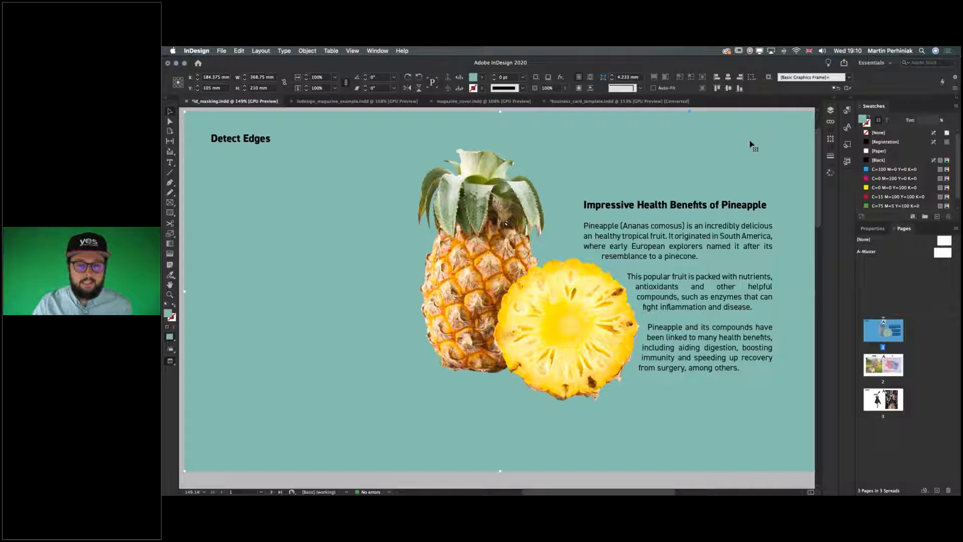
Review the contour types for the pineapple's text wrap and keep Same as Clipping.
left_click(530, 273)
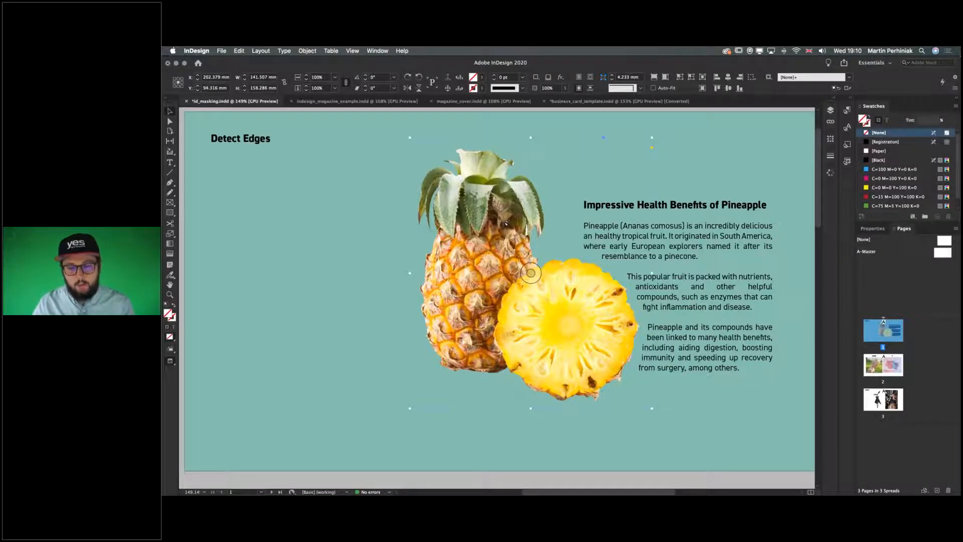
key("super+alt+w")
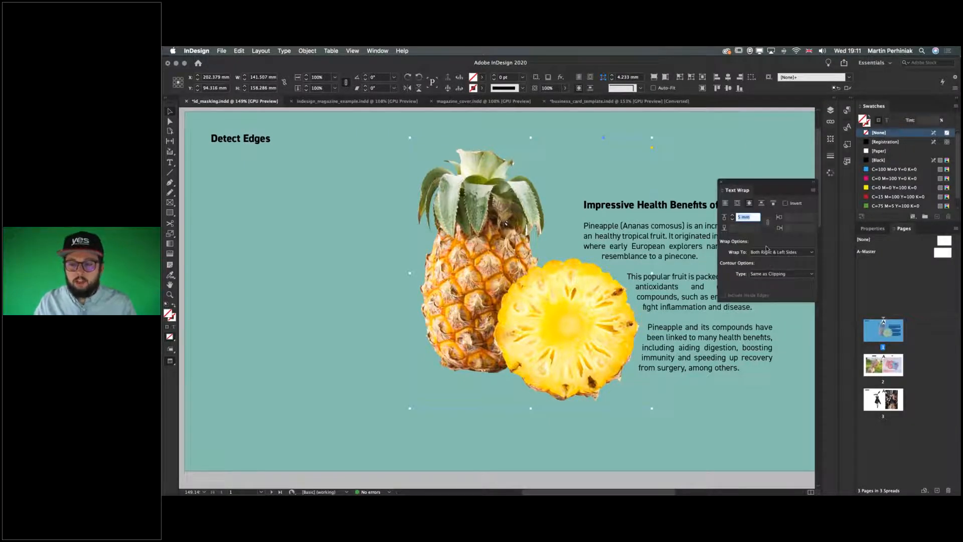
left_click(761, 274)
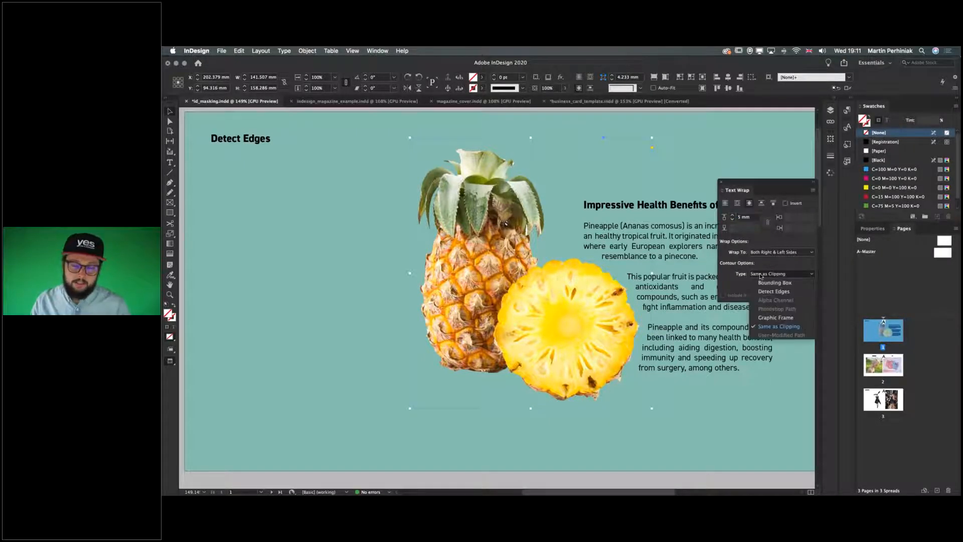
left_click(772, 327)
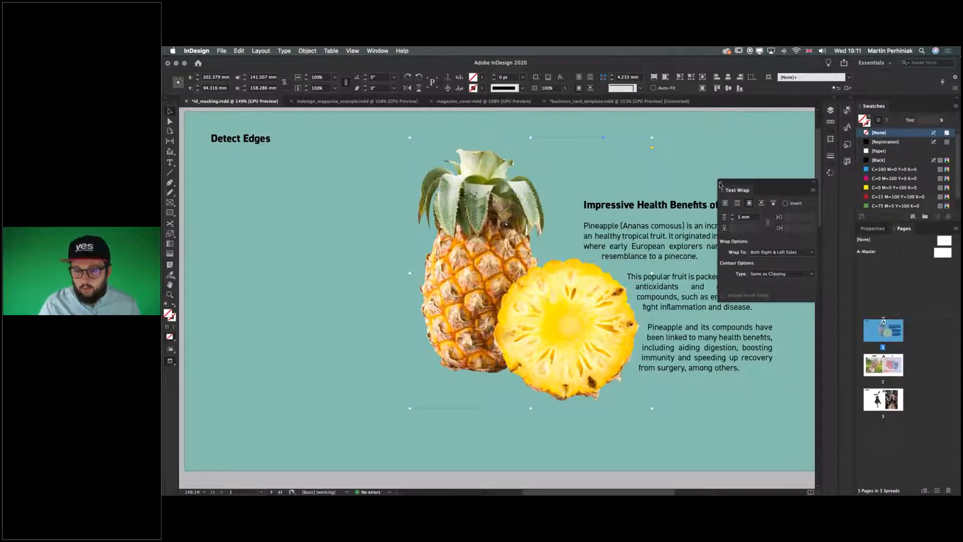
left_click(704, 174)
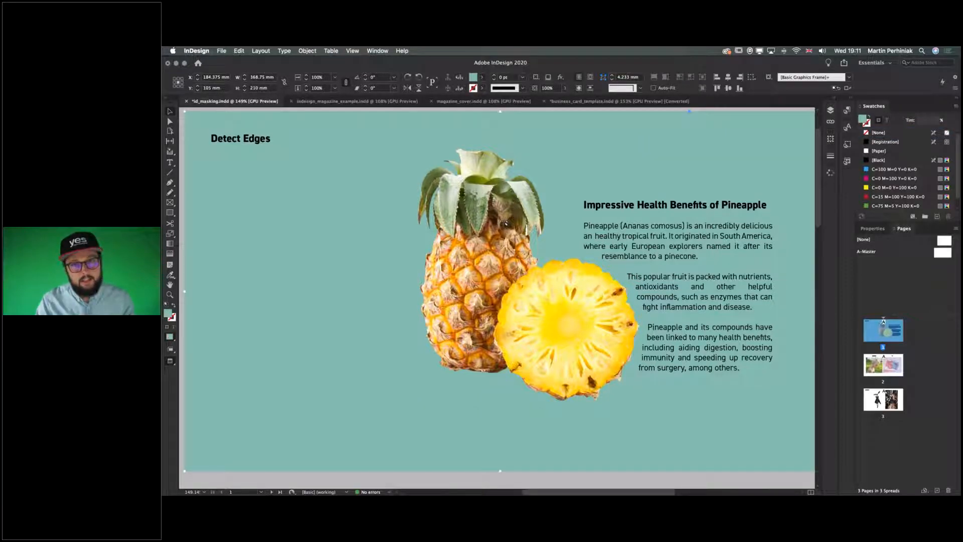
Go to page 2 with the Alpha channel and Path example images.
key("alt+Page_Down")
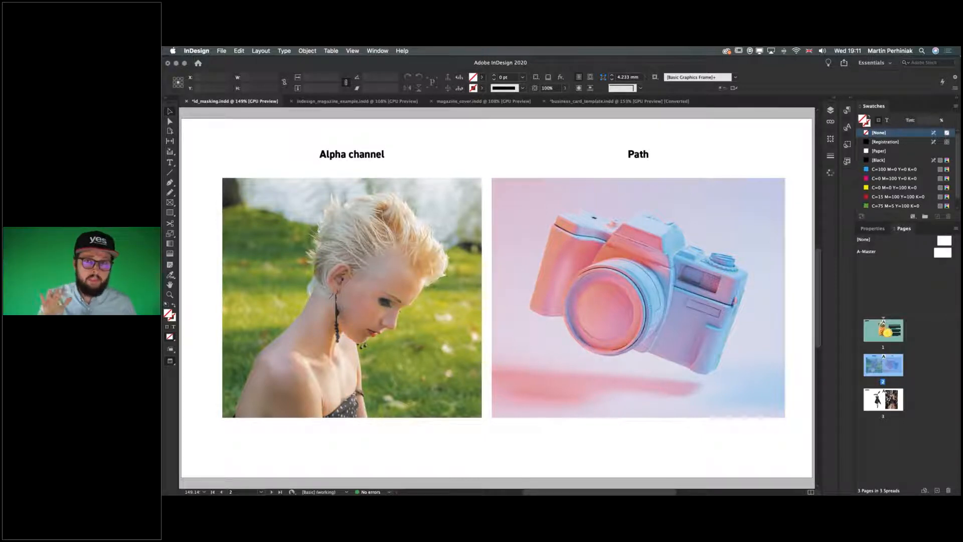
View the magazine_cover and indesign_magazine_example documents, then return to the id_masking document.
left_click(468, 102)
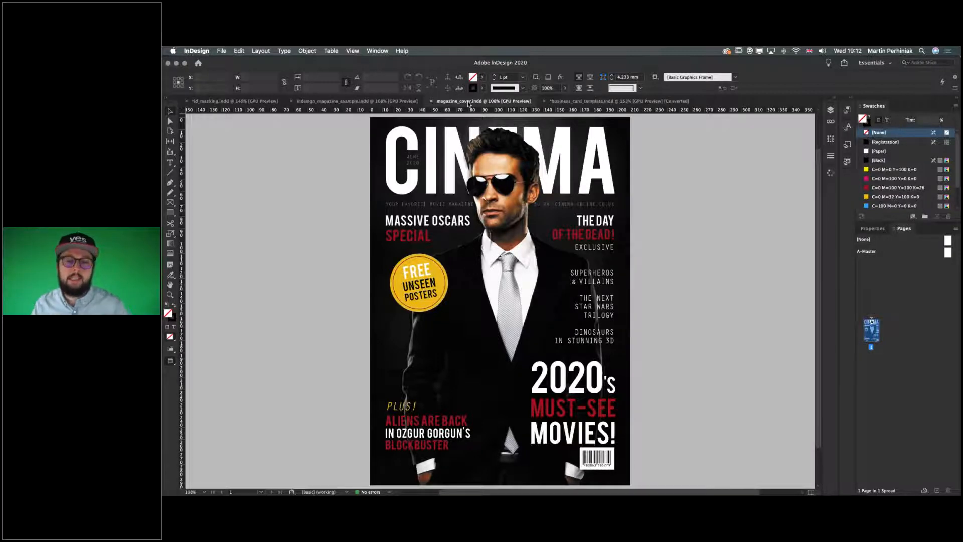
left_click(339, 102)
left_click(253, 101)
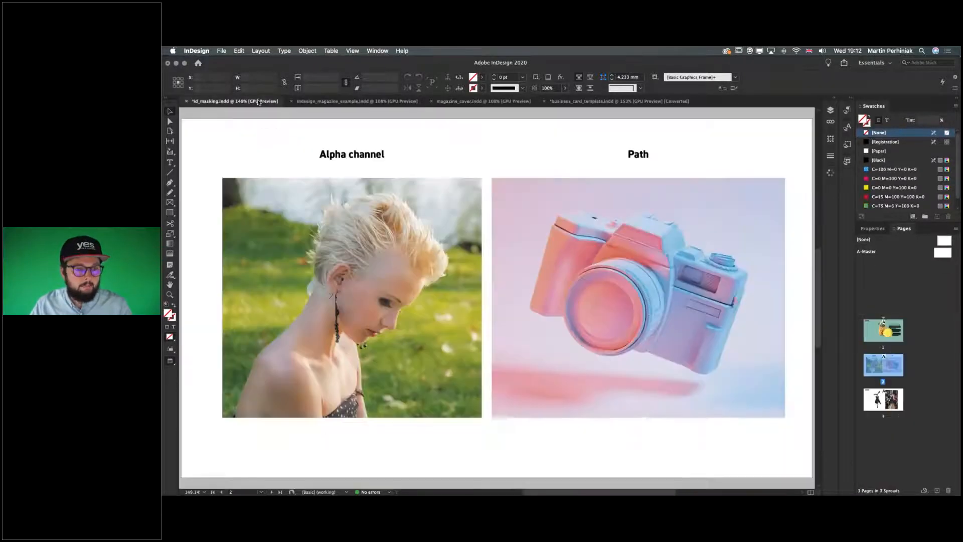
left_click(352, 298)
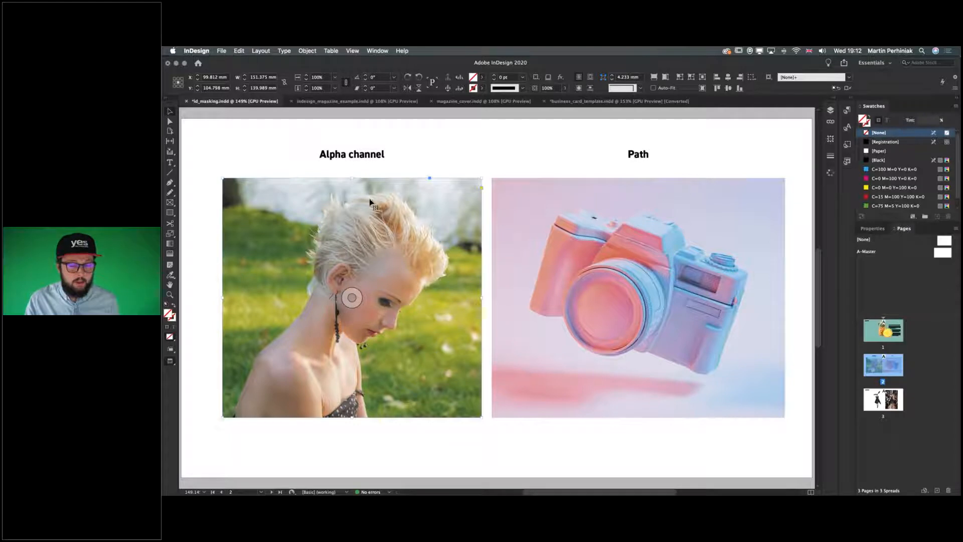
left_click(406, 156)
left_click(396, 269)
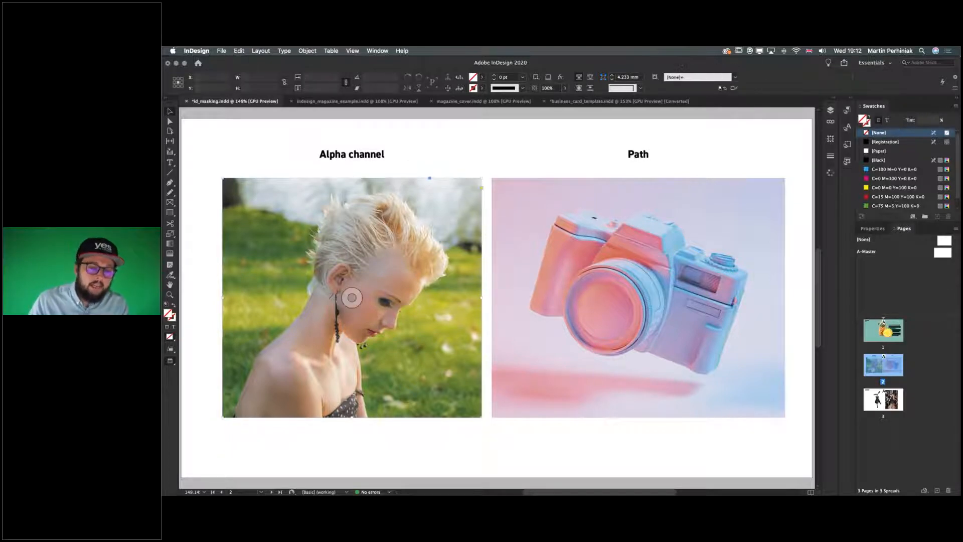
Open the clipping path settings for the camera image and try the Detect Edges type.
left_click(557, 195)
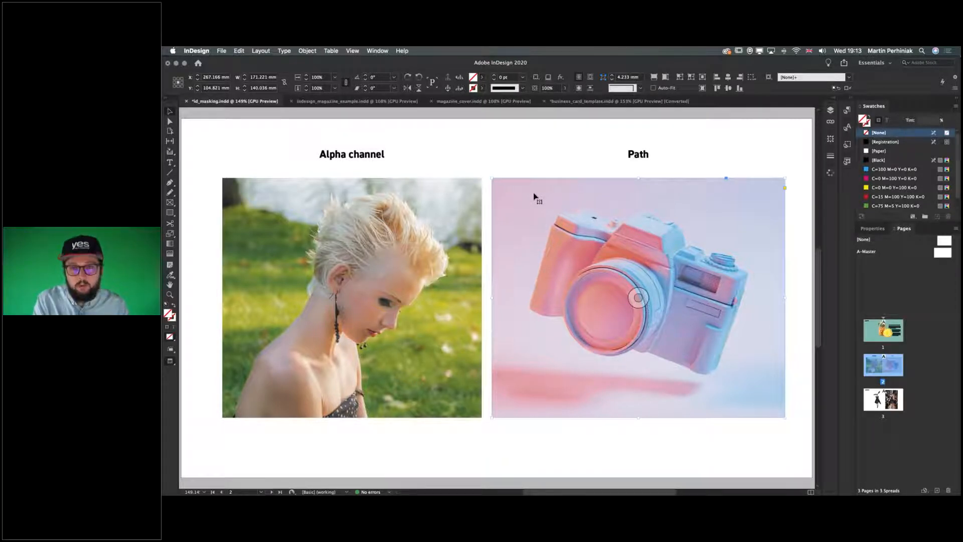
key("super+alt+shift+k")
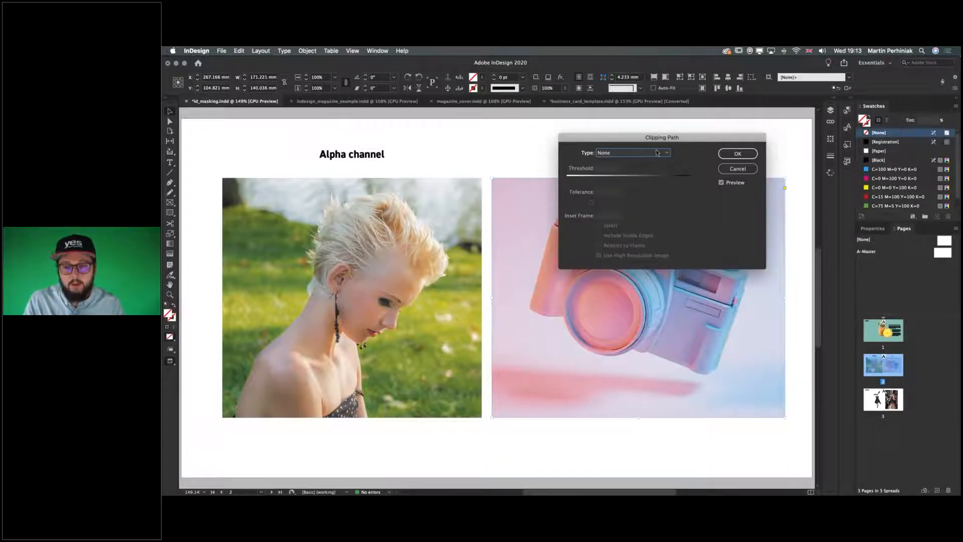
left_click_drag(650, 137, 690, 171)
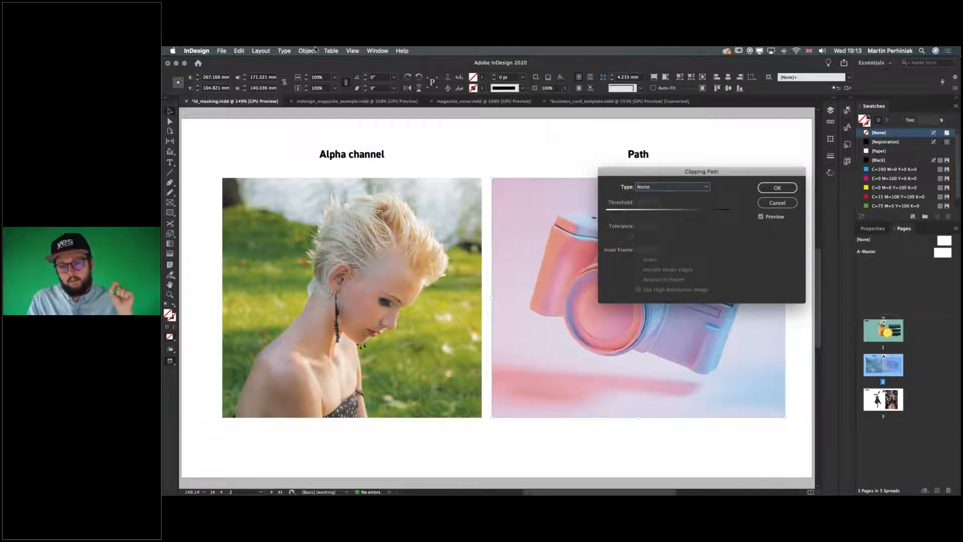
left_click(660, 187)
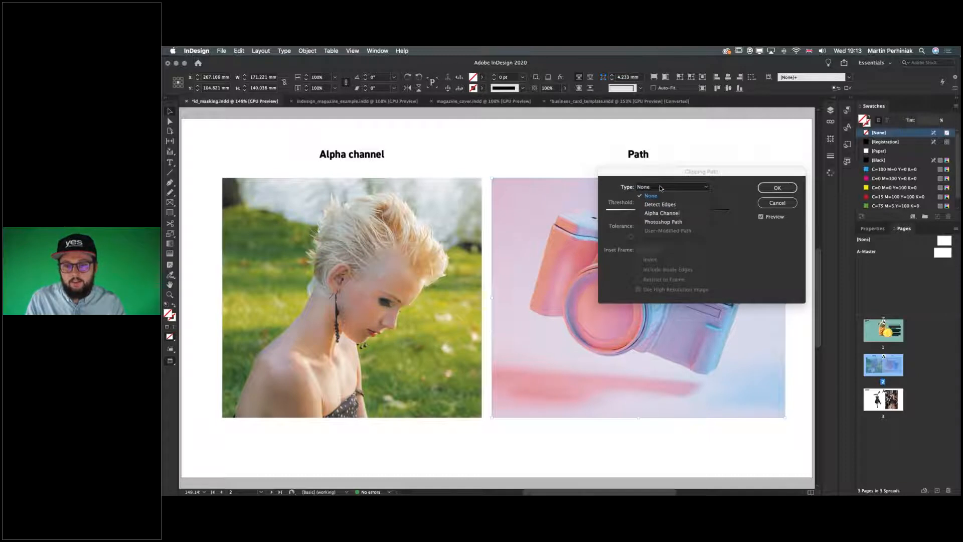
left_click(654, 203)
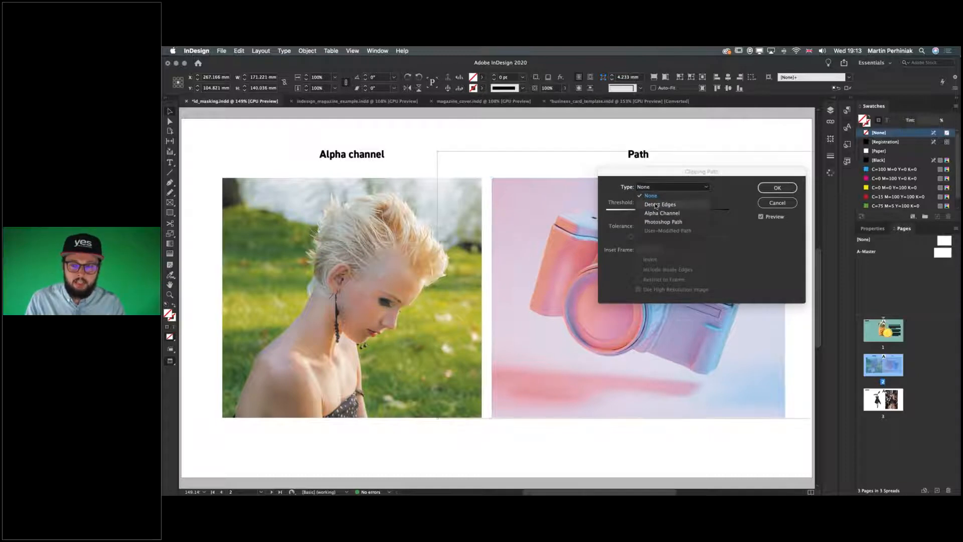
left_click_drag(681, 171, 814, 223)
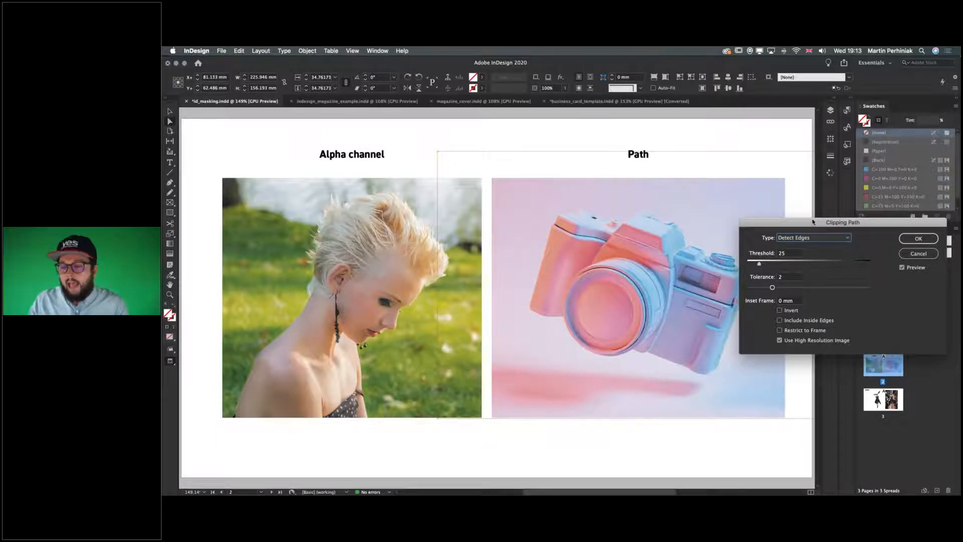
Set the camera image's clipping path type to Photoshop Path, using the path named camera.
left_click(802, 237)
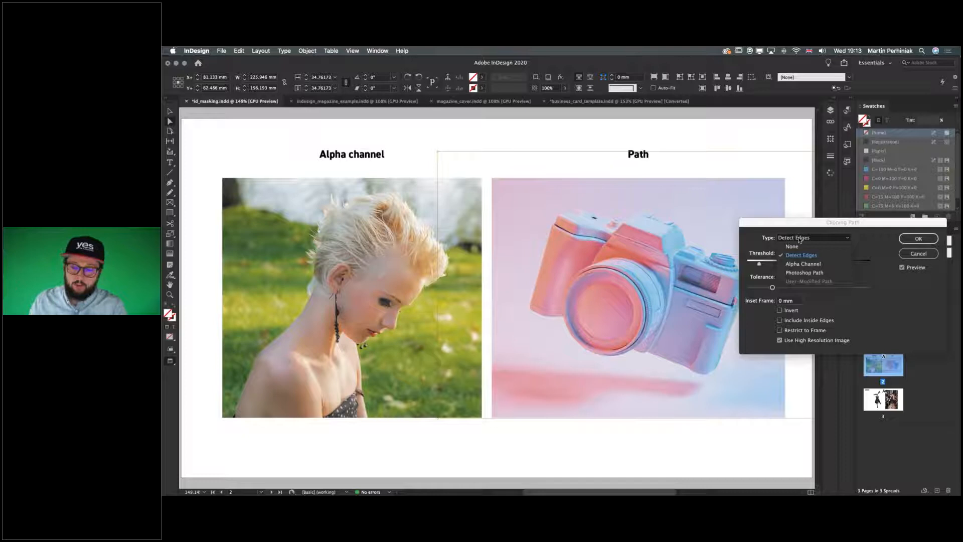
left_click(805, 273)
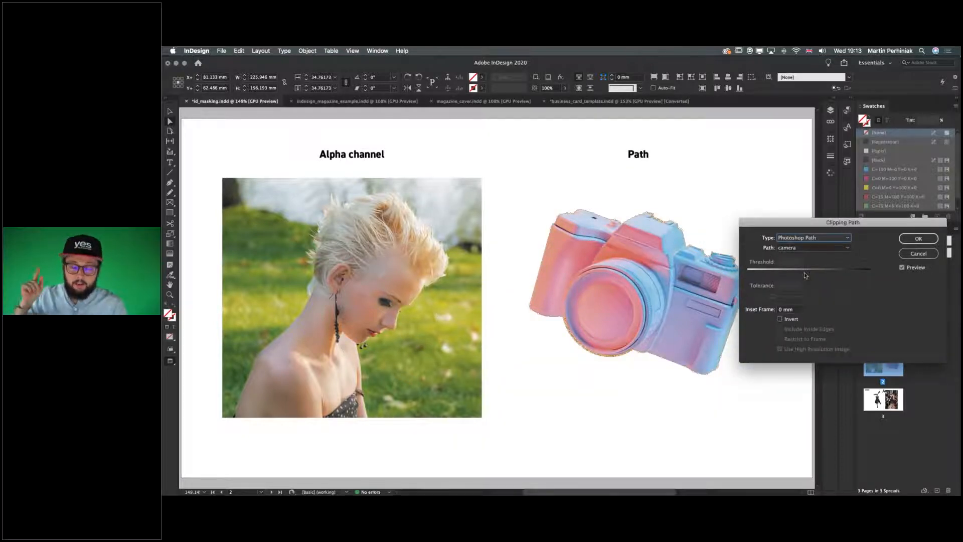
left_click(786, 249)
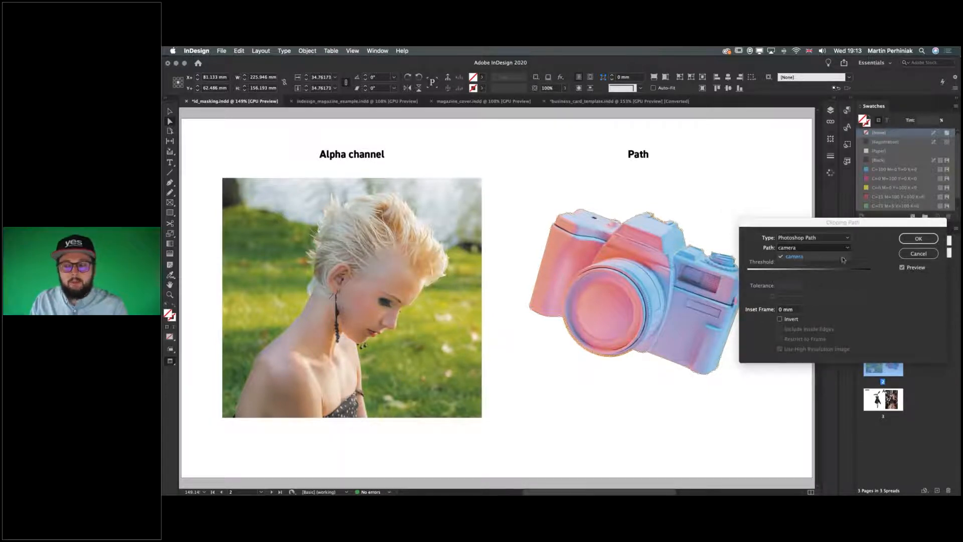
left_click(862, 263)
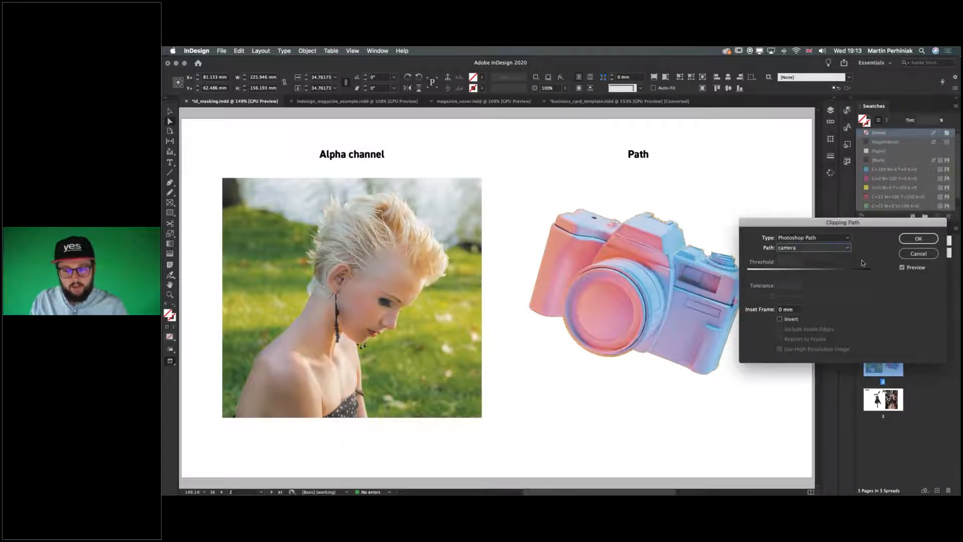
Try negative inset frame values such as -40, -30 and -20 mm on the camera's clipping path.
left_click(794, 310)
type("4")
key("Down")
key("Down")
key("Down")
key("Down")
key("Down")
key("Down")
key("Down")
key("Down")
key("Down")
key("Down")
key("Down")
key("Down")
key("Down")
key("Down")
key("Down")
key("Down")
key("Down")
key("Down")
key("Down")
key("Down")
key("Down")
key("Down")
key("Down")
key("Down")
key("Down")
key("Down")
key("Down")
key("Down")
key("Down")
key("Down")
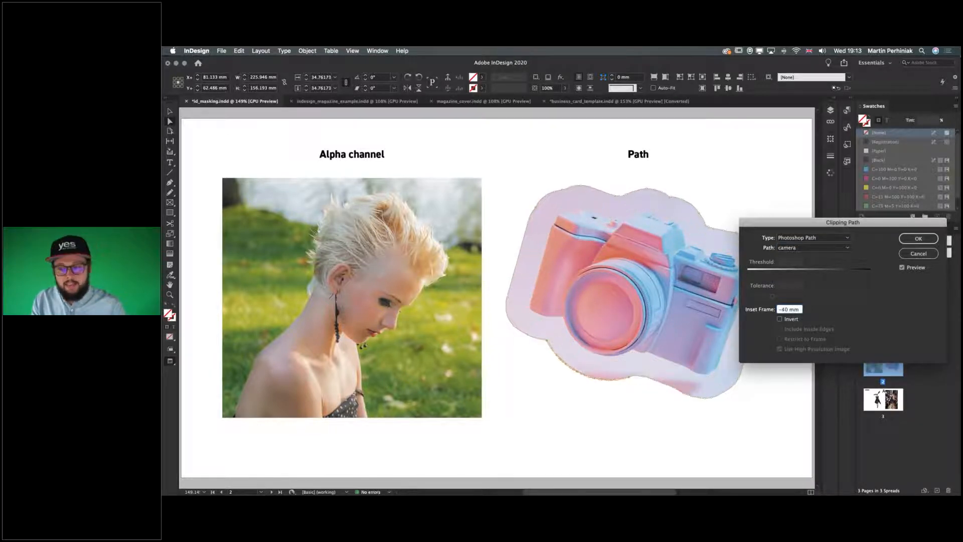
key("shift+Up")
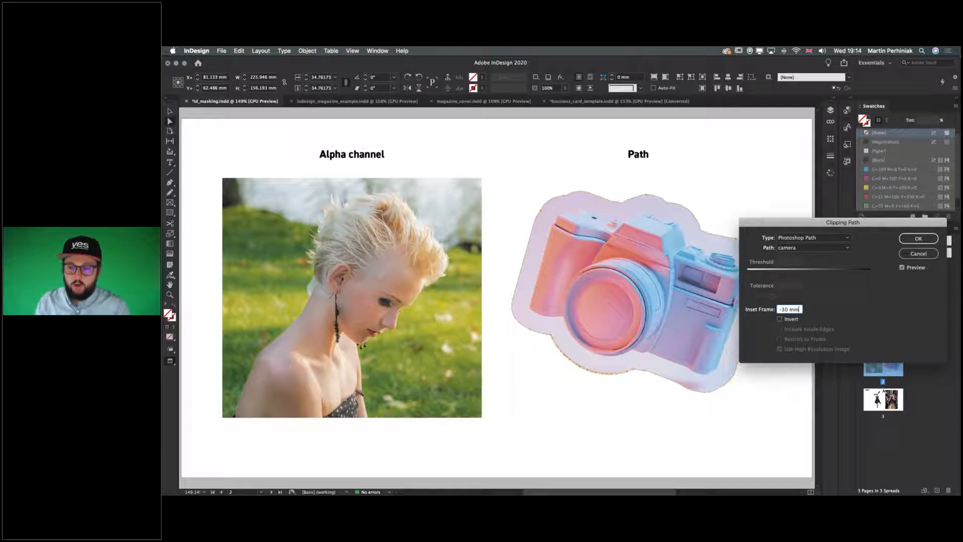
key("Down")
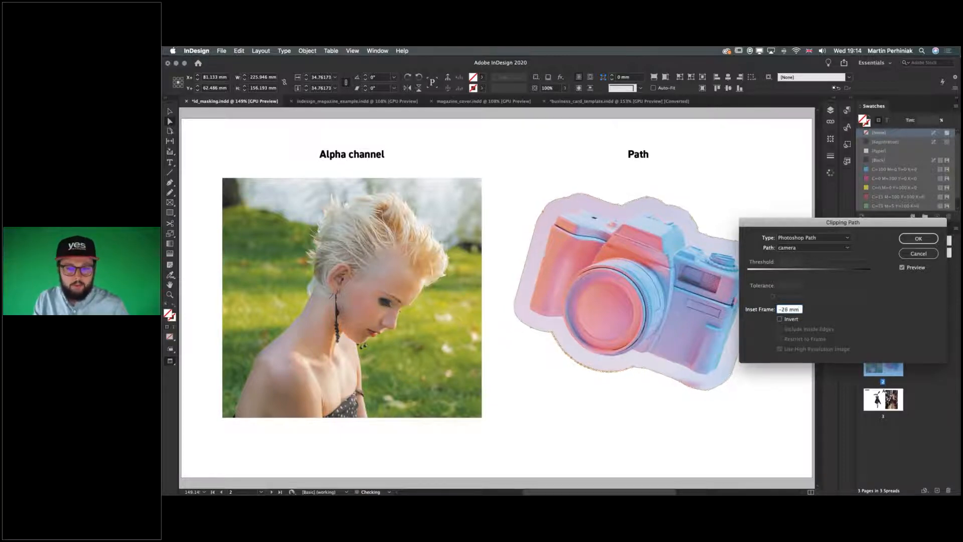
key("shift+Up")
key("Up")
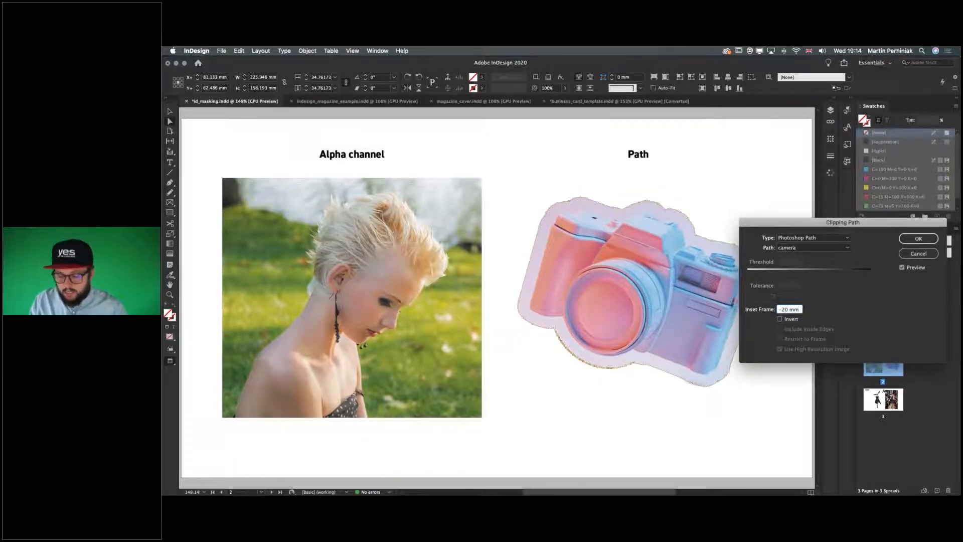
Set the clipping path's inset frame to 0 mm and apply the settings.
key("super+a")
type("0")
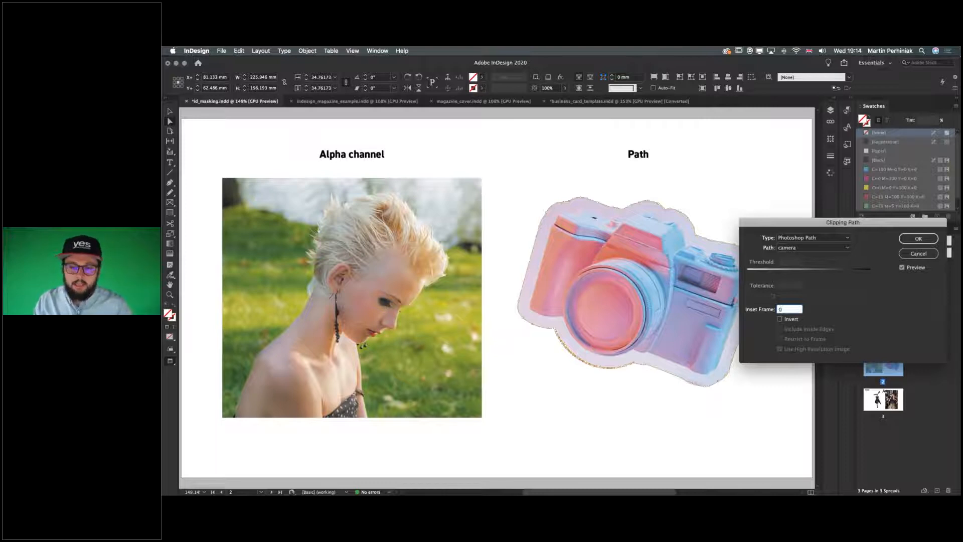
key("Tab")
key("Return")
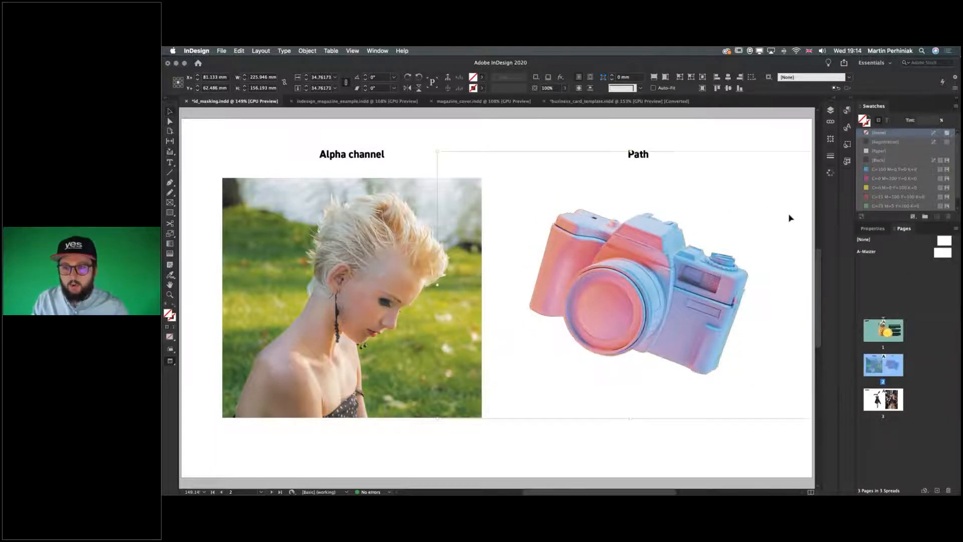
Move the masked camera over the portrait, to about X 183 mm, Y 150 mm, and inspect its cut-out edges up close.
left_click(791, 216)
left_click_drag(664, 255, 632, 170)
left_click(718, 221)
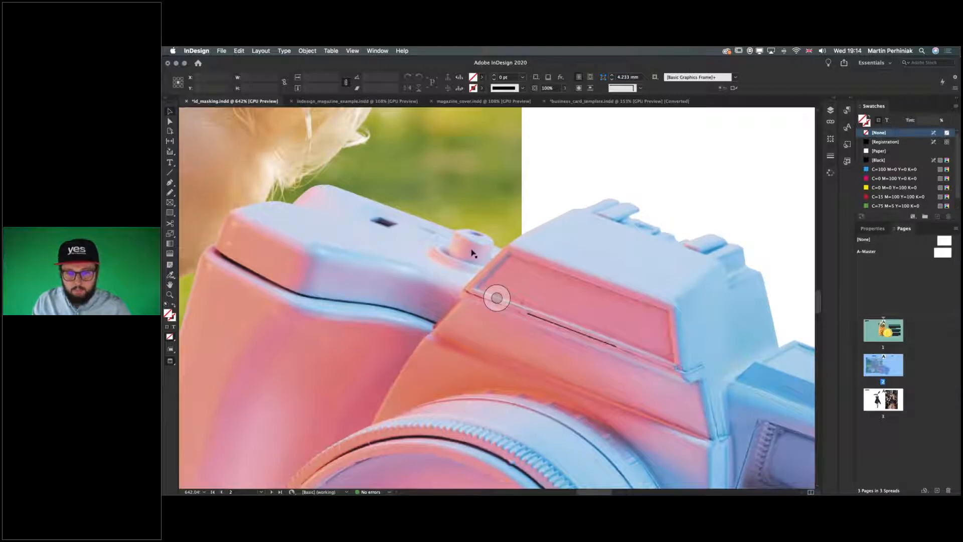
scroll(547, 241, "down", 5)
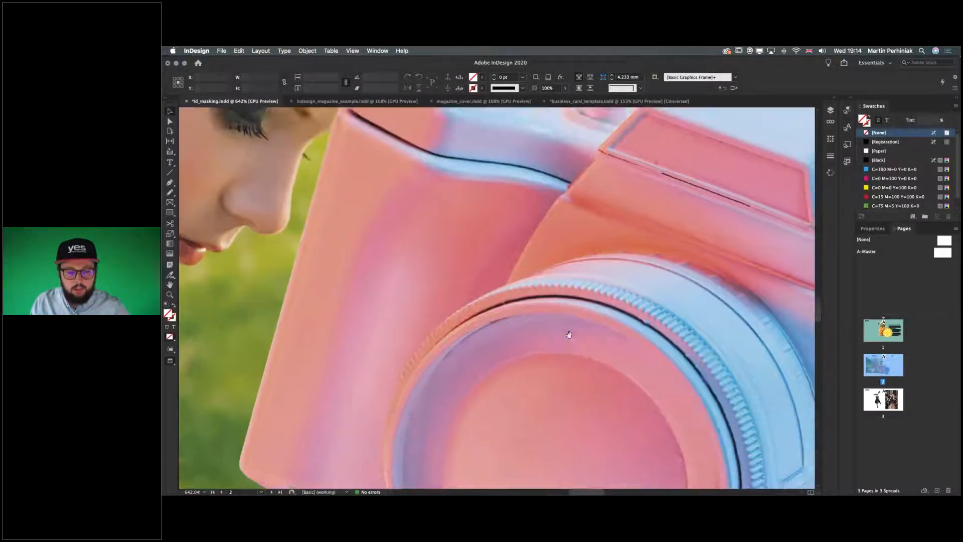
scroll(445, 326, "down", 5)
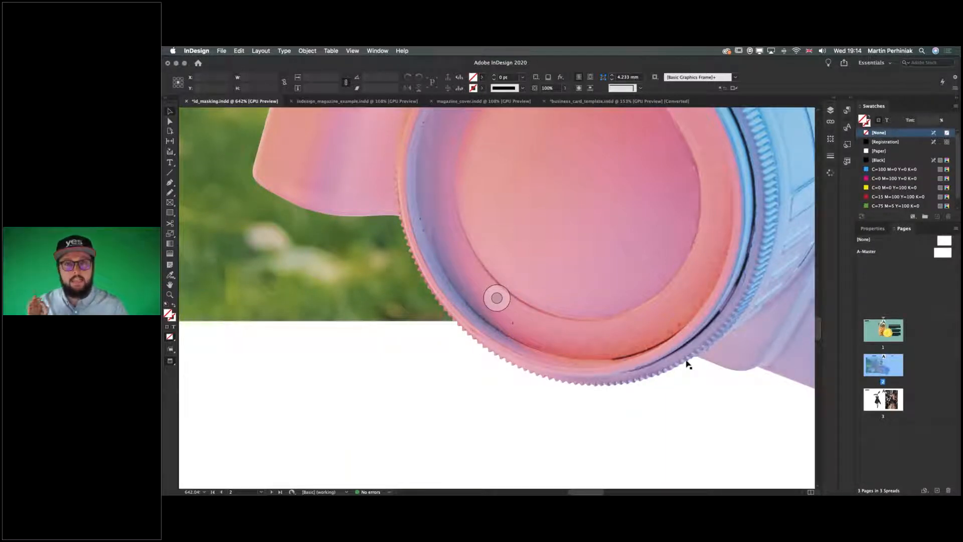
Switch to Photoshop with the camera's source file, photoshop path.psd, and display its saved paths.
left_click(598, 239)
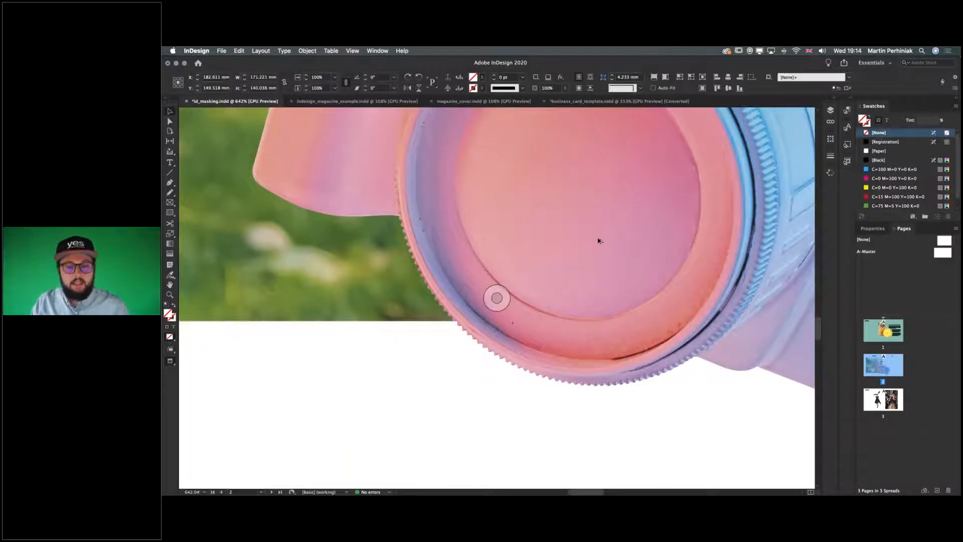
key("super+Tab")
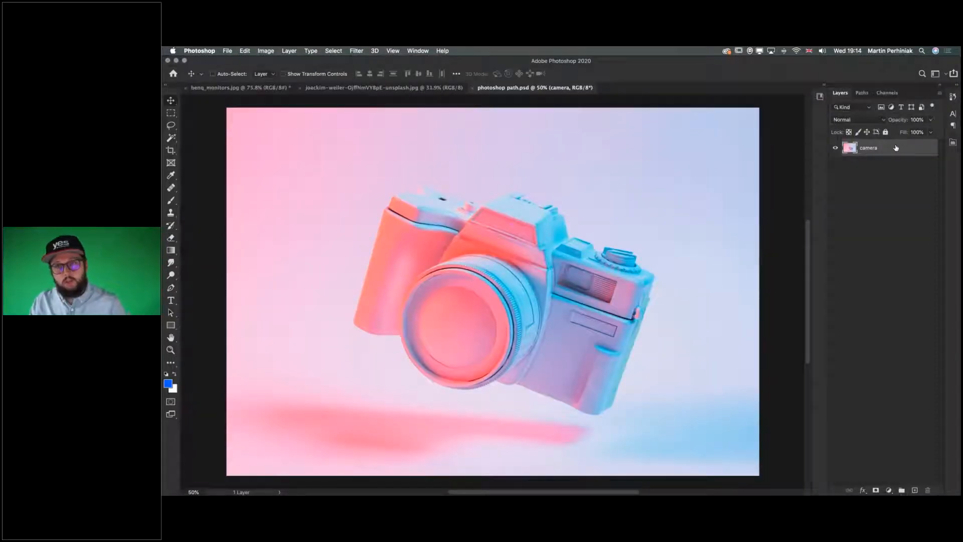
left_click(861, 93)
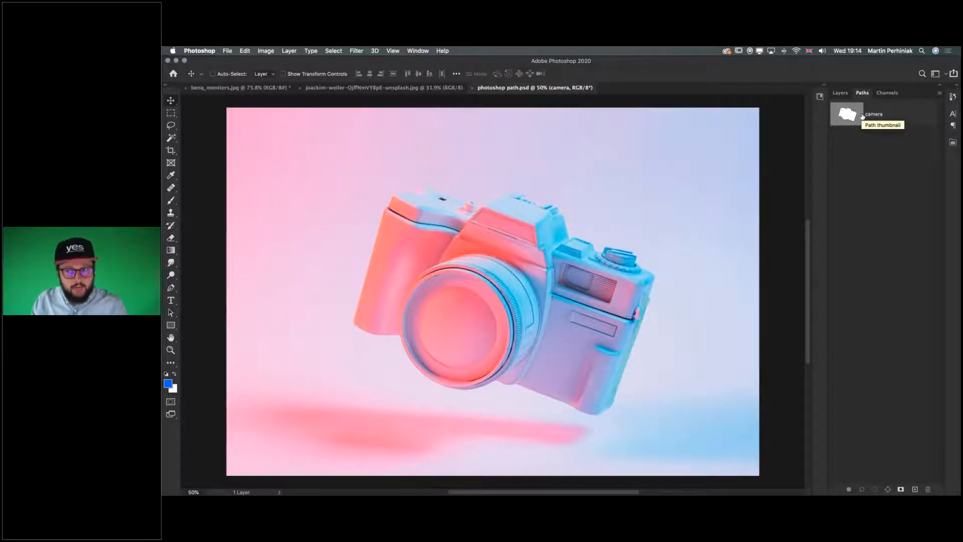
Draw an unfilled ellipse shape with an 8 px blue stroke around the camera lens, about 1322 by 1622 px.
key("p")
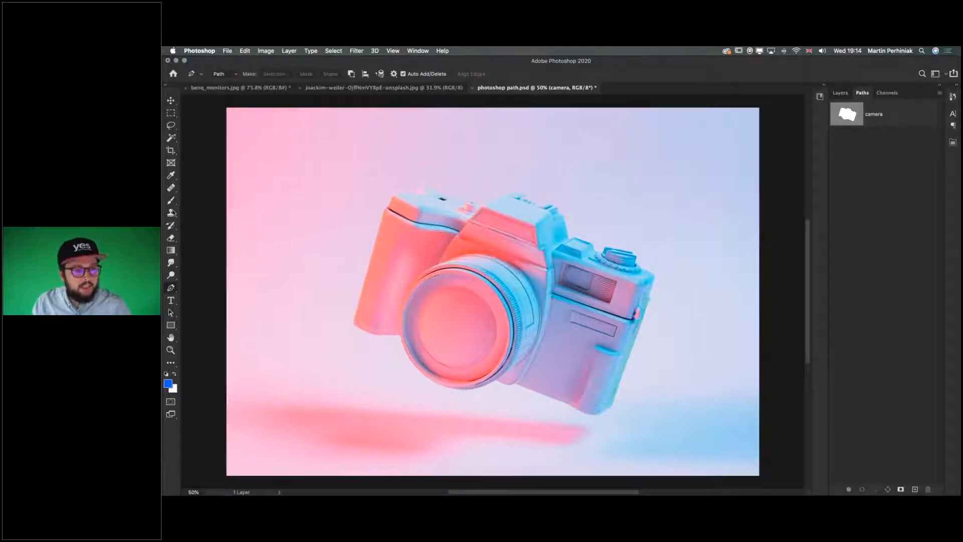
left_click(171, 325)
left_click(210, 343)
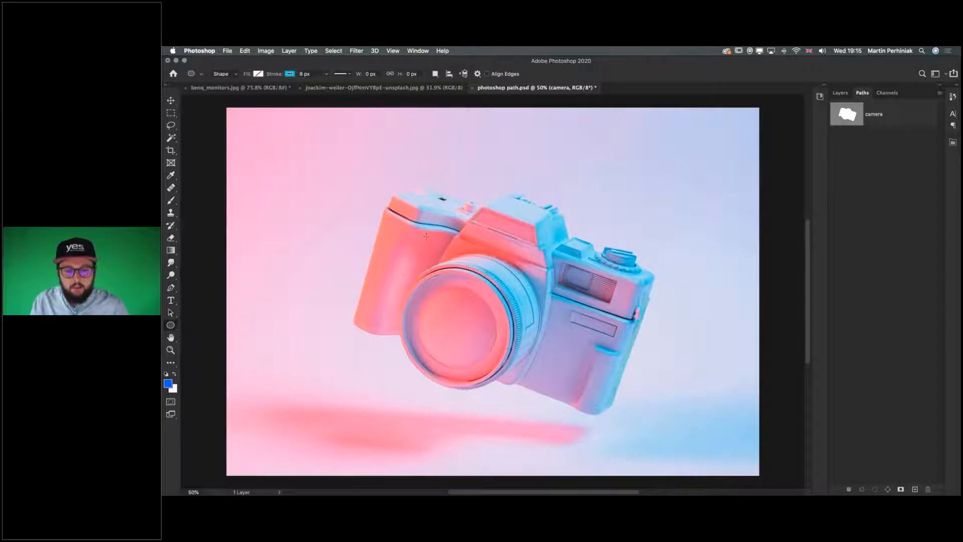
left_click_drag(415, 232, 426, 256)
left_click_drag(533, 352, 531, 389)
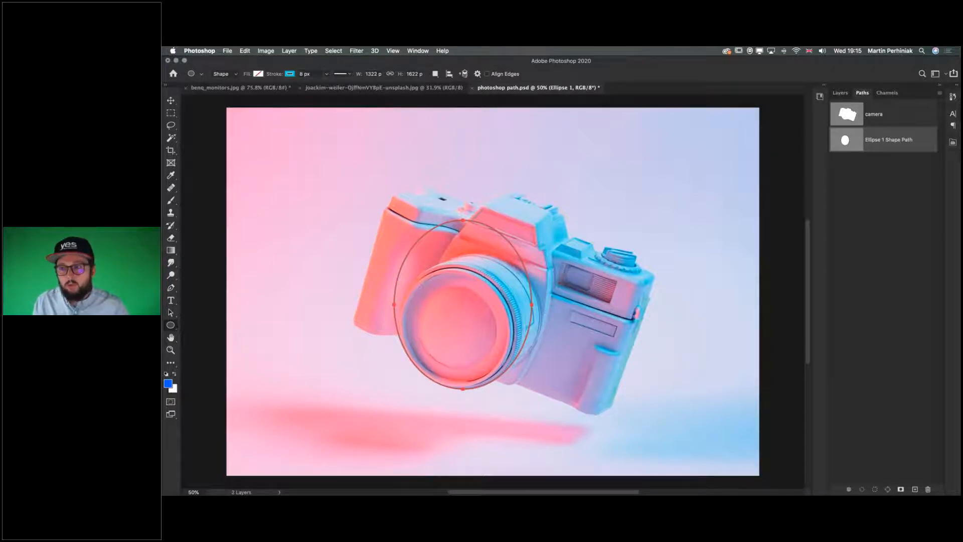
Save the ellipse's shape path as a separate path named "ellipse".
double_click(876, 143)
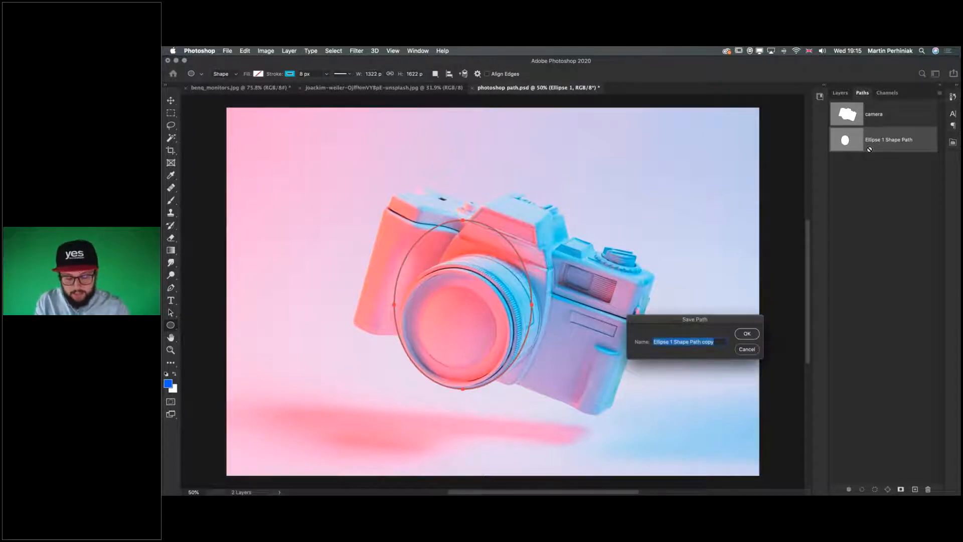
type("ellipser")
key("Return")
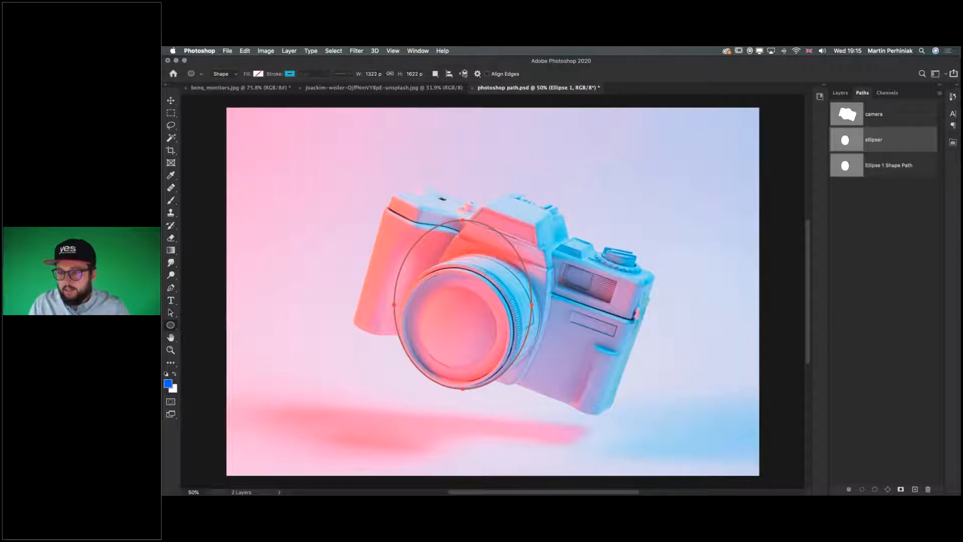
double_click(878, 140)
type("ellipse")
key("Return")
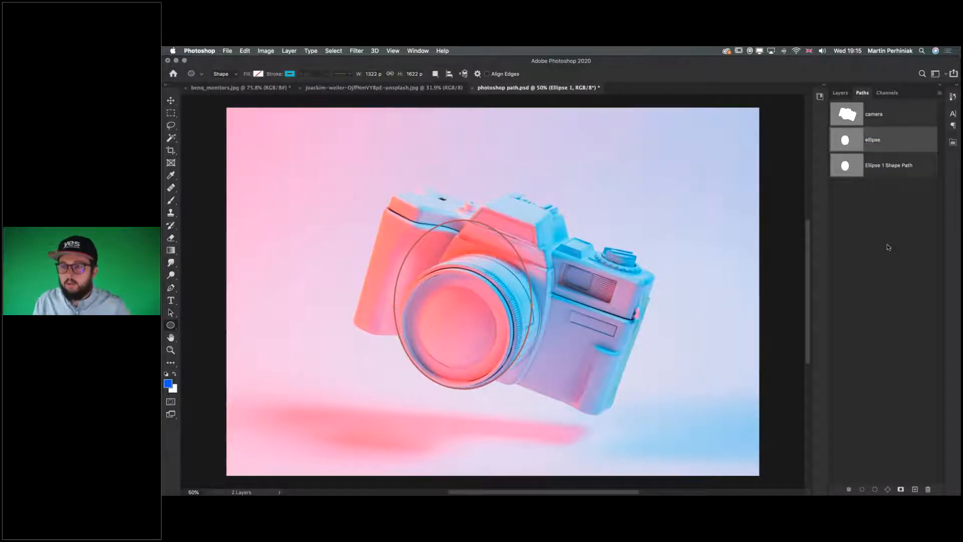
Save photoshop path.psd with the new path deselected and switch back to the camera in the InDesign layout.
left_click(879, 199)
key("super+s")
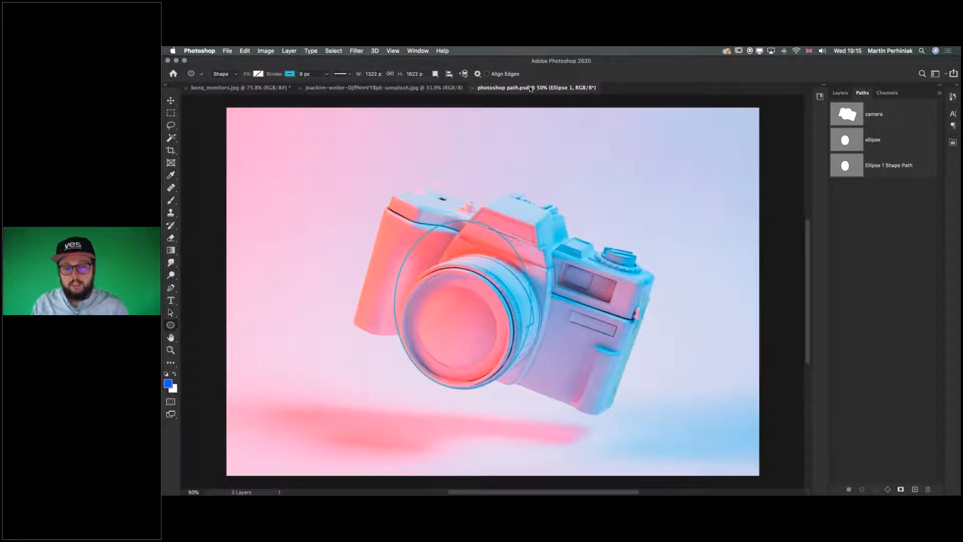
key("super+Tab")
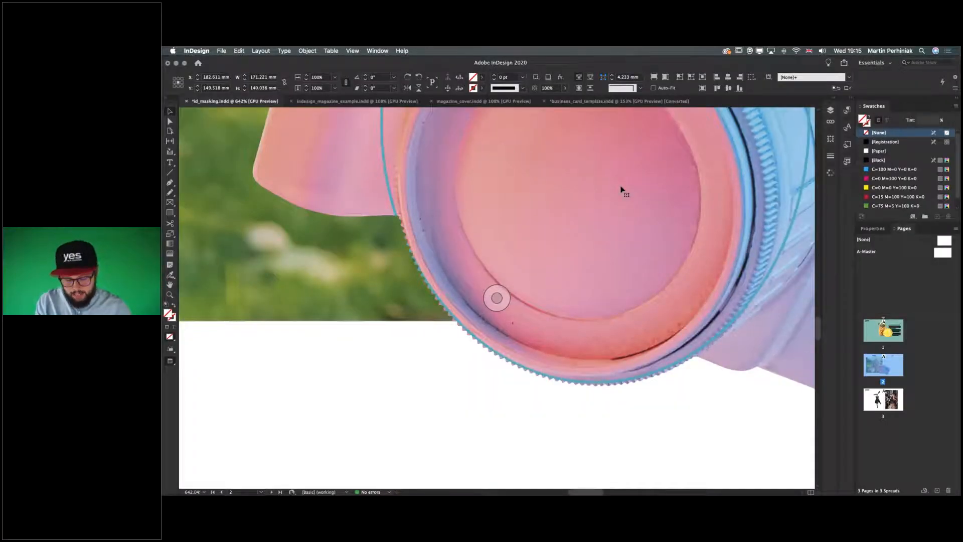
key("super+minus")
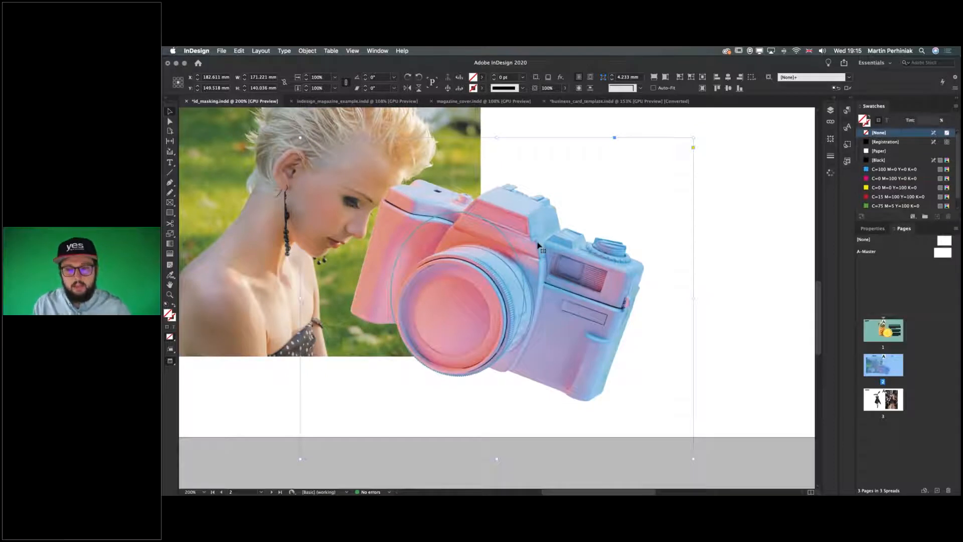
Clip the camera image in the layout with the Photoshop path "ellipse".
key("super+alt+shift+k")
left_click(806, 247)
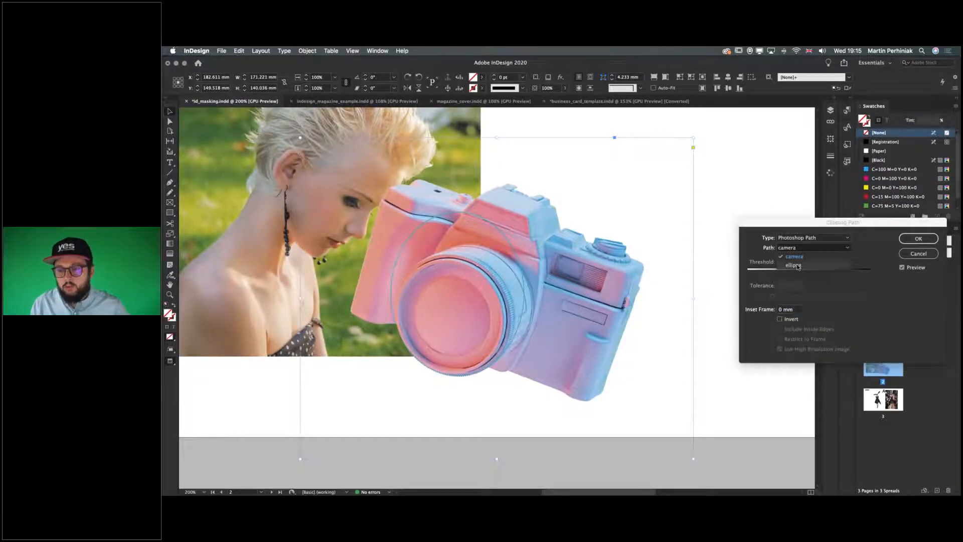
left_click(795, 265)
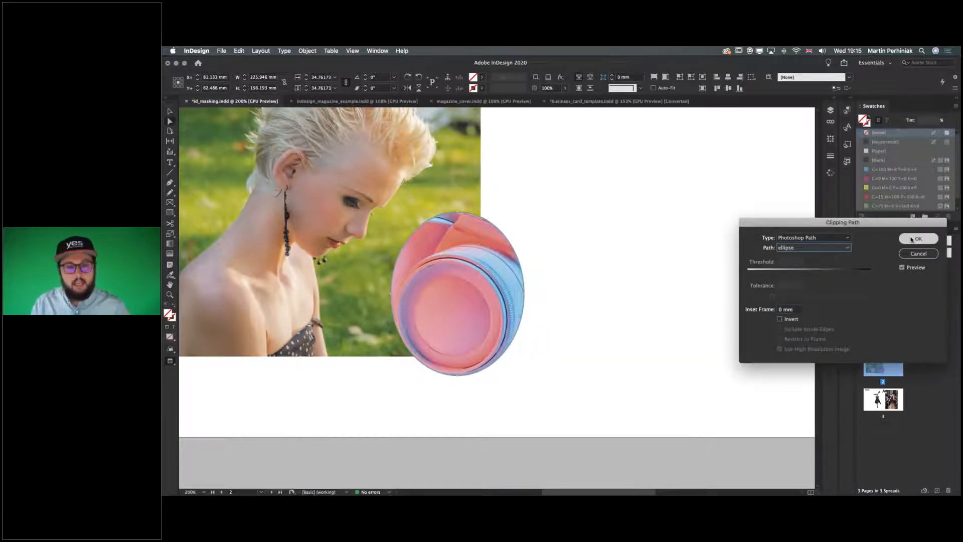
left_click(919, 238)
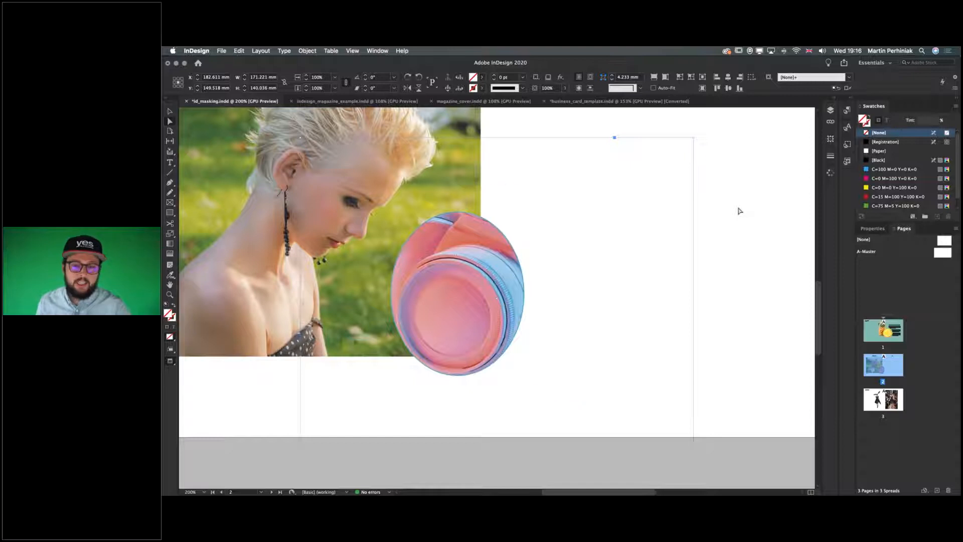
Undo the ellipse clipping and the earlier moves of the camera, and check the source file's paths in Photoshop before returning to InDesign.
key("super+z")
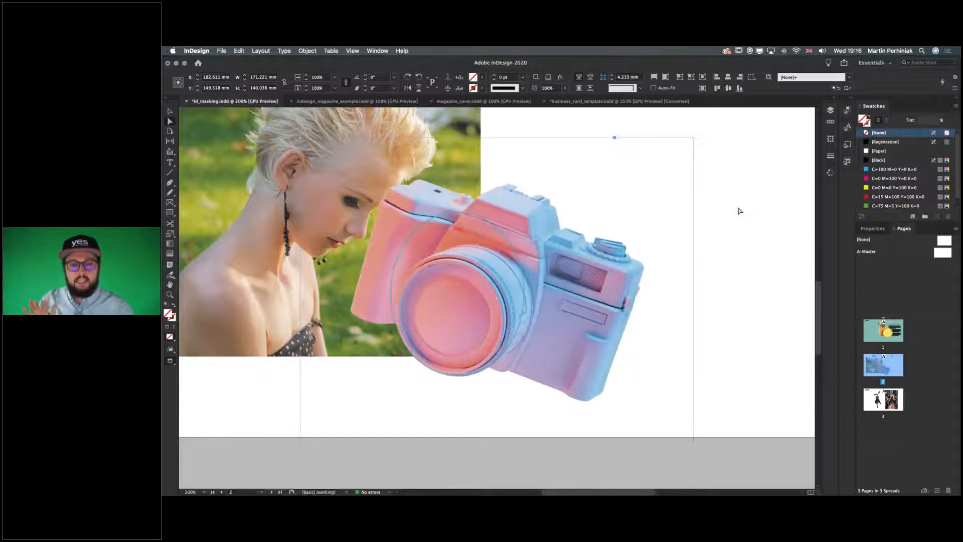
key("super+z")
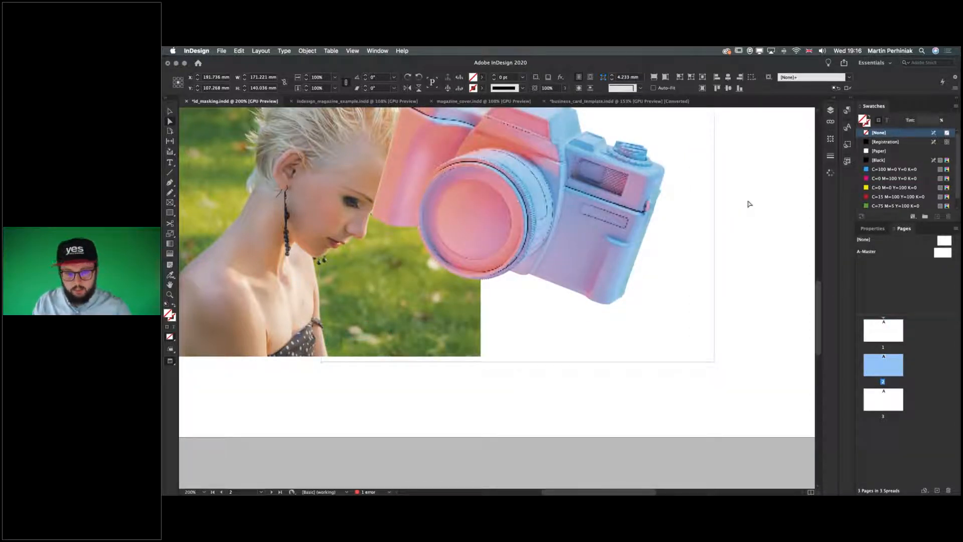
key("super+z")
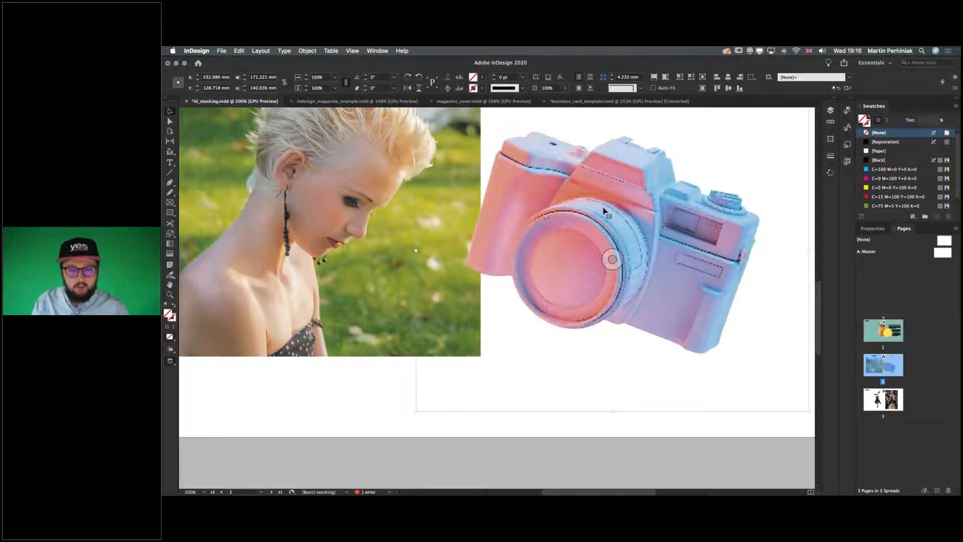
key("super+Tab")
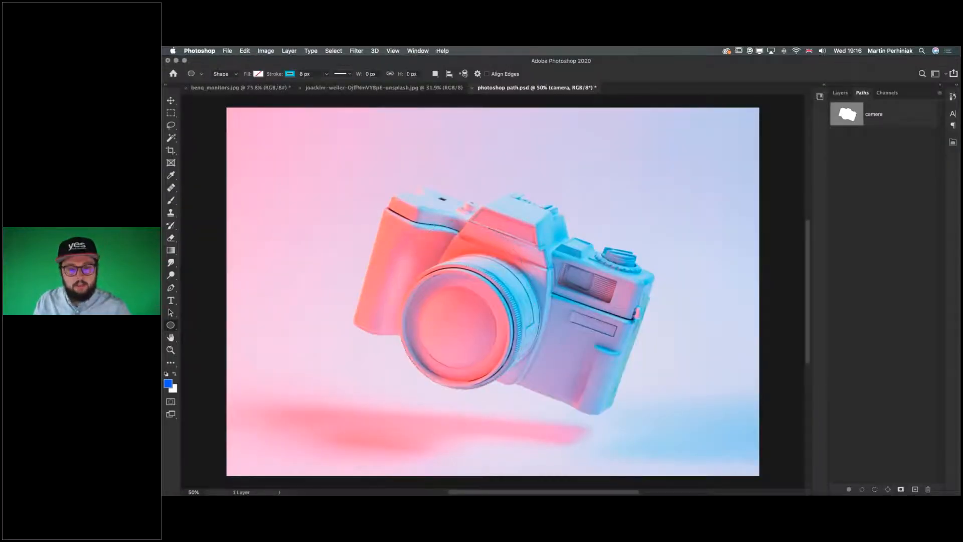
key("super+Tab")
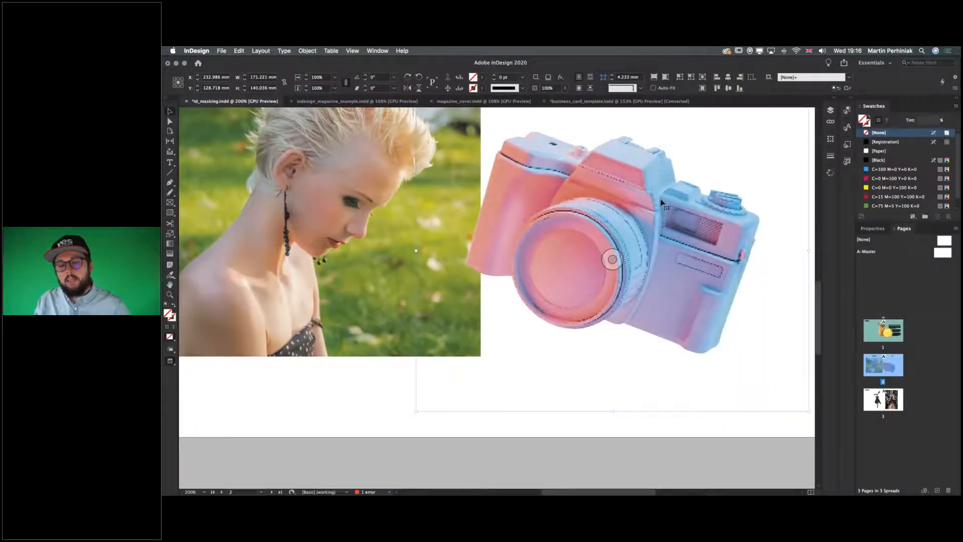
Shift the camera image slightly up and to the right, away from the portrait.
scroll(624, 202, "up", 5)
left_click(400, 205)
key("Escape")
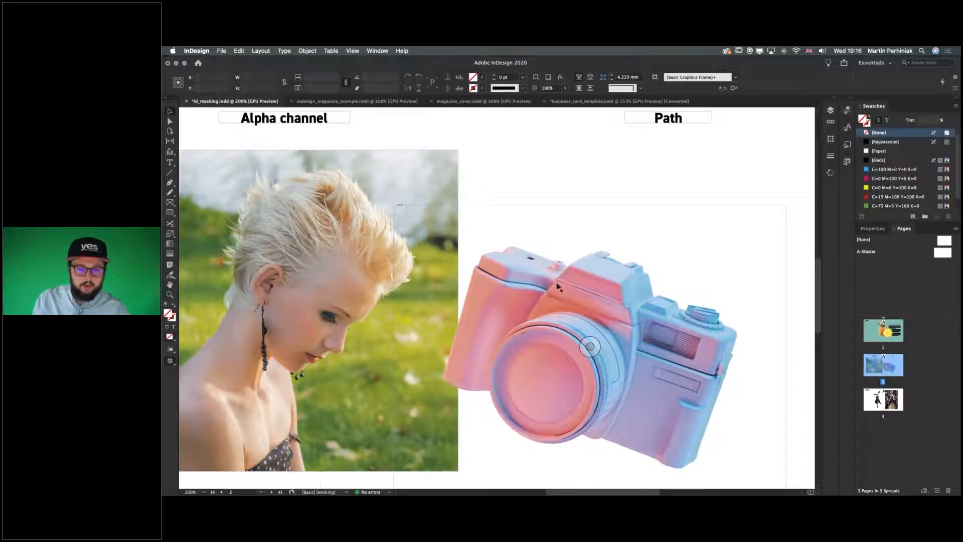
key("super+shift+e")
Clip the portrait below the "Alpha channel" heading with an Alpha Channel clipping path based on its GIRL channel.
left_click(348, 171)
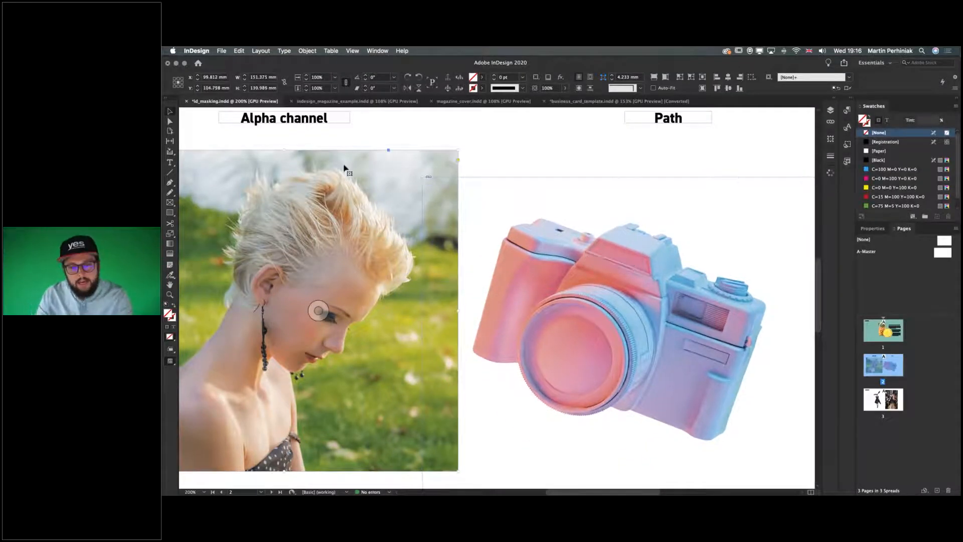
scroll(452, 175, "left", 5)
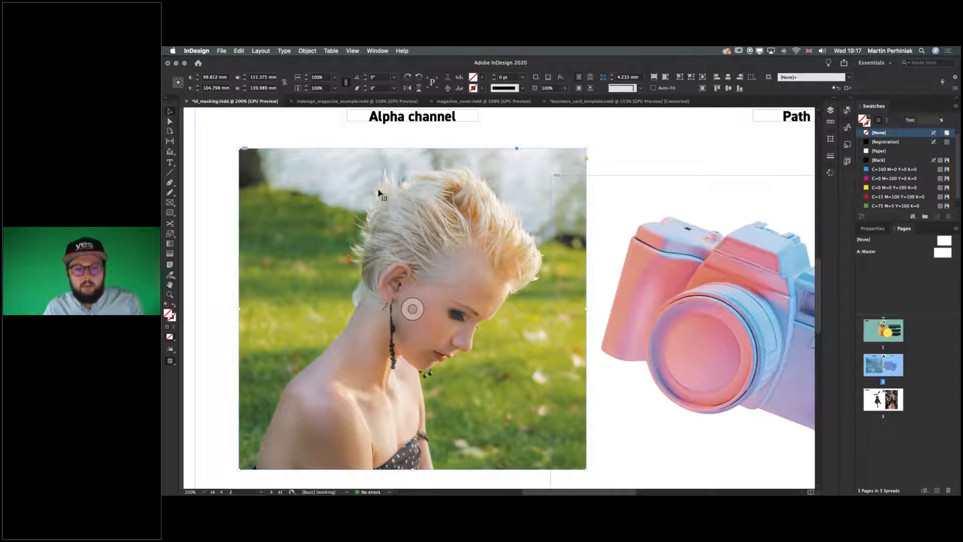
scroll(380, 193, "left", 3)
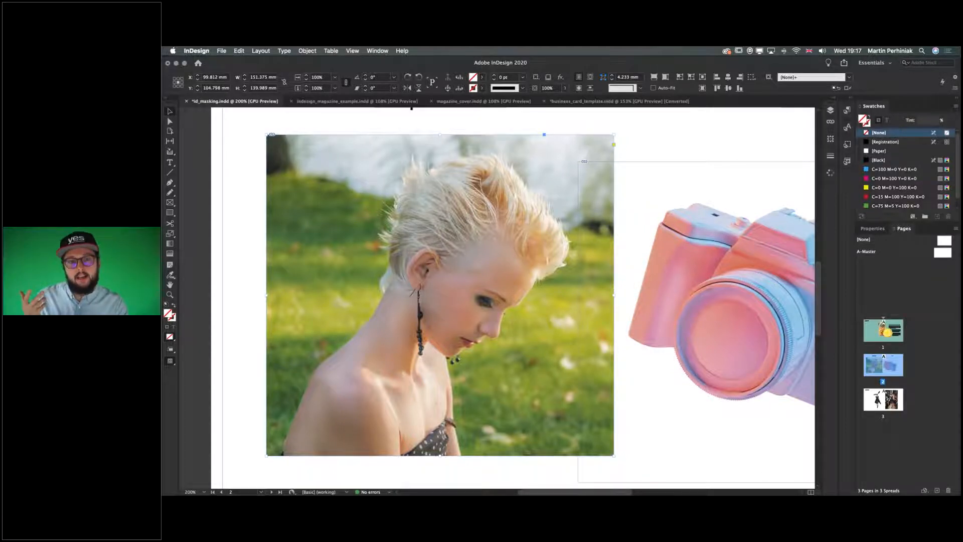
left_click_drag(436, 172, 453, 194)
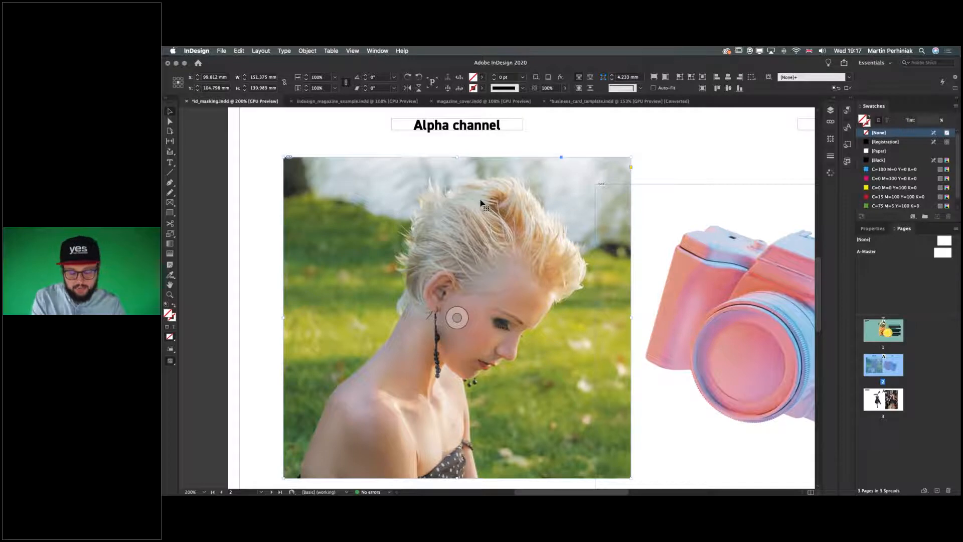
key("ctrl+alt+shift+k")
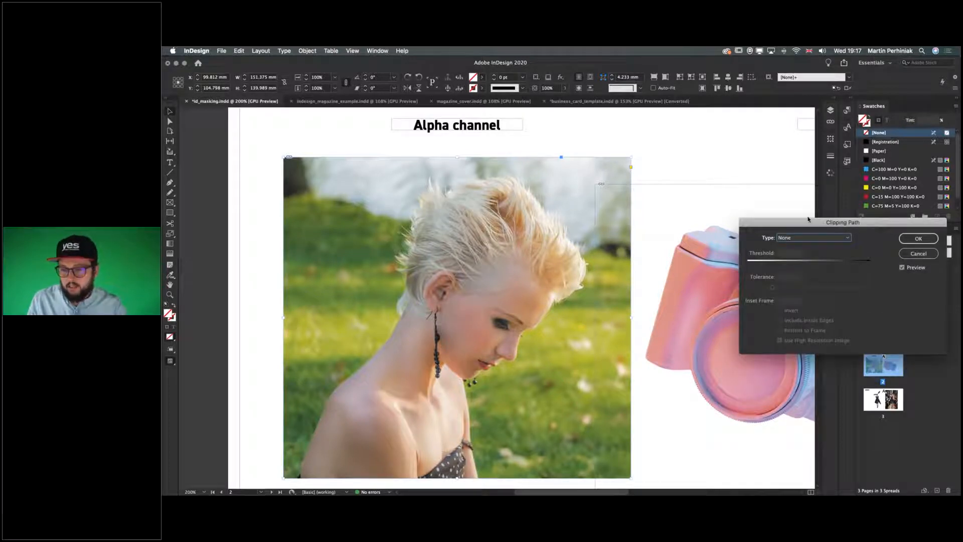
left_click(690, 207)
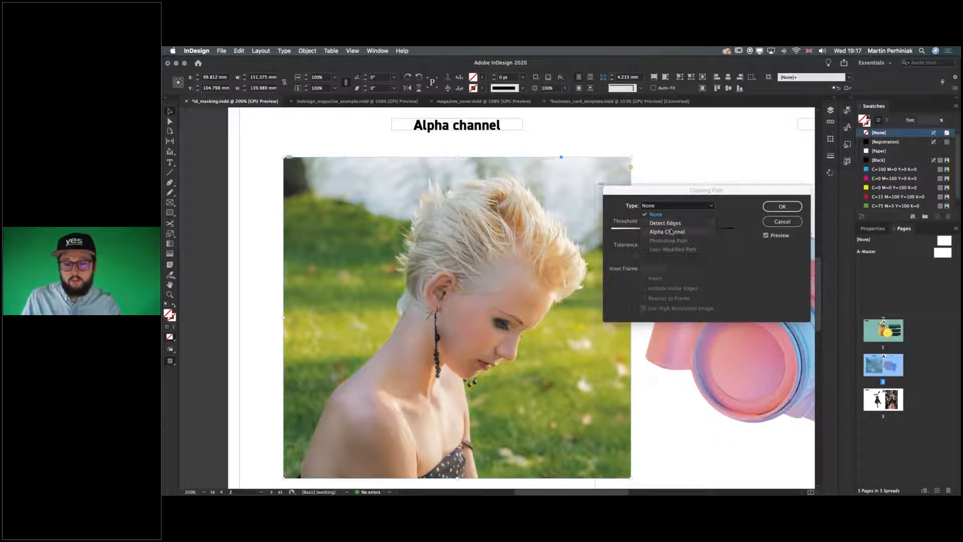
left_click(668, 233)
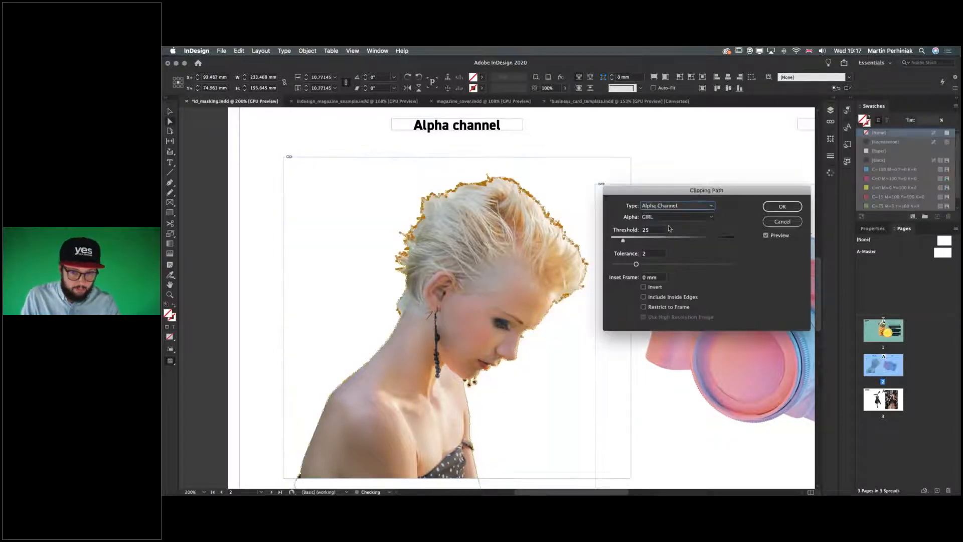
left_click(663, 217)
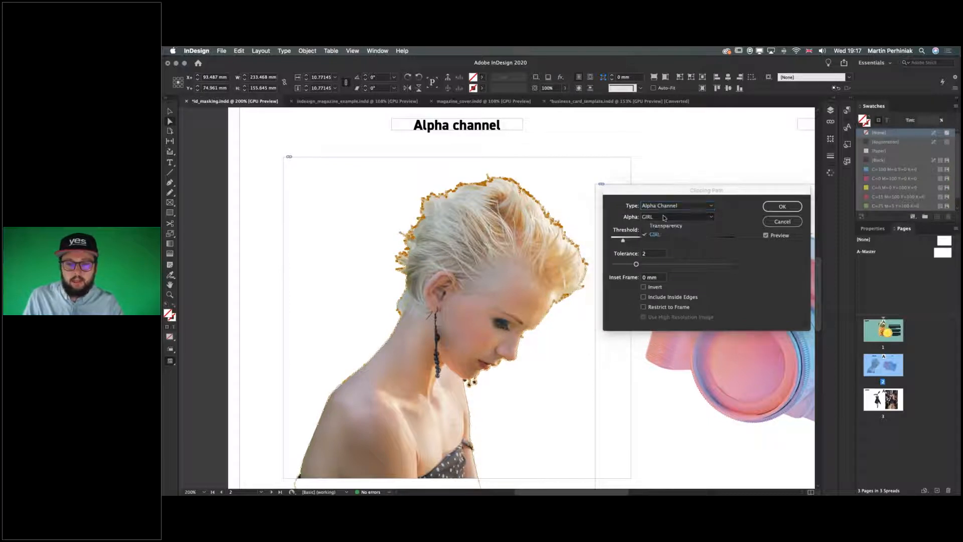
left_click(662, 234)
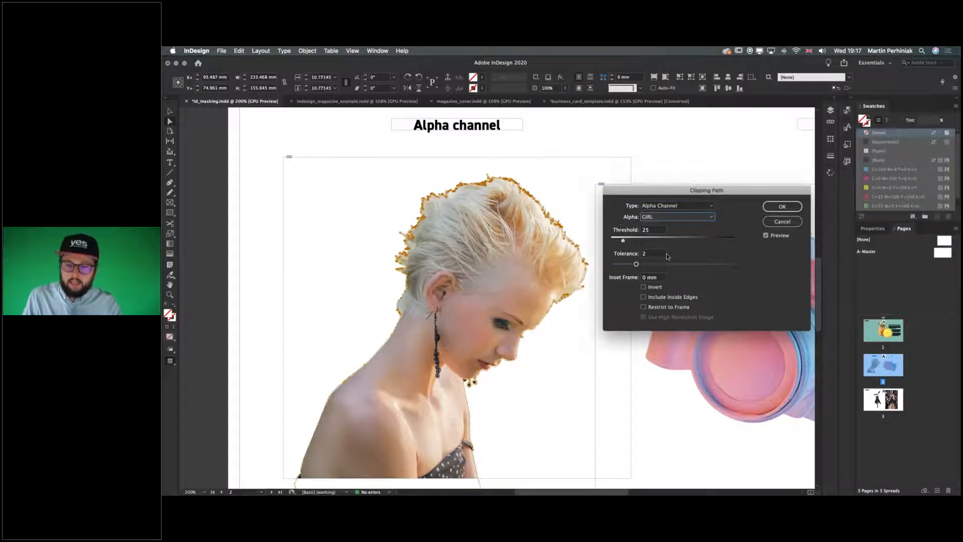
left_click(768, 207)
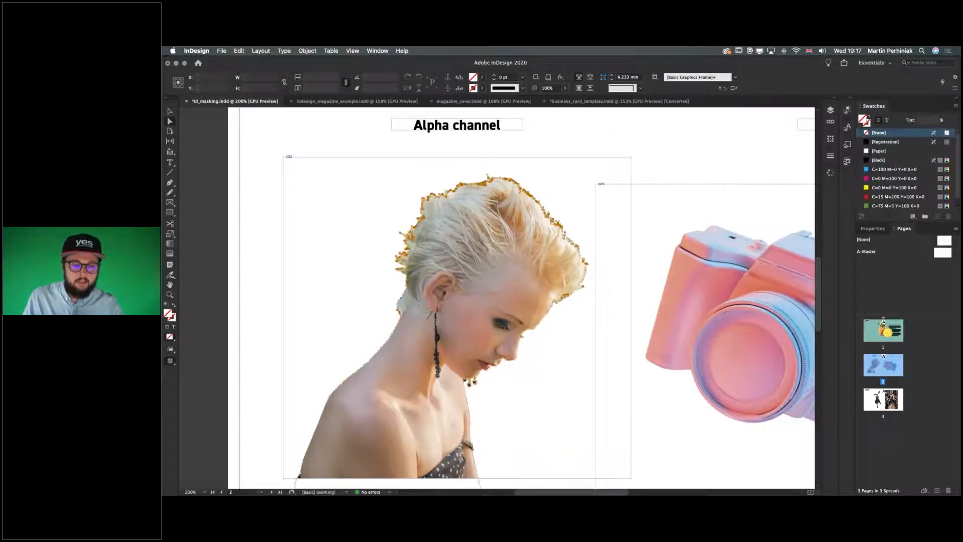
Check the portrait's clipped edges, and switch to Photoshop with its source file, alpha channel.psd, using the Move tool.
scroll(707, 267, "down", 3)
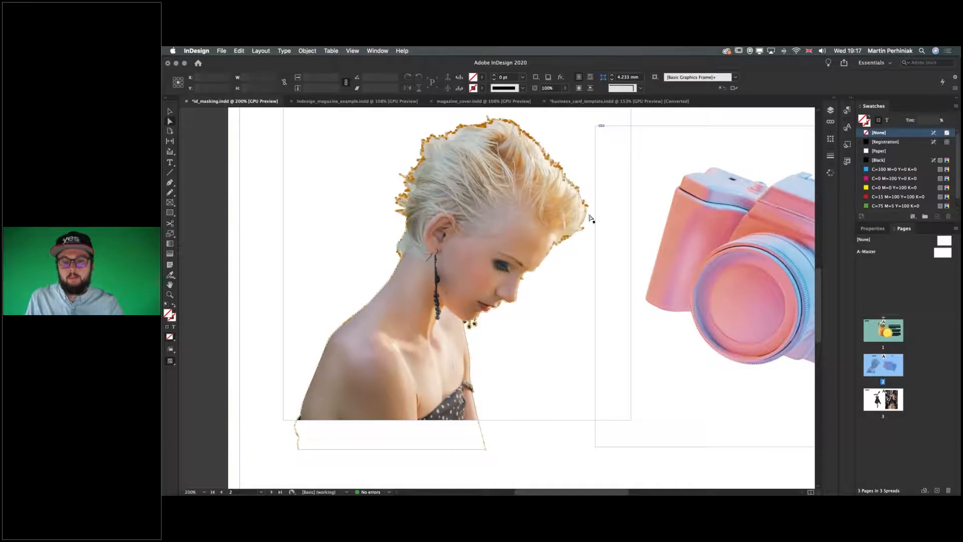
scroll(650, 124, "up", 3)
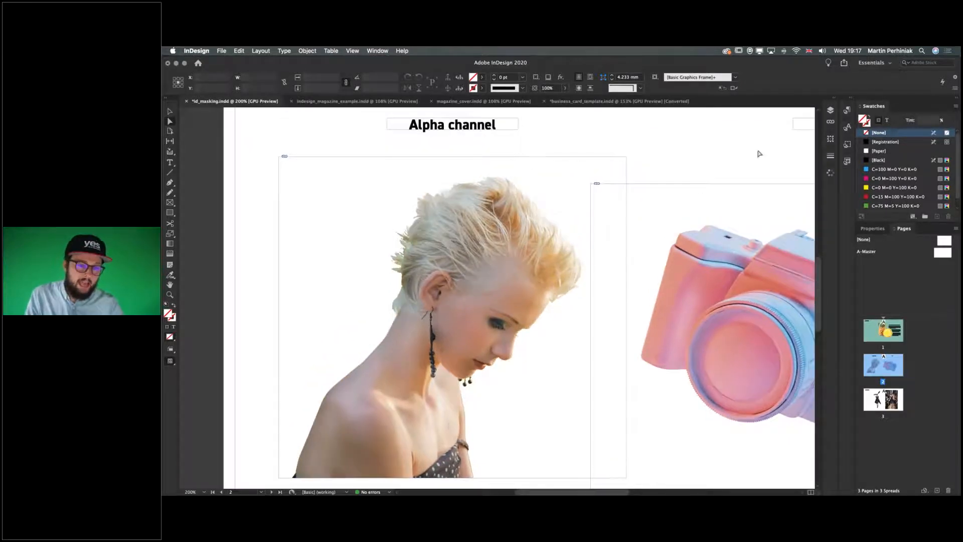
key("super+Tab")
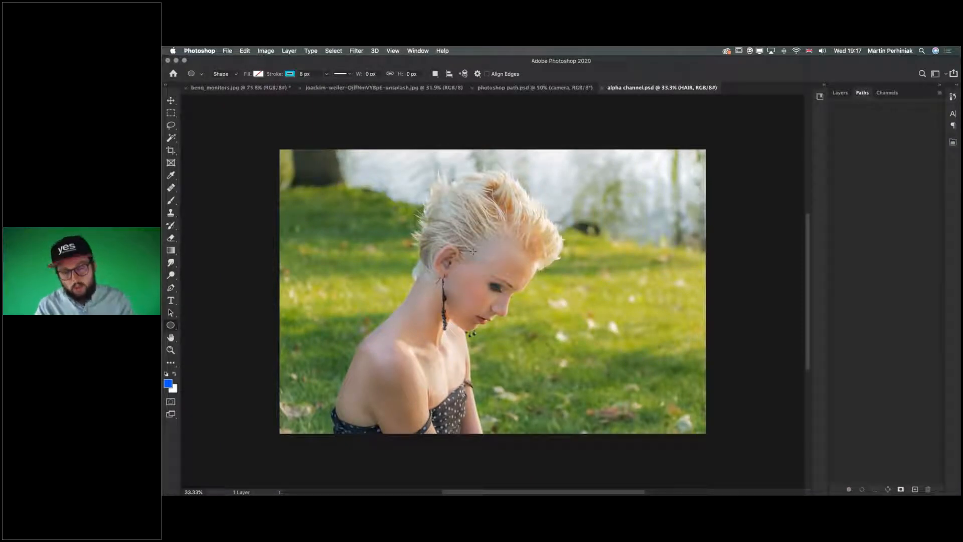
scroll(473, 251, "up", 3)
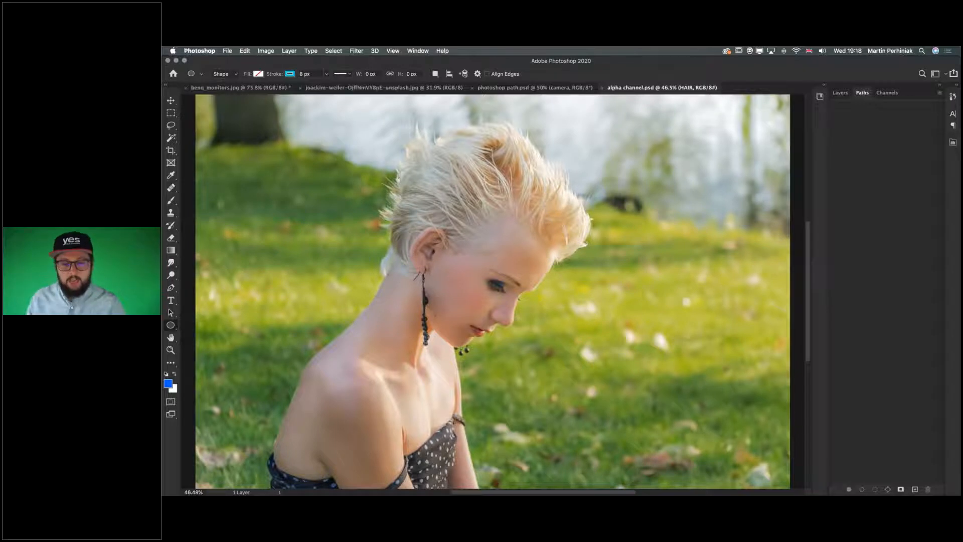
key("v")
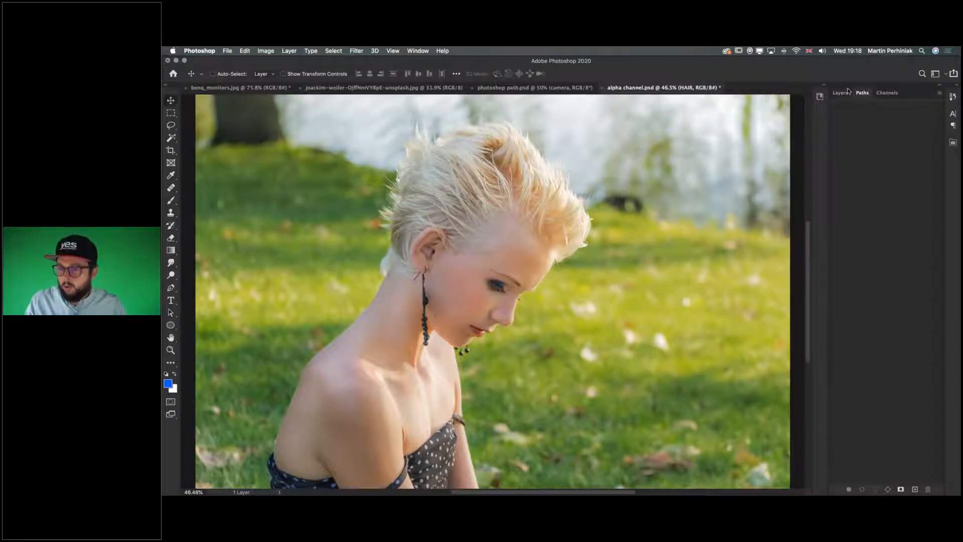
Compare the document's channels with its paths and display the GIRL alpha channel on its own.
left_click(887, 92)
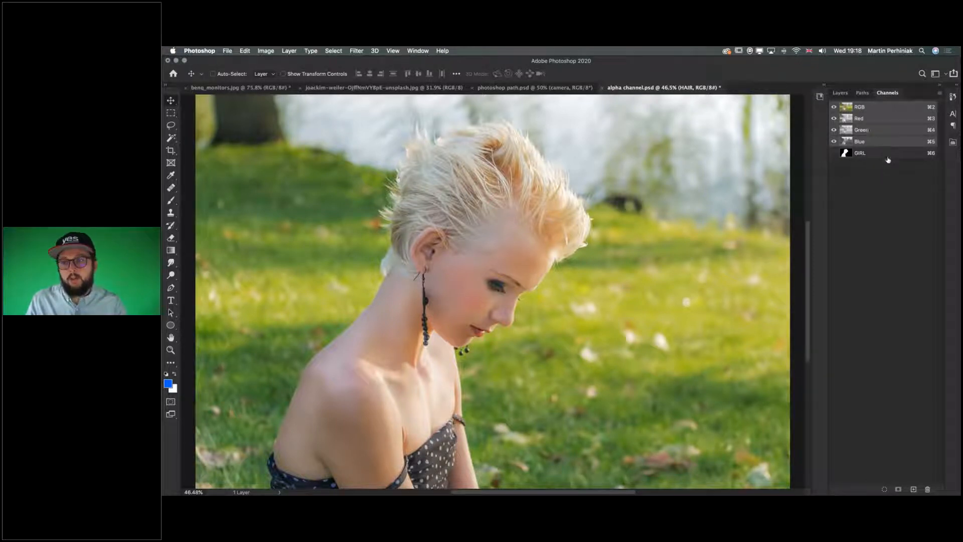
left_click(862, 93)
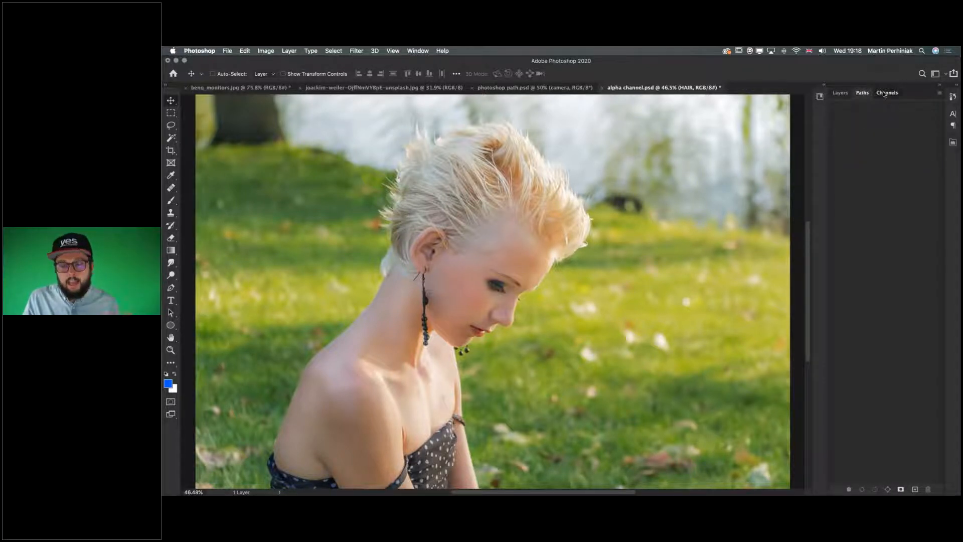
left_click(883, 93)
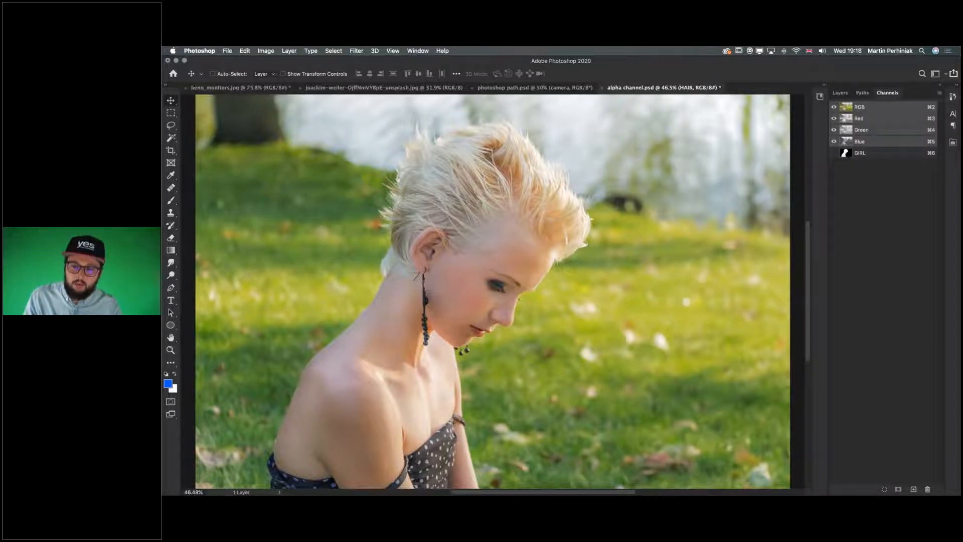
left_click(861, 153)
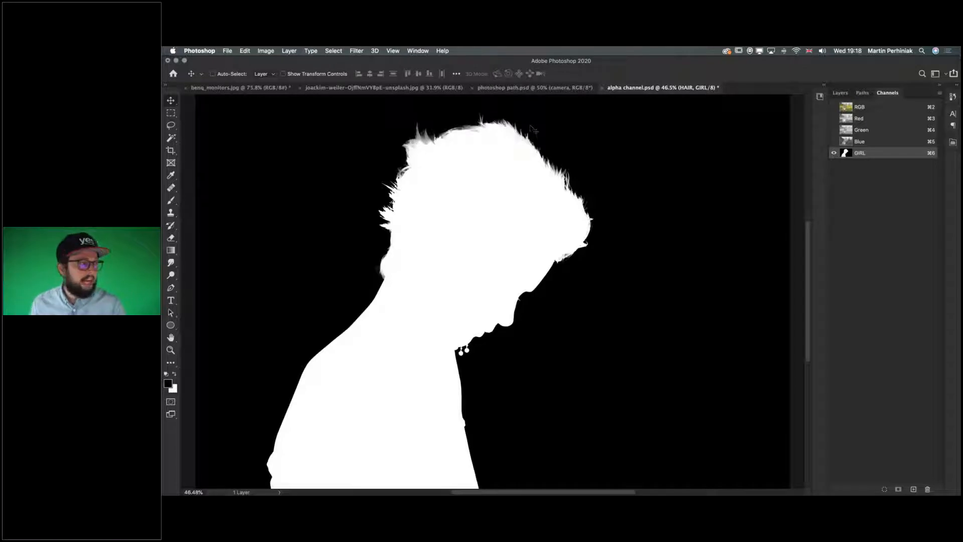
Switch to Creative Cloud to look through the list of installed apps, and return to the GIRL channel in Photoshop.
key("super+Tab")
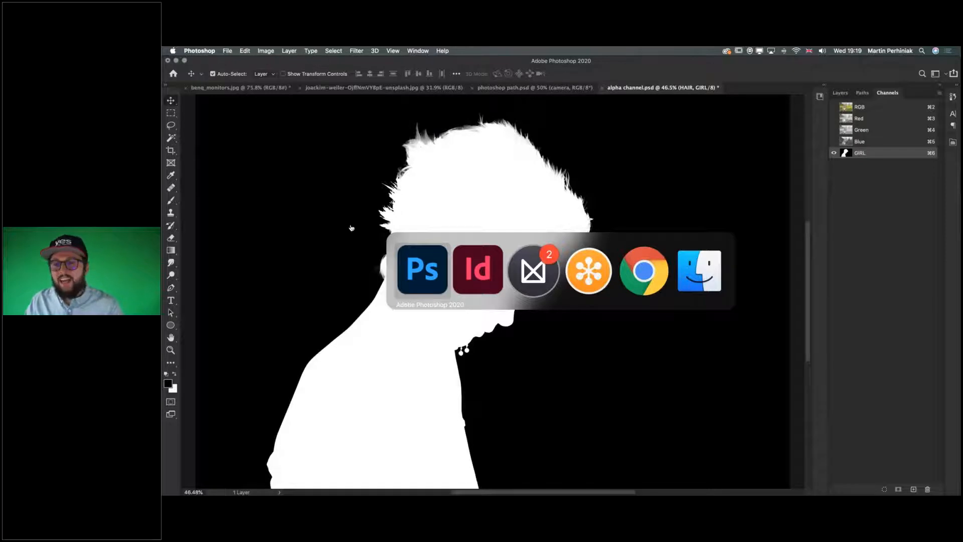
key("super")
left_click(727, 51)
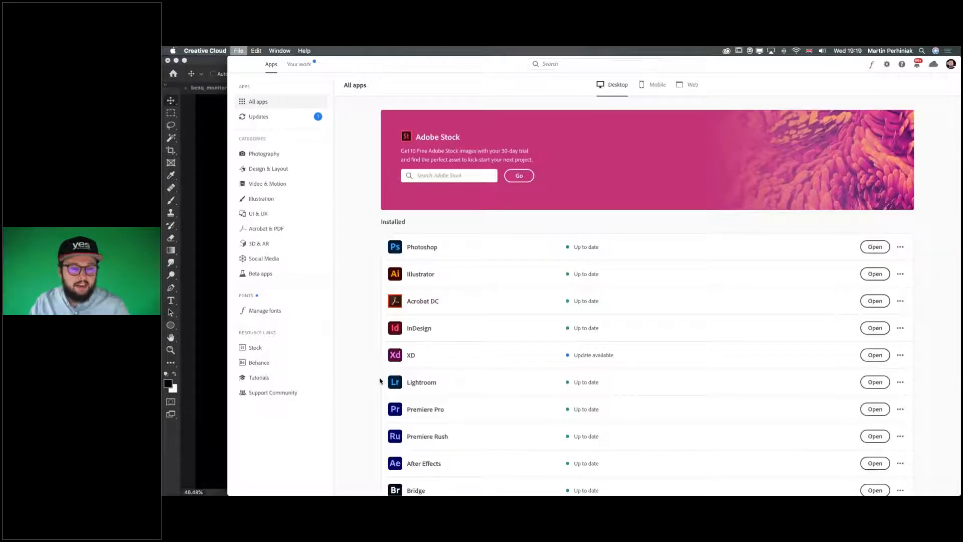
scroll(391, 321, "down", 2)
scroll(402, 321, "down", 5)
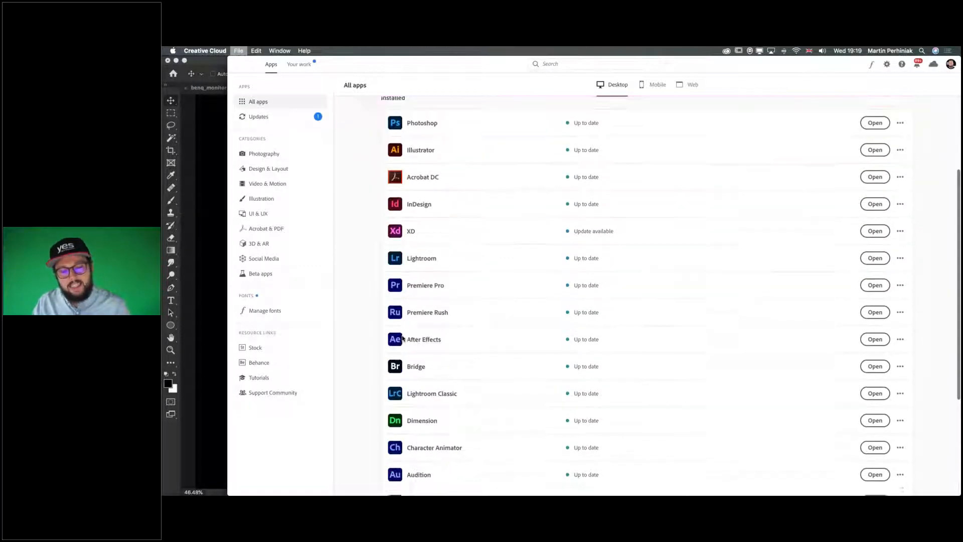
scroll(401, 337, "up", 7)
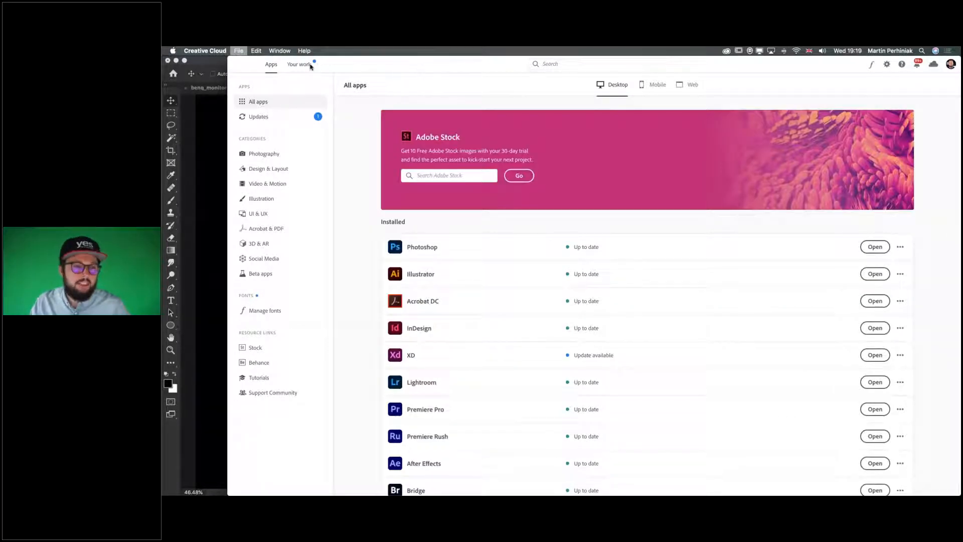
key("super+Tab")
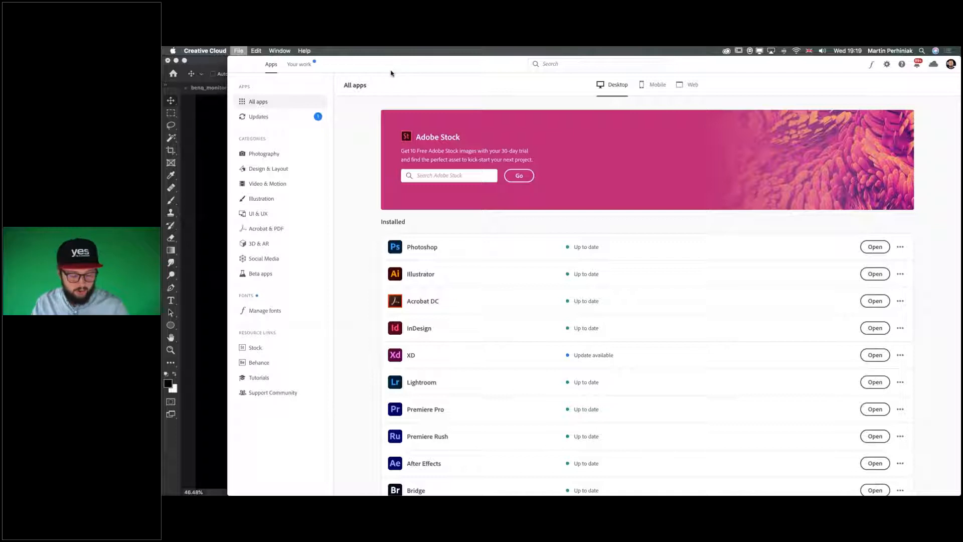
key("super+Tab")
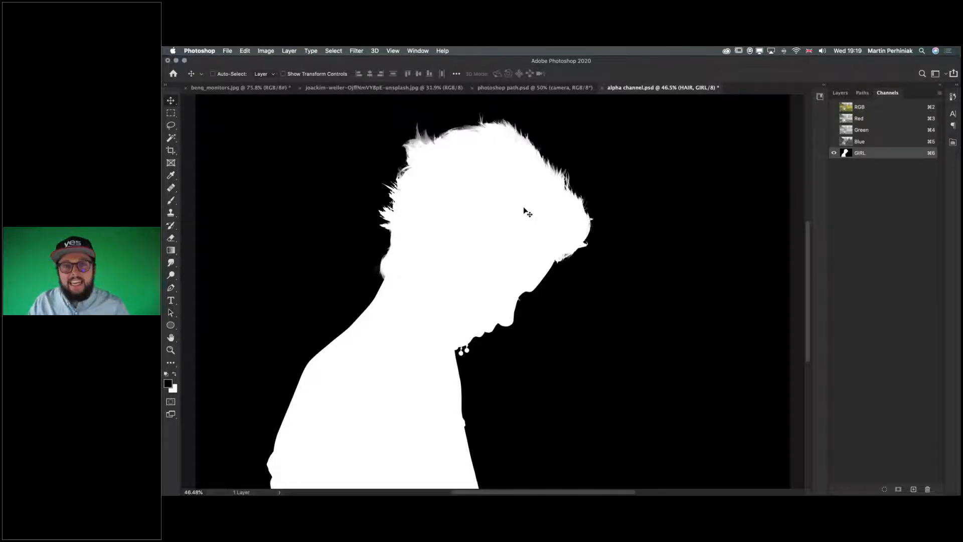
key("super+Tab")
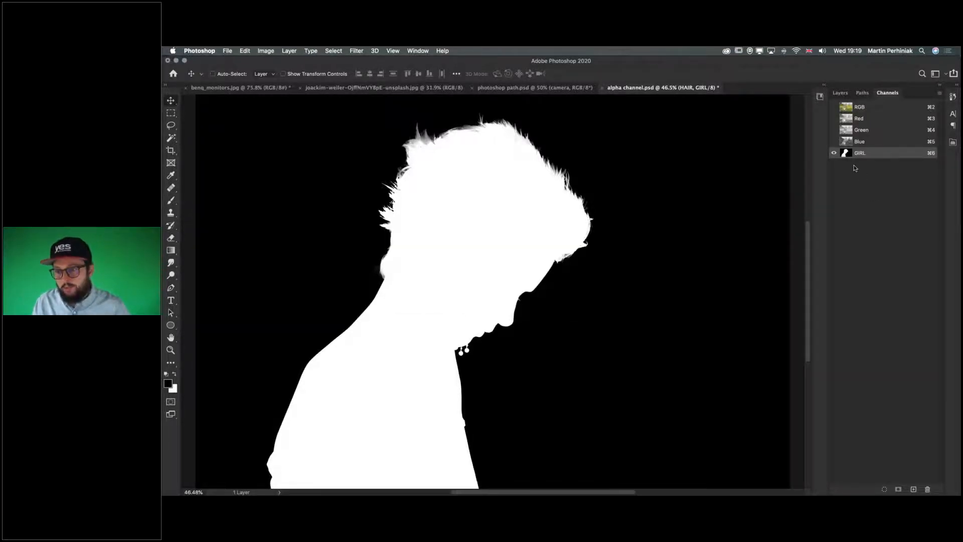
Display alpha channel.psd in full colour, and open the Unsplash JPEG from the Projects/Magazine cover folder in Finder.
left_click(846, 107)
key("super+Tab")
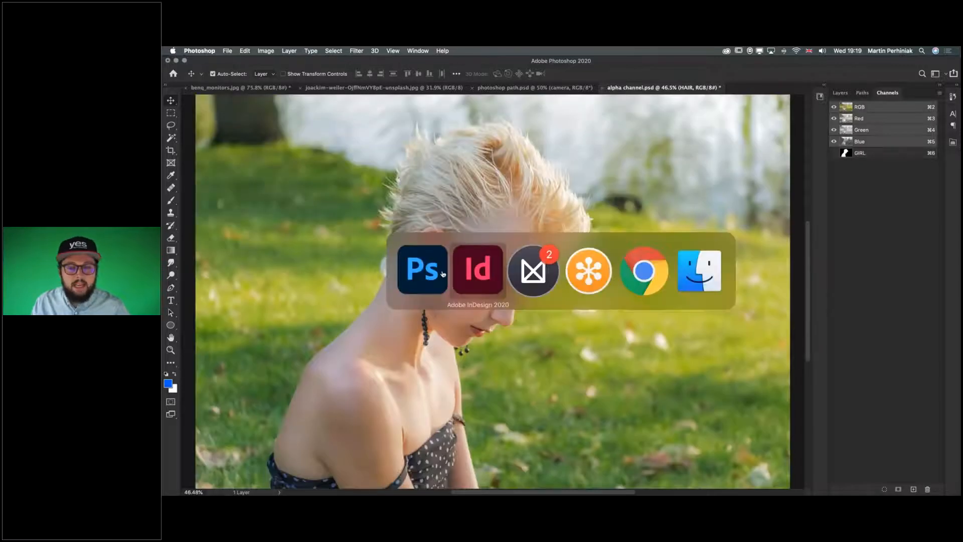
left_click(687, 274)
key("Down")
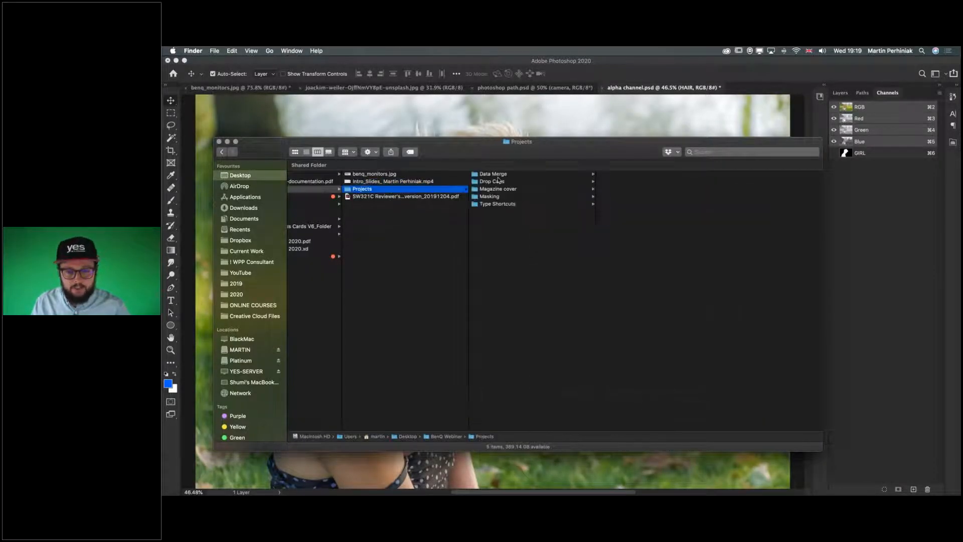
left_click(498, 189)
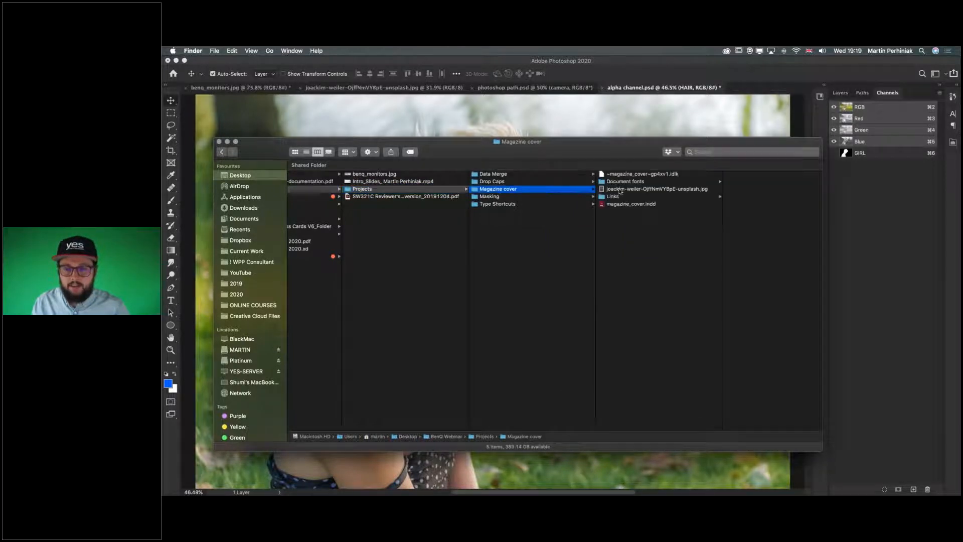
double_click(617, 190)
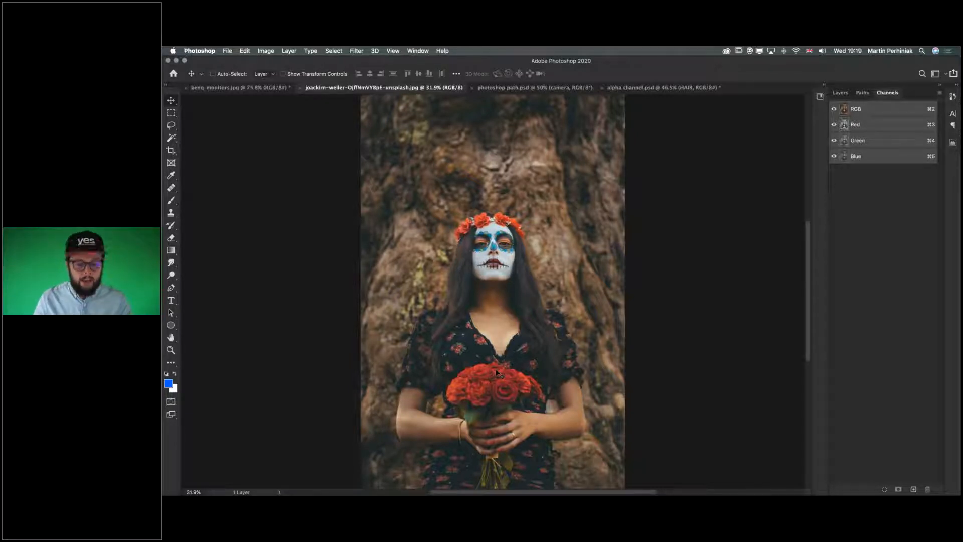
Mark the edges of the woman's hair and the top of her flower crown with freehand blue Brush strokes.
key("z")
left_click_drag(457, 297, 506, 297)
key("b")
left_click_drag(452, 258, 457, 259)
left_click_drag(457, 191, 432, 306)
mouse_move(582, 190)
left_mouse_down()
mouse_move(626, 327)
mouse_move(576, 195)
left_mouse_up()
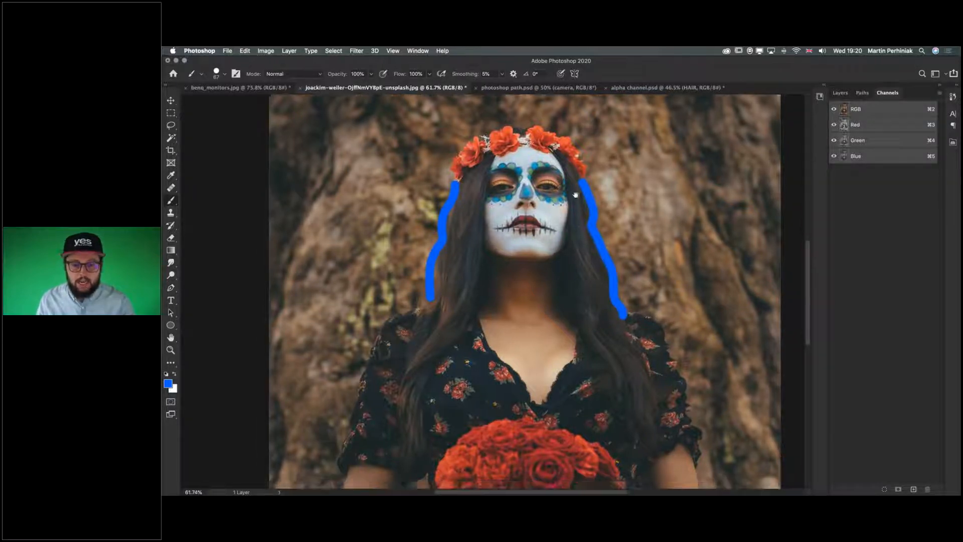
scroll(575, 194, "down", 5)
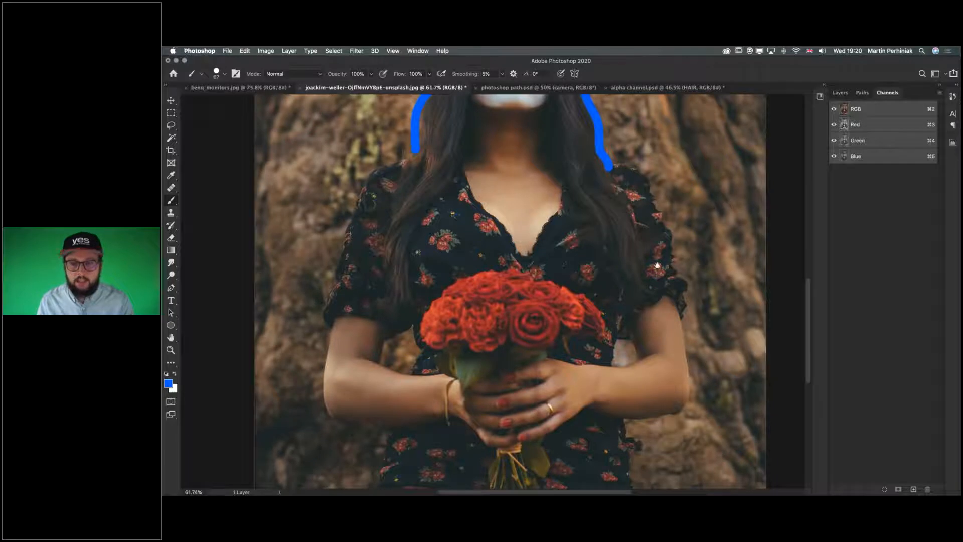
scroll(657, 265, "up", 6)
mouse_move(483, 163)
left_mouse_down()
mouse_move(502, 149)
mouse_move(554, 155)
left_mouse_up()
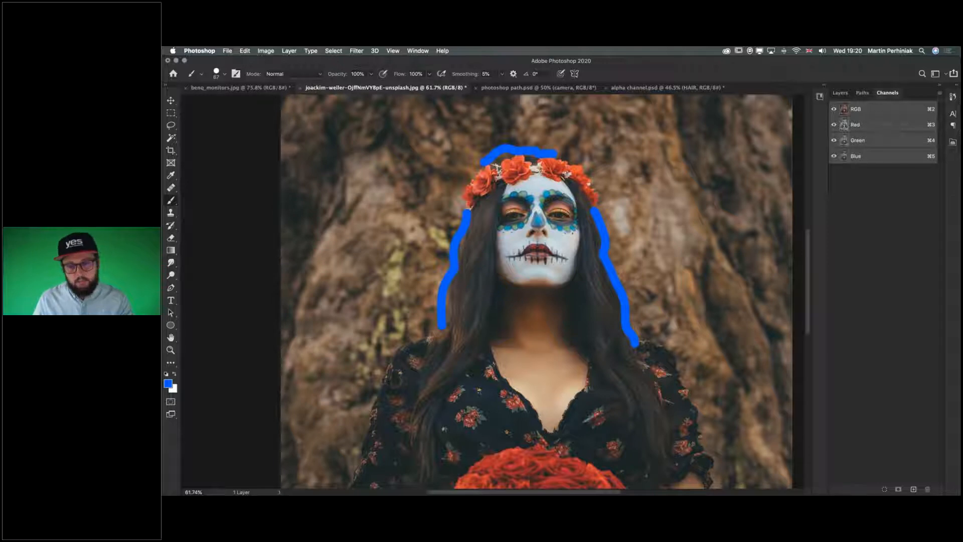
Undo the blue brush strokes around the hair and flower crown.
key("super+z")
key("super+z")
key("super+z")
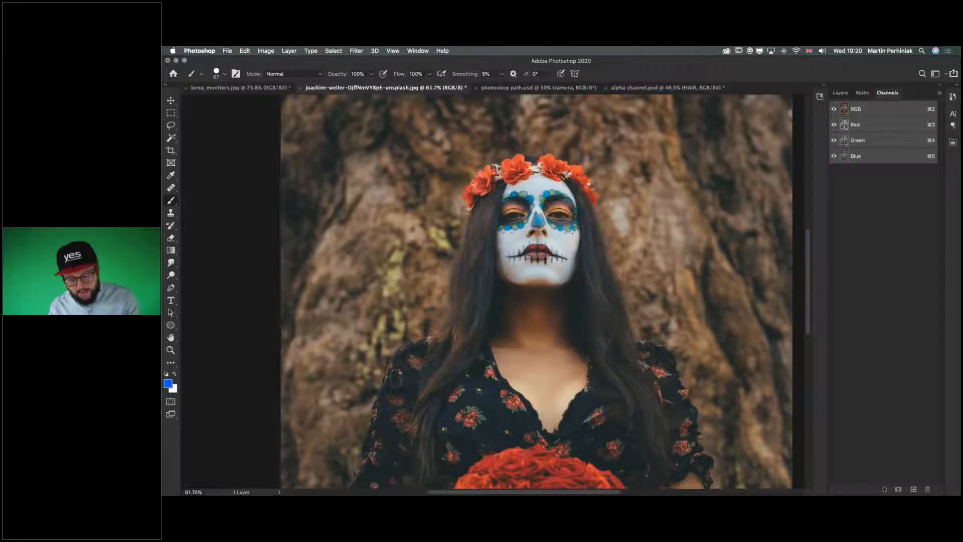
Display the document's layers, and select the woman automatically with the Subject command.
left_click(839, 92)
key("v")
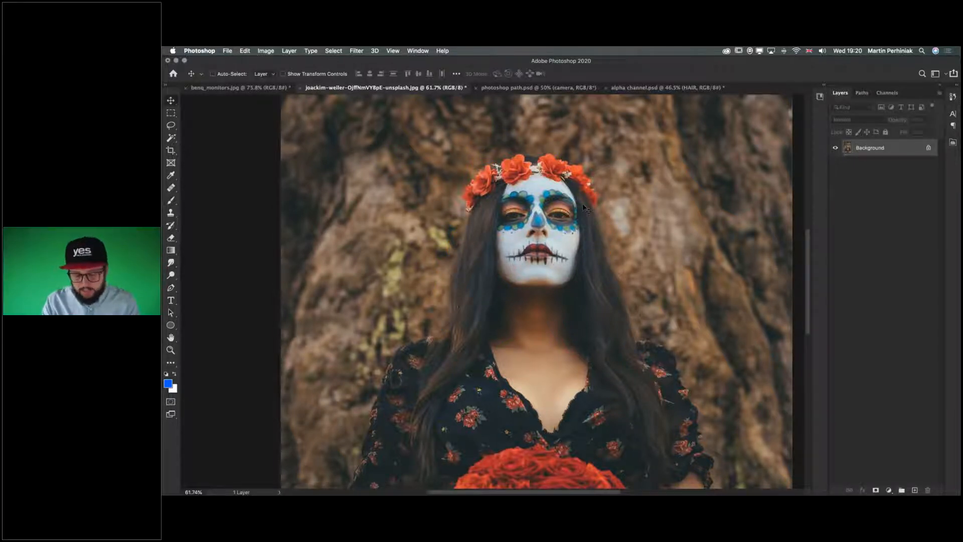
key("super+0")
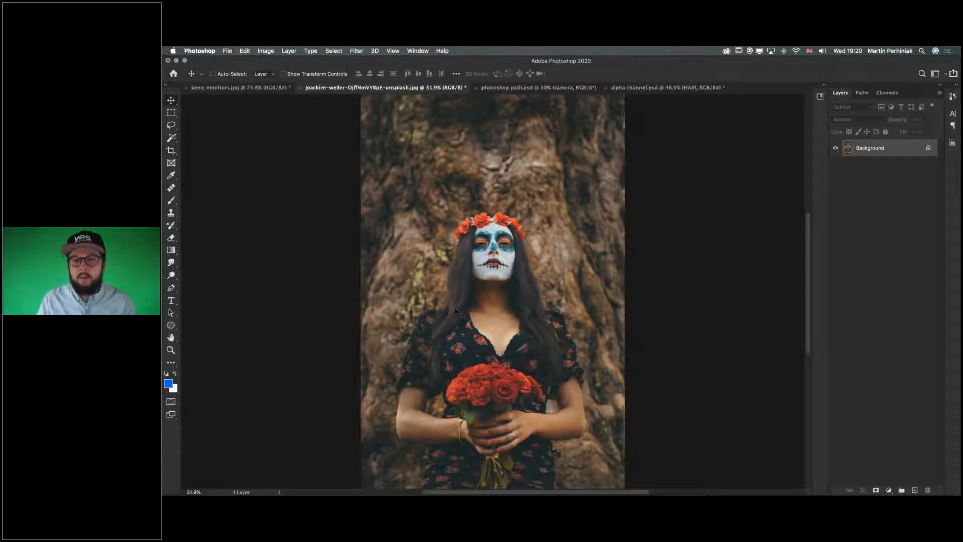
key("z")
left_click_drag(470, 262, 522, 261)
key("v")
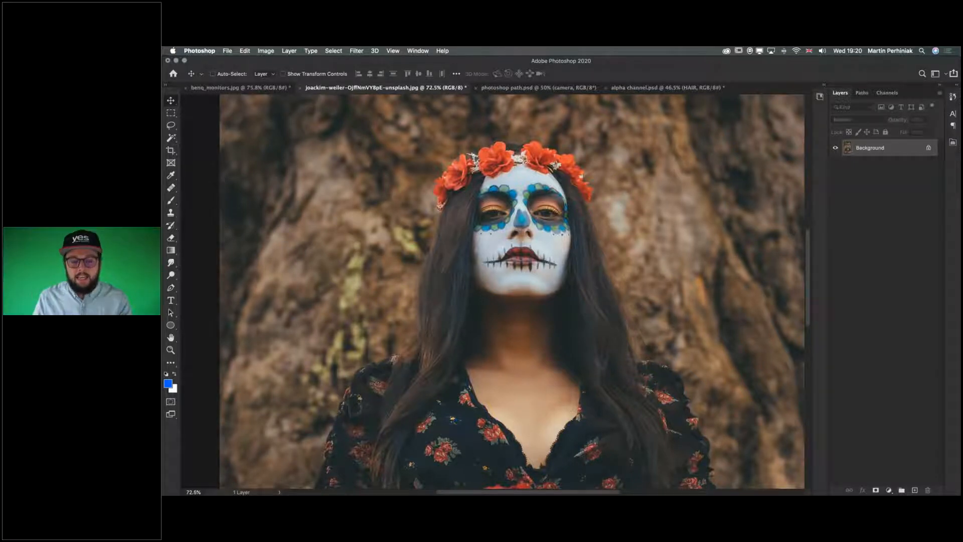
key("super+0")
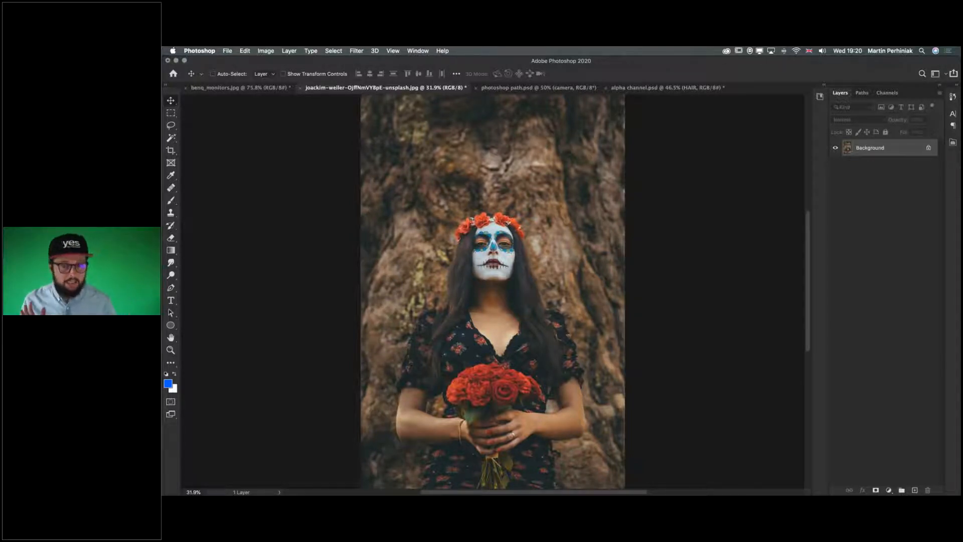
left_click(334, 50)
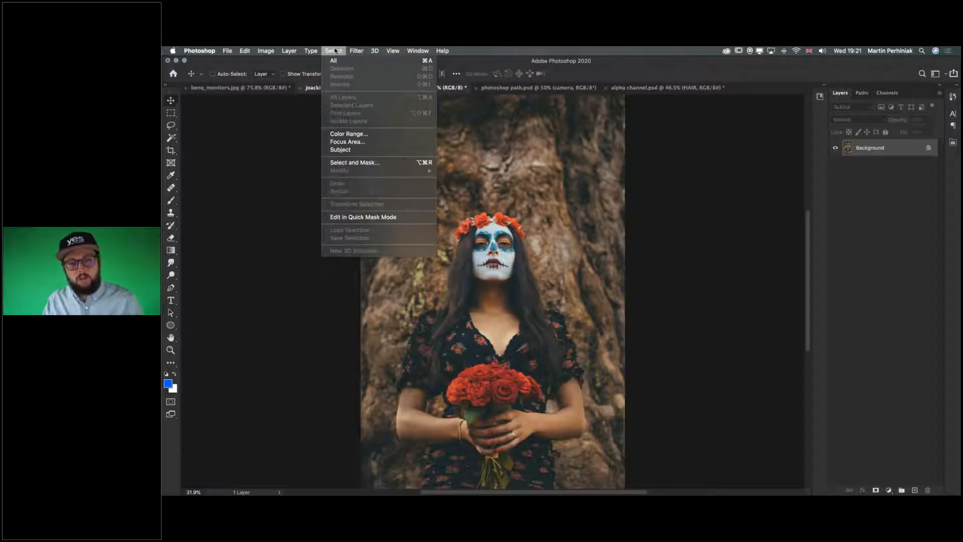
left_click(343, 150)
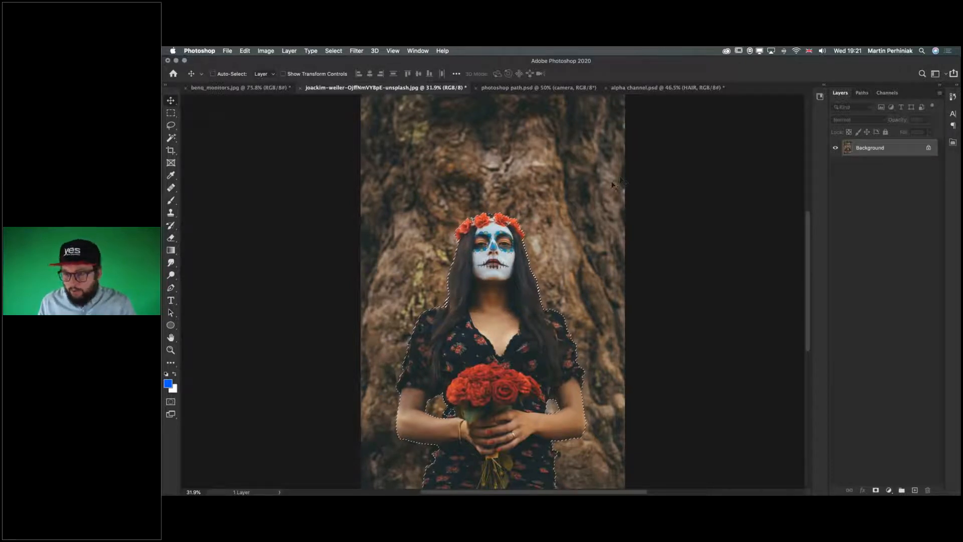
Open the selection in Select and Mask and inspect its black-and-white edges along the hair, shoulders and arms.
left_click(171, 113)
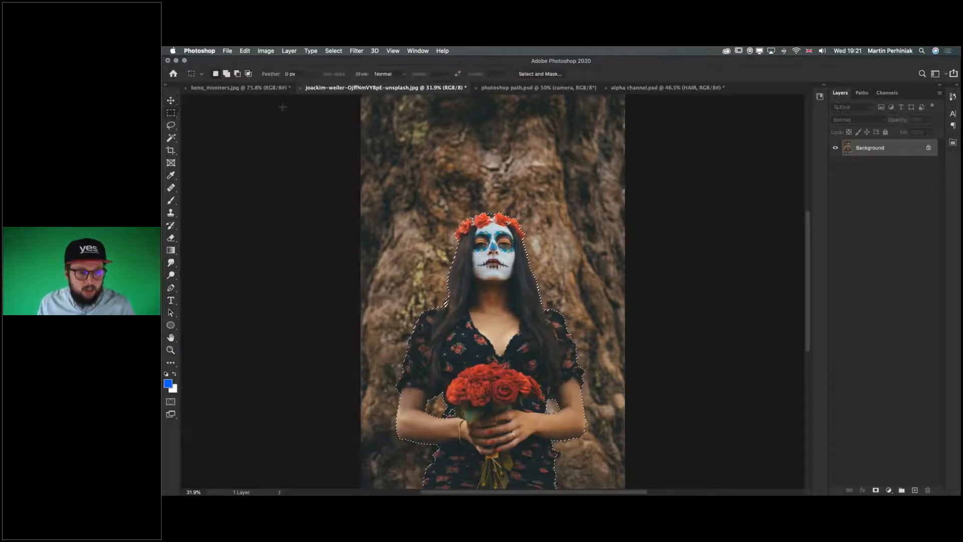
left_click(547, 74)
key("super+space")
left_click_drag(486, 277, 519, 278)
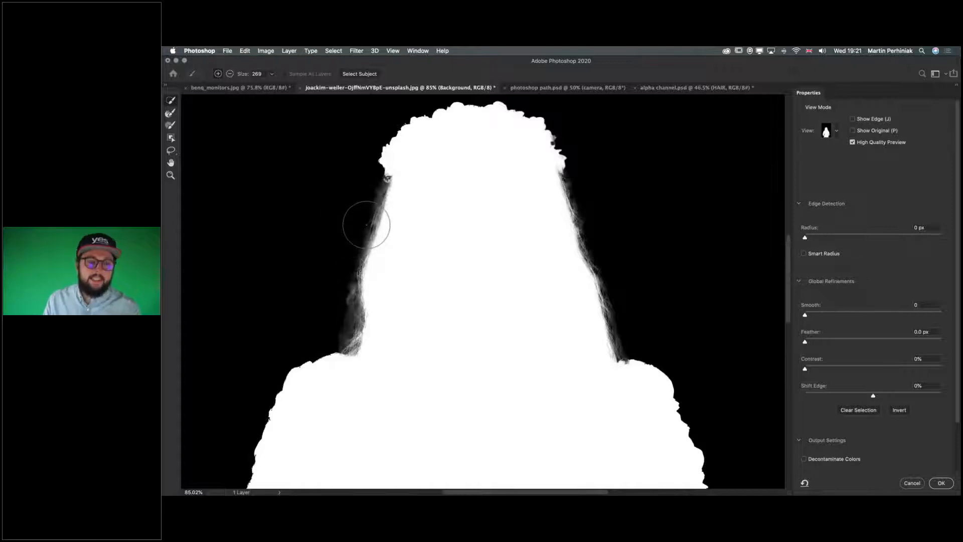
scroll(355, 248, "down", 3)
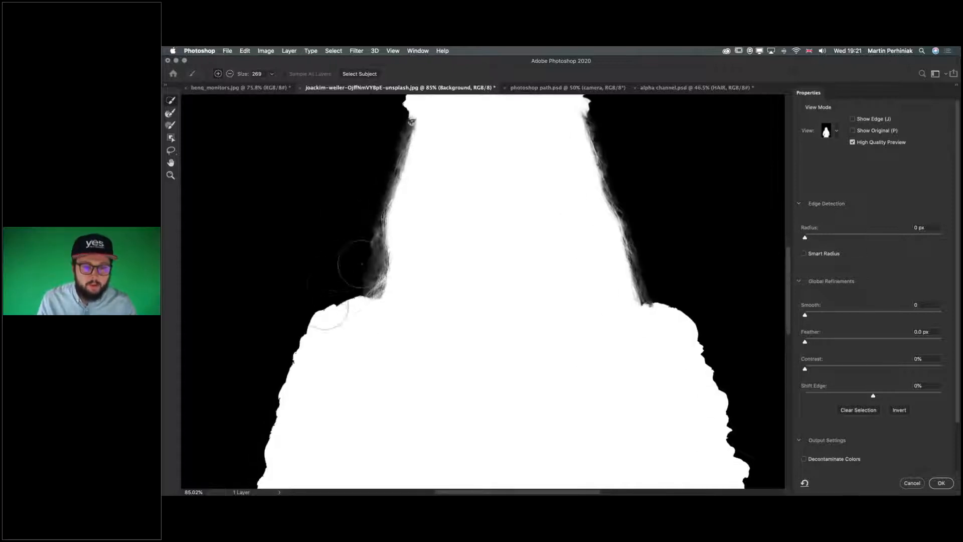
left_click_drag(469, 161, 447, 194)
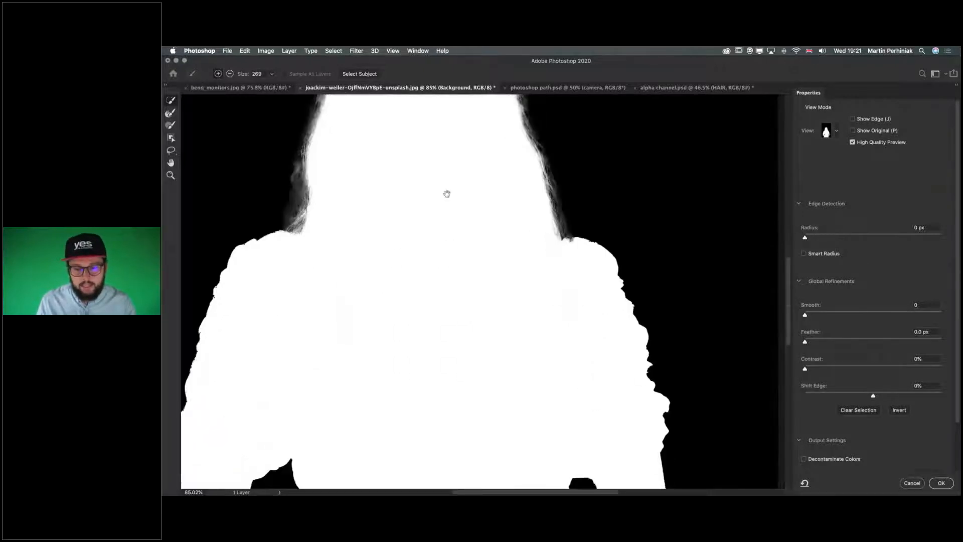
scroll(447, 194, "down", 8)
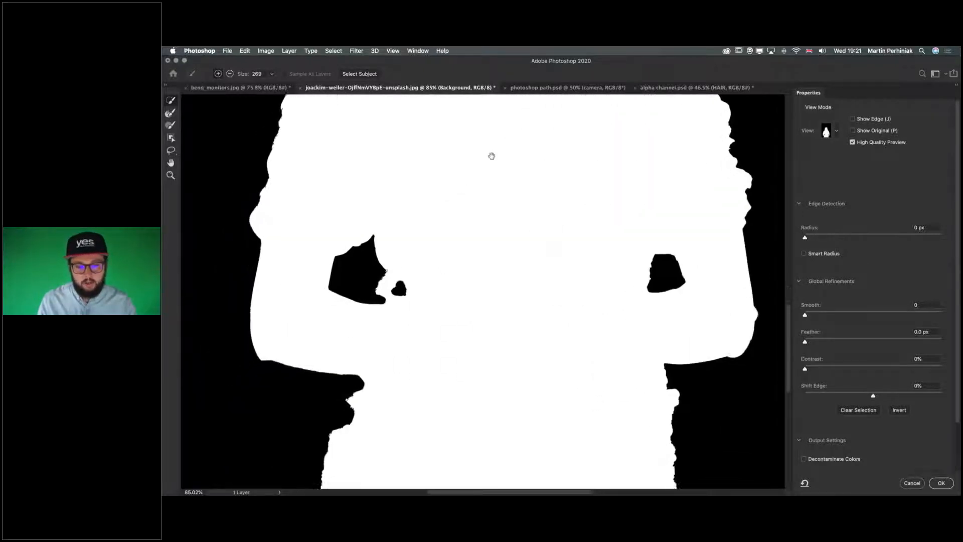
scroll(477, 183, "up", 3)
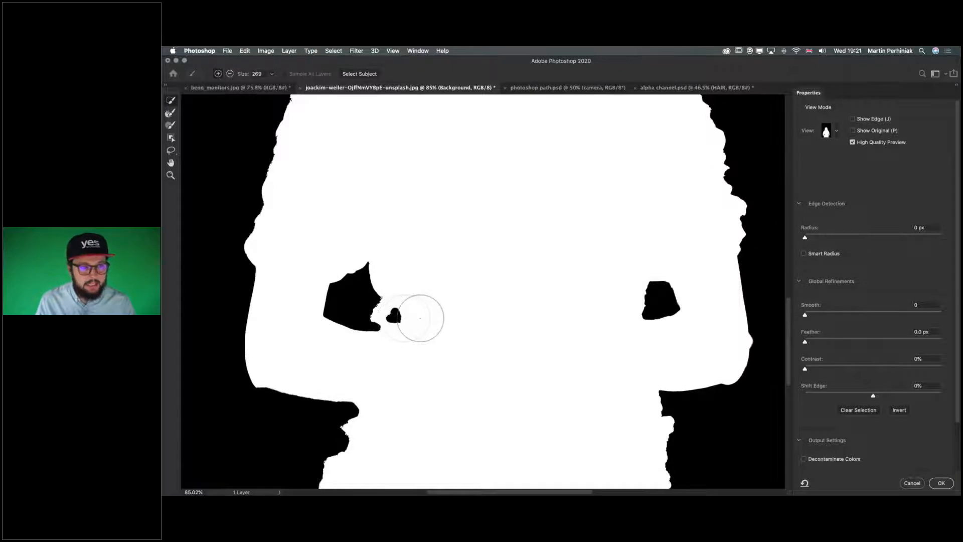
Fill the small hole beside the bouquet in the selection with the Quick Selection tool at brush size 100.
left_click_drag(402, 318, 379, 317)
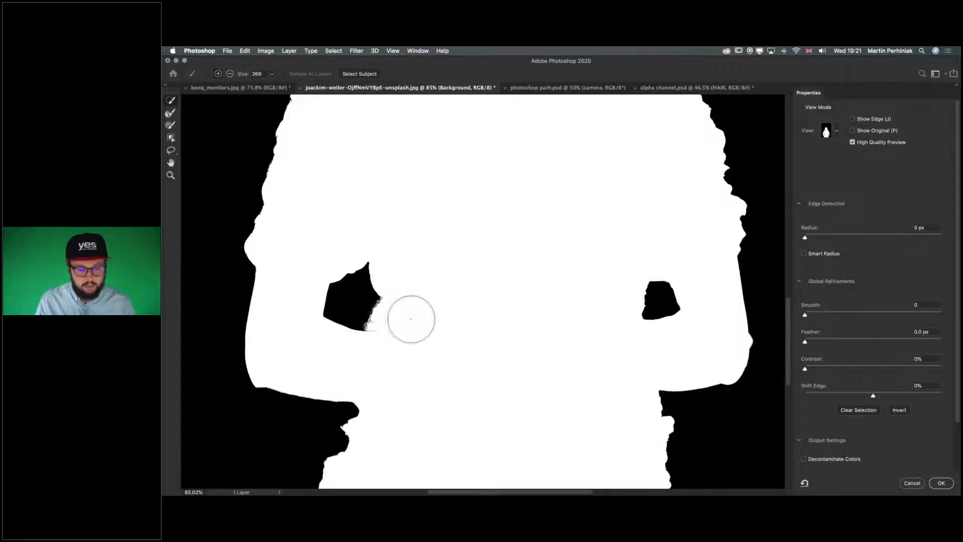
key("super+z")
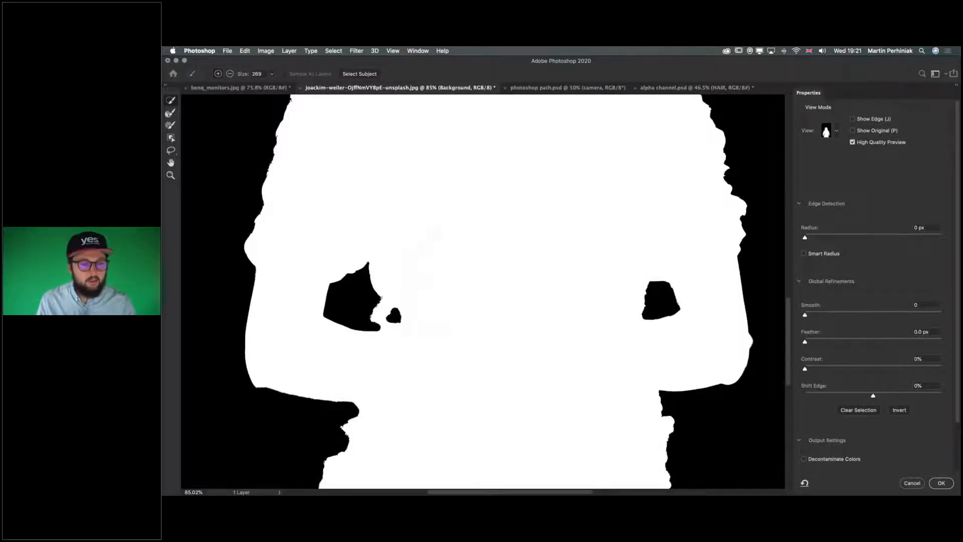
left_click(171, 101)
key("bracketleft")
key("bracketleft")
key("bracketleft")
key("bracketleft")
key("bracketleft")
key("bracketleft")
left_click_drag(399, 315, 373, 316)
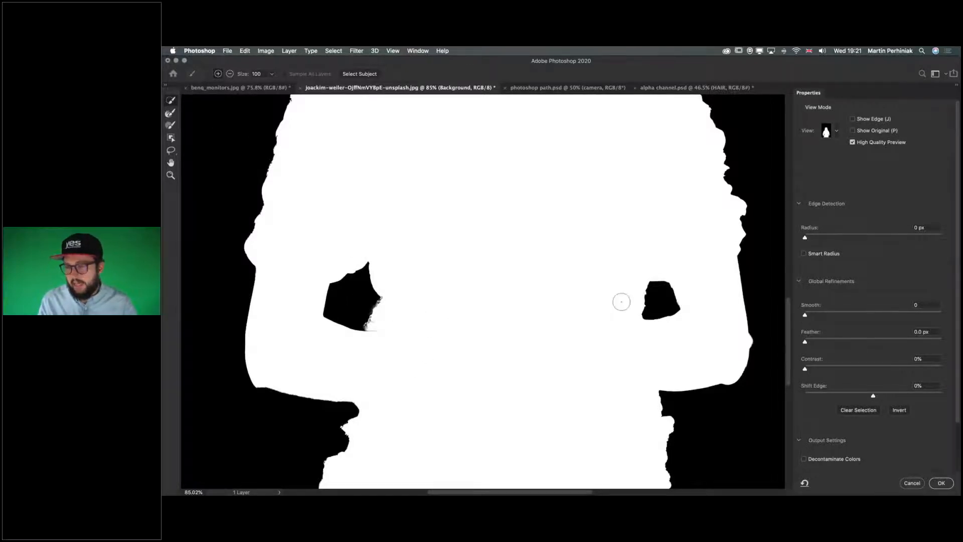
Preview the cutout with the On Black view and the On White view, checking the hair and the whole figure.
left_click(837, 133)
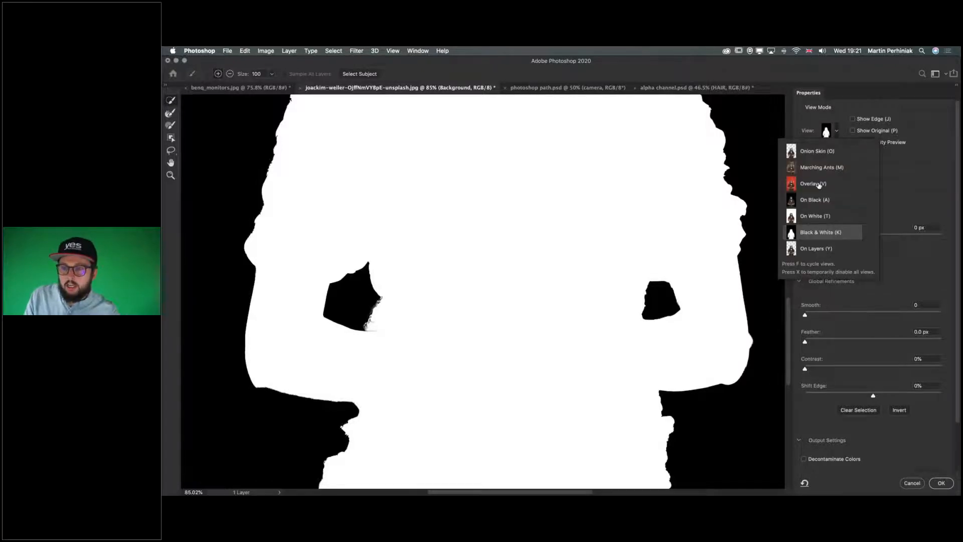
left_click(818, 199)
left_click(837, 133)
left_click(836, 134)
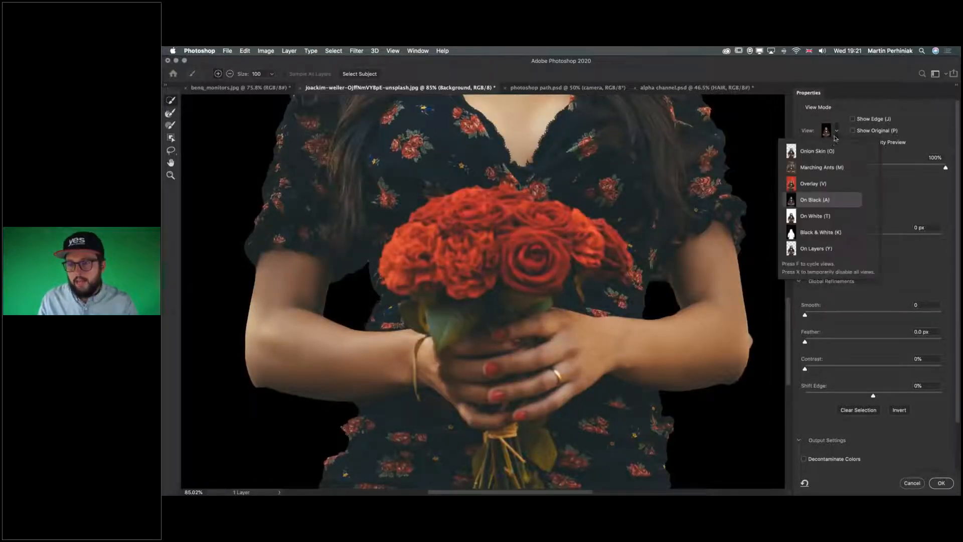
left_click(814, 217)
scroll(607, 201, "up", 10)
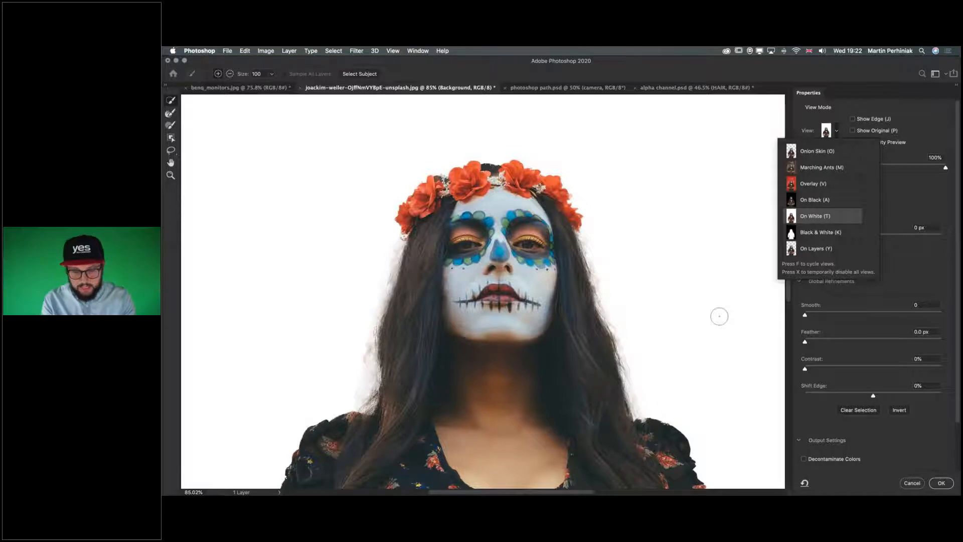
key("super+0")
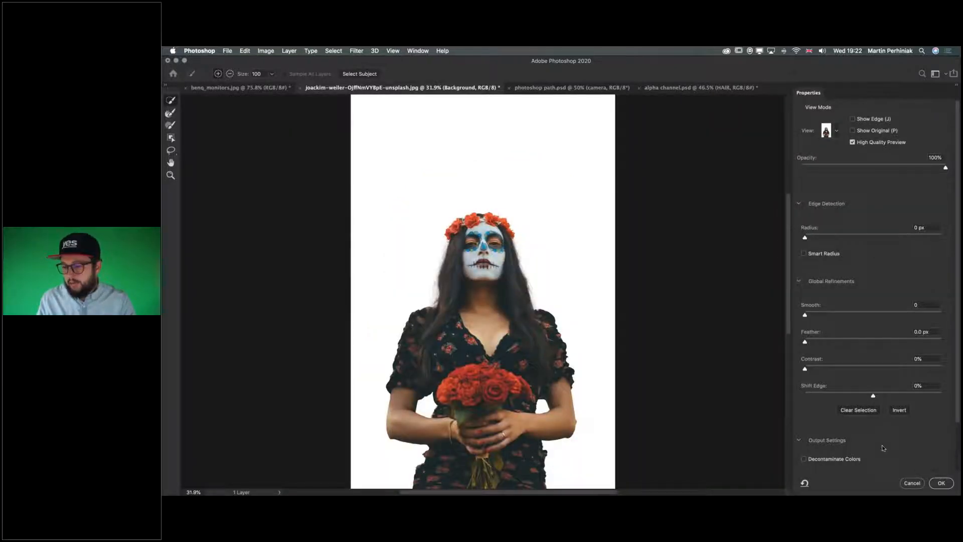
Adjust the selection beside the woman's right-hand elbow in the picture with the Object Selection tool, and return to the Quick Selection tool.
scroll(843, 341, "down", 3)
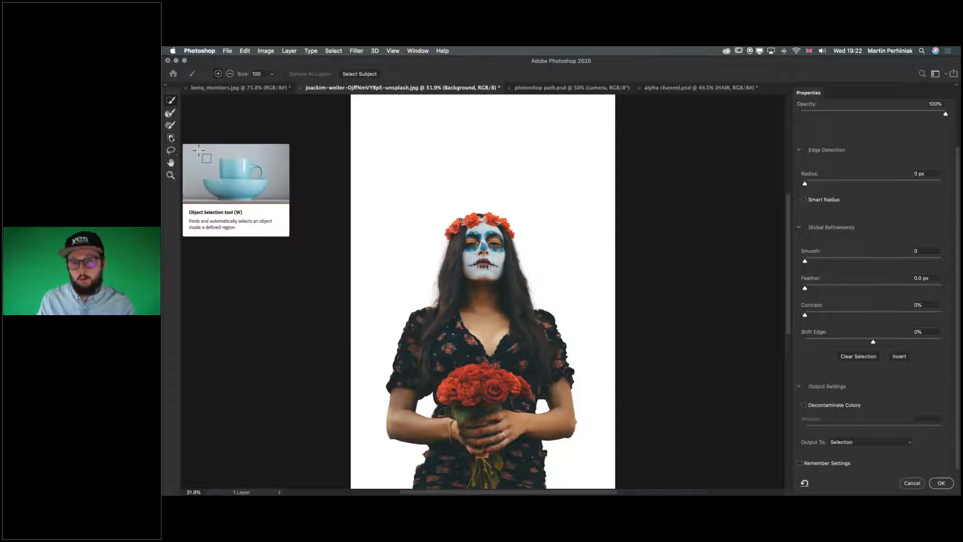
left_click(171, 138)
left_click_drag(583, 417, 592, 441)
mouse_move(596, 433)
left_mouse_down()
mouse_move(582, 399)
mouse_move(581, 413)
mouse_move(584, 404)
mouse_move(599, 428)
left_mouse_up()
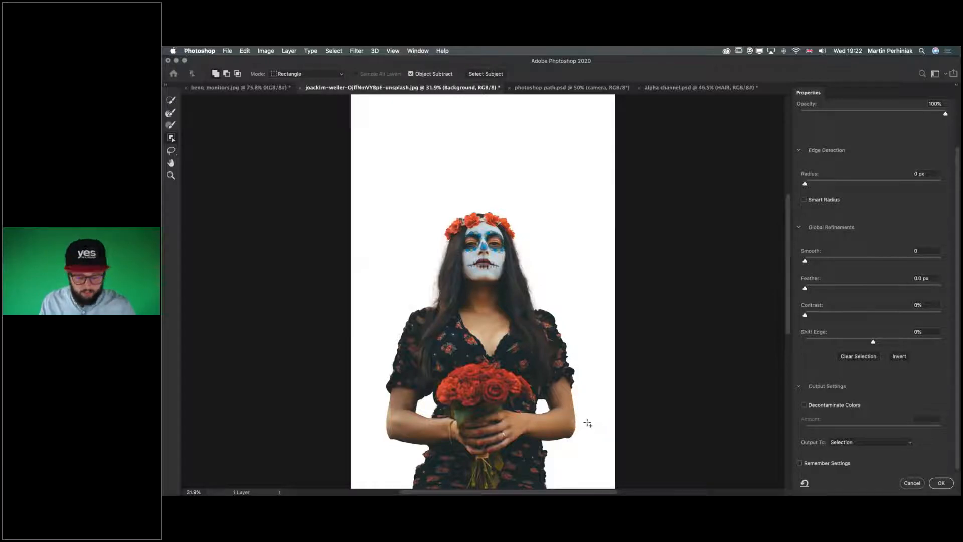
left_click(171, 101)
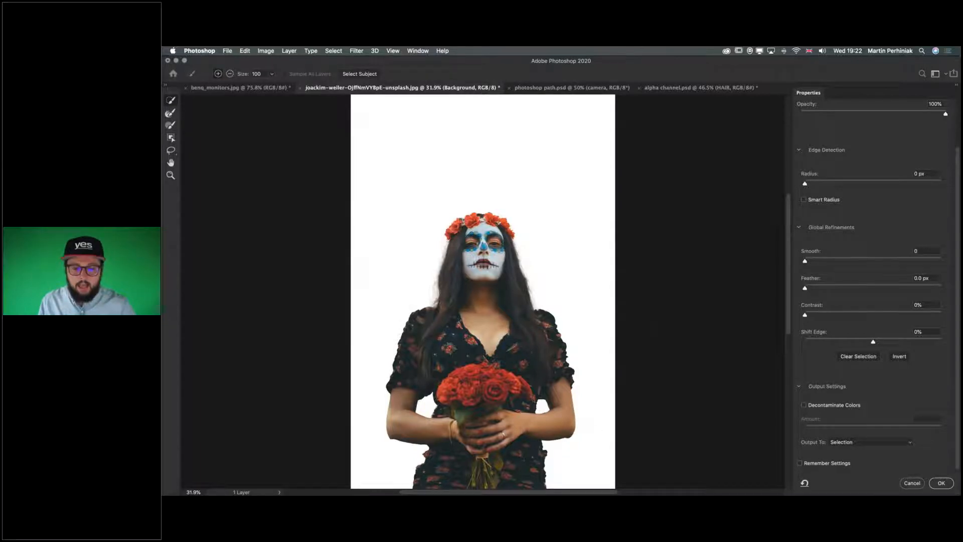
Output the refined selection as a New Layer with Layer Mask.
left_click(857, 442)
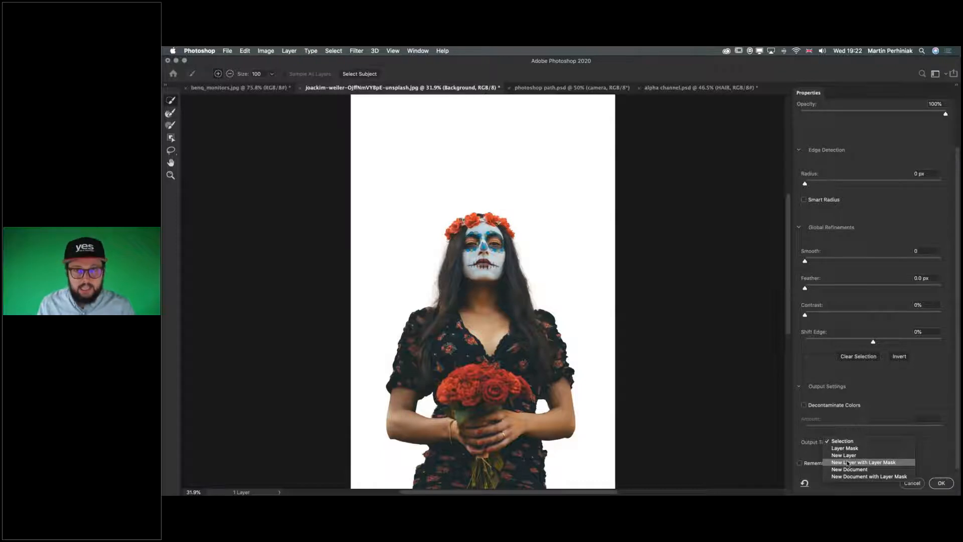
left_click(848, 463)
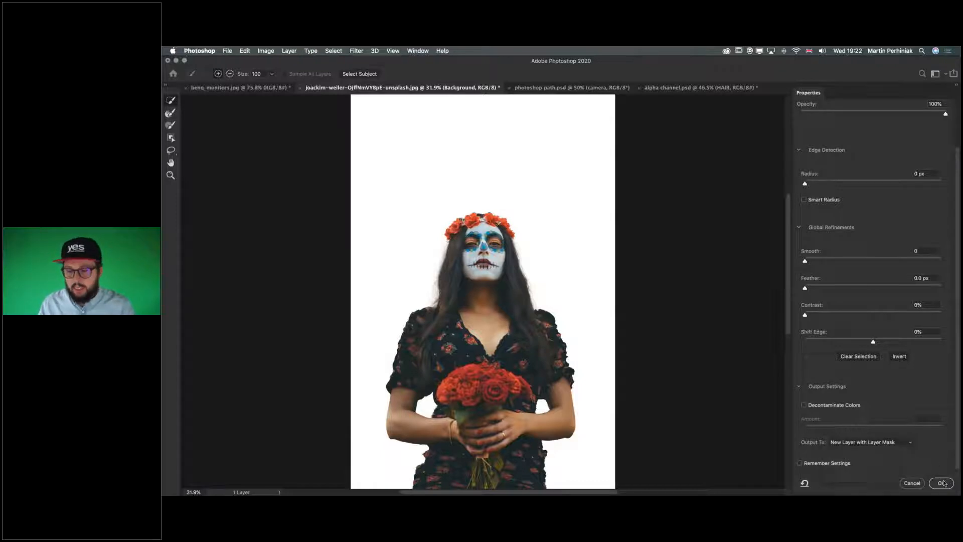
left_click(950, 485)
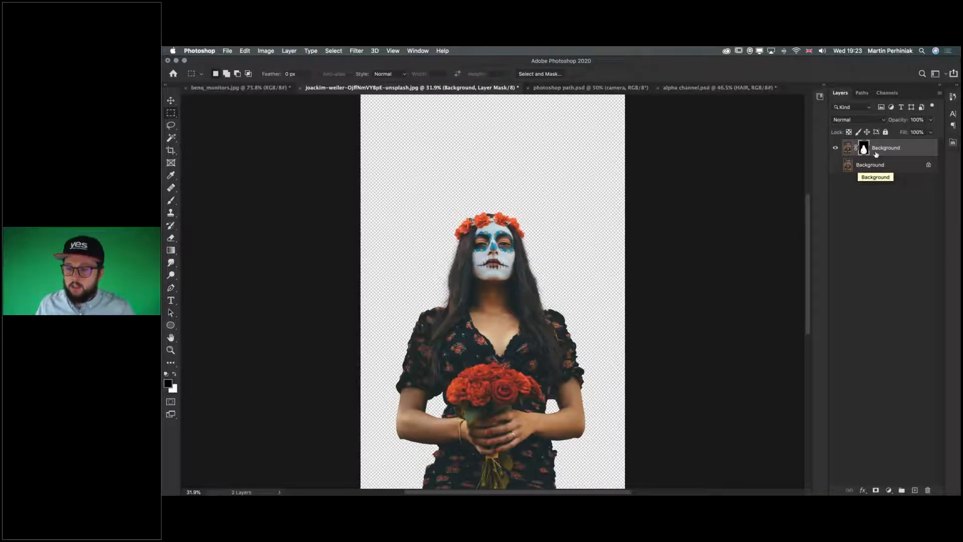
Rename the new layer with the layer mask as MASKED.
double_click(883, 149)
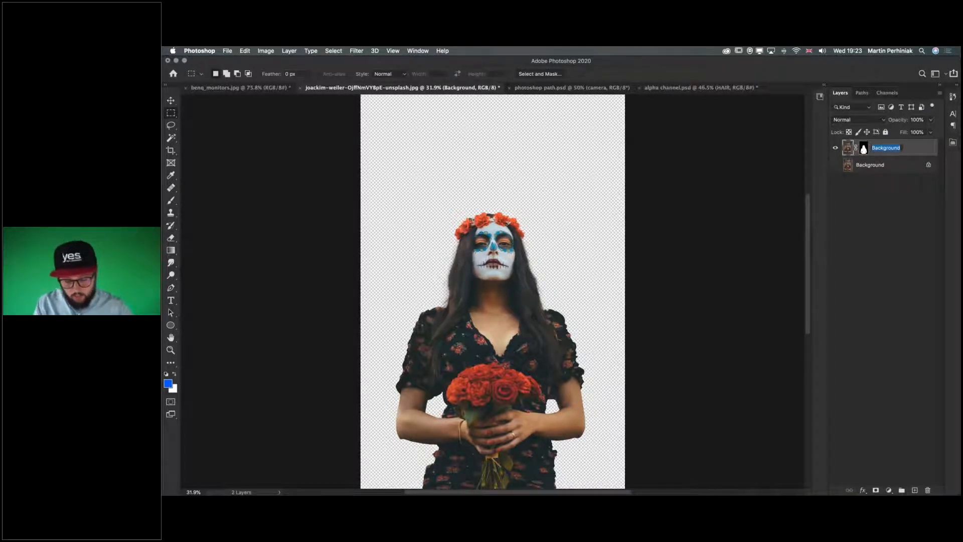
type("MASKE")
key("BackSpace")
type("D")
key("Return")
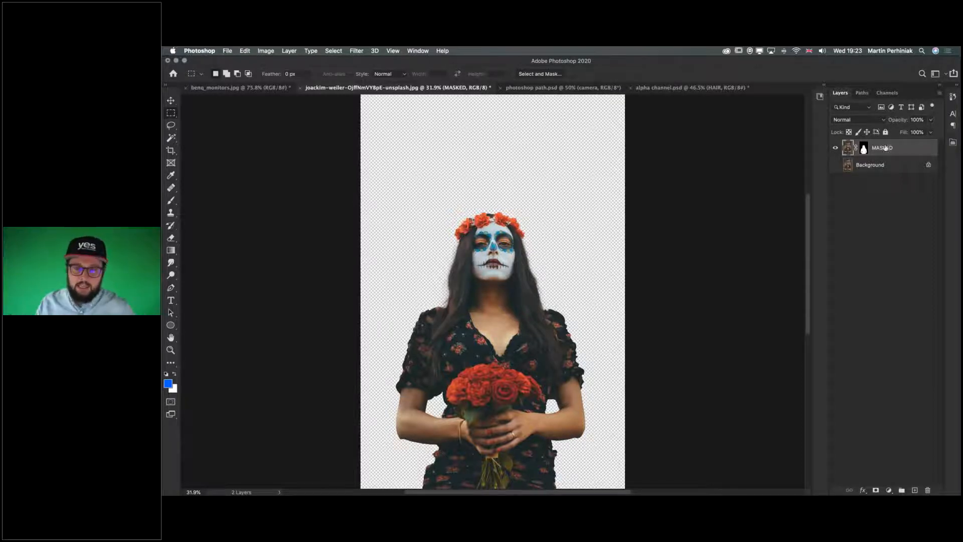
Save the masked picture as a layered Photoshop file in the Magazine cover folder.
key("super+shift+s")
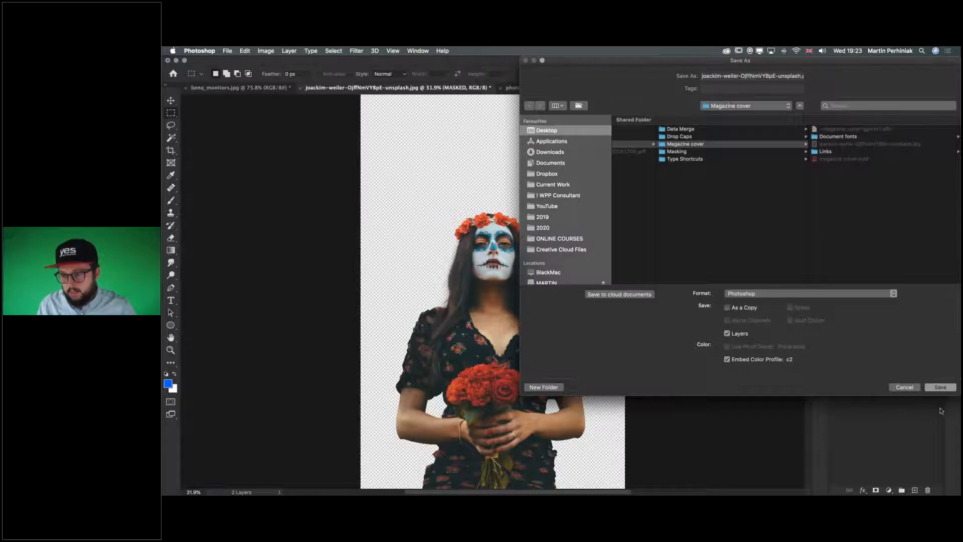
left_click(941, 387)
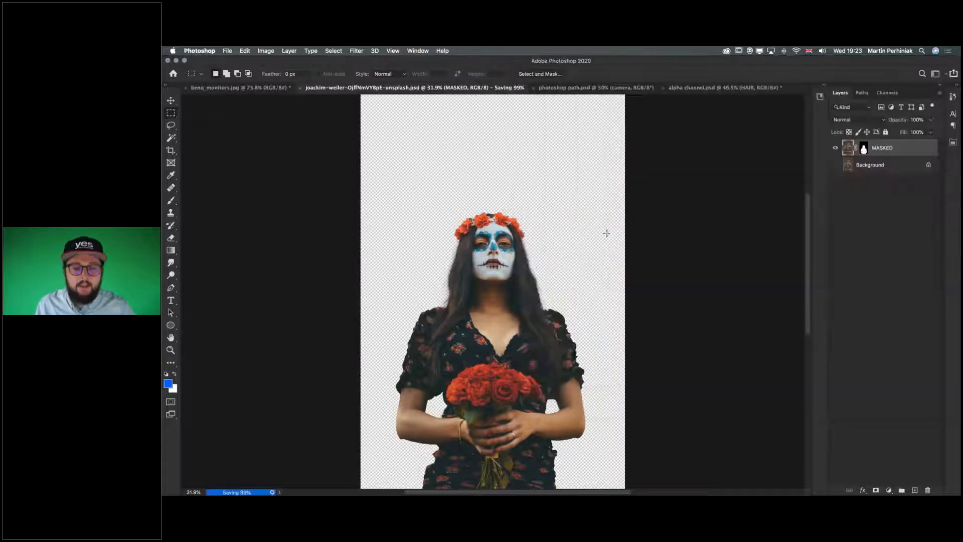
Switch to InDesign, bring up the magazine_cover.indd document and display its layers.
key("super+Tab")
key("super+Tab")
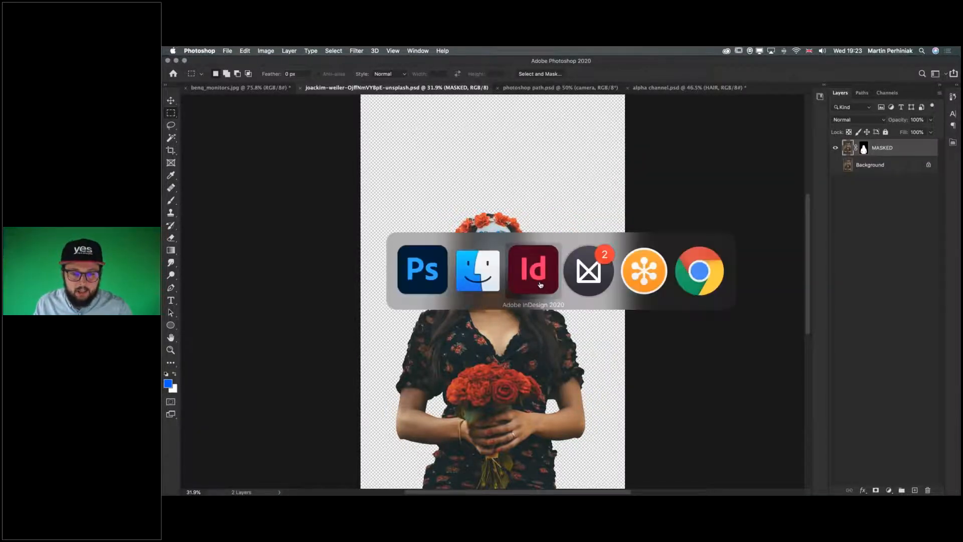
key("super+0")
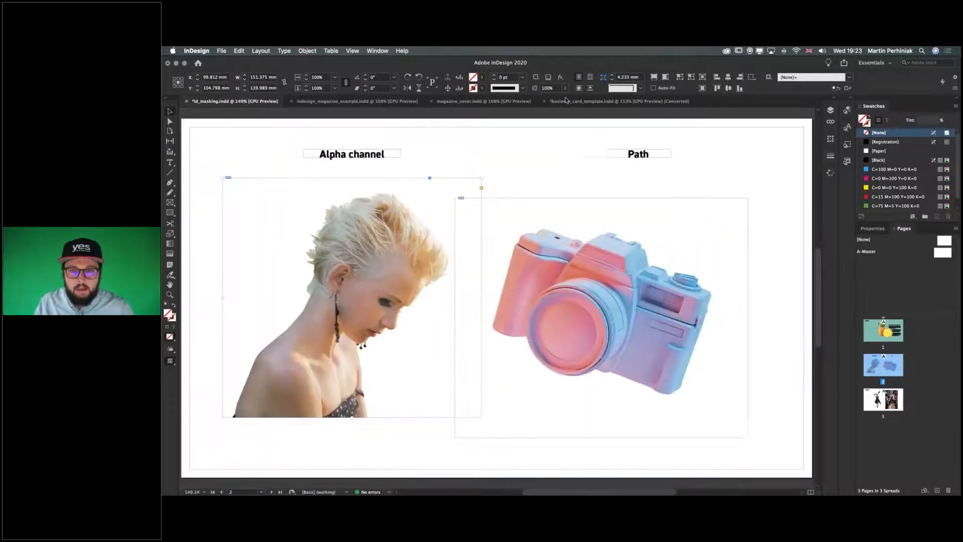
left_click(465, 103)
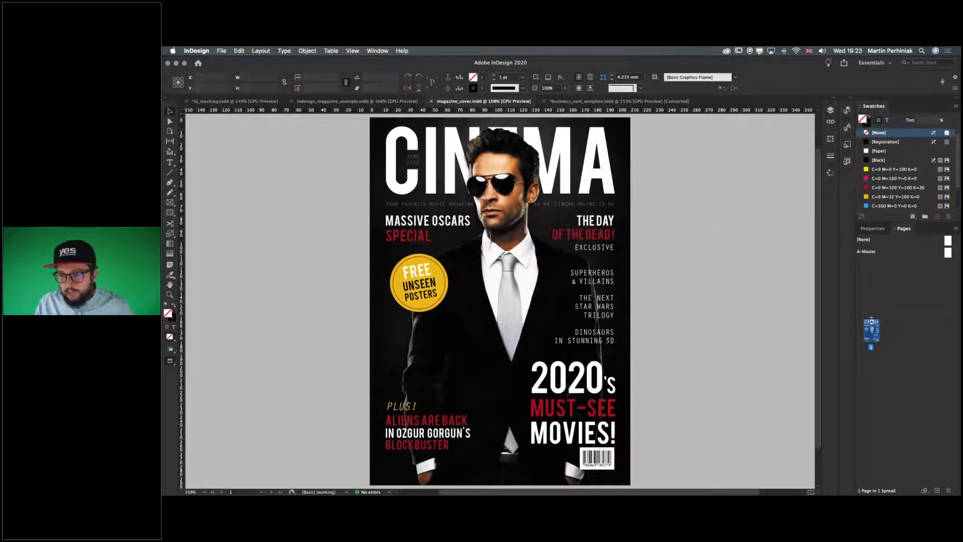
left_click(834, 99)
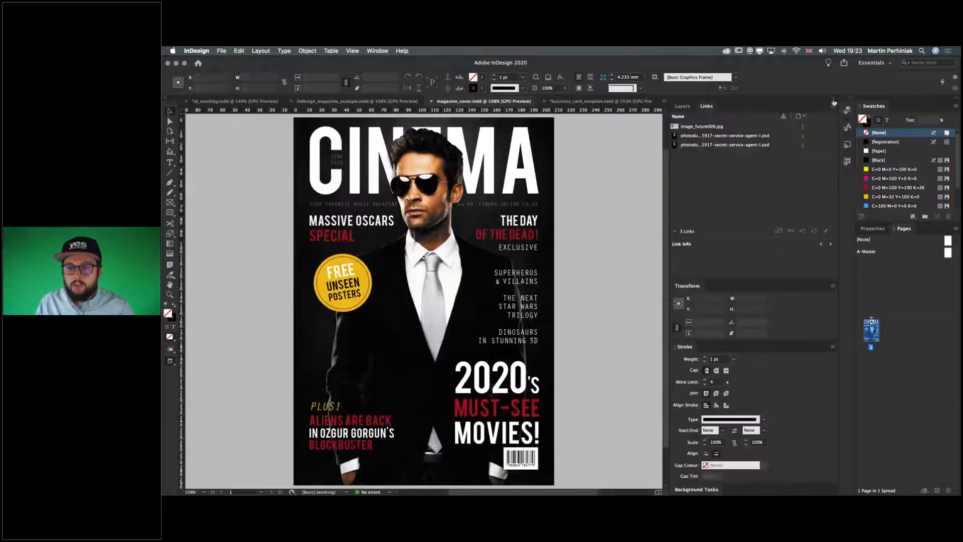
left_click(683, 107)
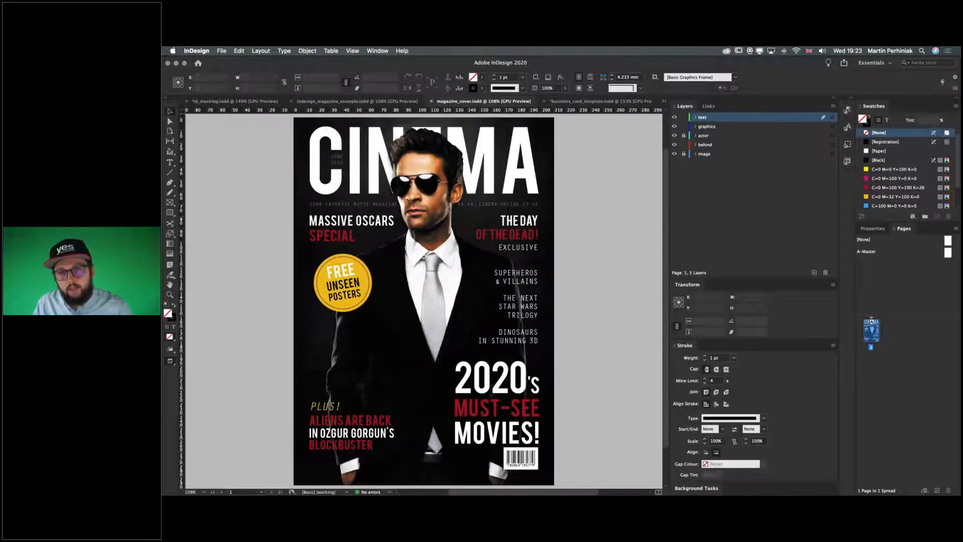
Examine what the text and graphics layers contain by toggling their visibility and selecting their objects.
left_click_drag(674, 117, 674, 127)
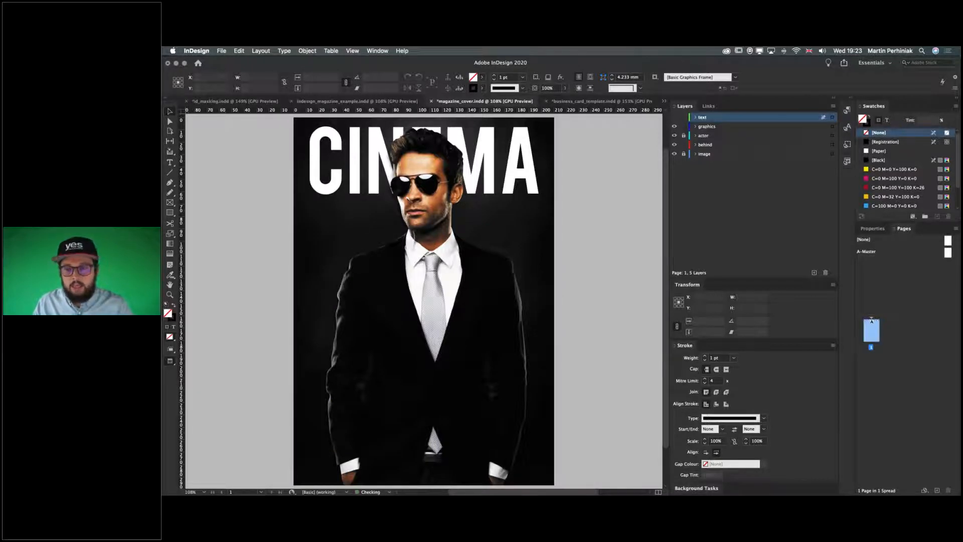
left_click(674, 116)
left_click(832, 117)
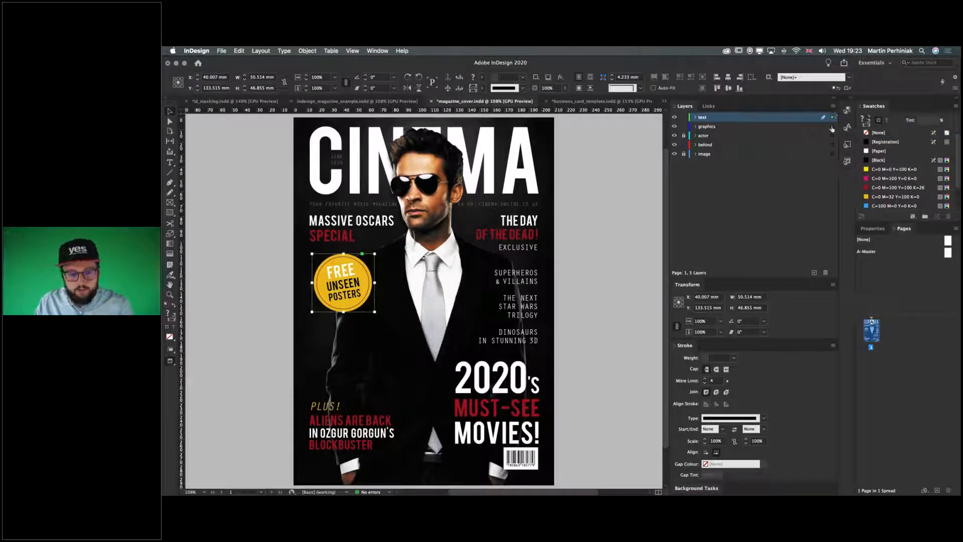
key("super+alt+bracketright")
left_click_drag(833, 117, 833, 126)
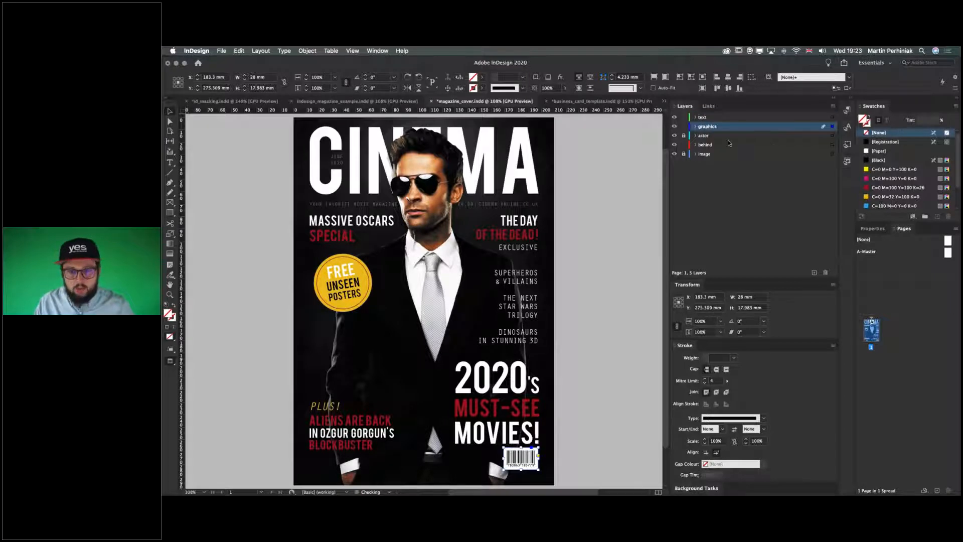
left_click(674, 117)
left_click(674, 117)
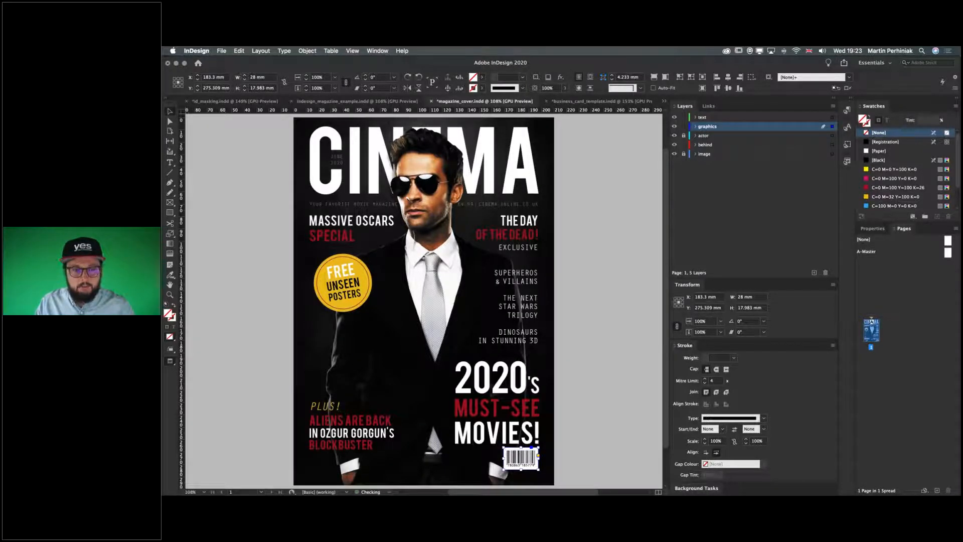
Hide the graphics, text, actor and behind layers, and unlock the image layer.
left_click(674, 126)
left_click(674, 117)
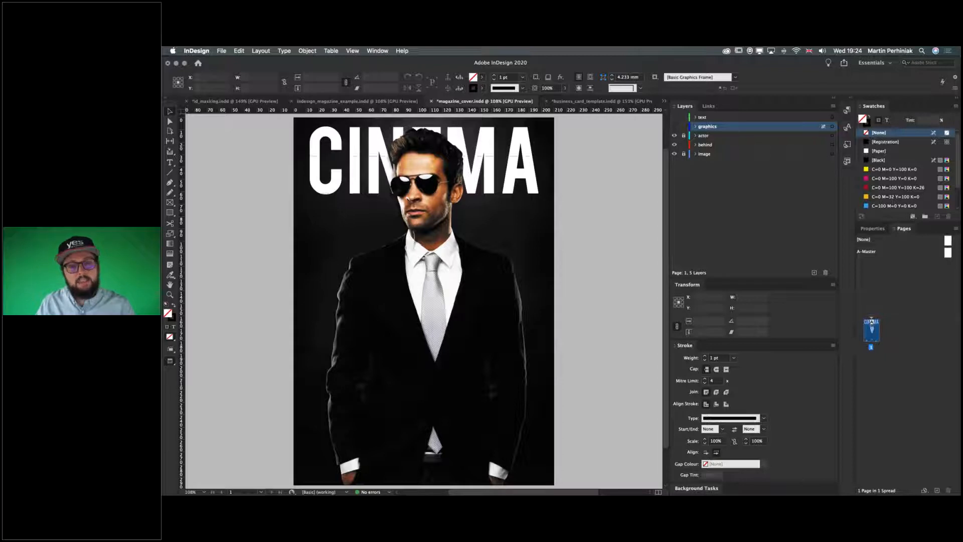
left_click(674, 136)
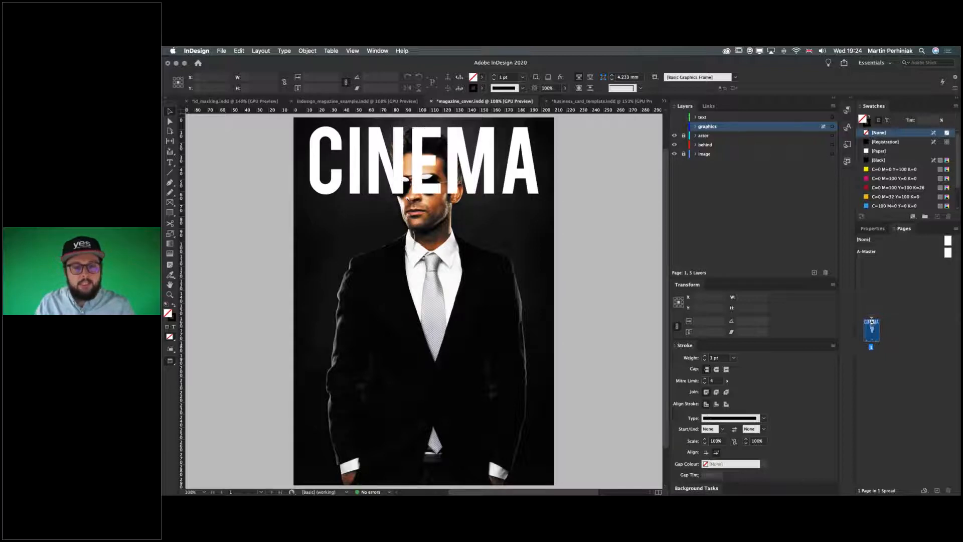
left_click(675, 135)
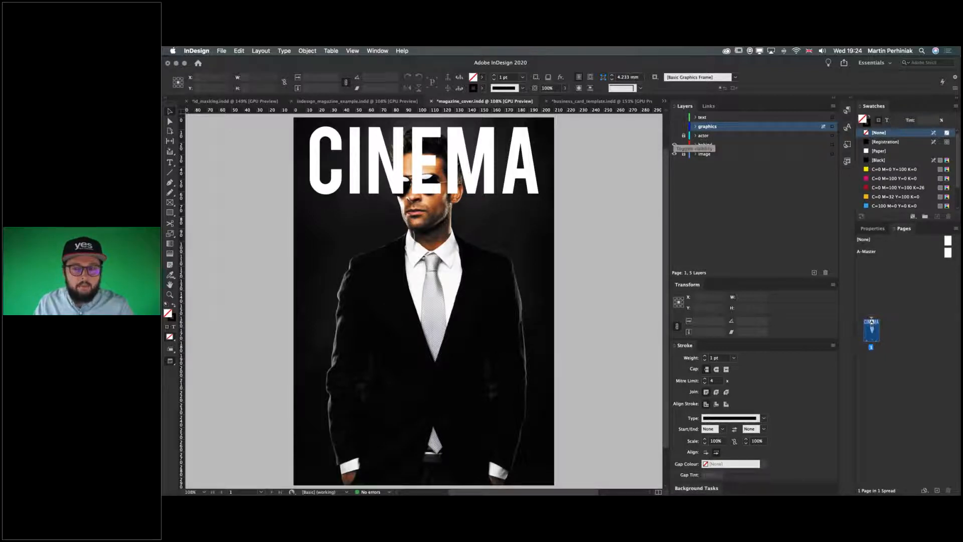
left_click(674, 145)
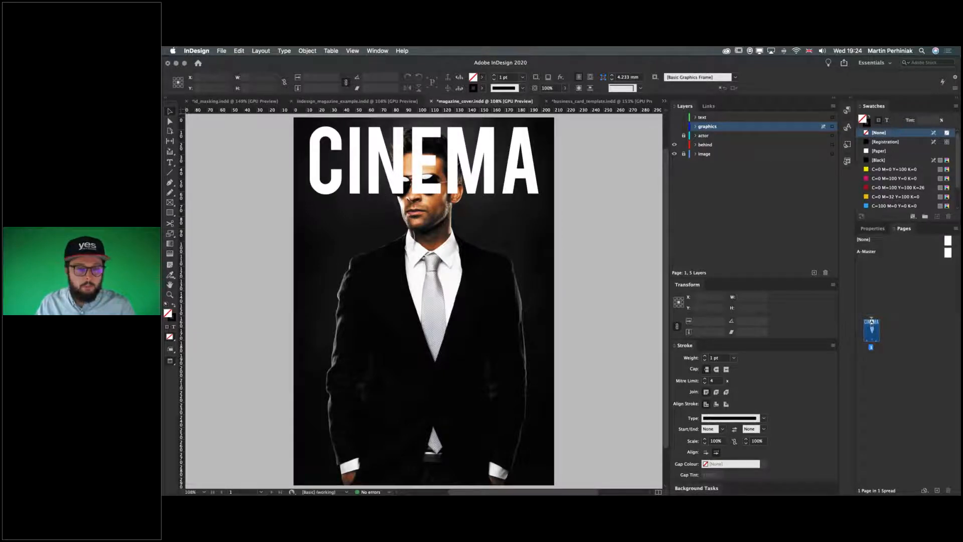
left_click(674, 154)
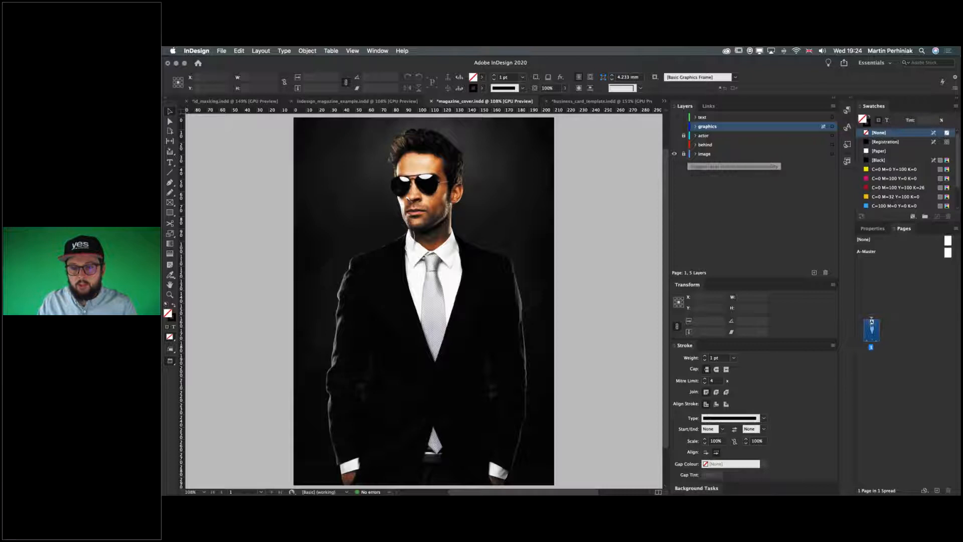
Replace the man's cover photo on the image layer with the masked woman PSD from the Magazine cover folder in Finder.
left_click(424, 215)
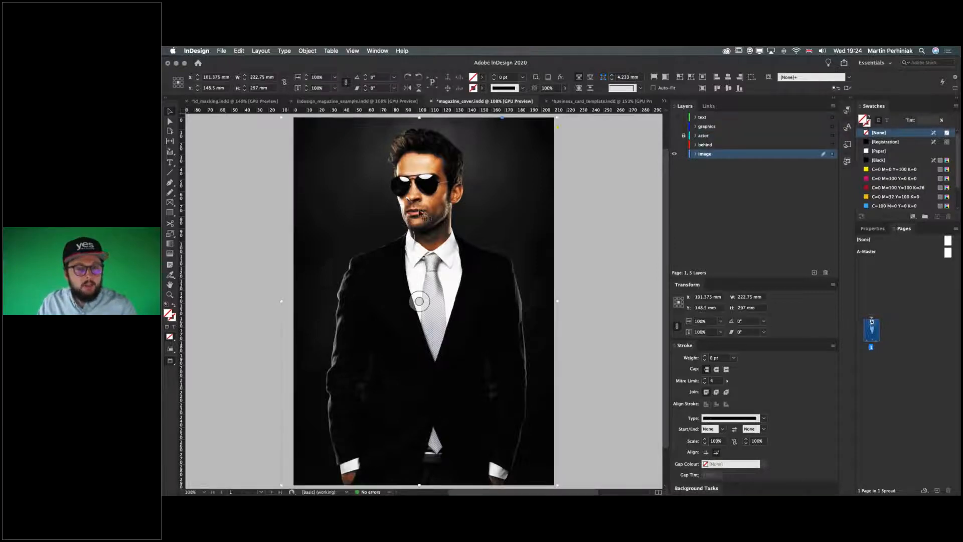
key("super+Tab")
key("super+Tab")
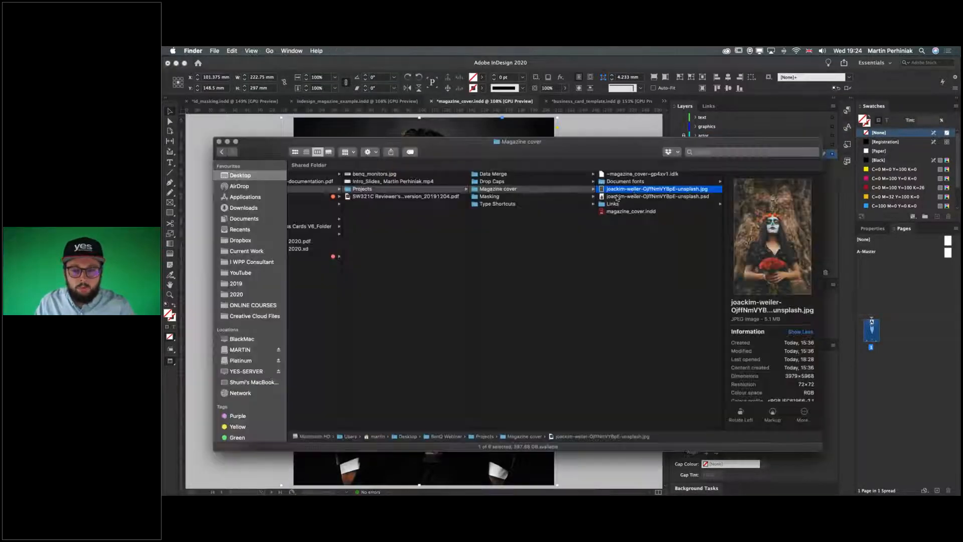
left_click_drag(631, 198, 503, 242)
key("super+Tab")
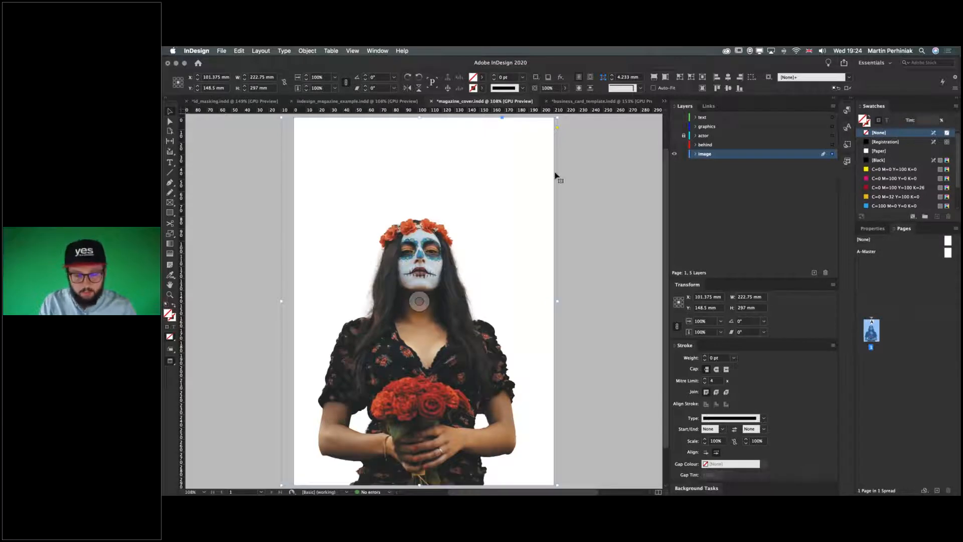
Enlarge the woman's image to about 292 × 389 mm and reposition it so she fills the cover page.
key("super+minus")
key("super+minus")
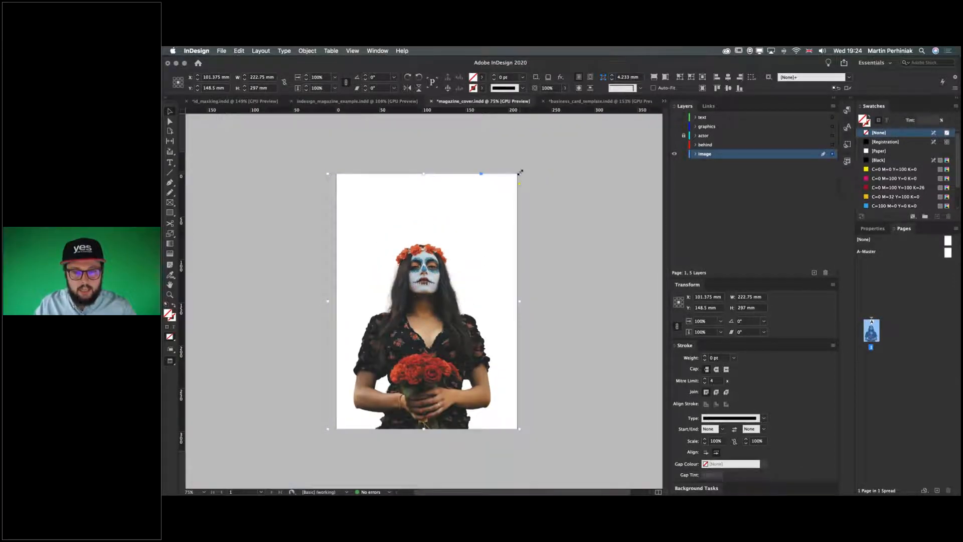
left_click_drag(521, 171, 585, 129)
left_click_drag(502, 248, 479, 245)
left_click(617, 282)
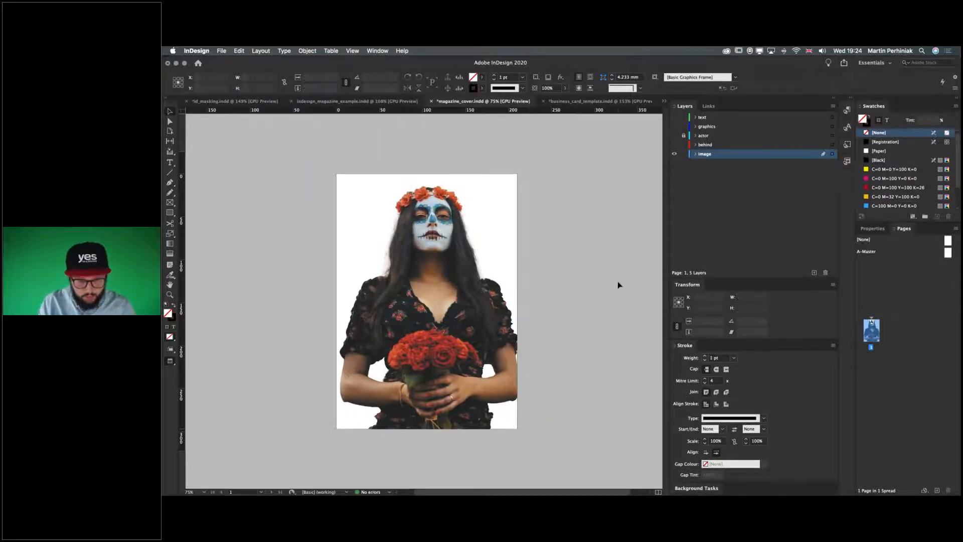
key("super+0")
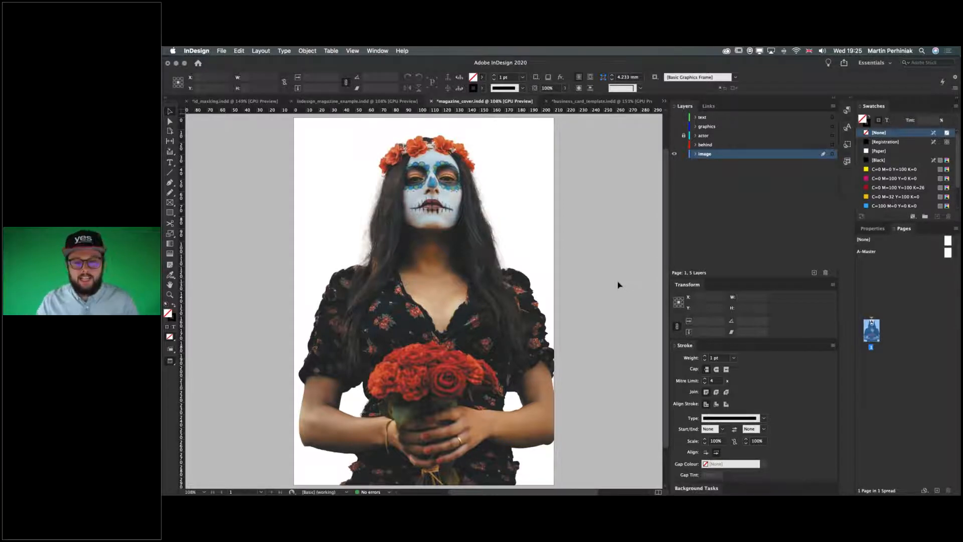
Try moving the woman's image sideways across the page, undo the moves, and deselect the image.
left_click_drag(500, 252, 620, 249)
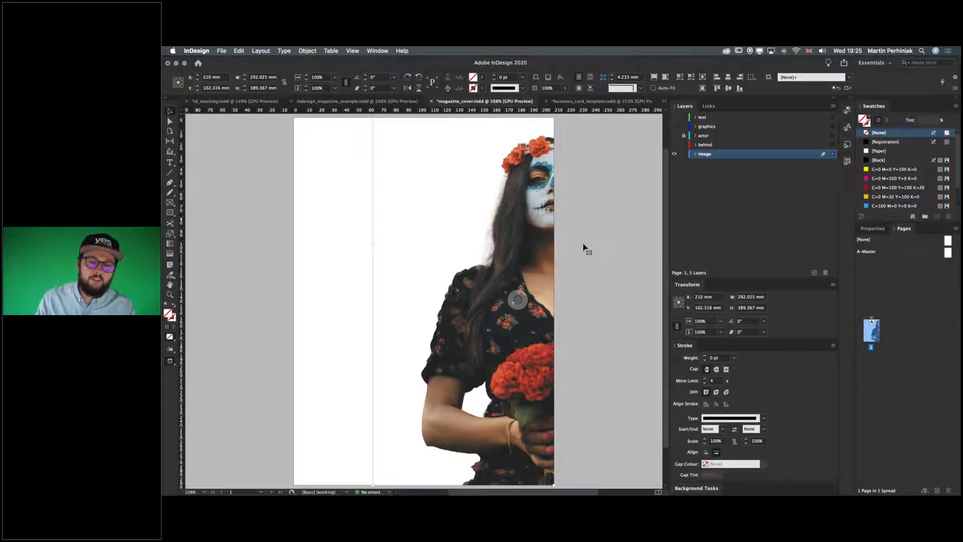
left_click_drag(512, 294, 454, 294)
key("super+z")
key("super+z")
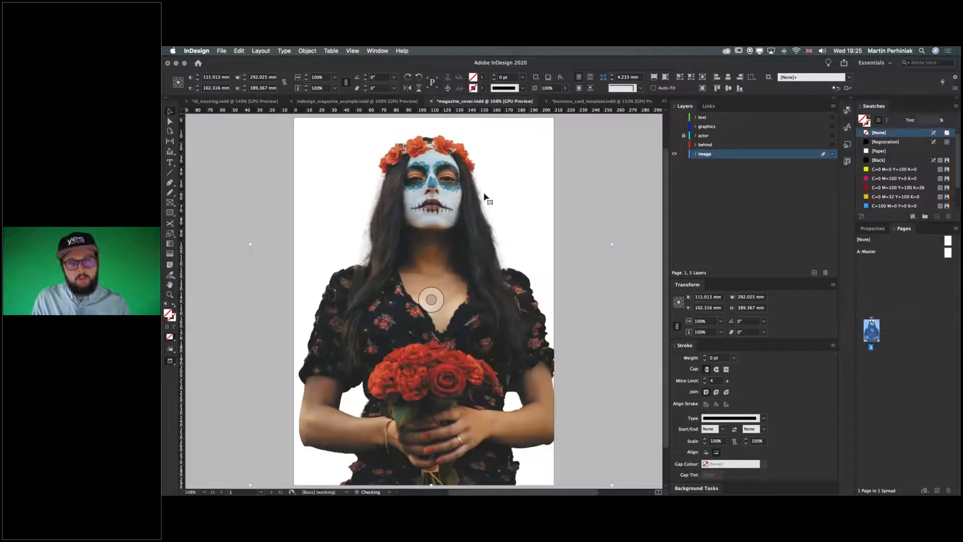
key("shift+super+a")
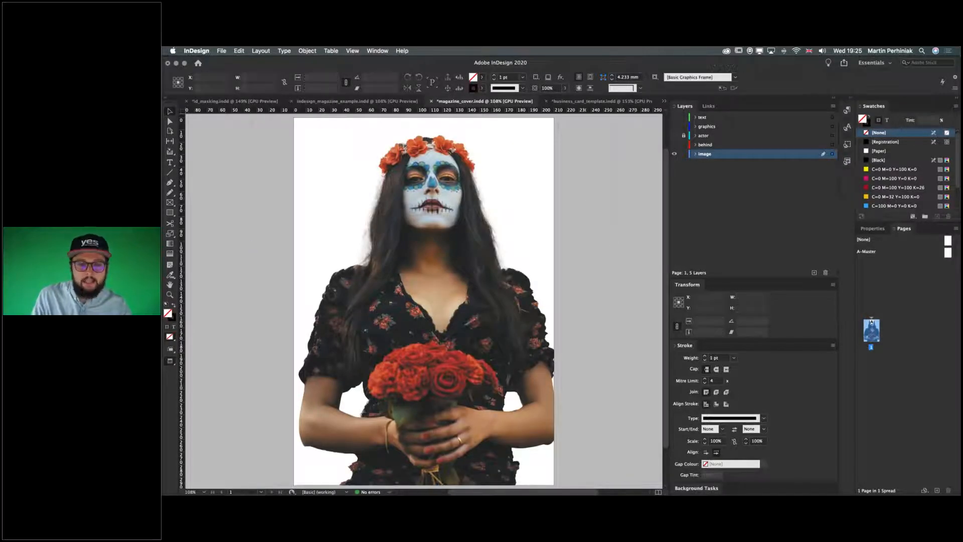
Show the Background layer of the woman's placed image through its Object Layer Options.
right_click(433, 191)
left_click(406, 175)
left_click(409, 169)
right_click(409, 168)
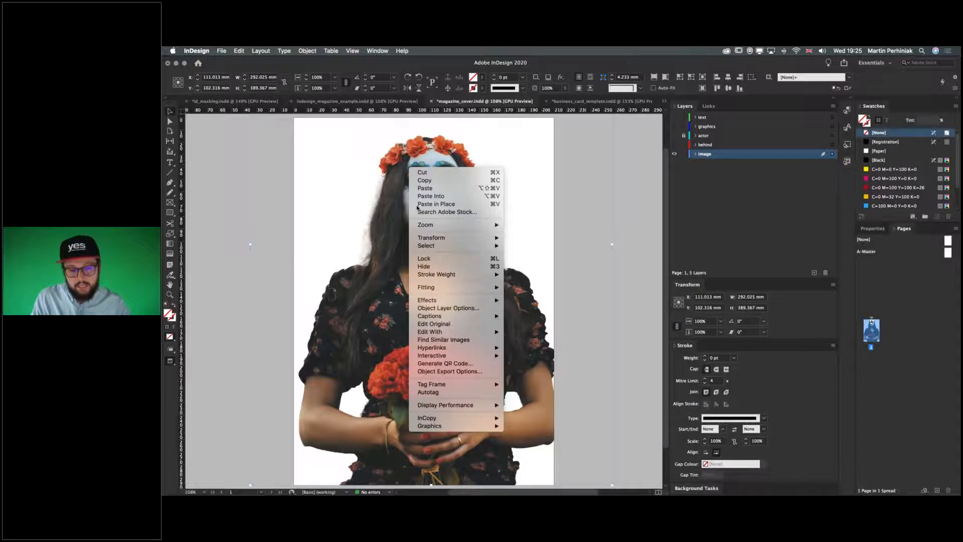
left_click(450, 310)
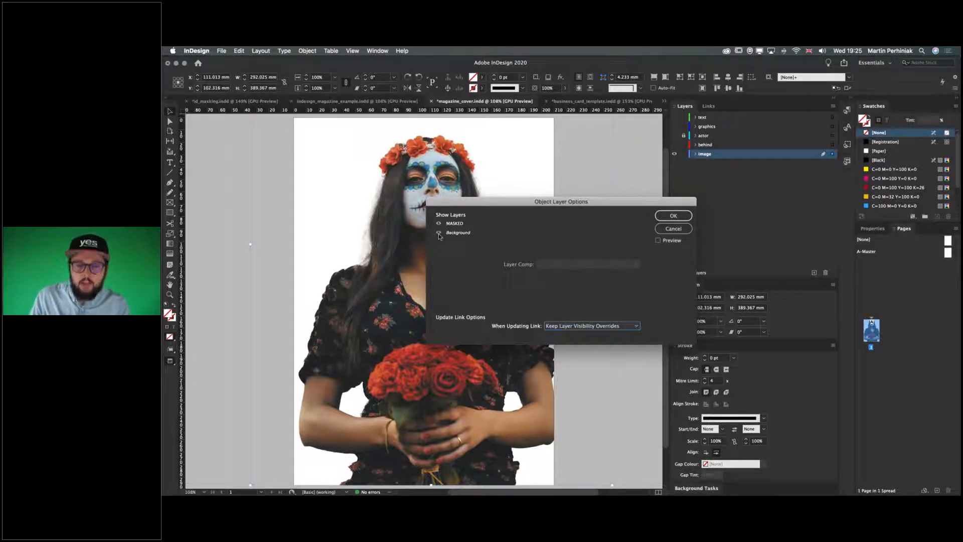
left_click(658, 240)
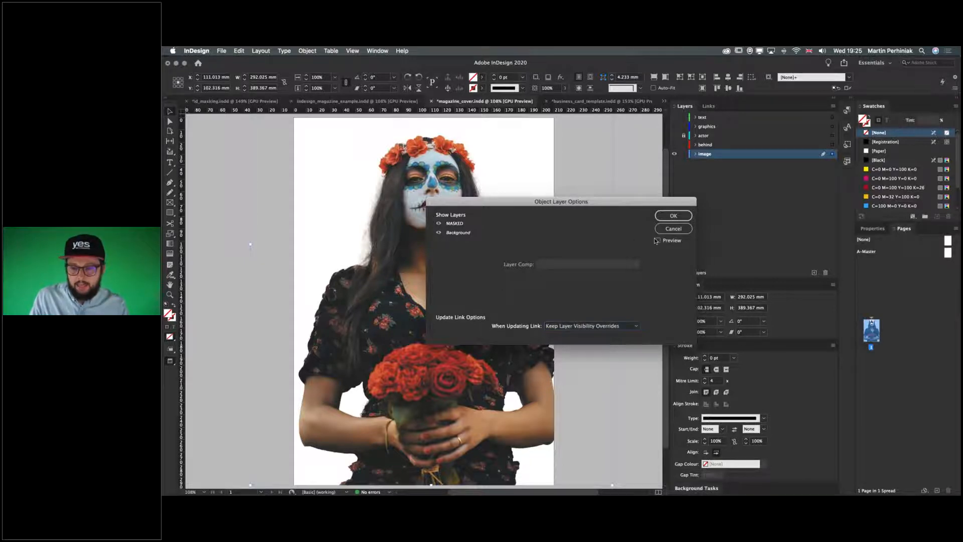
left_click(680, 217)
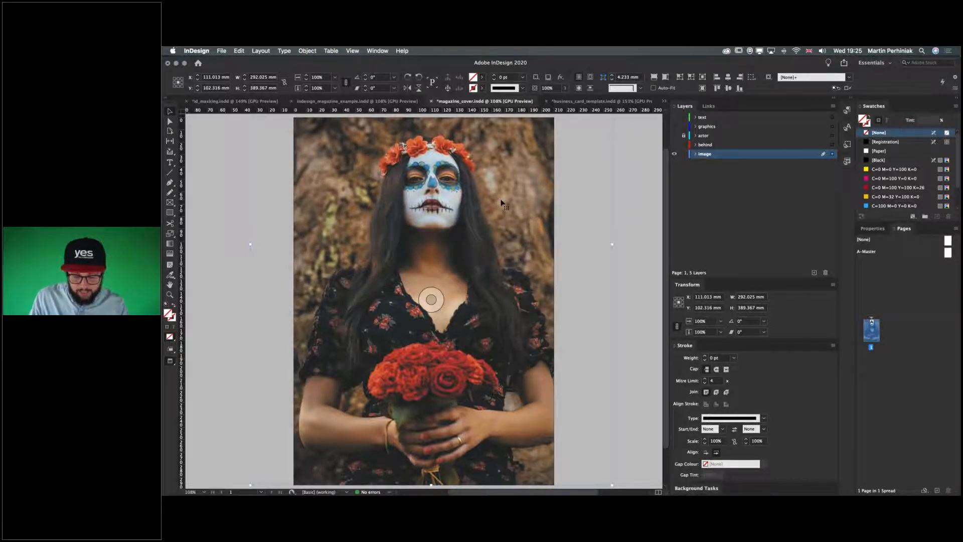
Unlock the actor layer and rename it "subject".
left_click(684, 136)
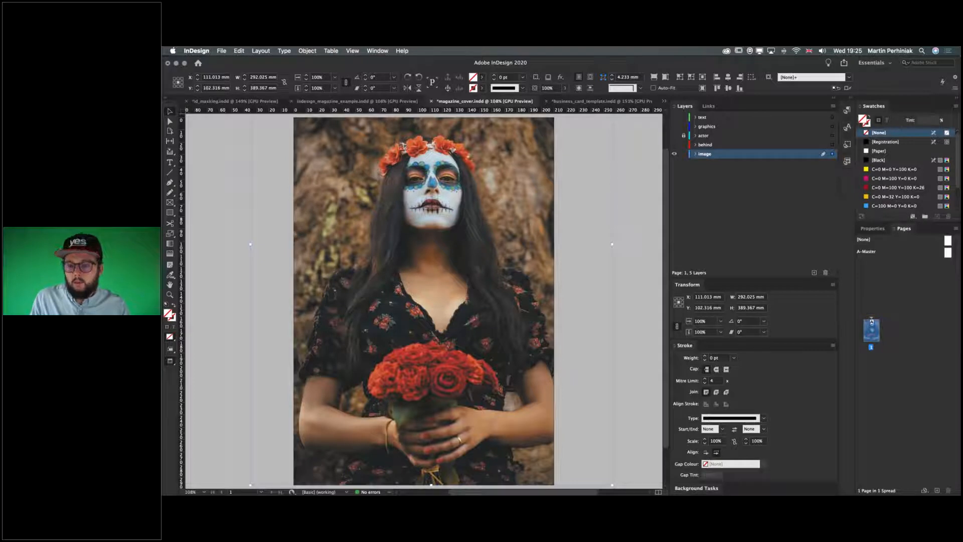
left_click(704, 136)
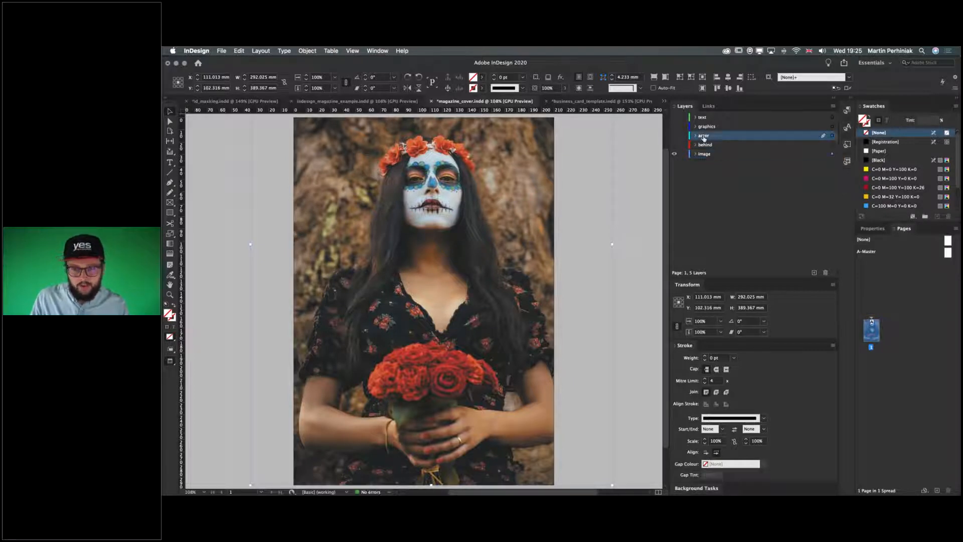
double_click(704, 137)
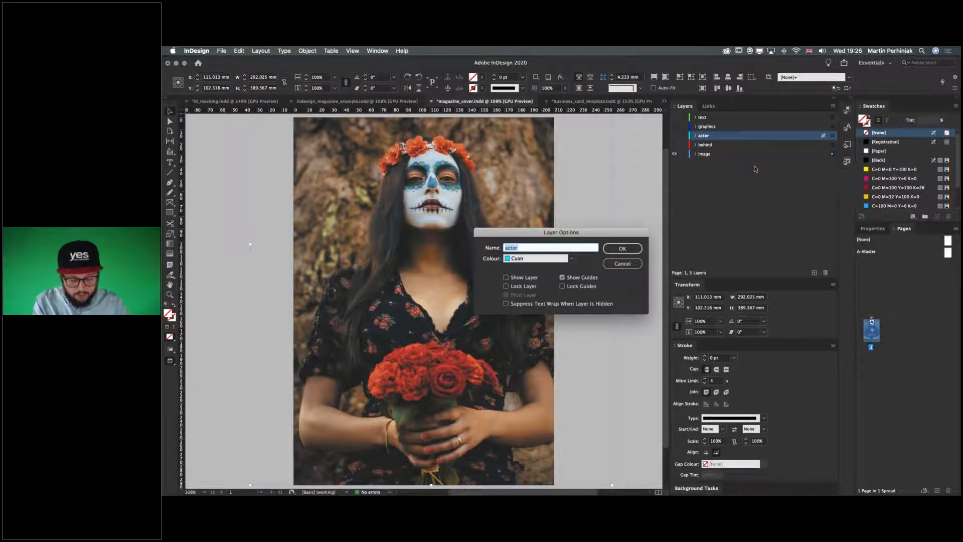
type("her")
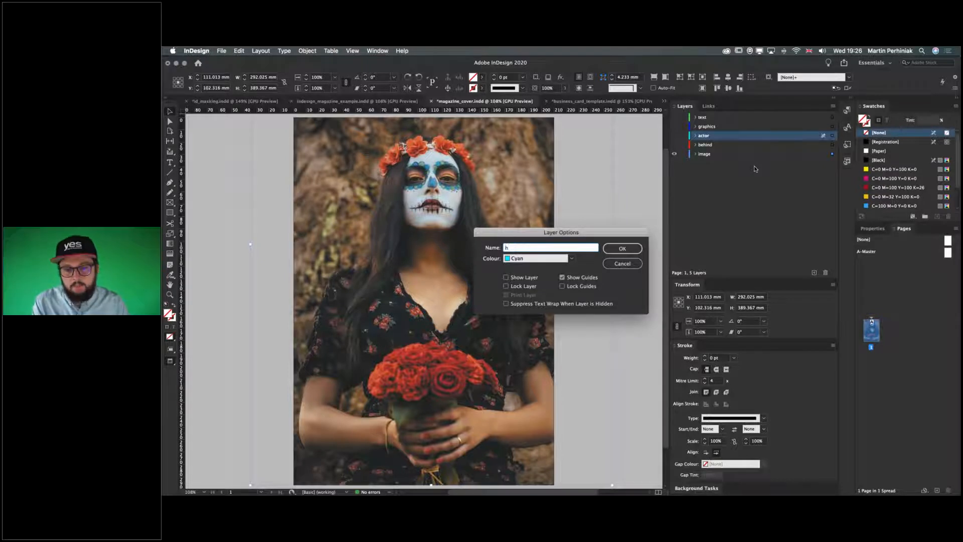
key("BackSpace")
key("BackSpace")
key("BackSpace")
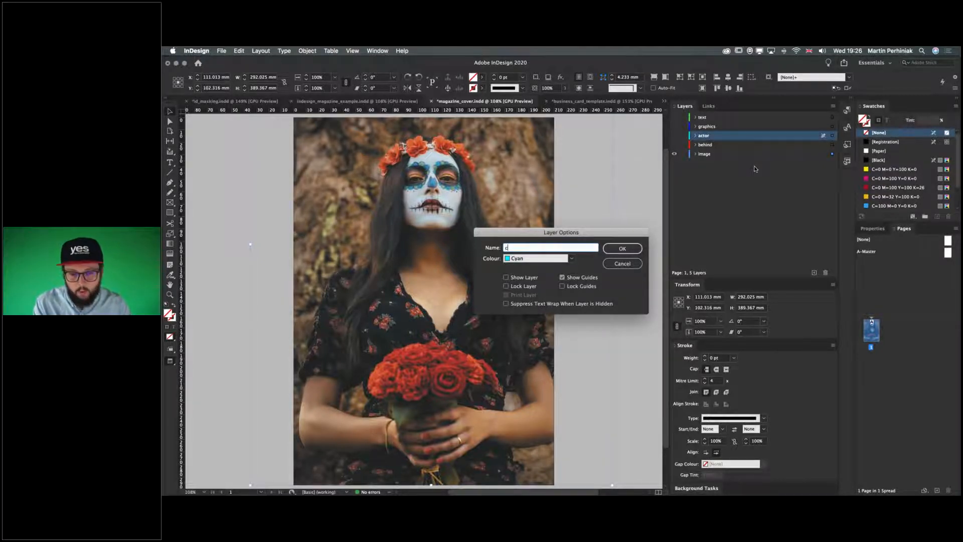
type("subject")
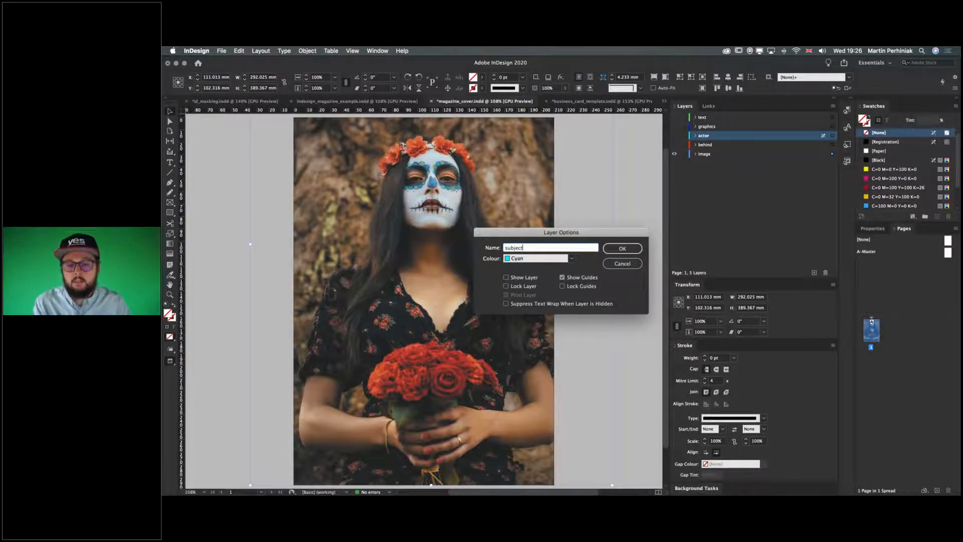
key("Return")
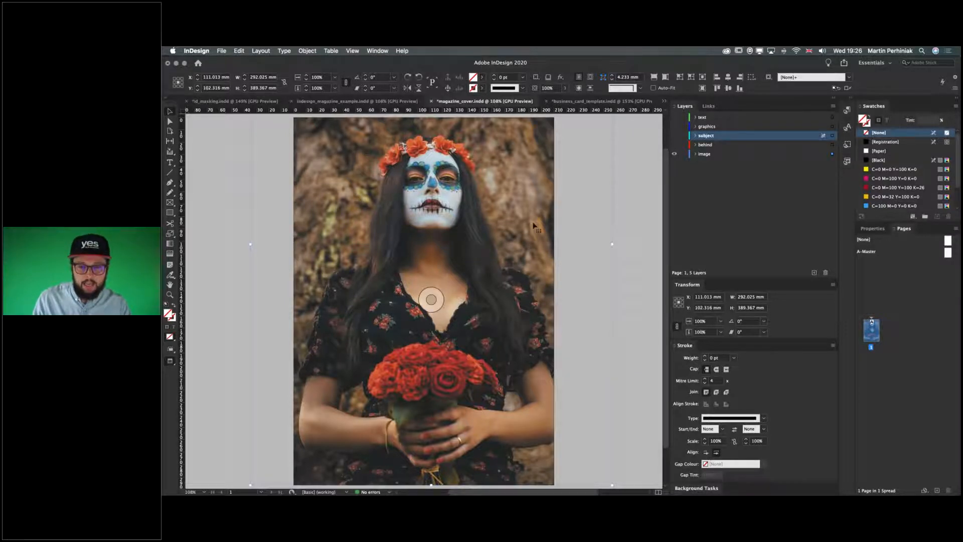
Show the subject layer and delete the man's cutout image from it.
left_click(695, 136)
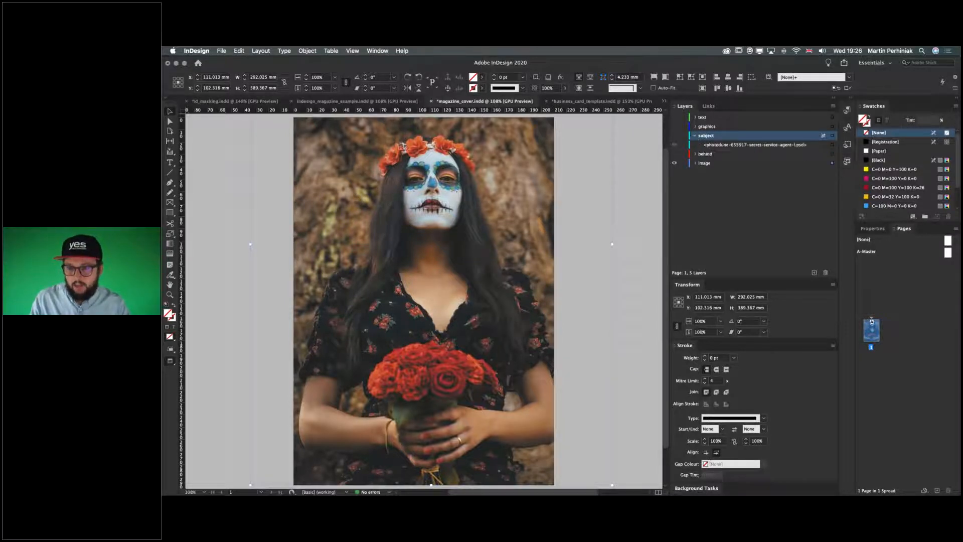
left_click(674, 135)
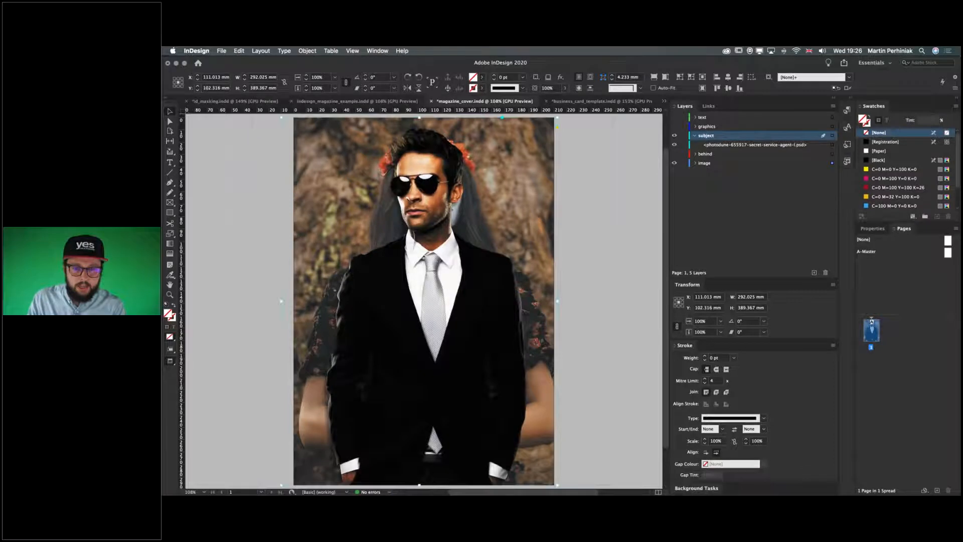
key("Delete")
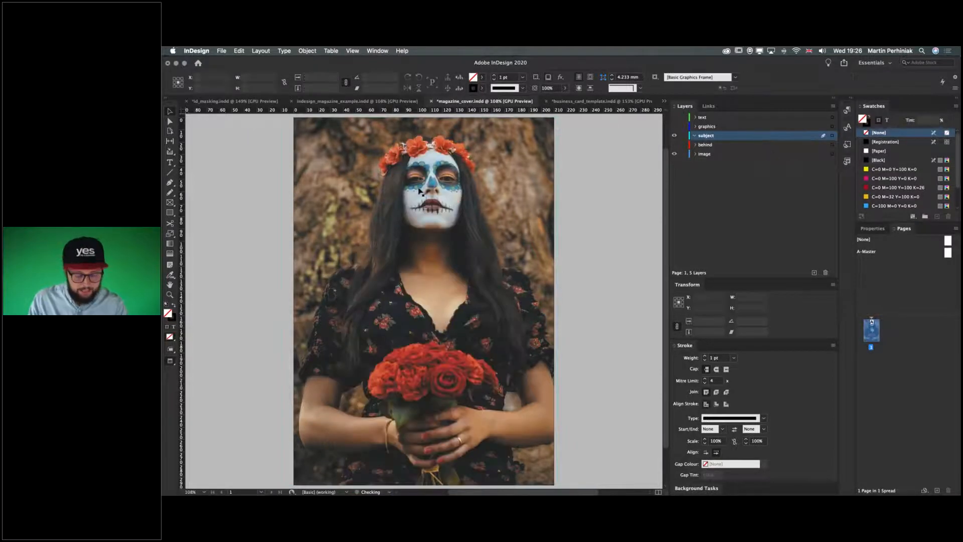
Paste a copy of the woman's image in place on the subject layer and show the behind layer.
key("super+alt+shift+v")
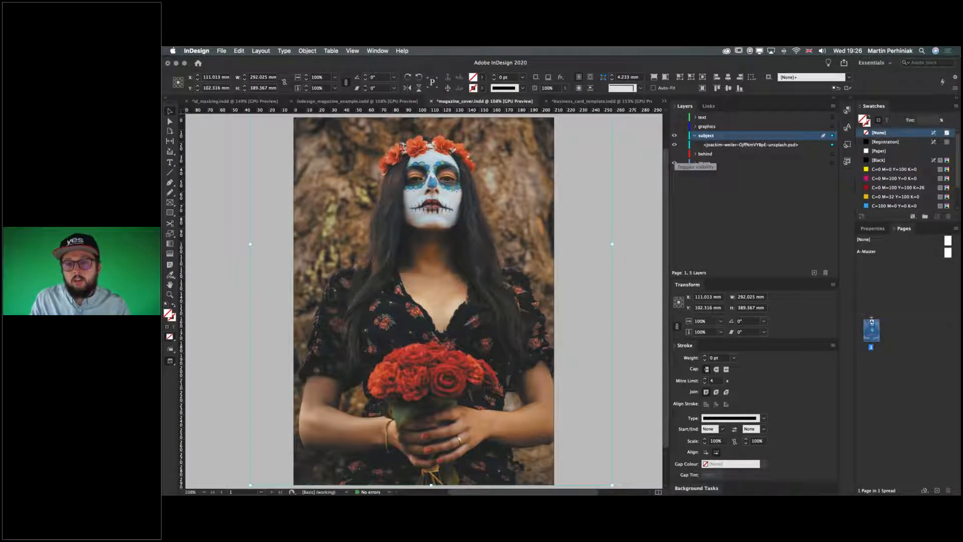
left_click(674, 162)
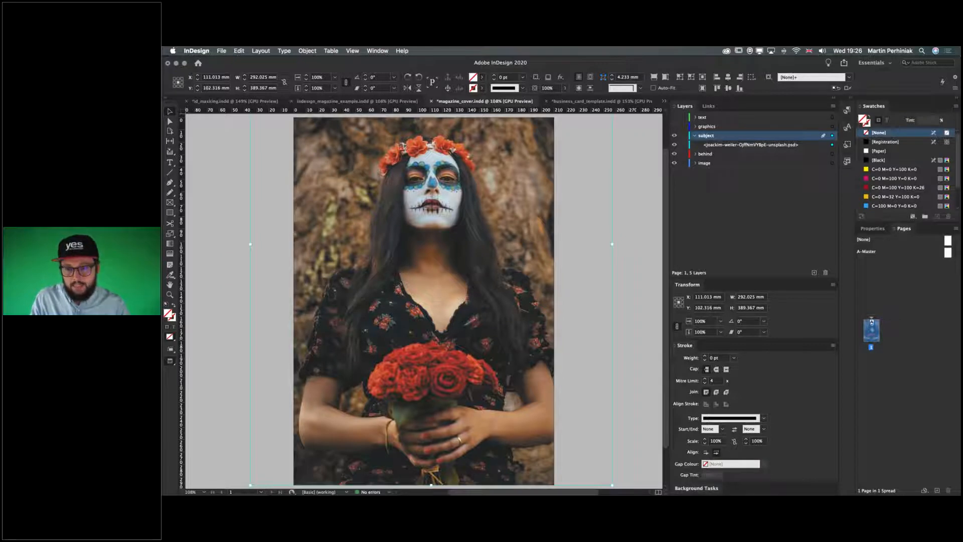
left_click(674, 136)
left_click(674, 135)
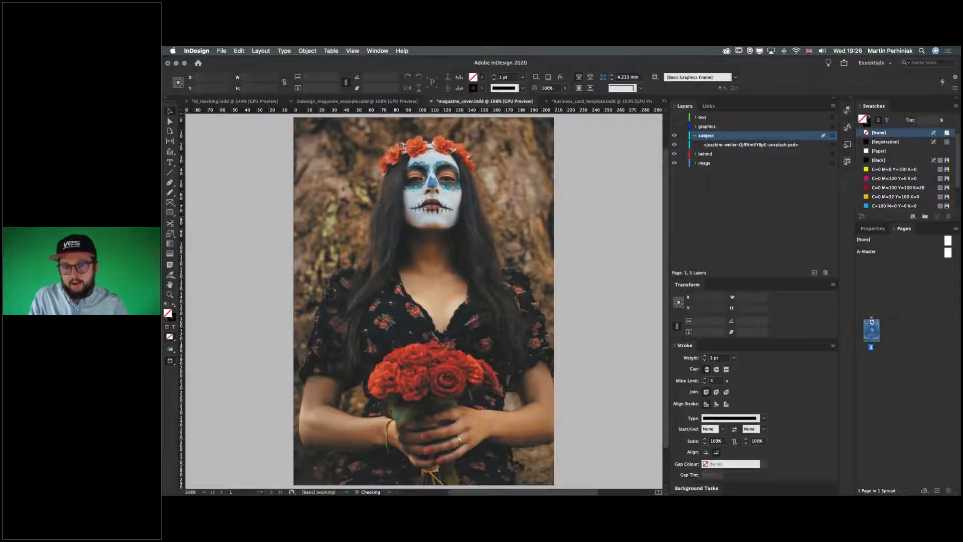
left_click(675, 136)
left_click(675, 135)
Hide the Background layer of the woman's copy on the subject layer through its Object Layer Options.
left_click(502, 197)
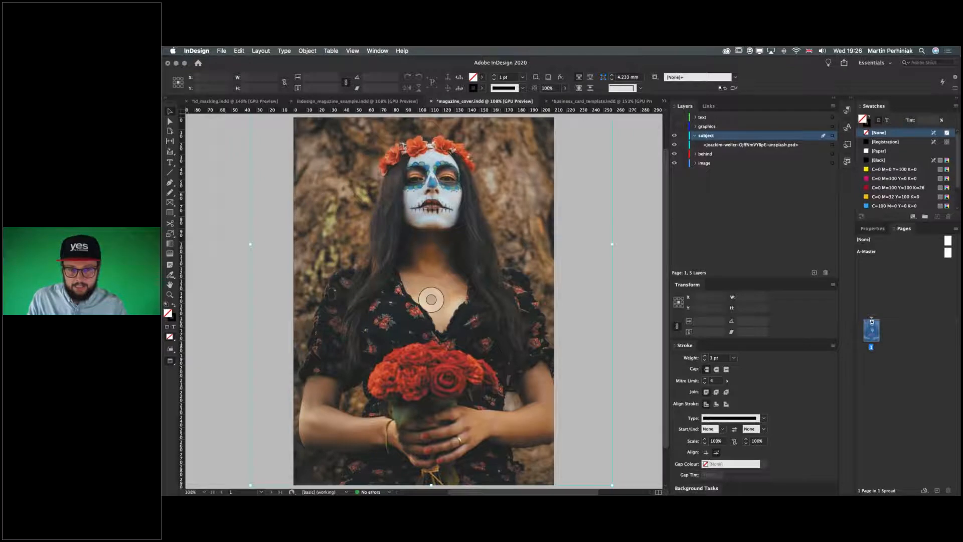
right_click(489, 182)
left_click(516, 323)
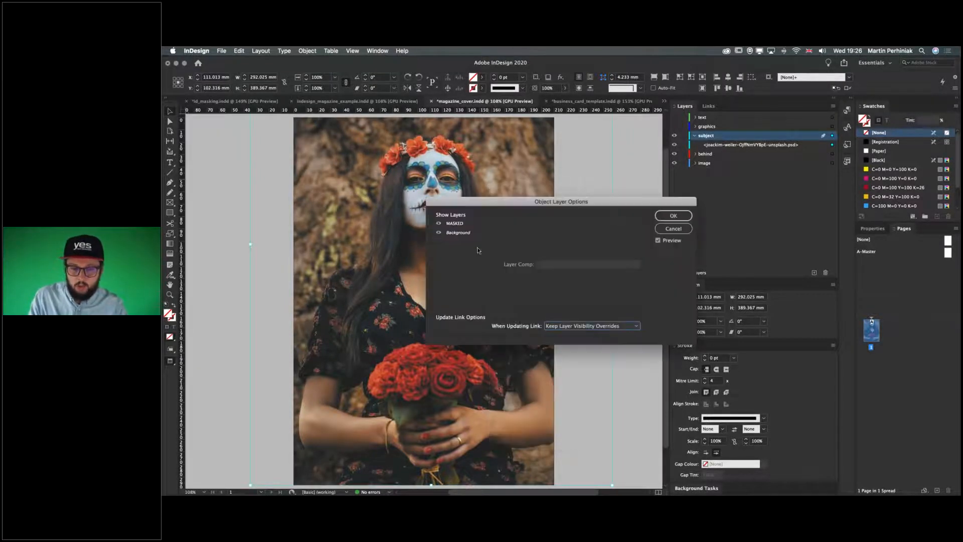
left_click(438, 232)
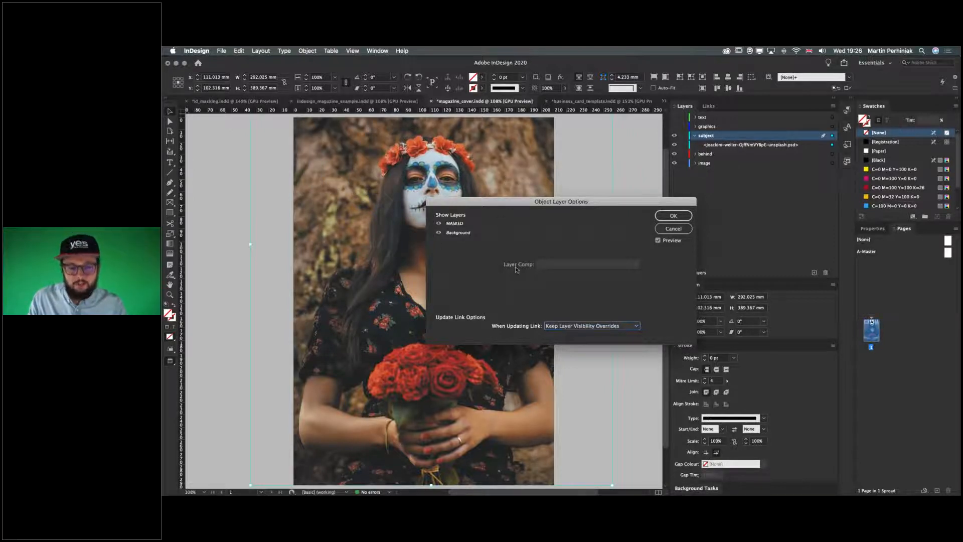
left_click(673, 216)
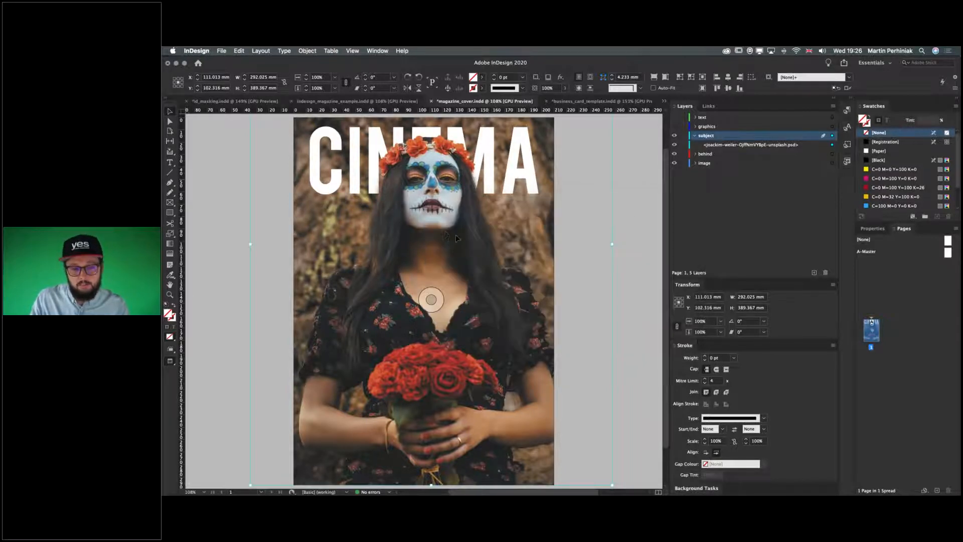
Try moving the woman's cutout sideways over the cover, and undo the move.
left_click_drag(455, 233, 486, 239)
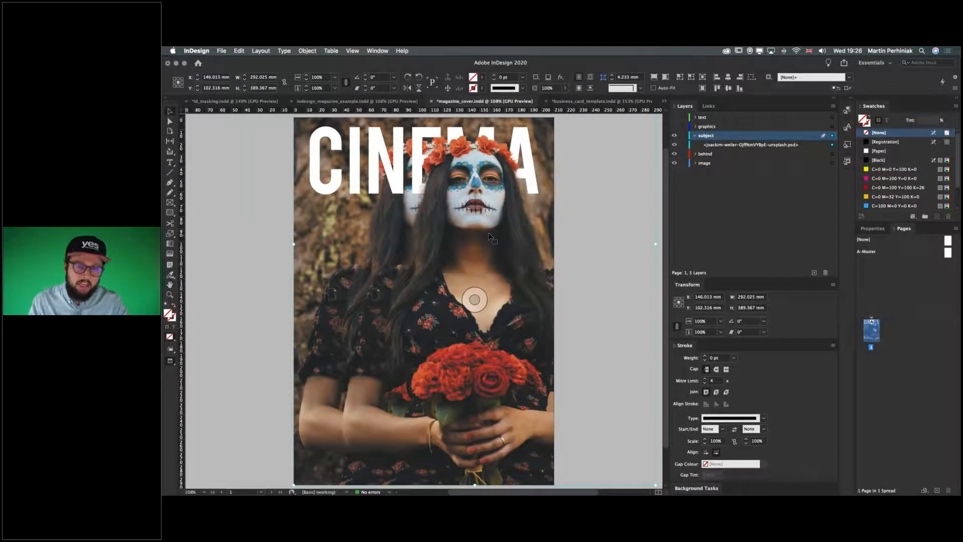
key("super+z")
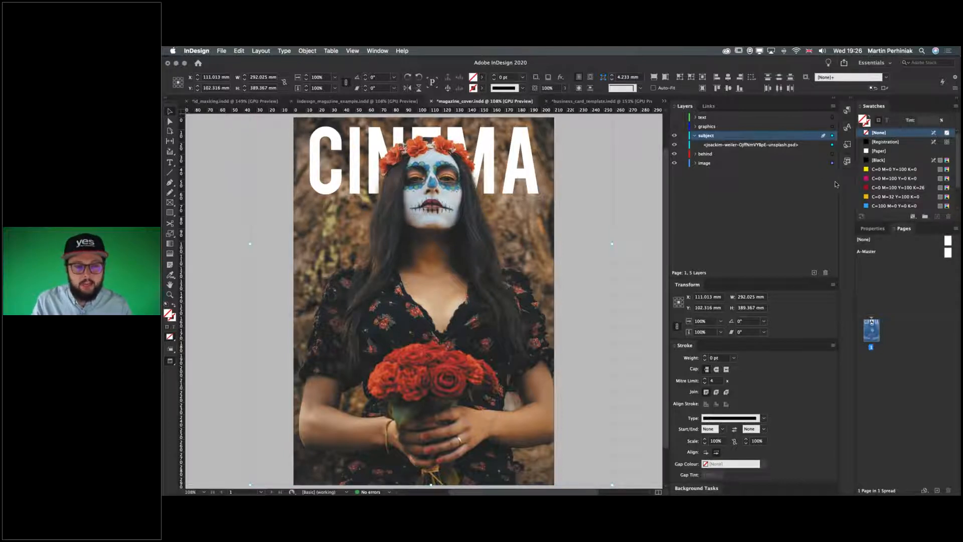
Move both woman images down together to Y 122.316 mm, and show the graphics and text layers.
key("shift+Down")
key("shift+Down")
key("shift+Down")
key("shift+Down")
key("shift+Down")
key("shift+Down")
key("shift+Down")
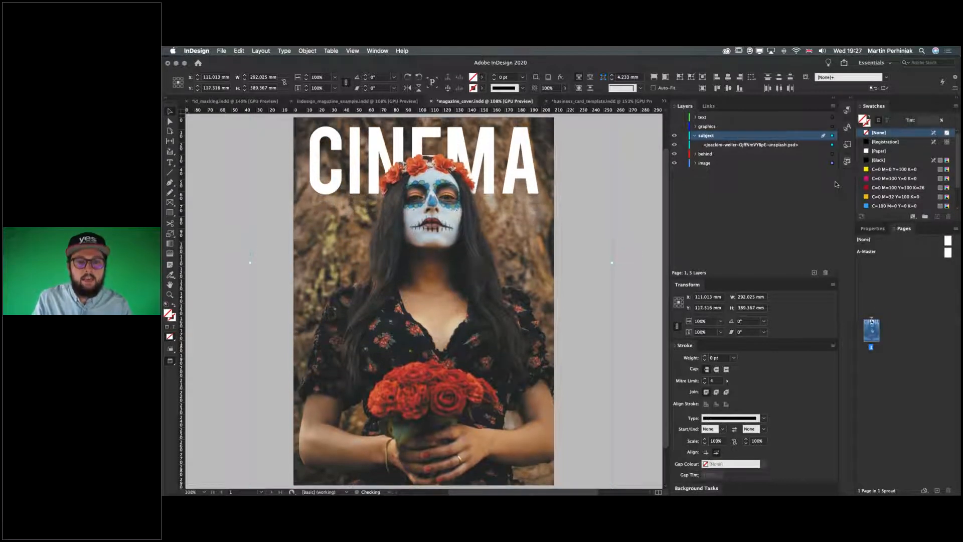
key("shift+Down")
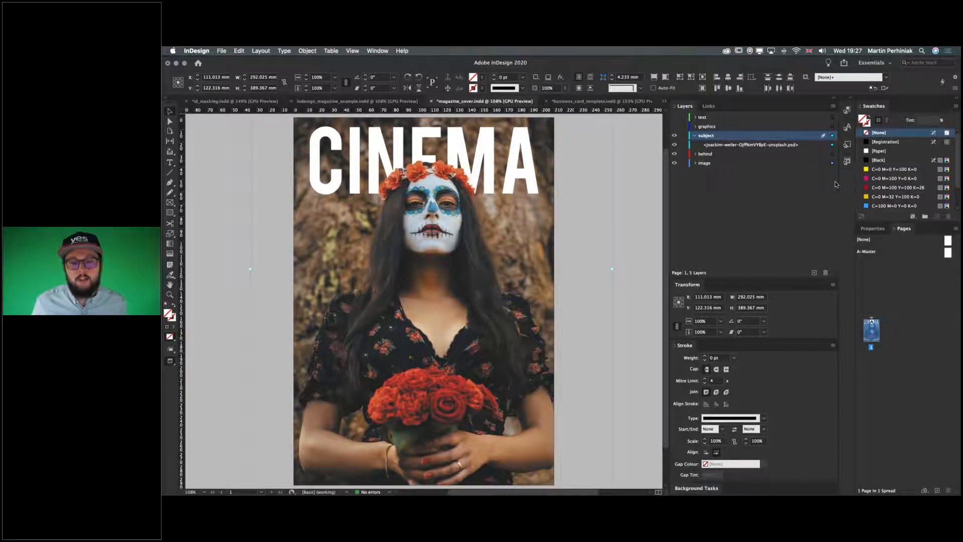
left_click(674, 127)
left_click(674, 117)
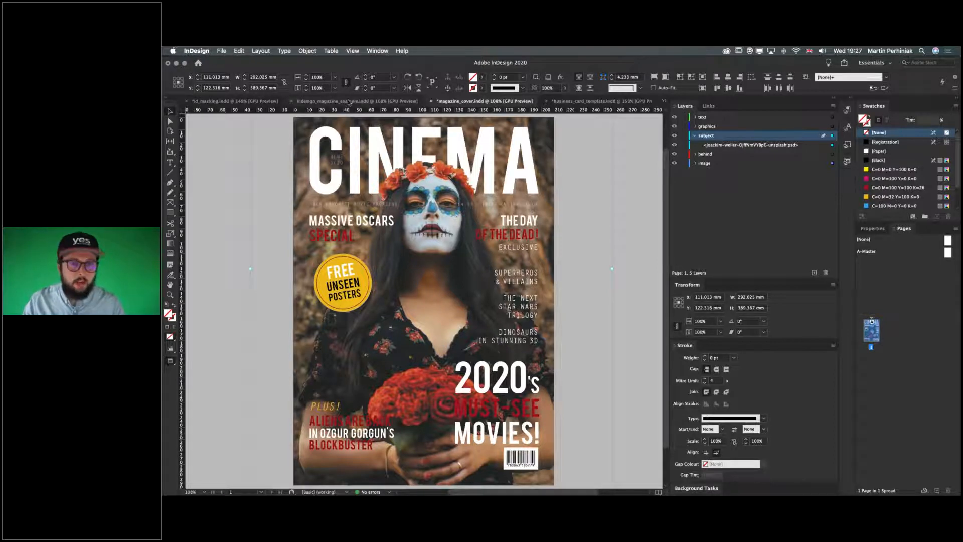
Examine the Object Layer Options of the masked runway model on page 3 of the id_masking document, and cancel them.
left_click(233, 101)
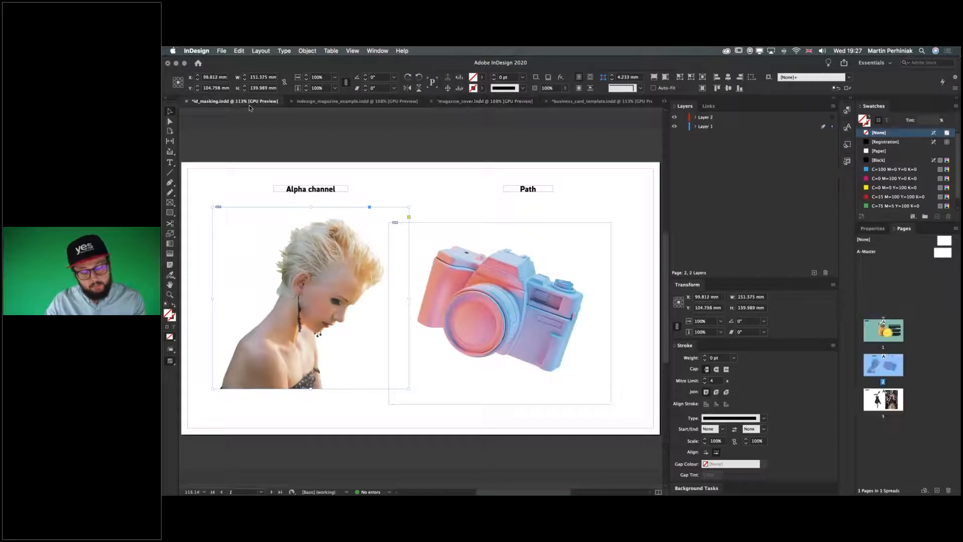
key("shift+Page_Down")
left_click(380, 162)
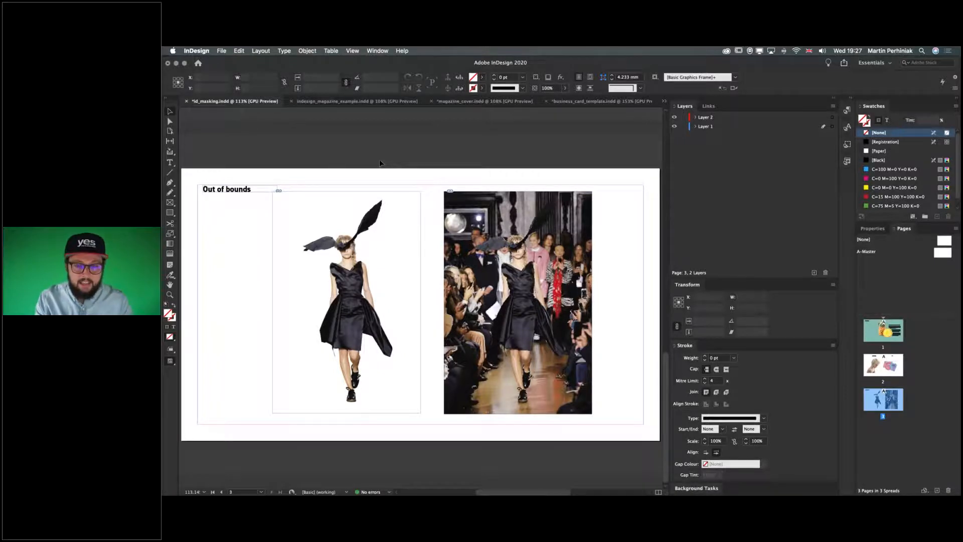
key("super+equal")
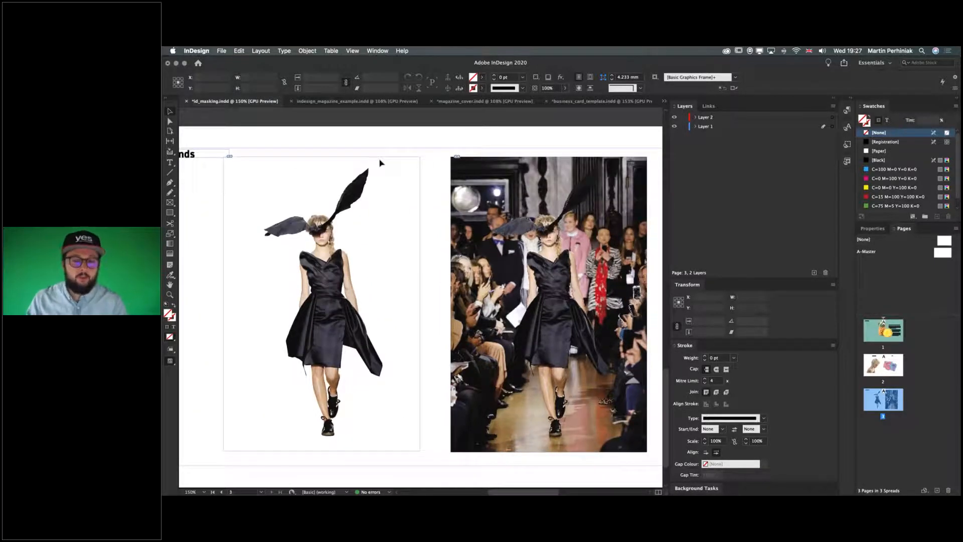
left_click(549, 304)
left_click(322, 304)
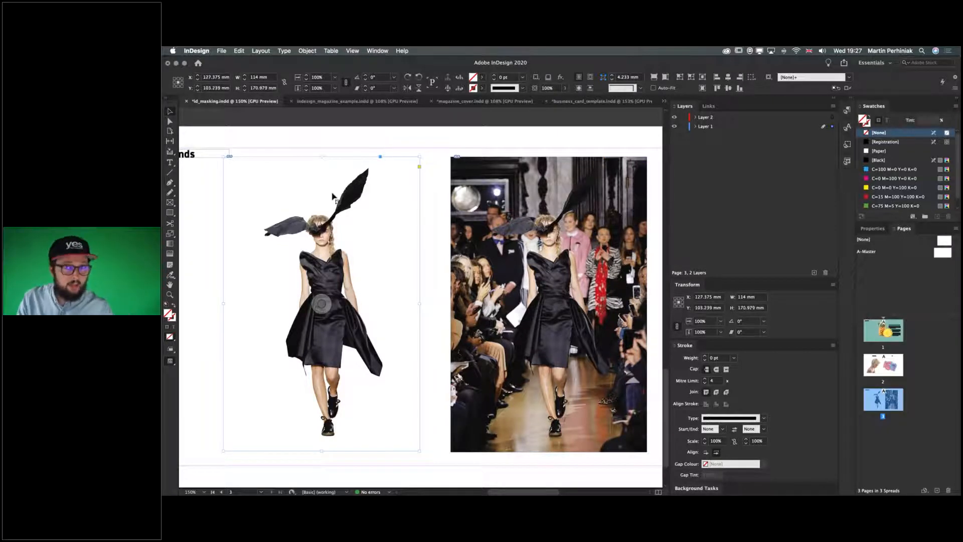
right_click(333, 197)
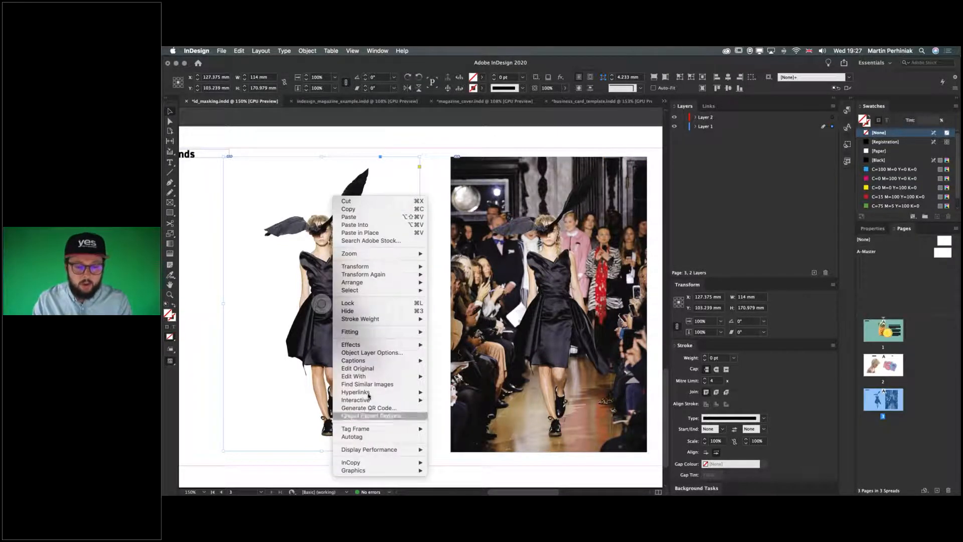
left_click(374, 353)
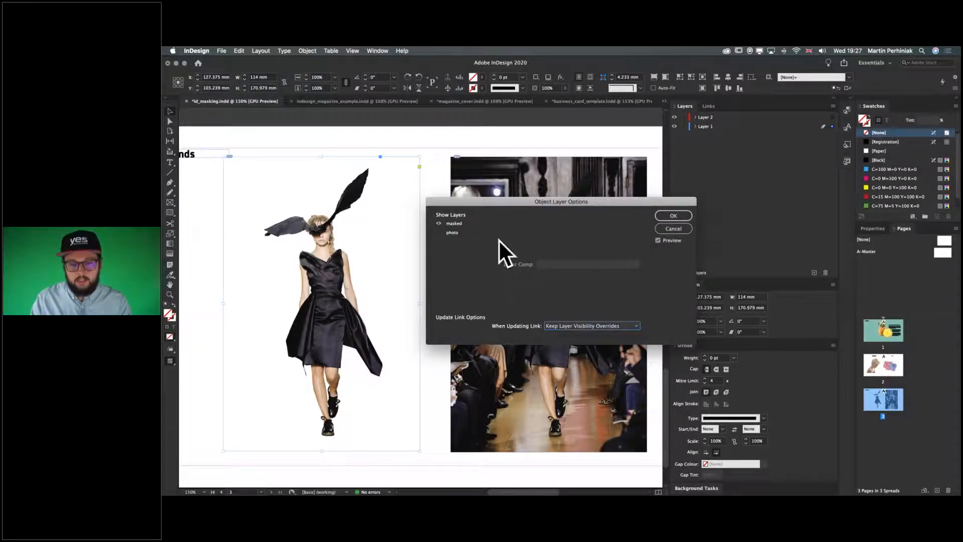
left_click(686, 228)
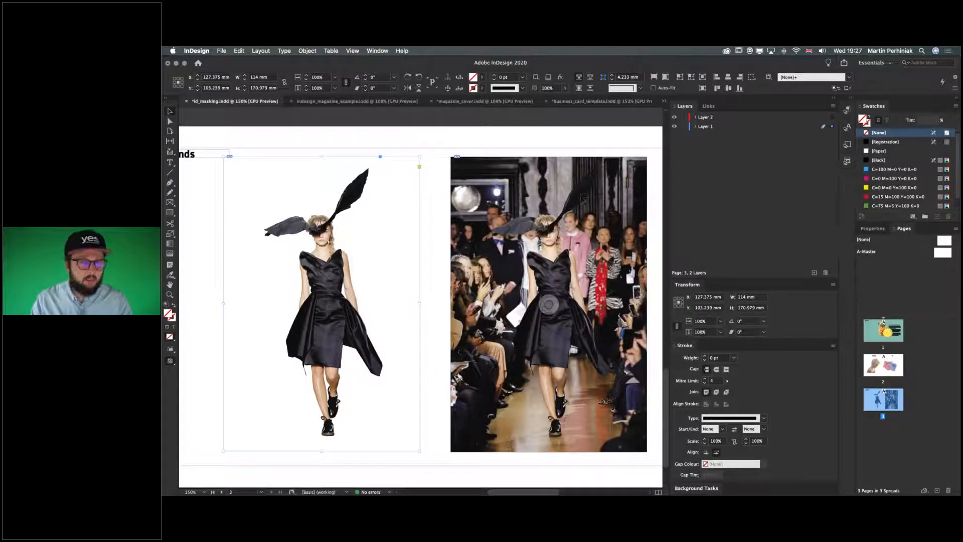
Overlay the masked model exactly on the runway photo and lower the photo frame's upper edge to her neck, about 123 mm high.
left_click_drag(320, 245, 561, 245)
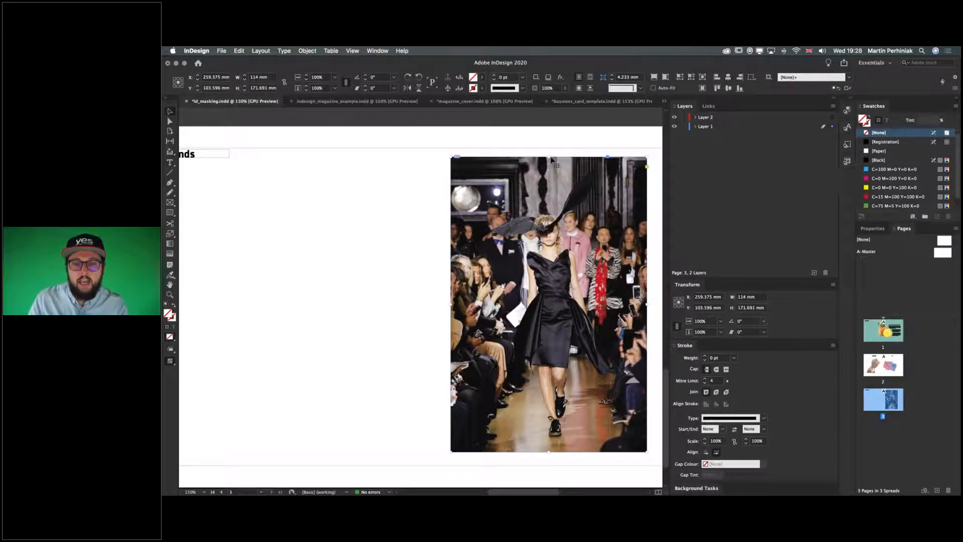
left_click_drag(548, 157, 551, 199)
left_click(365, 215)
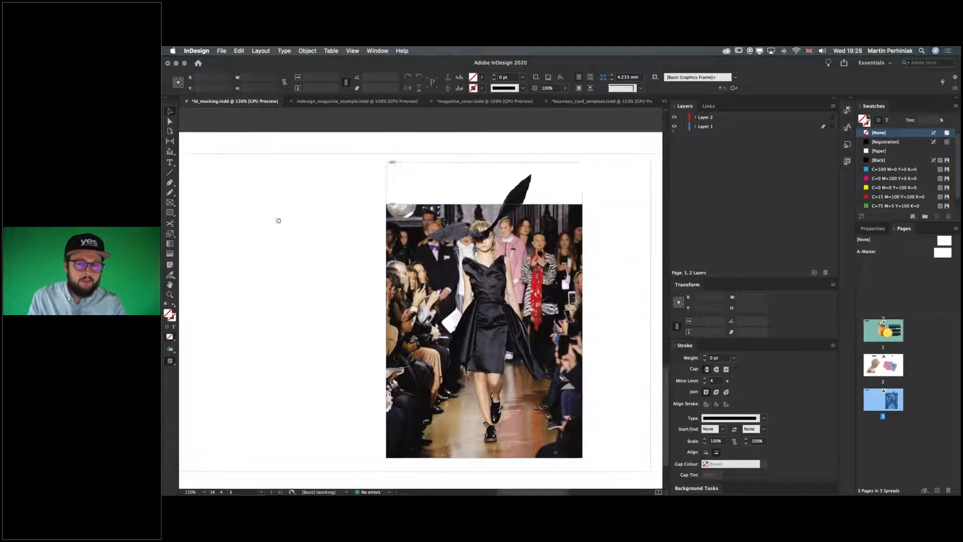
scroll(278, 217, "right", 4)
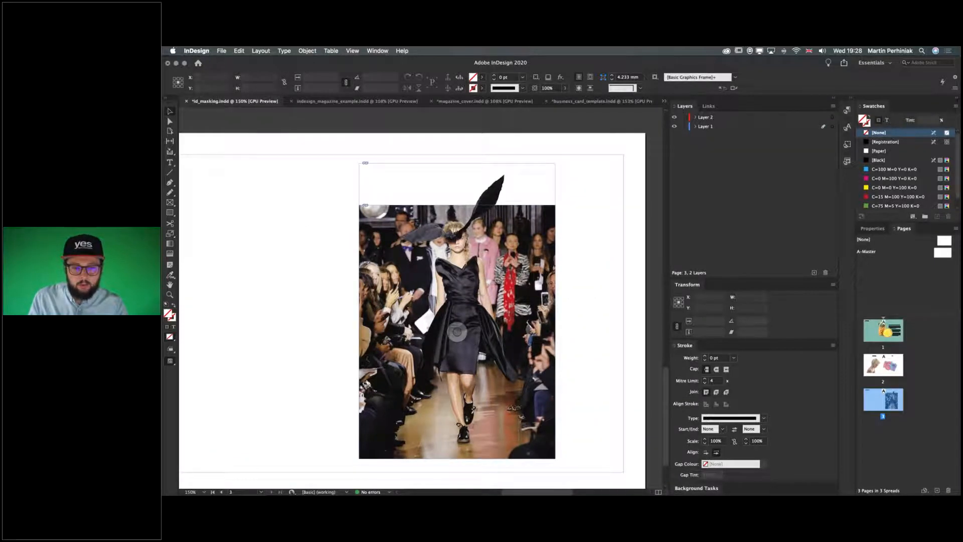
left_click(458, 208)
left_click_drag(457, 207, 441, 253)
left_click(300, 236)
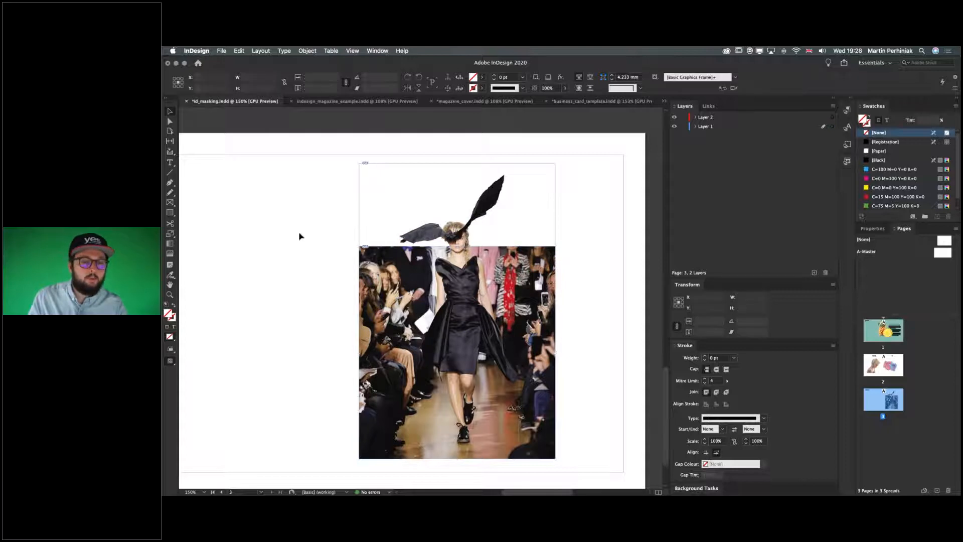
Turn on the preview screen mode and round all corners of the runway photo's frame to about 19 mm.
key("w")
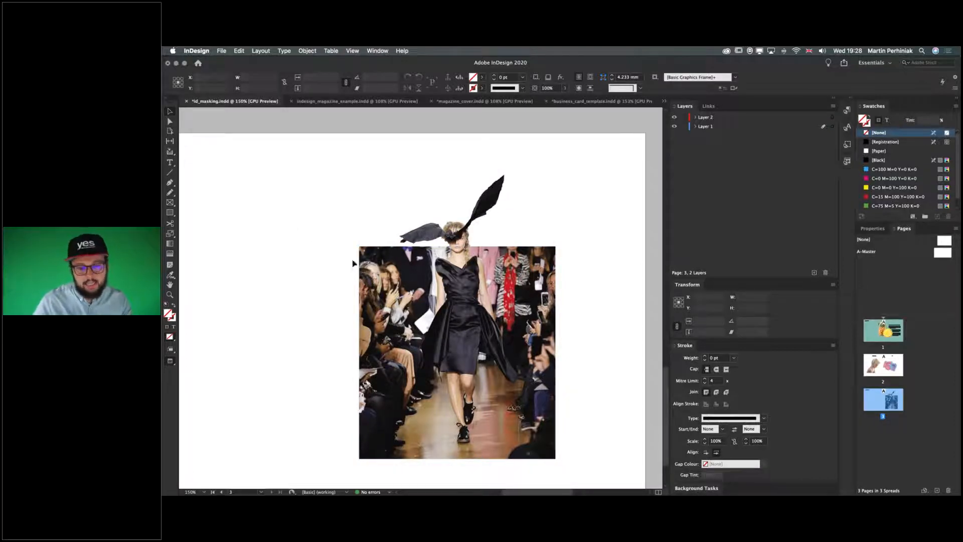
left_click(554, 285)
left_click(556, 256)
left_click_drag(555, 247, 523, 241)
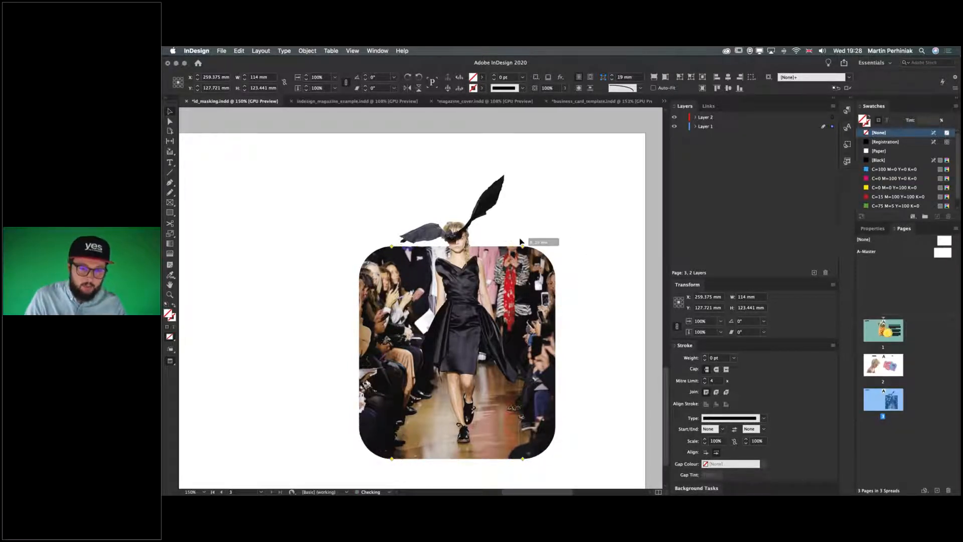
Narrow the rounded runway photo frame equally from both sides around the model, and deselect it.
left_click_drag(557, 353, 543, 344, "alt")
left_click(612, 194)
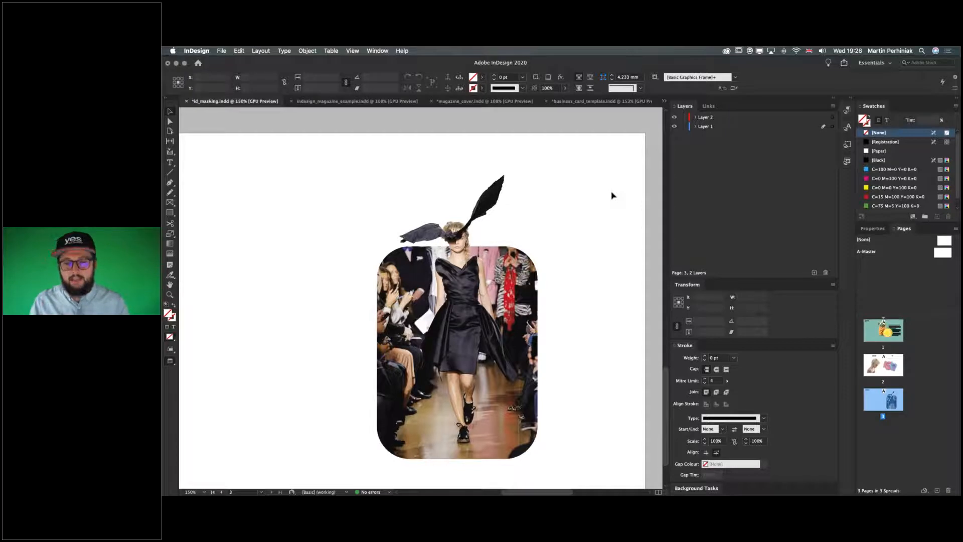
Switch to Milanote and view the "Getting Complicated" watch spread enlarged from the Anatomy of a Magazine Spread board, and close it.
key("super+Tab")
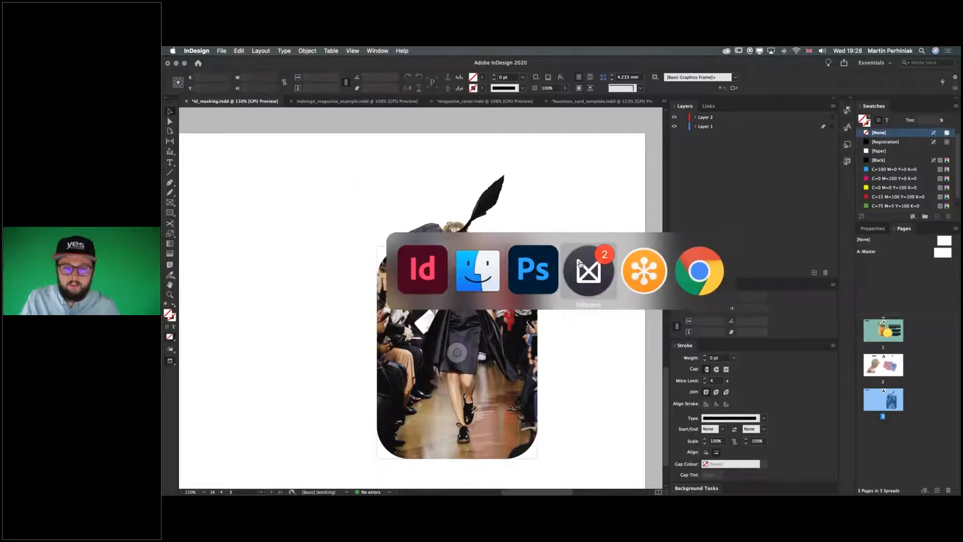
left_click(580, 265)
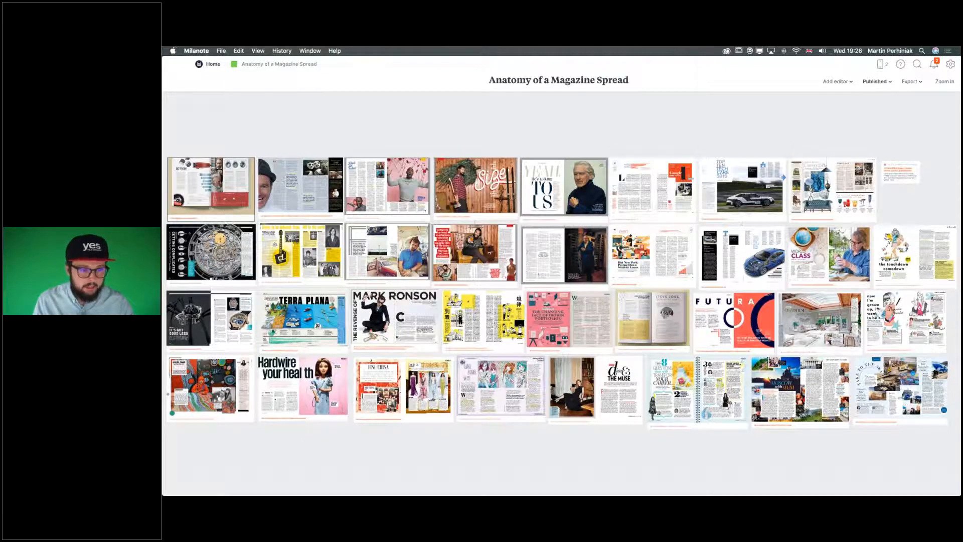
left_click(199, 242)
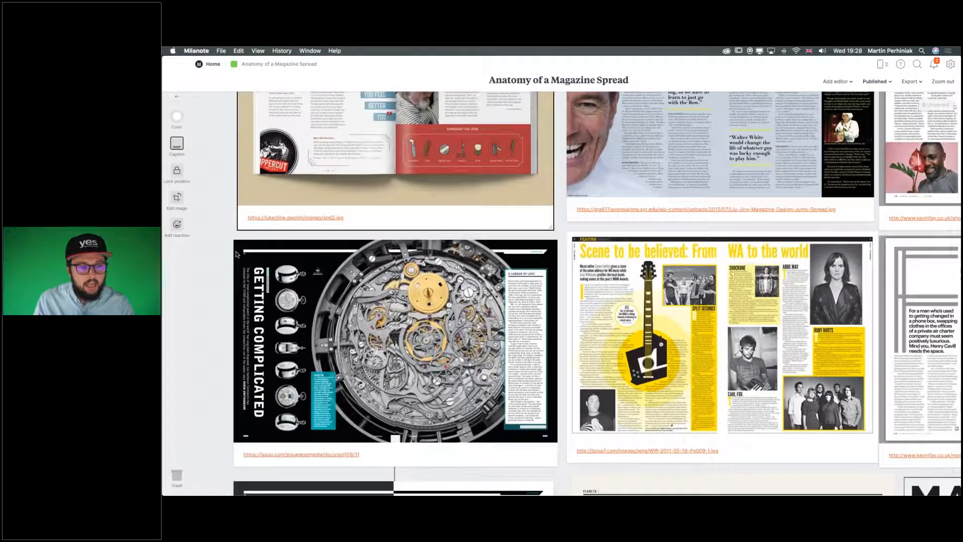
scroll(202, 238, "down", 2)
left_click(277, 208)
double_click(277, 208)
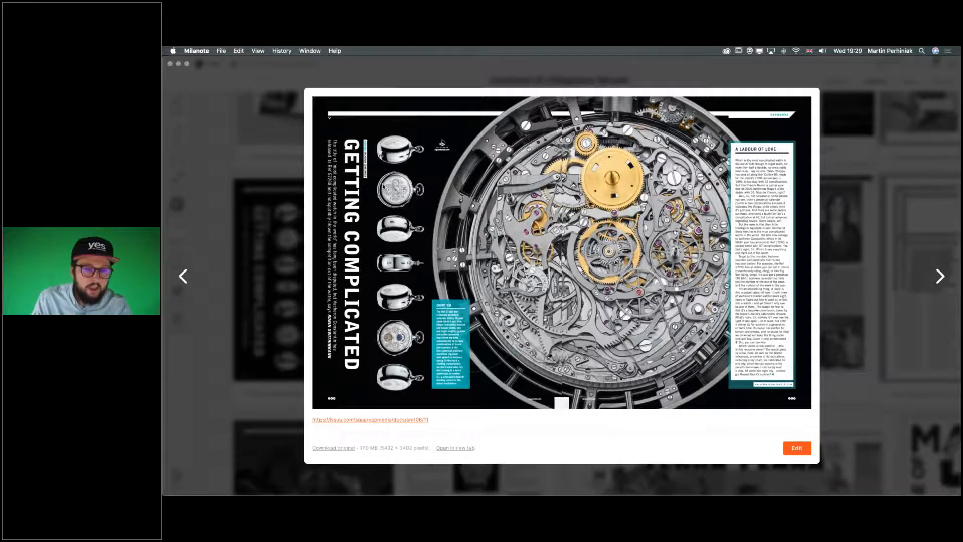
key("Escape")
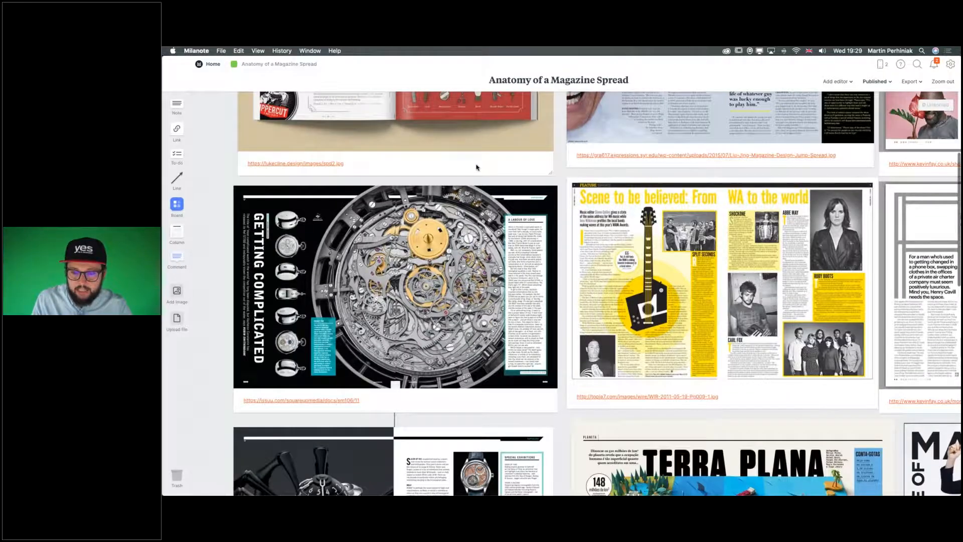
Examine how images and text are combined in the upper rows of spreads, from "Get Fresh" to "He's talking to us".
scroll(477, 167, "up", 2)
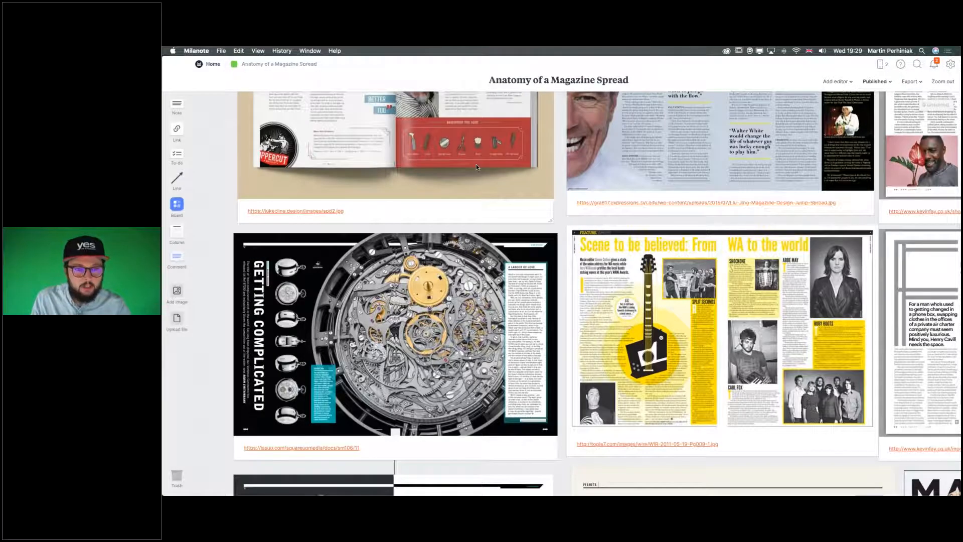
scroll(477, 166, "up", 5)
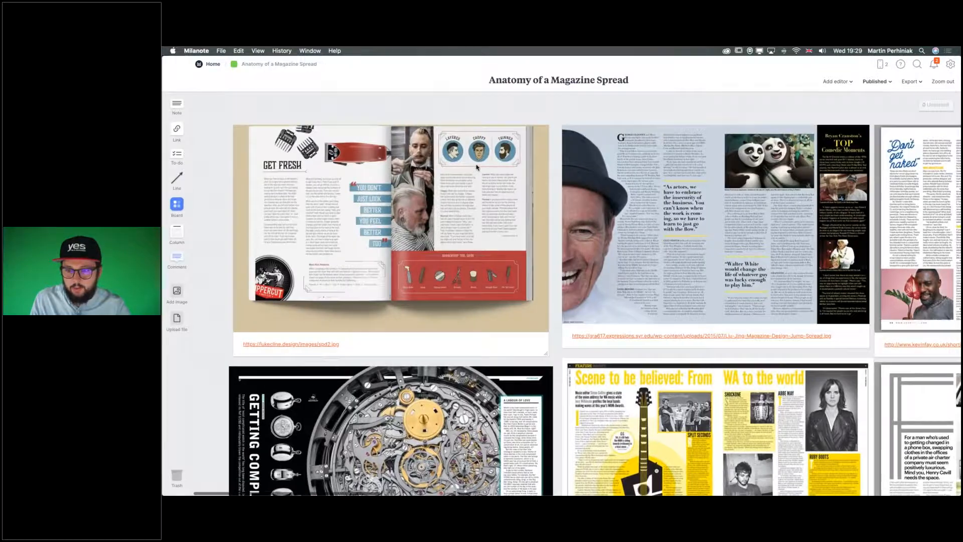
scroll(477, 167, "right", 10)
scroll(476, 167, "right", 6)
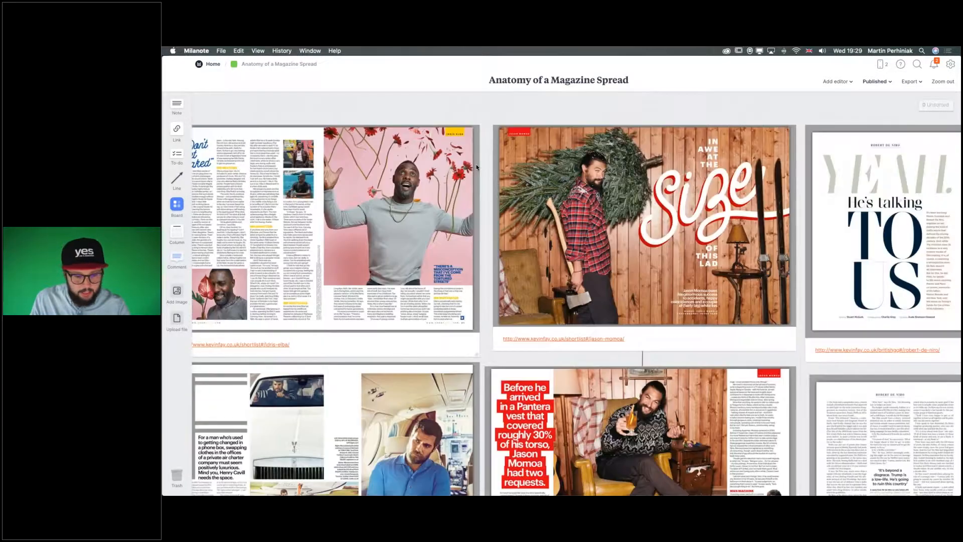
scroll(477, 167, "down", 5)
scroll(477, 165, "right", 8)
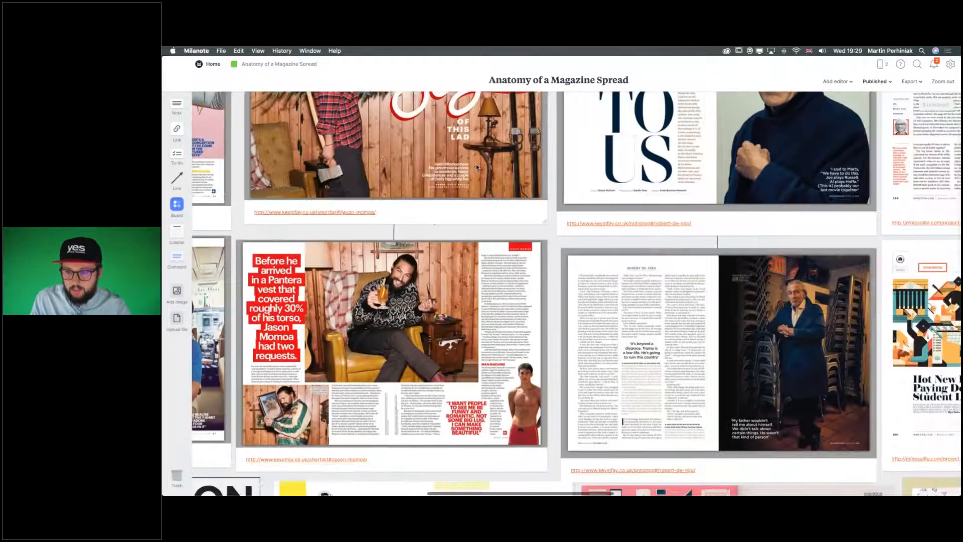
scroll(476, 164, "up", 4)
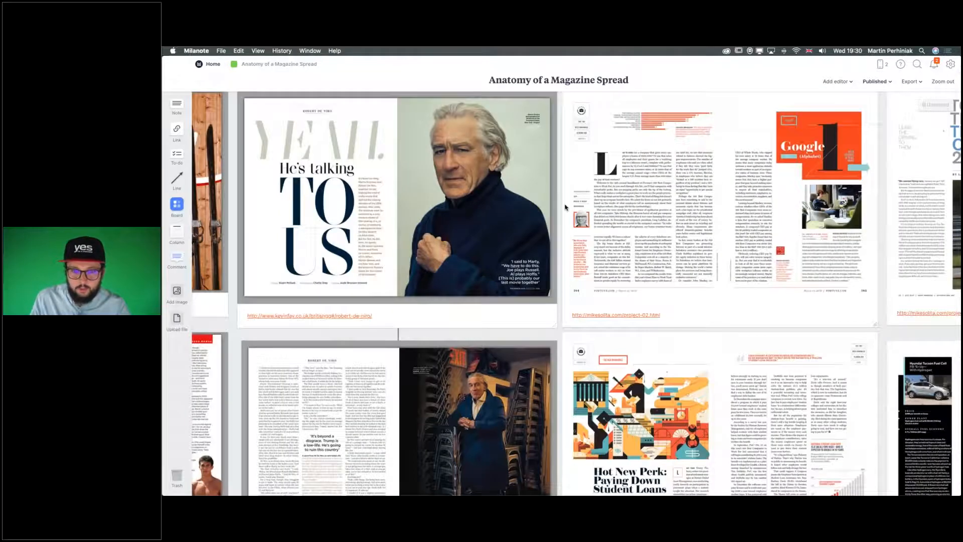
scroll(566, 207, "down", 9)
scroll(586, 226, "up", 9)
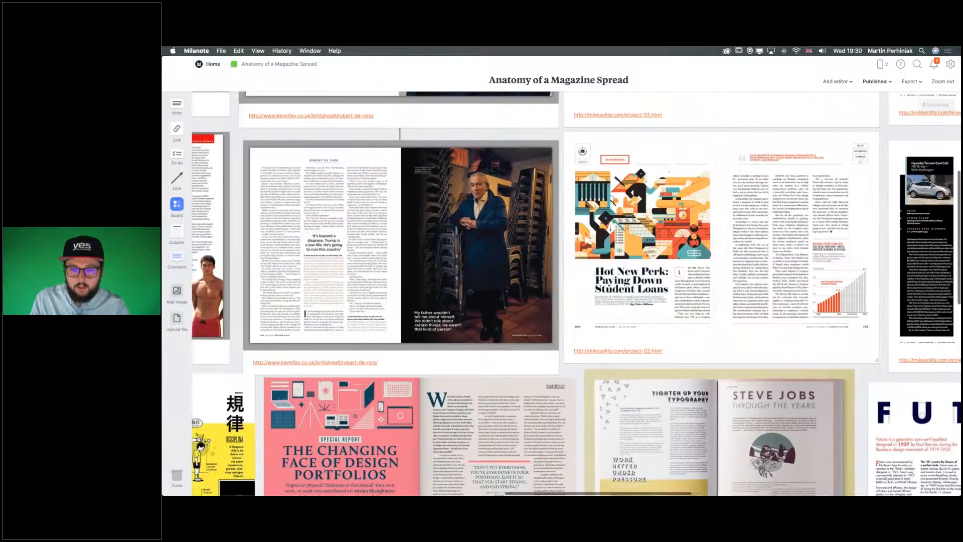
View the Google (Alphabet) spread enlarged, open its original image in a new browser tab, and close both views.
double_click(586, 227)
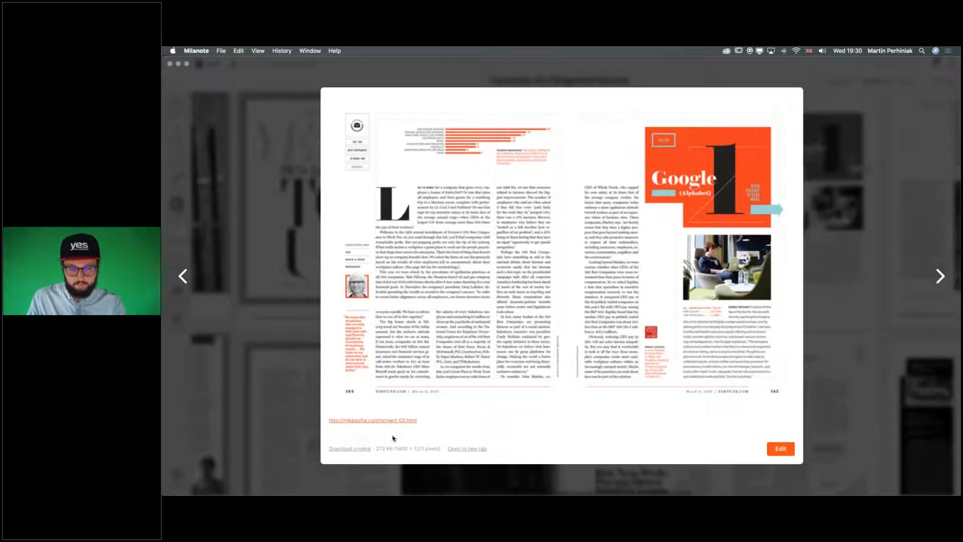
left_click(468, 449)
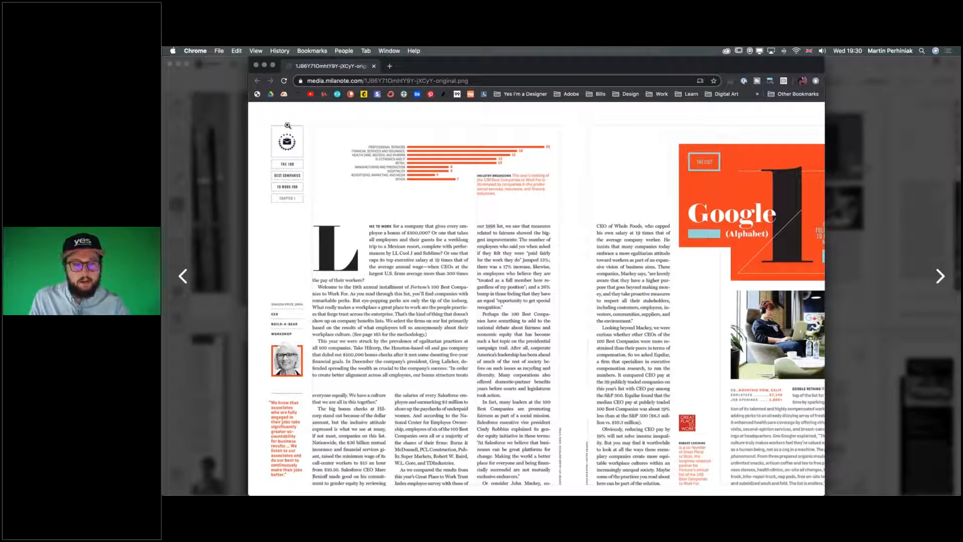
left_click(256, 64)
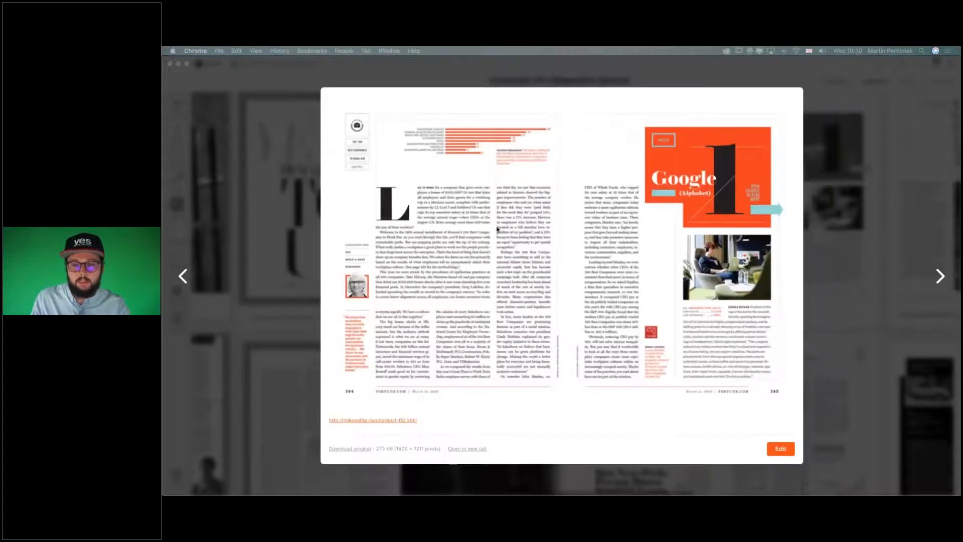
left_click(825, 233)
left_click(847, 213)
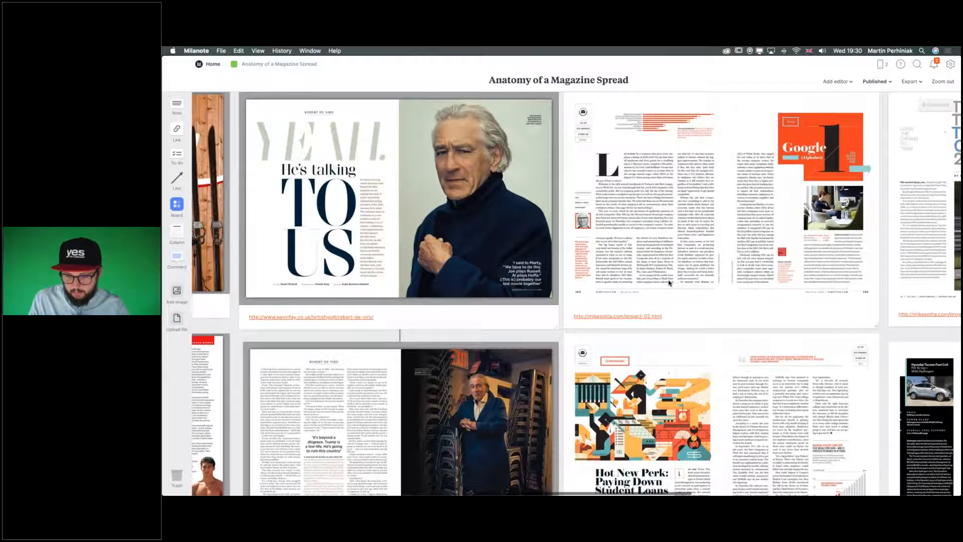
Examine the masked cars and objects in the "Top Ten Tech Cars 2016" and "Denim drift" spreads and the layouts beneath them.
scroll(669, 282, "right", 5)
scroll(669, 283, "right", 10)
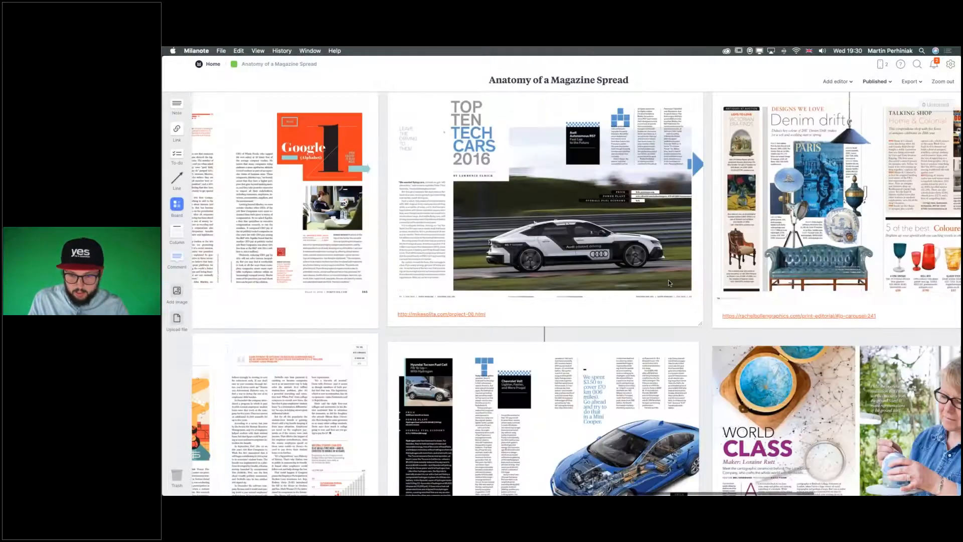
scroll(669, 282, "down", 5)
scroll(669, 283, "right", 4)
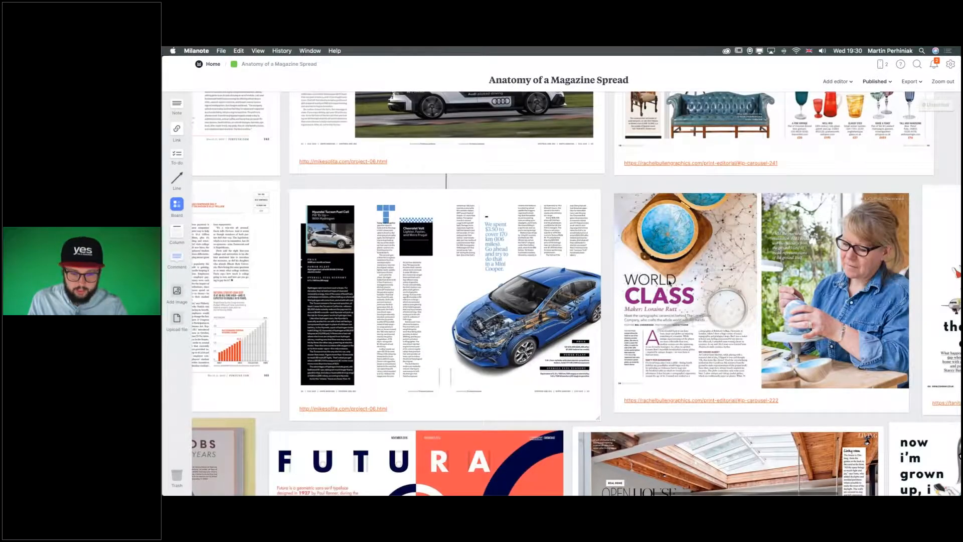
scroll(669, 282, "up", 3)
scroll(668, 282, "down", 3)
scroll(609, 266, "up", 2)
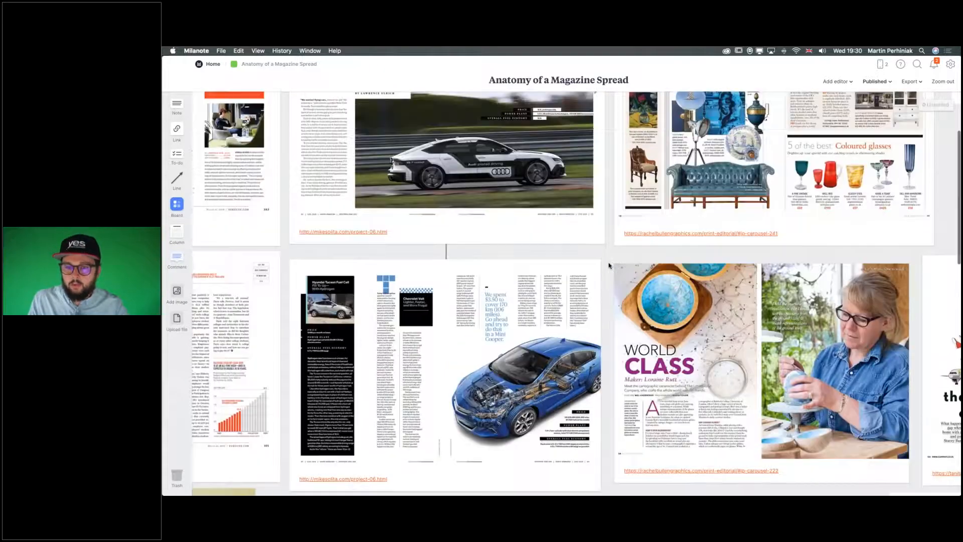
scroll(609, 265, "down", 2)
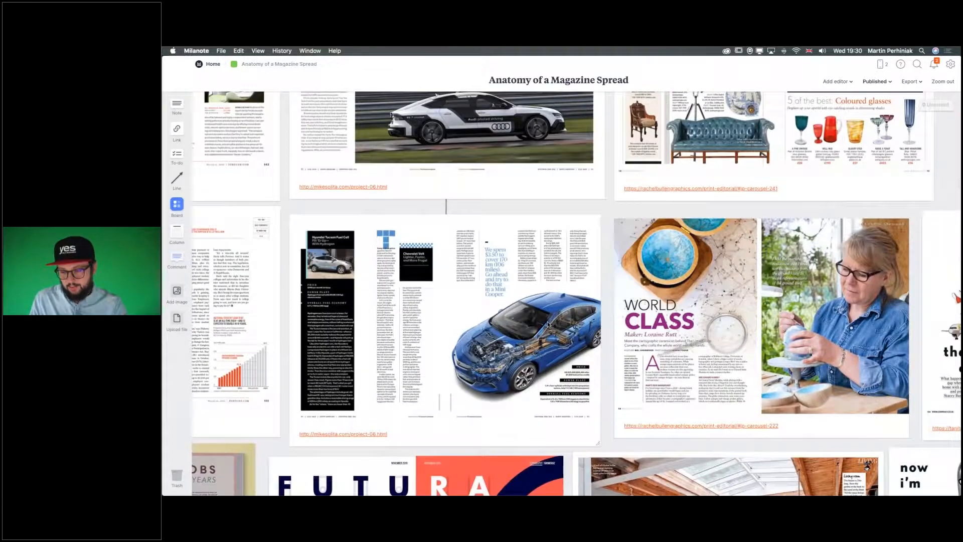
scroll(524, 277, "down", 1)
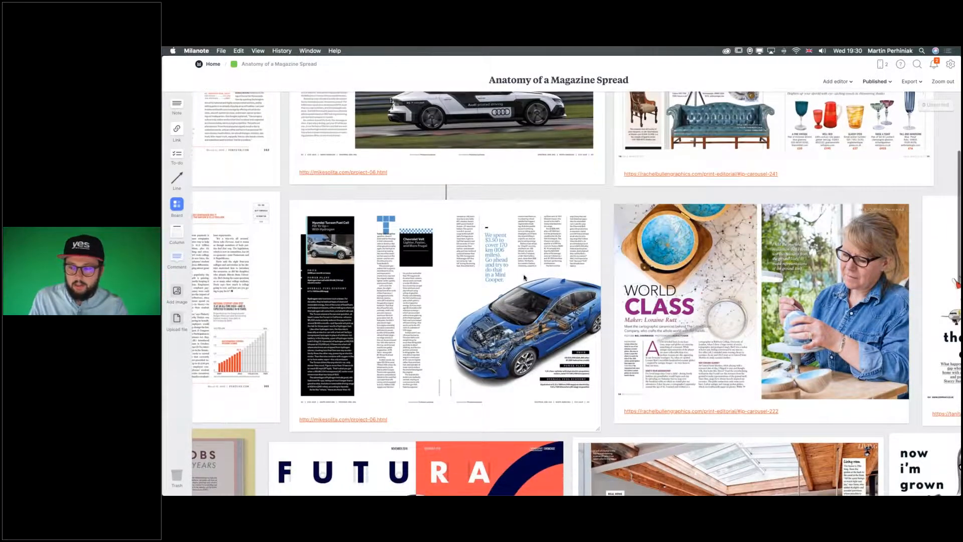
scroll(525, 277, "right", 3)
scroll(760, 175, "up", 8)
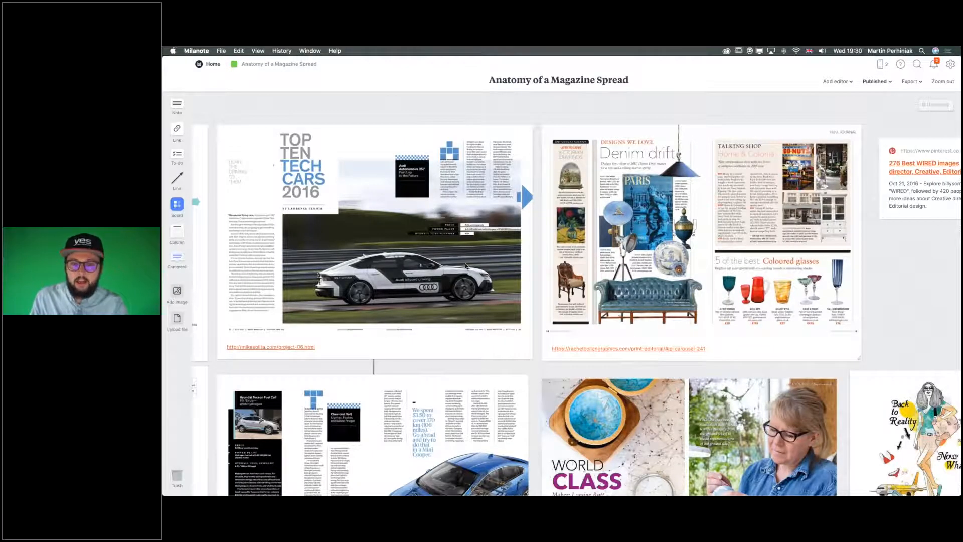
scroll(467, 263, "down", 10)
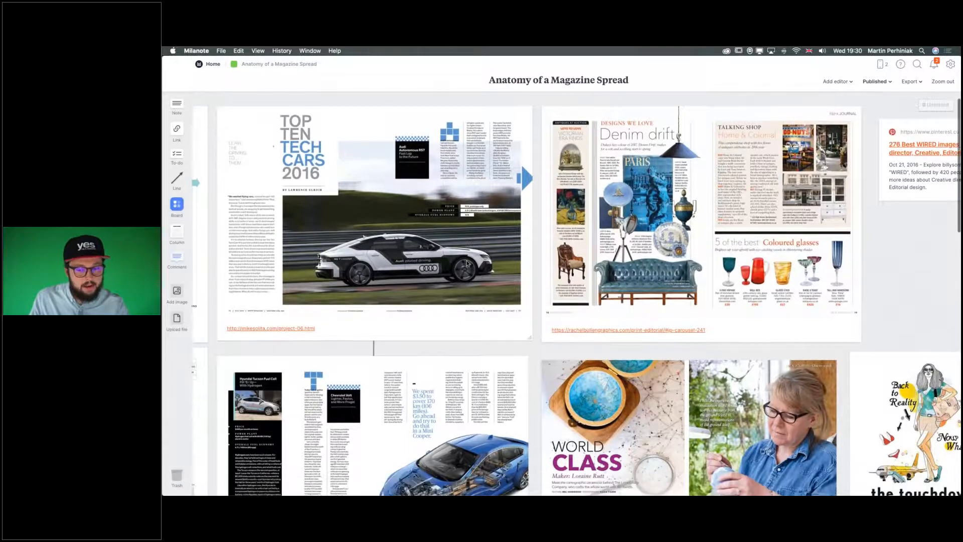
scroll(467, 264, "down", 10)
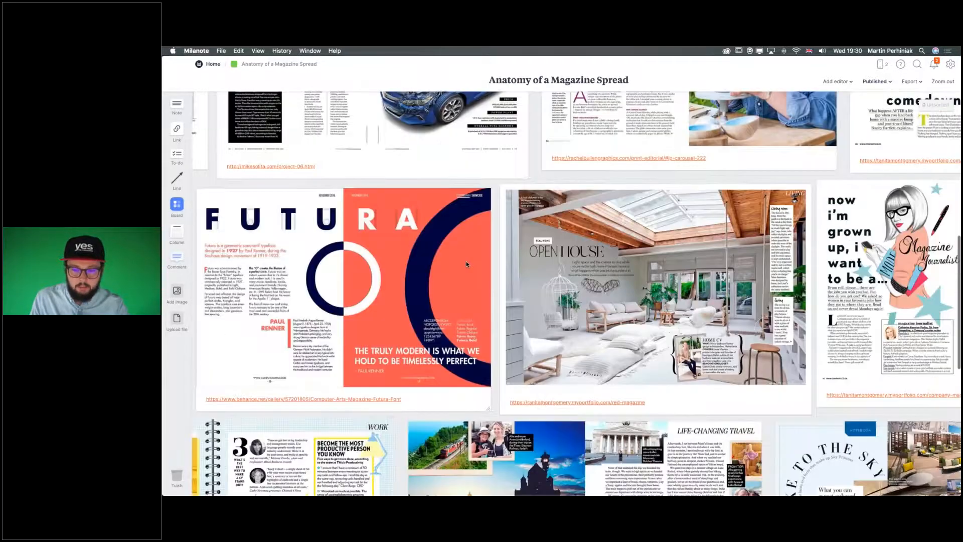
Examine the fashion, "Fine China" and Mark Ronson spreads in the lower rows, and look over the upper rows again.
scroll(467, 265, "left", 20)
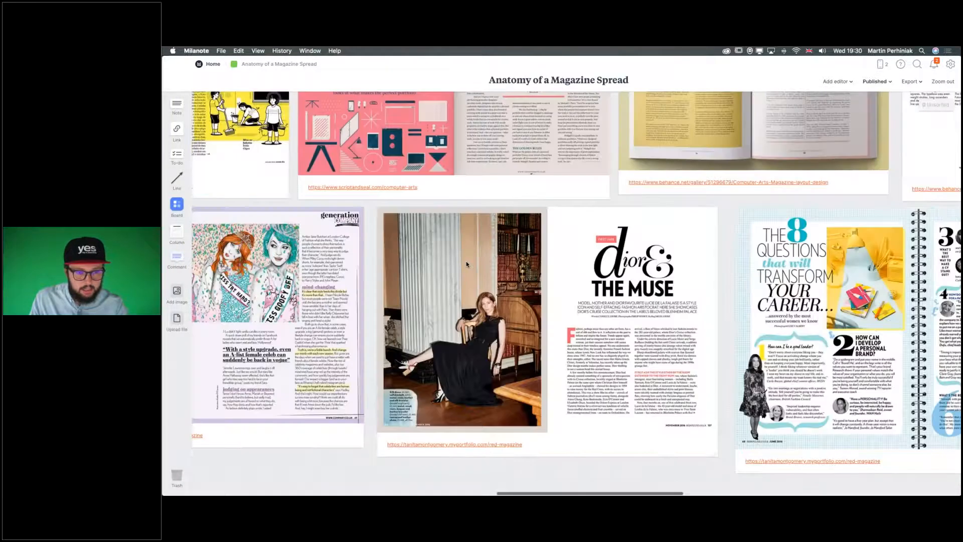
scroll(465, 261, "left", 10)
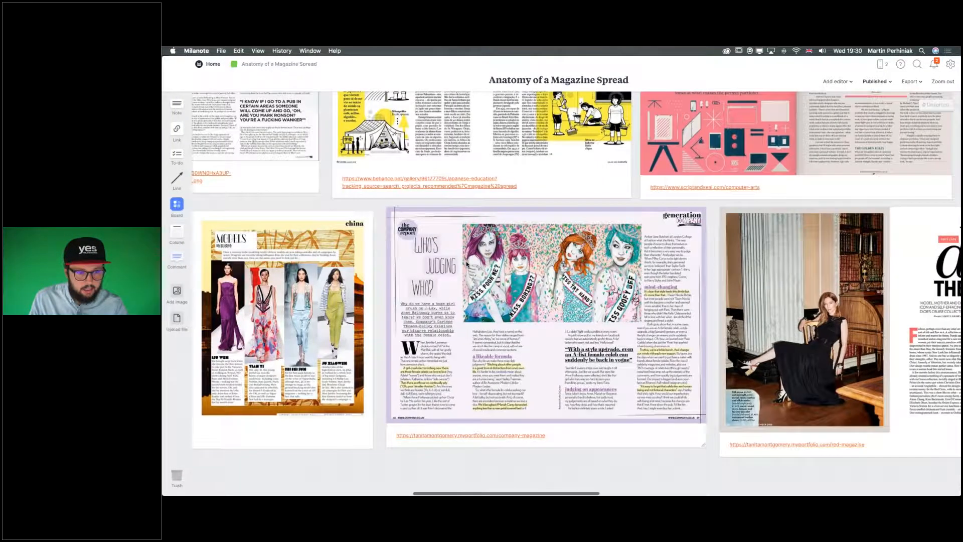
scroll(466, 264, "left", 12)
scroll(467, 264, "left", 3)
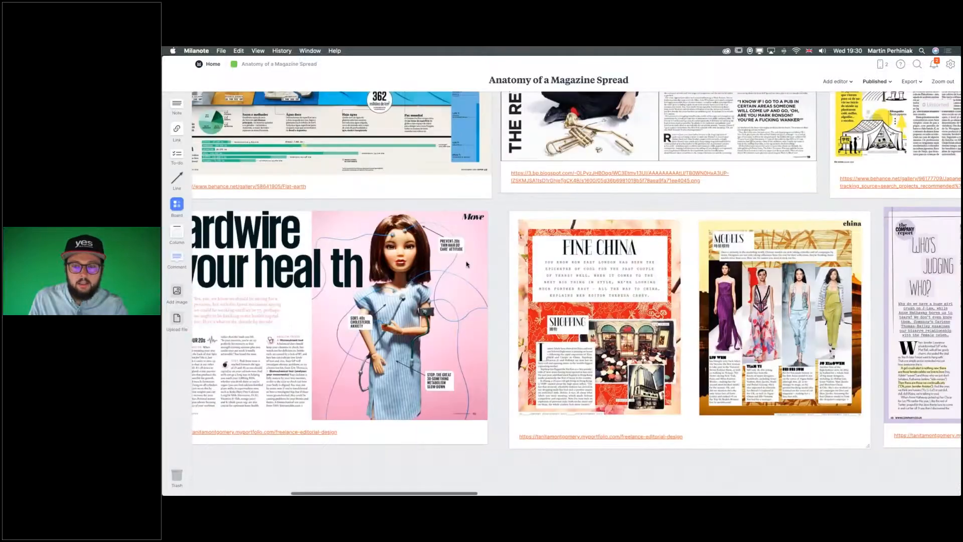
scroll(467, 264, "up", 8)
scroll(466, 264, "right", 6)
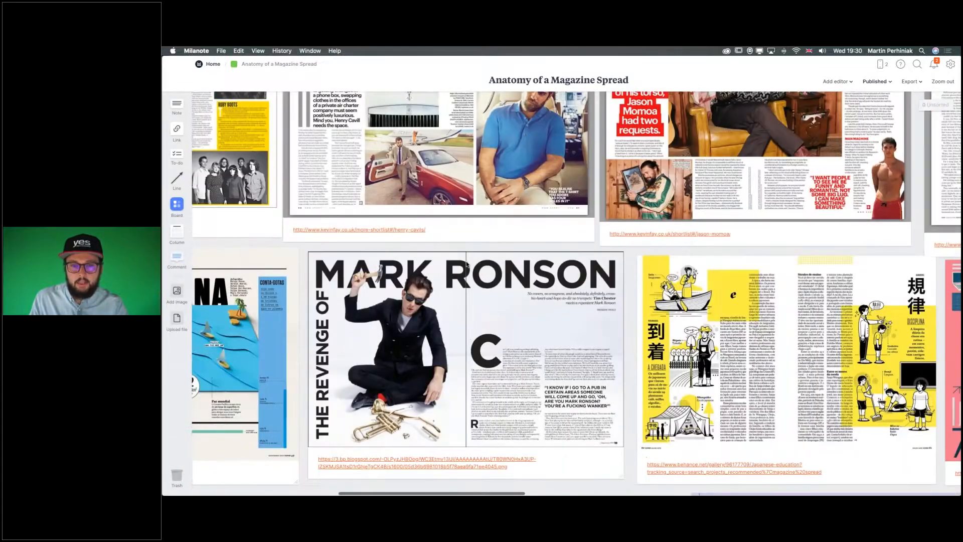
scroll(466, 265, "up", 10)
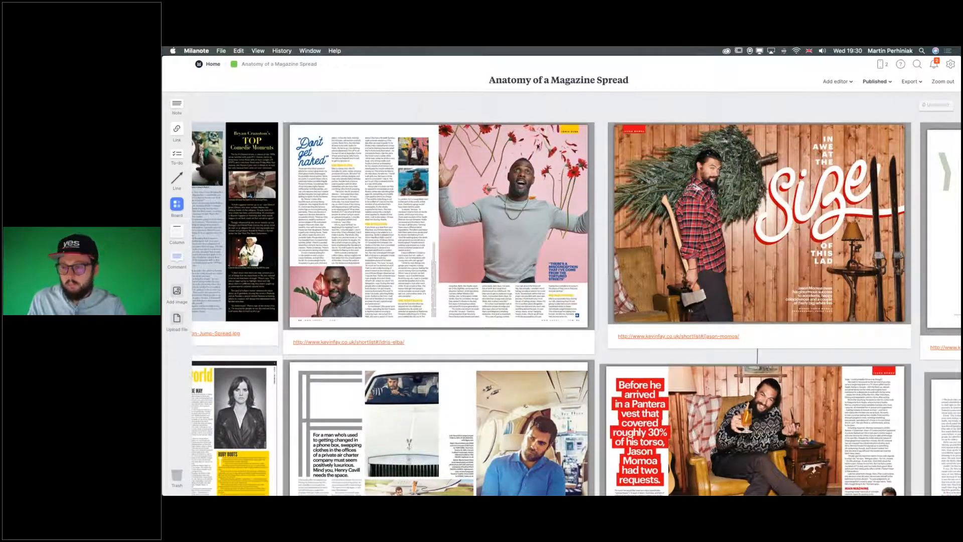
scroll(710, 213, "down", 10)
scroll(710, 212, "right", 2)
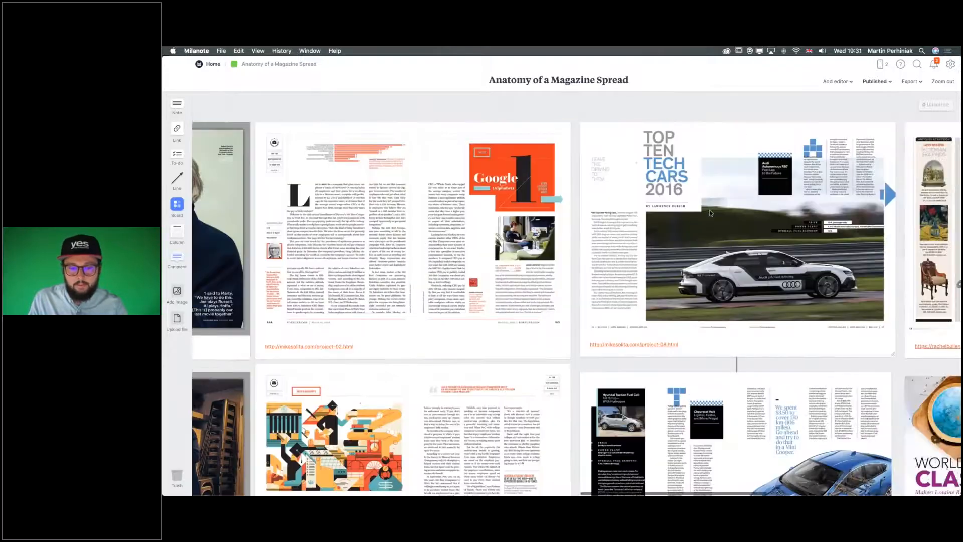
scroll(710, 212, "left", 6)
scroll(710, 213, "down", 3)
scroll(710, 213, "down", 1)
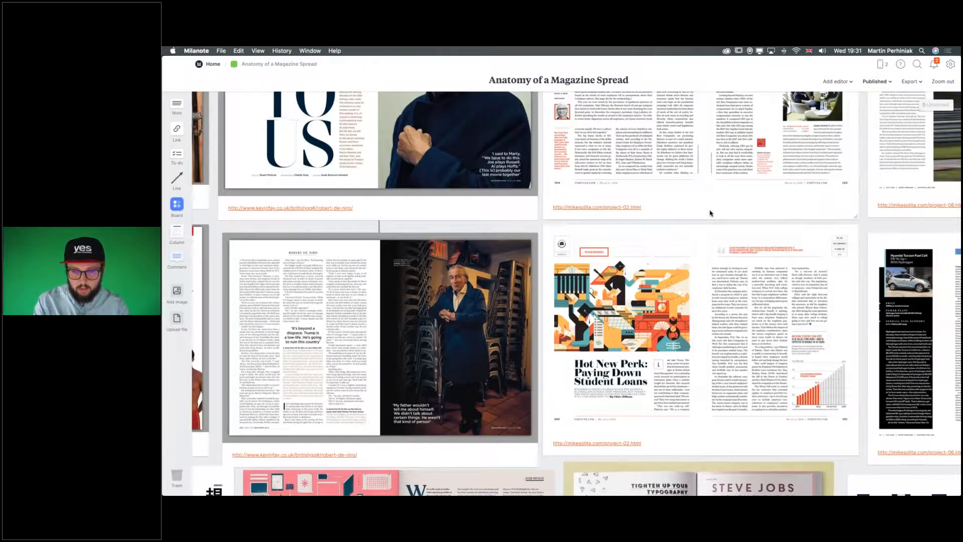
Zoom the board out to its overview, switch back to InDesign, and bring up the magazine_cover document.
key("z")
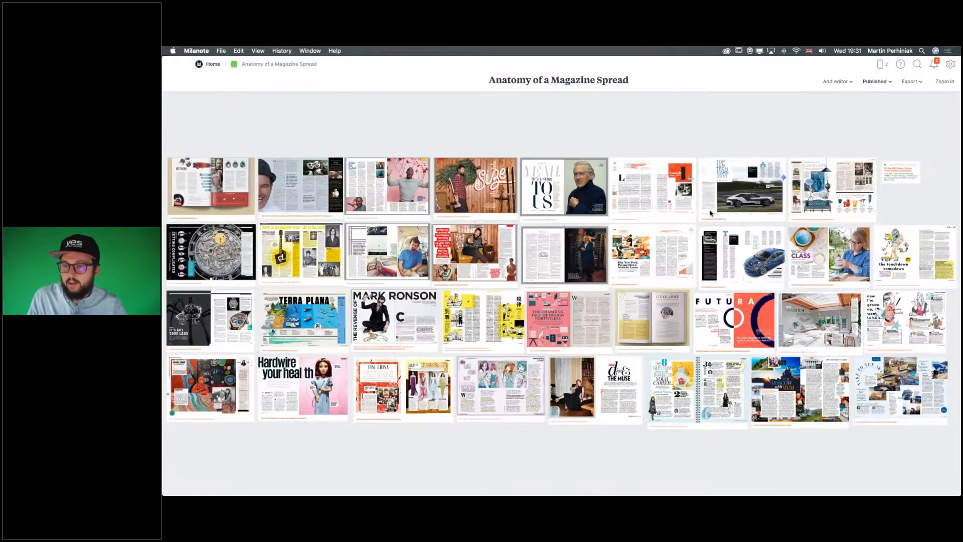
key("super+Tab")
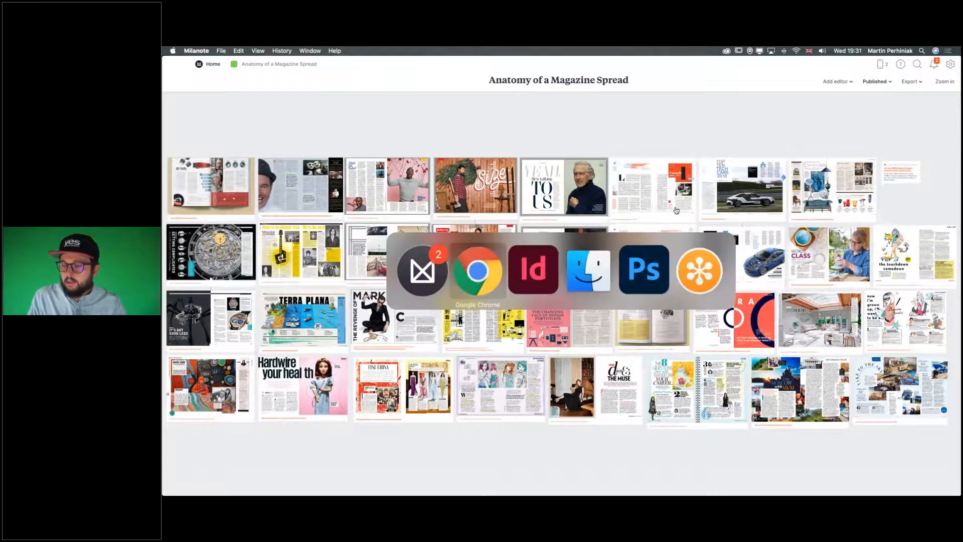
left_click(537, 276)
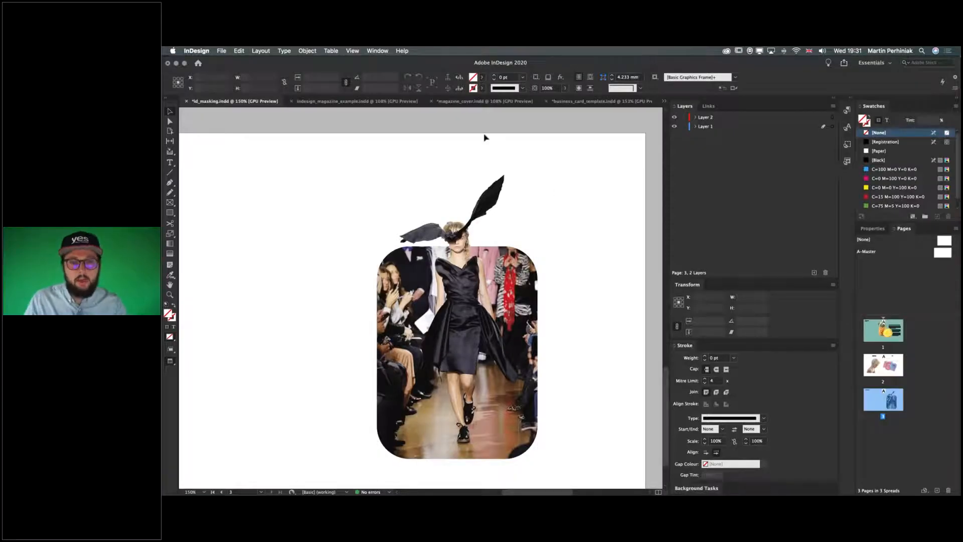
left_click(471, 102)
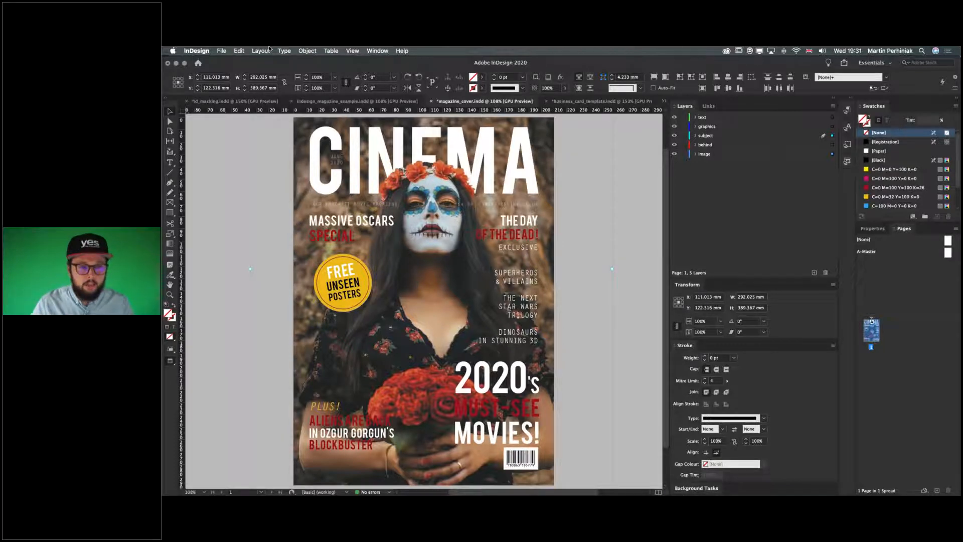
Bring up the indesign_magazine_example document, collapse the wide panel column, and check the frames of the heading and the leafy N.
left_click(321, 103)
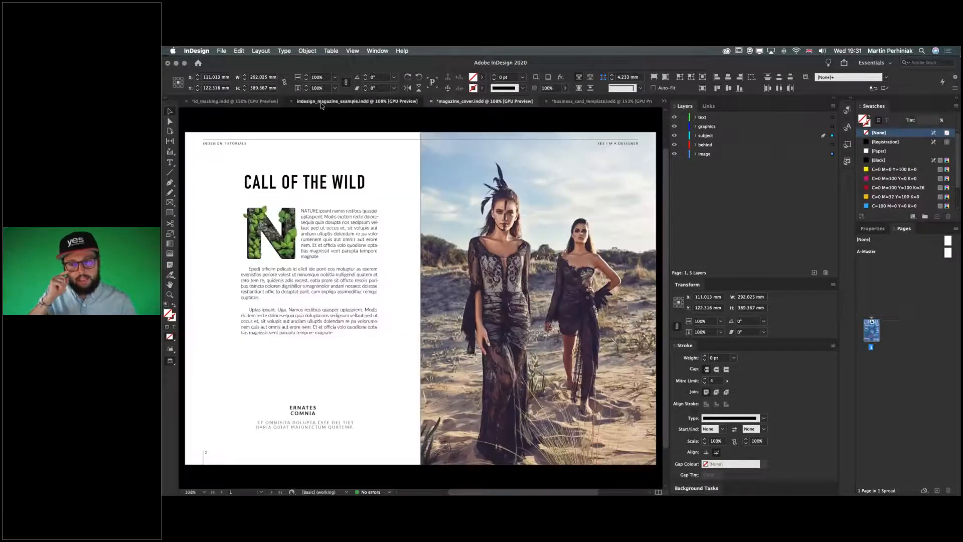
left_click(834, 98)
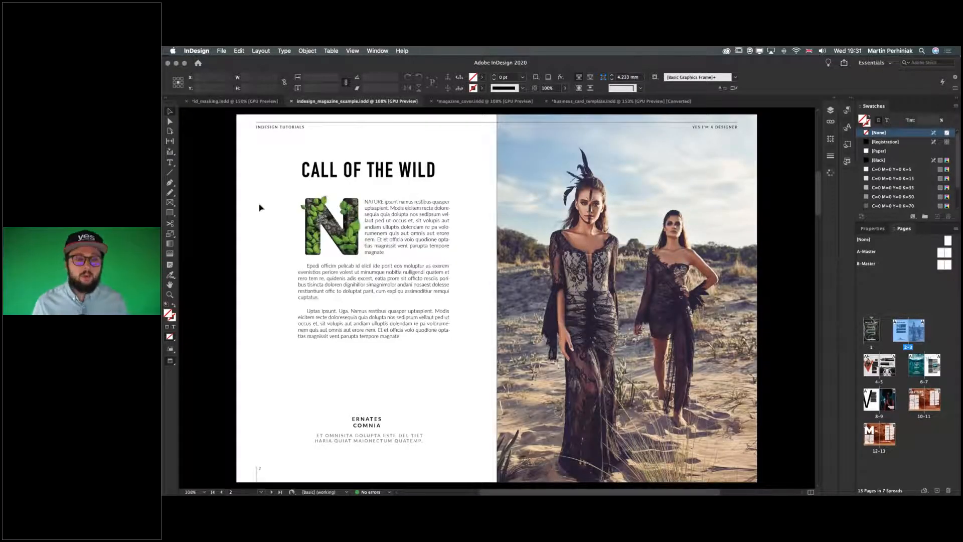
left_click(369, 175)
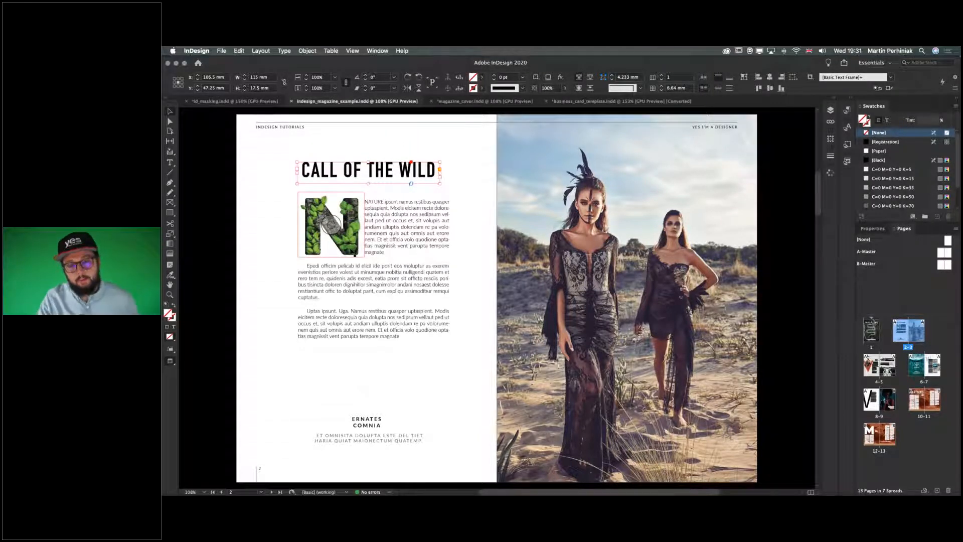
left_click(354, 254)
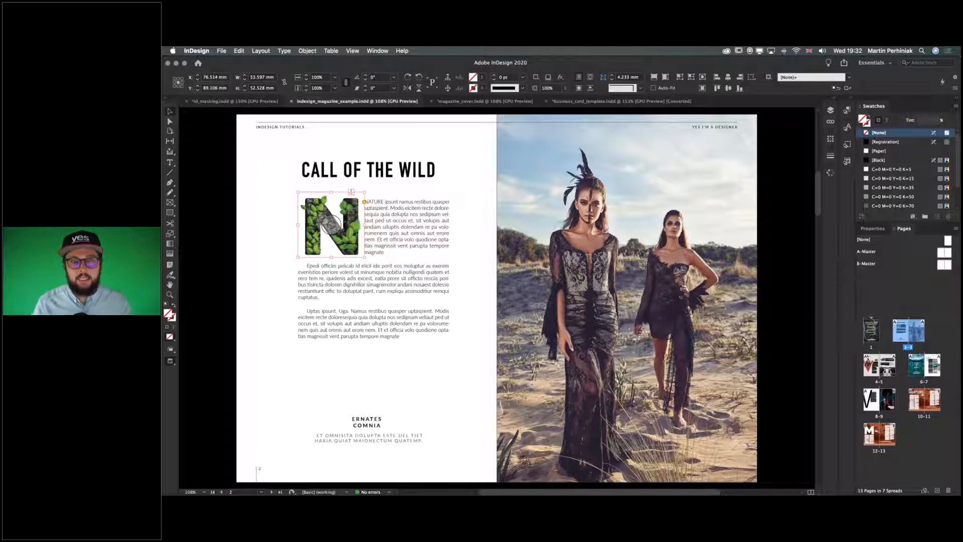
left_click(249, 215)
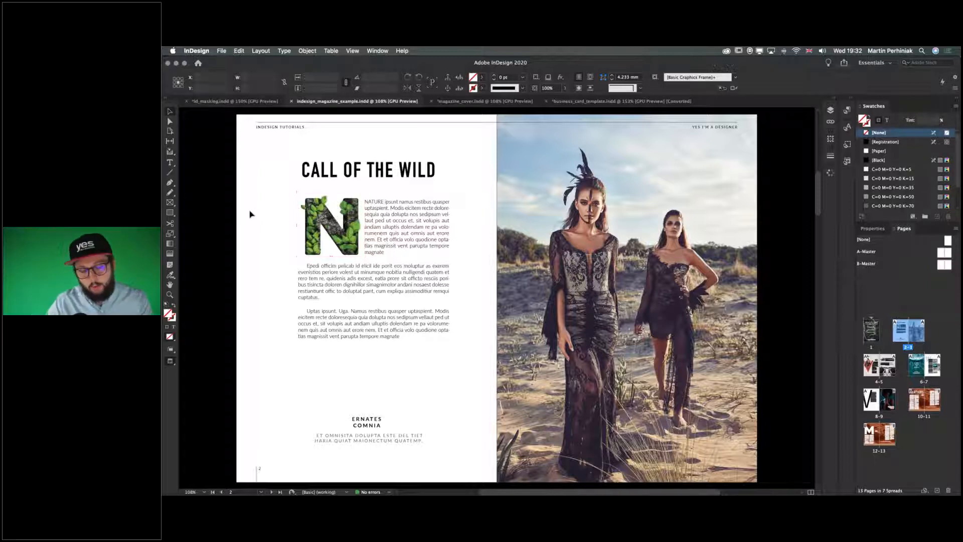
Open the leafy N's original artwork.psd in Photoshop and hide both leaves layers.
left_click(344, 226)
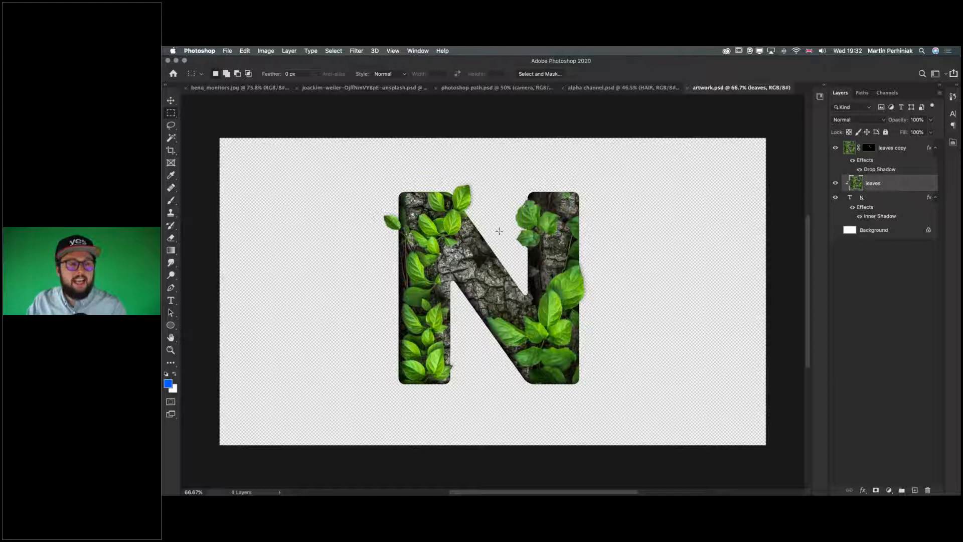
left_click(874, 303)
left_click_drag(833, 181, 831, 155)
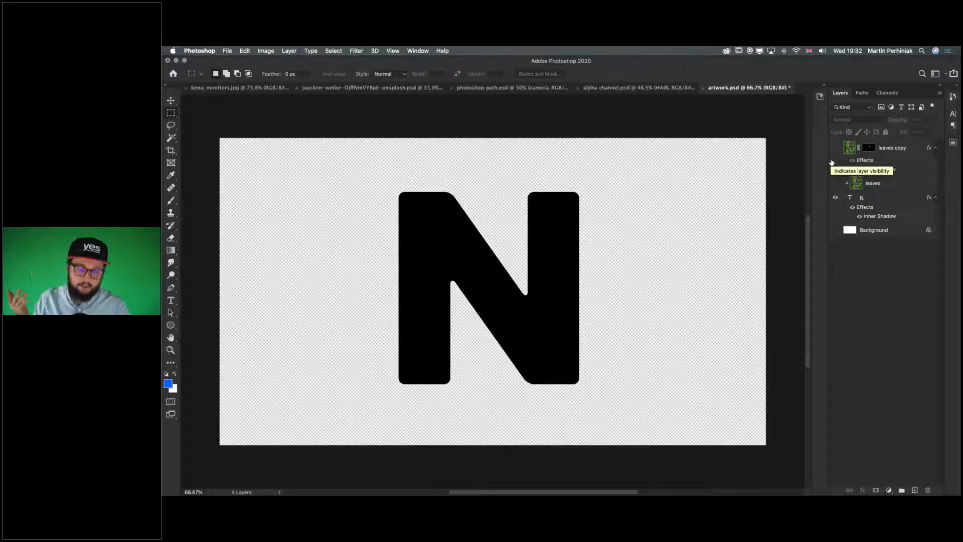
Check the font of the live text letter N with the Type tool and leave text editing.
key("t")
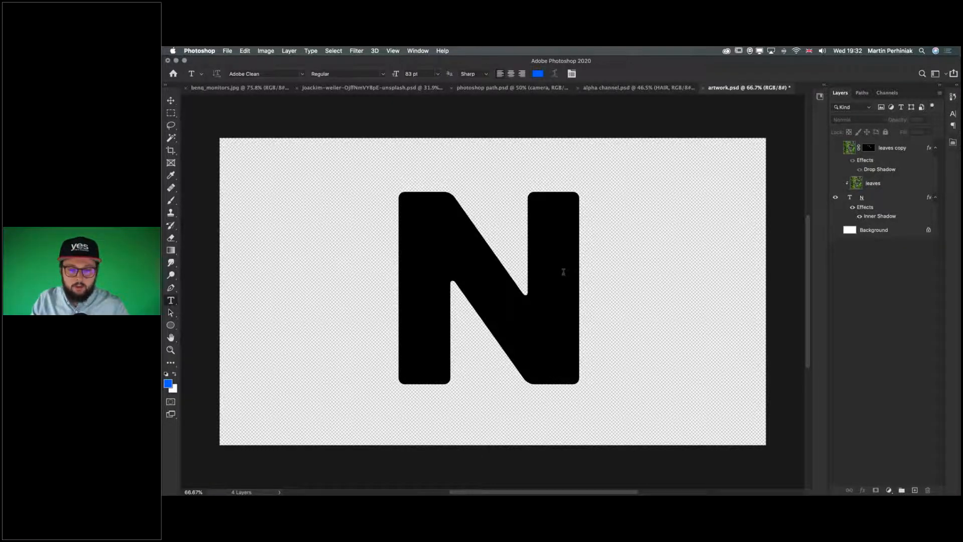
left_click(407, 261)
key("super+a")
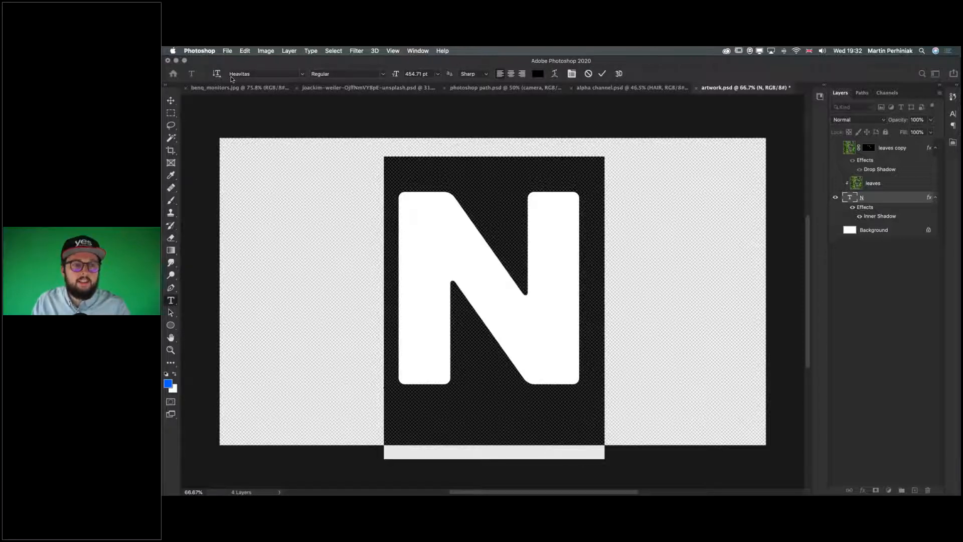
key("super+h")
key("super+Return")
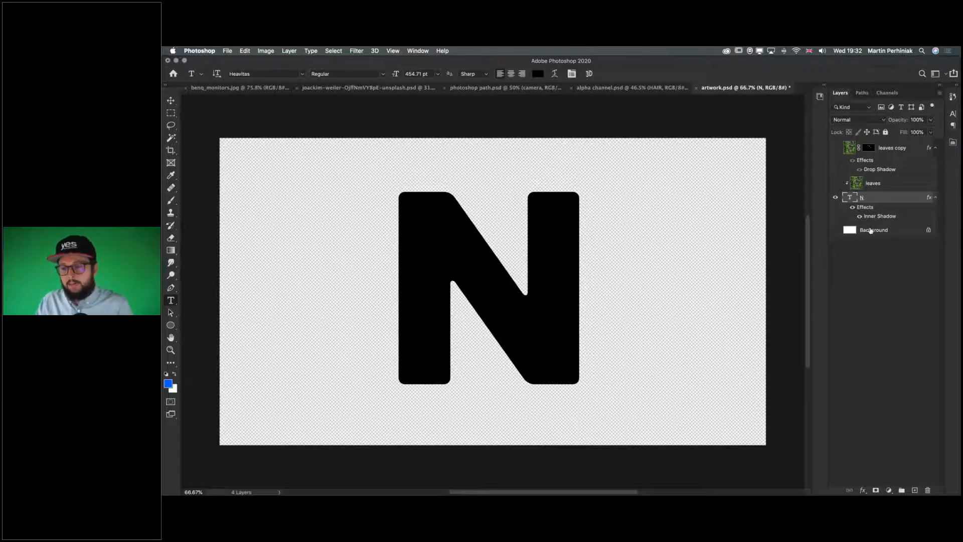
Show the Background and leaves layers, and release and reapply the clipping mask of the leaves layer to the letter N.
left_click(835, 229)
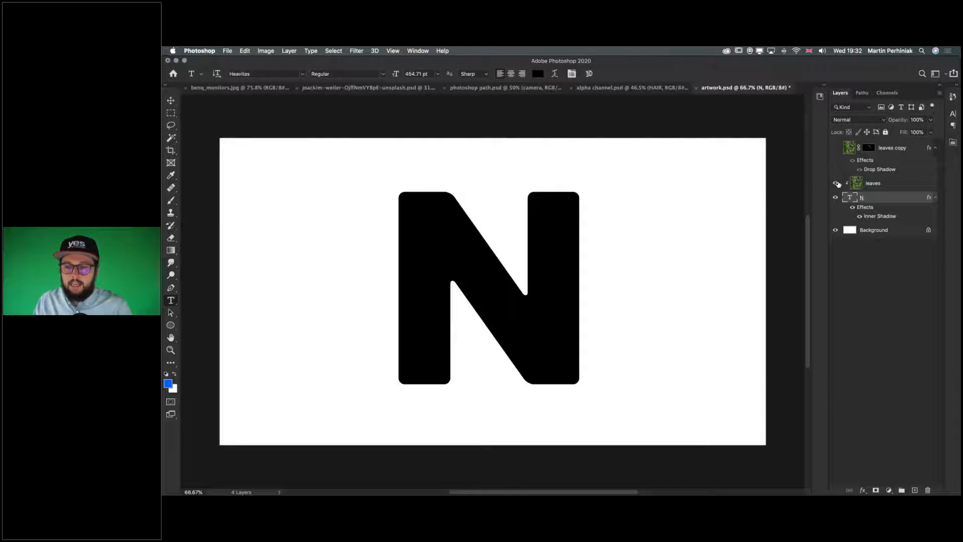
left_click(837, 184)
left_click(872, 184)
left_click(872, 188, "alt")
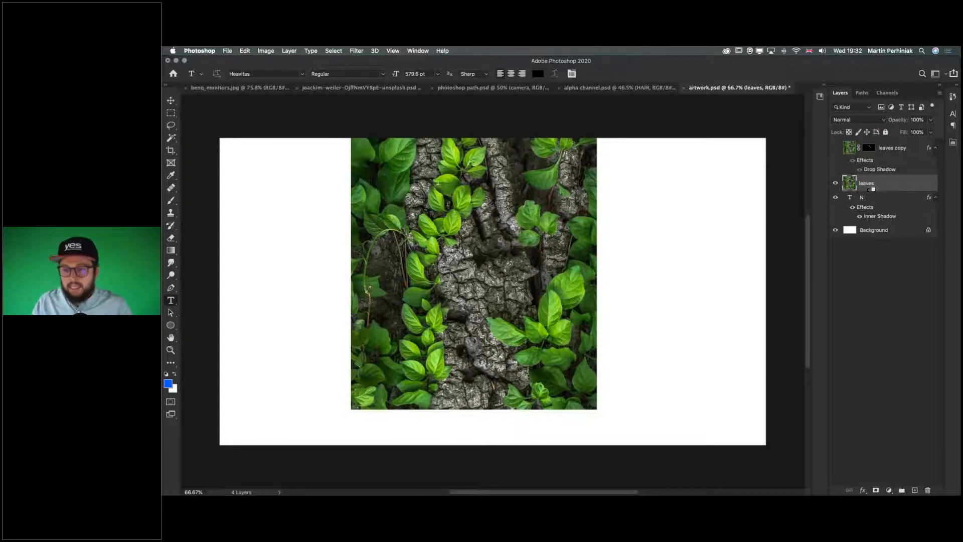
left_click(868, 190, "alt")
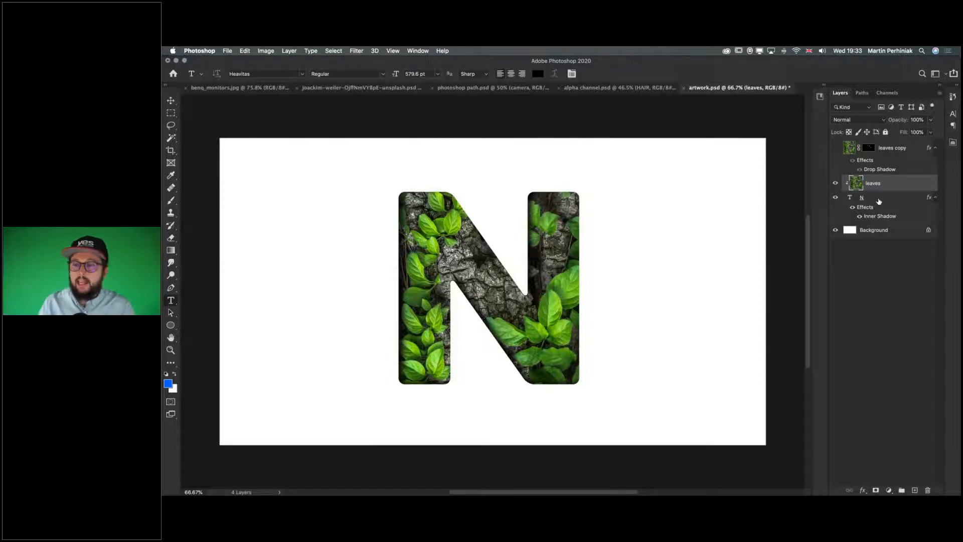
Try replacing the clipped letter N with M and Q, and cancel the text edit.
double_click(570, 258)
left_click(414, 247)
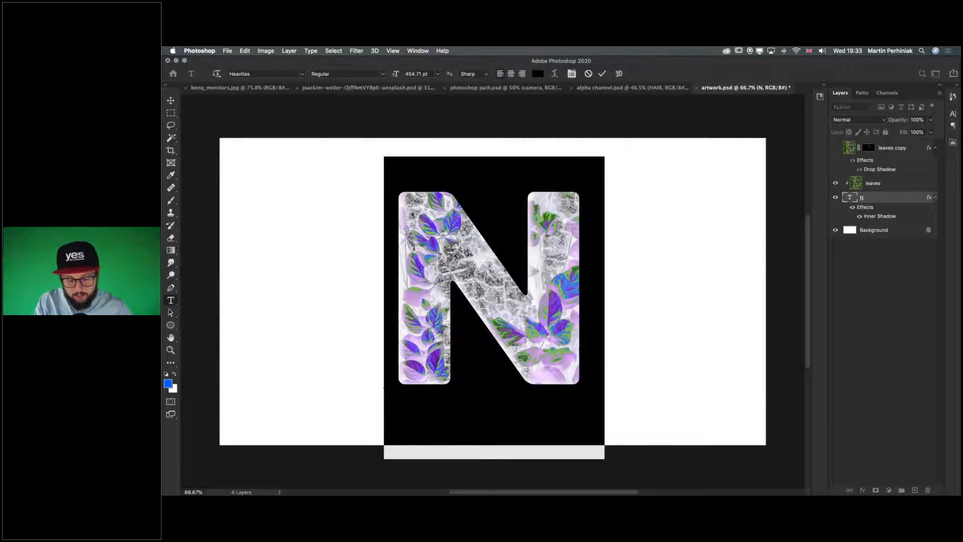
type("M")
key("BackSpace")
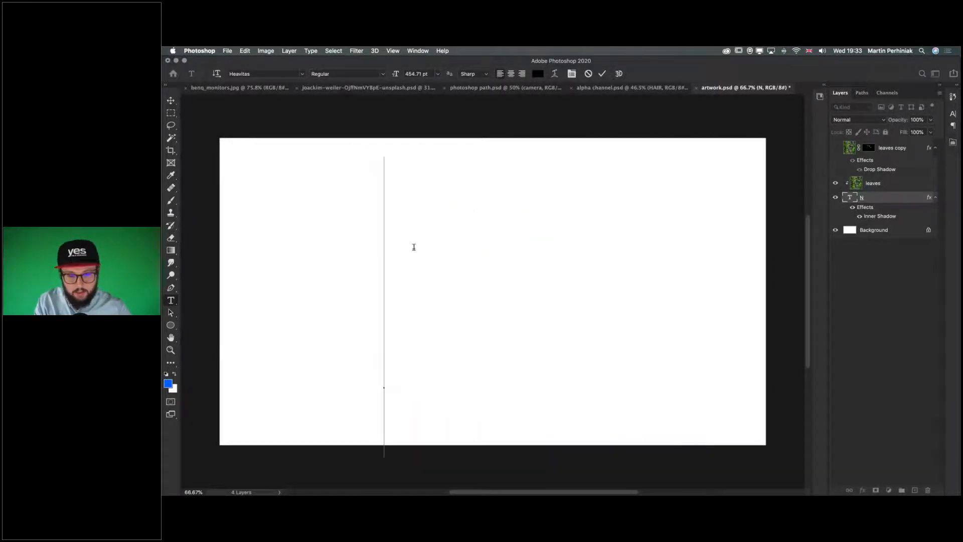
type("Q")
key("Escape")
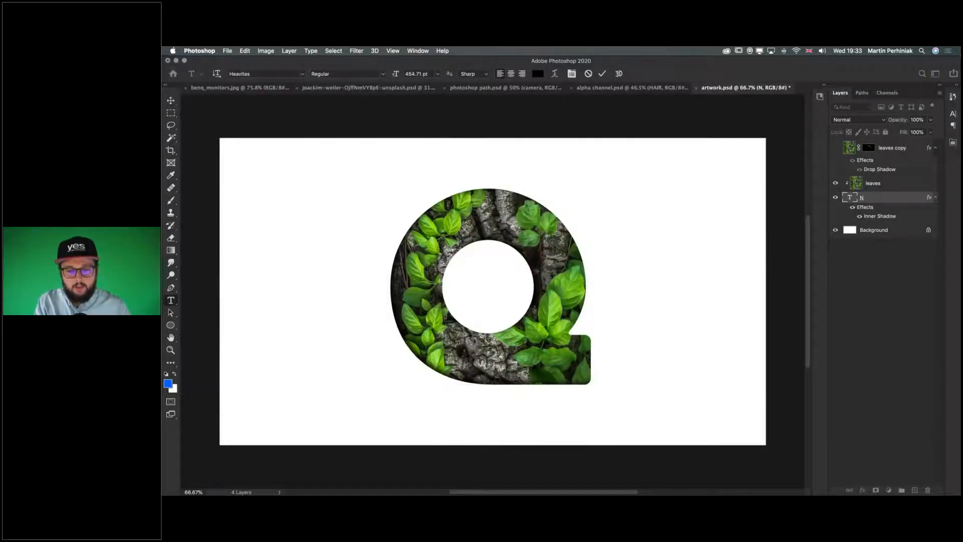
Compare the letter N with and without its Inner Shadow effect, enlarging the artwork to 200%.
key("v")
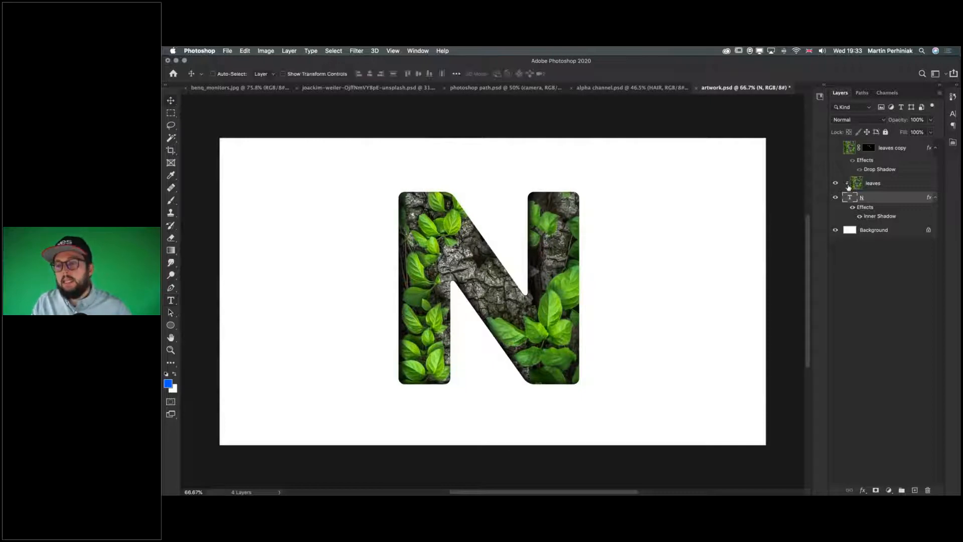
left_click(853, 208)
left_click(853, 208)
left_click(853, 208)
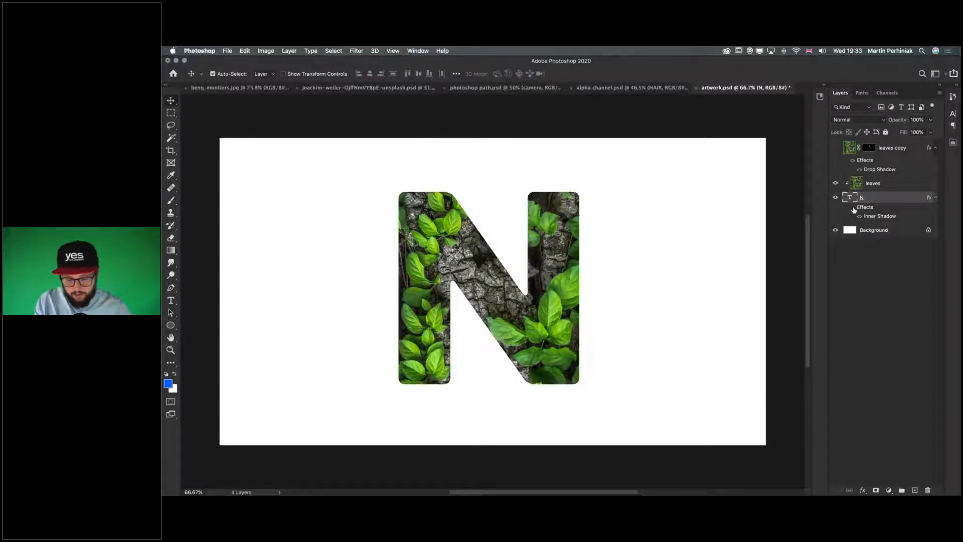
key("super+plus")
key("super+plus")
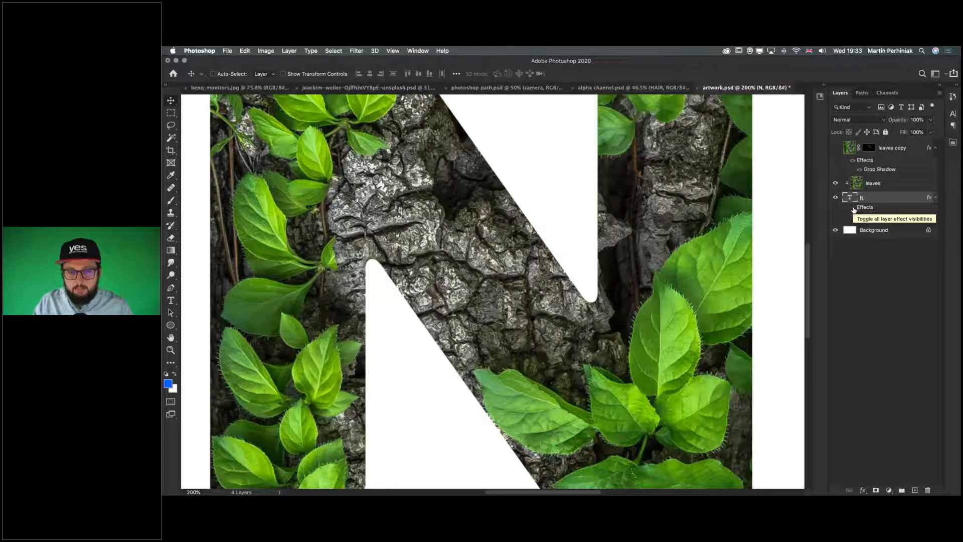
Compare the N text layer with and without its Inner Shadow effect, leaving the effect shown.
left_click(853, 208)
scroll(853, 210, "down", 3)
scroll(853, 209, "left", 4)
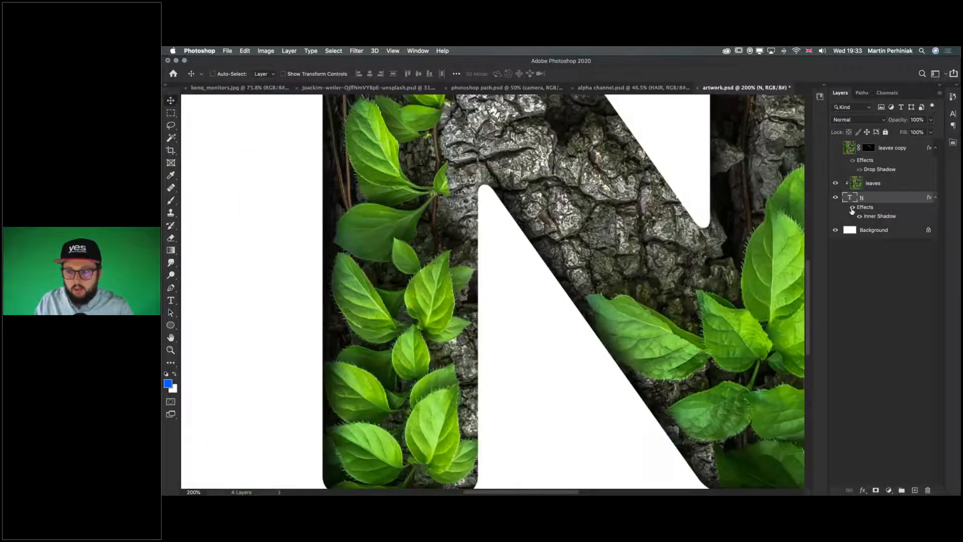
left_click(853, 208)
left_click(853, 208)
left_click(853, 208)
left_click(852, 208)
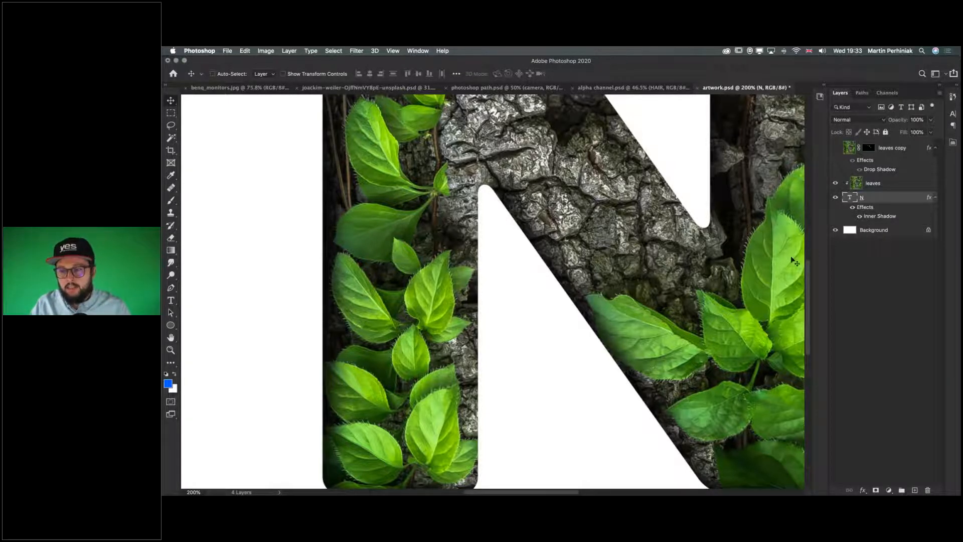
left_click(851, 208)
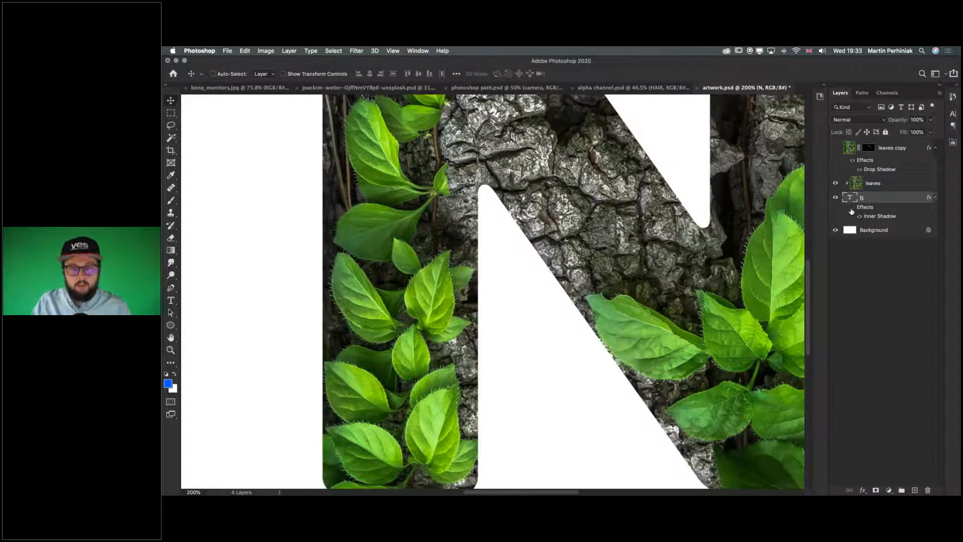
left_click(851, 208)
key("super+1")
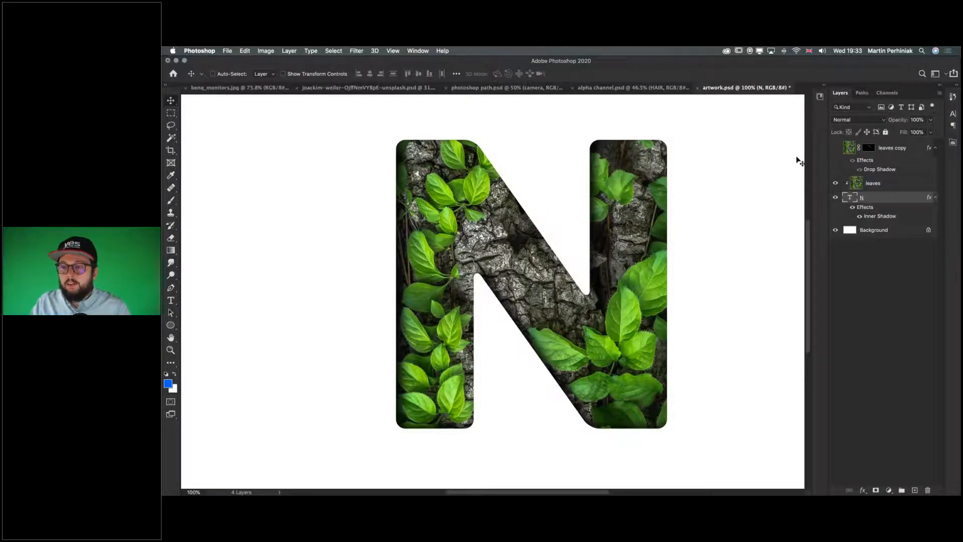
Show the leaves copy layer and temporarily disable its layer mask to reveal the full photo, then re-enable the mask.
left_click(860, 149)
left_click(860, 148)
left_click(869, 148, "shift")
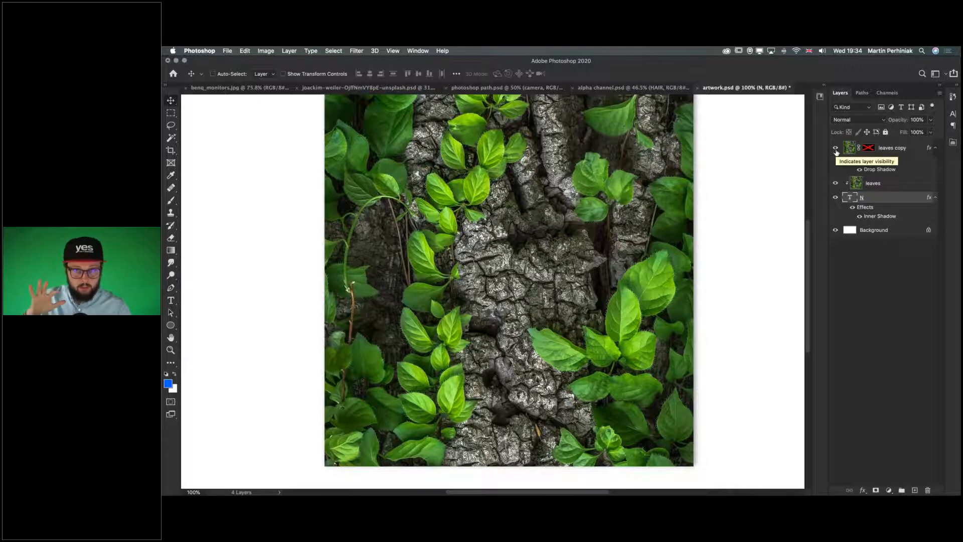
left_click(868, 147, "shift")
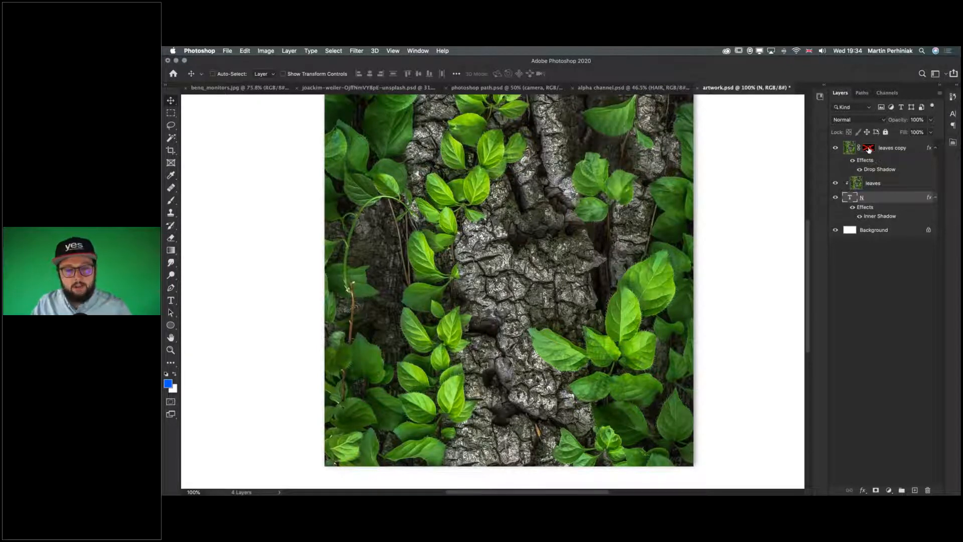
scroll(495, 182, "up", 2)
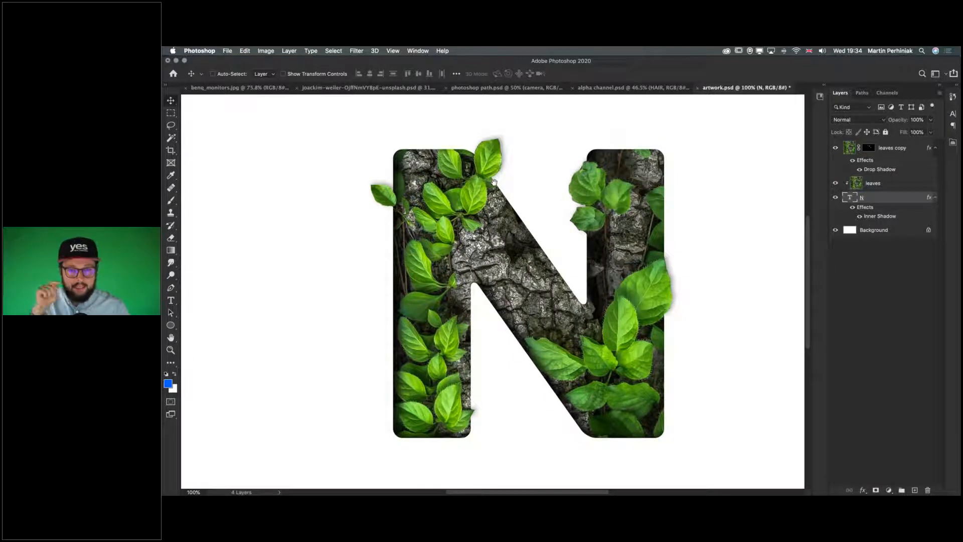
Delete the leaves copy layer's mask and replace it with a new black mask that hides the whole layer.
right_click(867, 149)
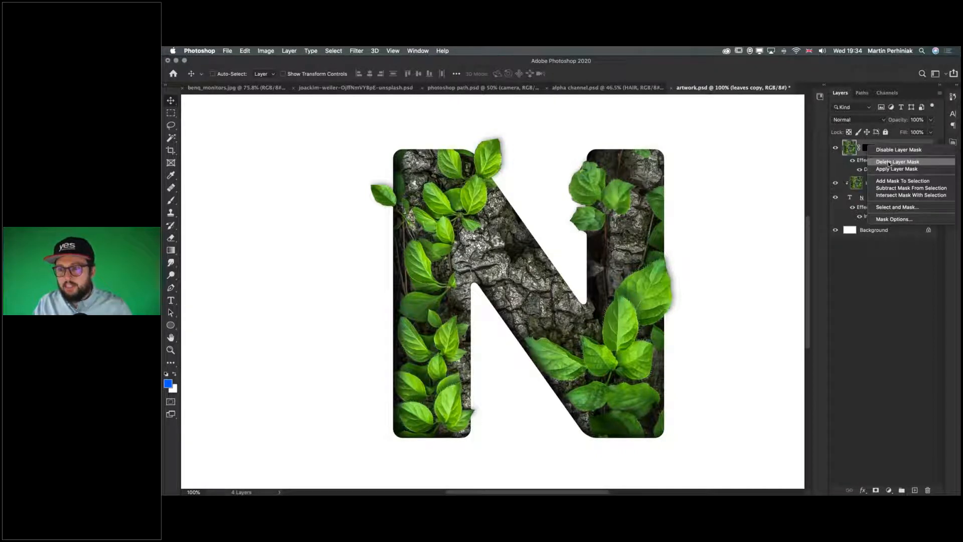
left_click(888, 163)
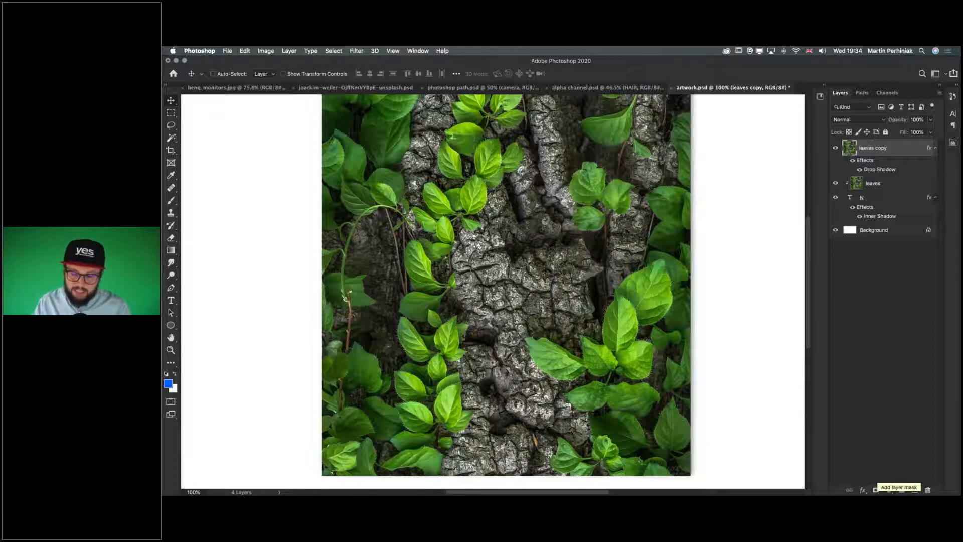
left_click(877, 490, "alt")
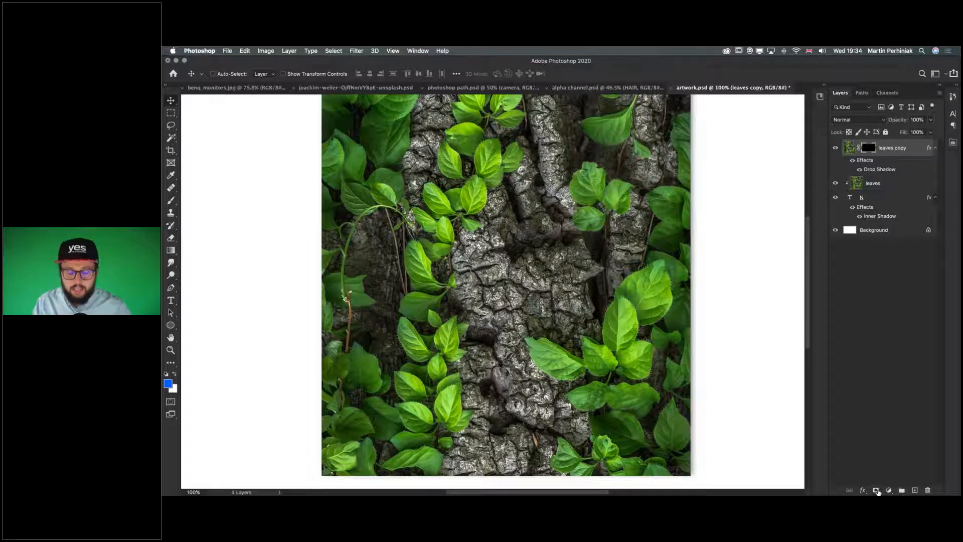
Brush white on the leaves copy mask to reveal the leaf overhanging the N's upper-left edge, and brush black around it to trim the excess.
key("b")
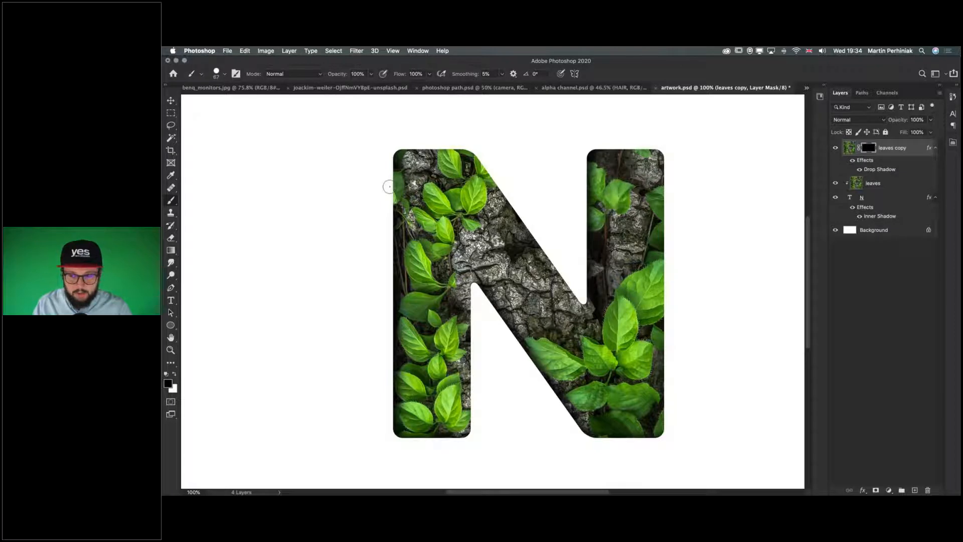
key("x")
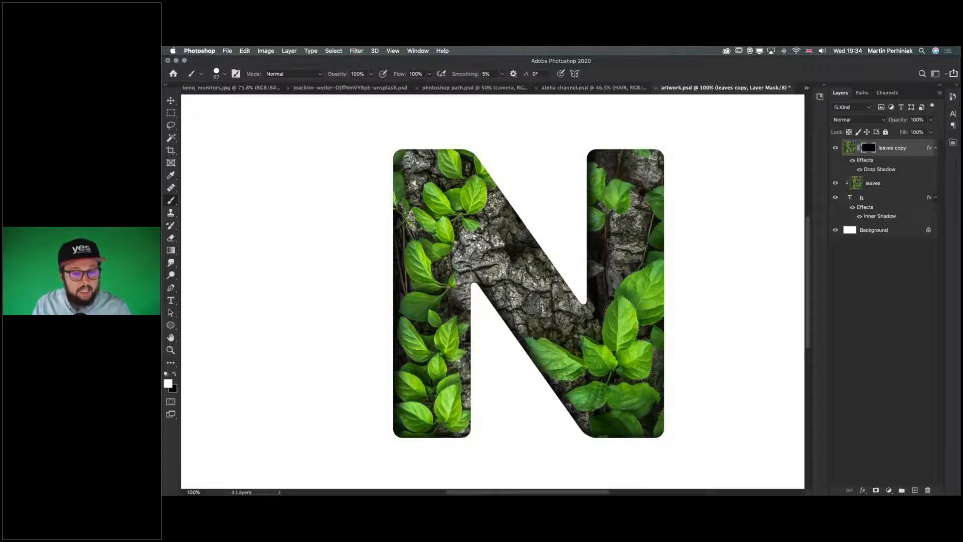
mouse_move(384, 186)
left_mouse_down()
mouse_move(377, 173)
mouse_move(371, 190)
mouse_move(389, 212)
left_mouse_up()
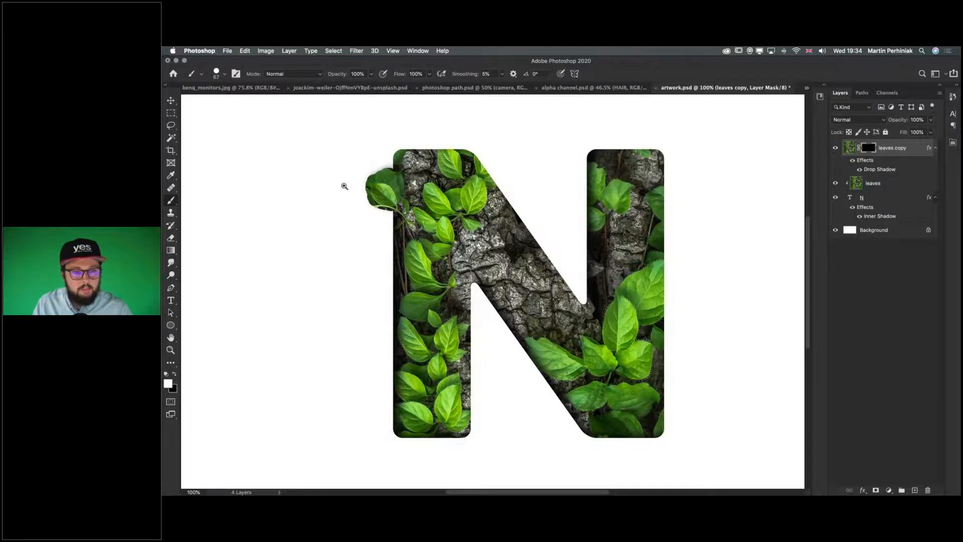
mouse_move(344, 186)
left_mouse_down()
mouse_move(396, 200)
mouse_move(387, 197)
mouse_move(411, 236)
mouse_move(441, 252)
mouse_move(432, 160)
mouse_move(446, 169)
mouse_move(431, 160)
left_mouse_up()
key("x")
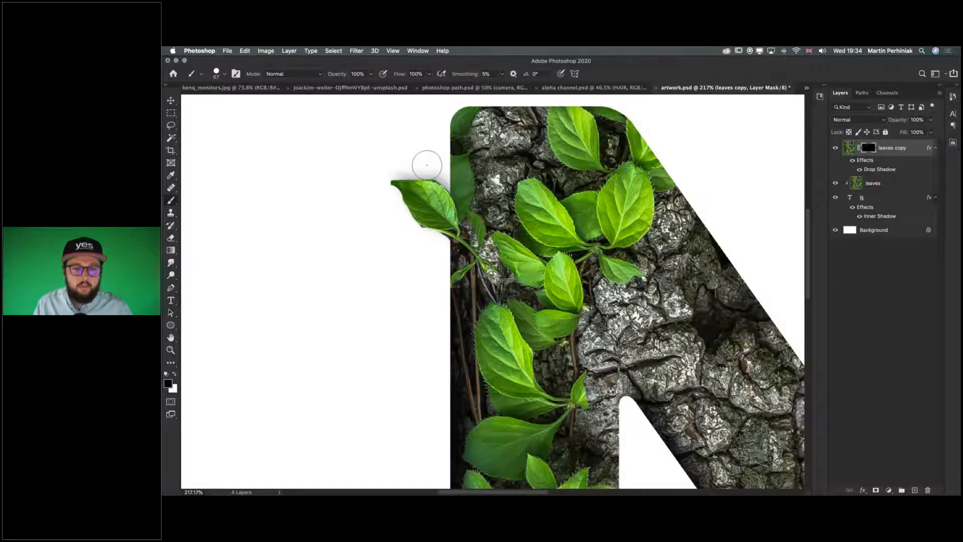
left_click_drag(379, 189, 385, 188)
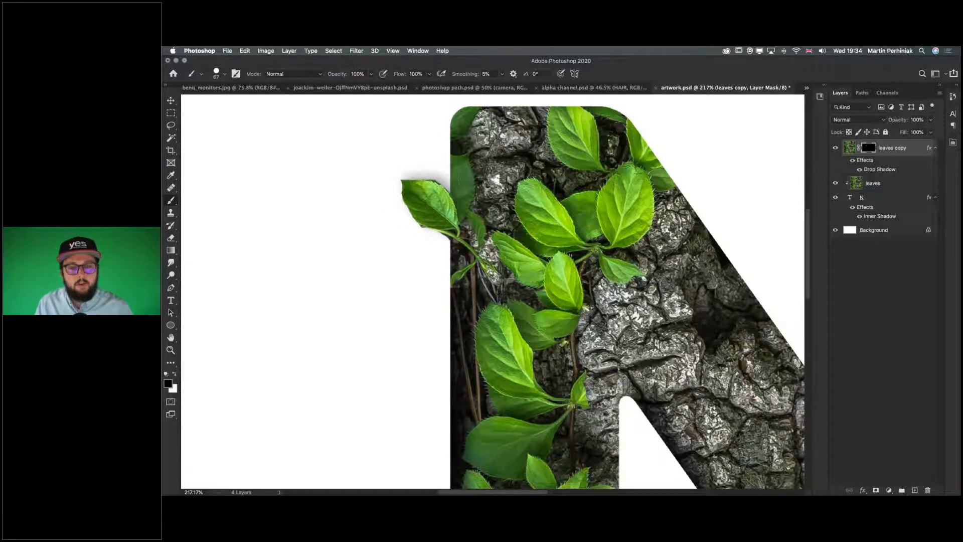
scroll(467, 211, "down", 5)
scroll(461, 212, "down", 3)
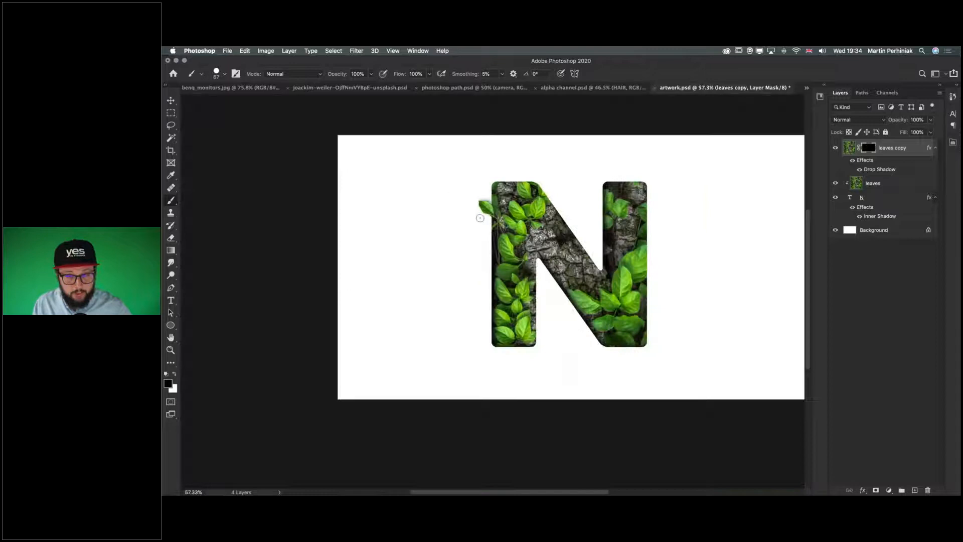
Fit the artwork in view with the Move tool active and switch to InDesign's magazine spread.
key("v")
key("super")
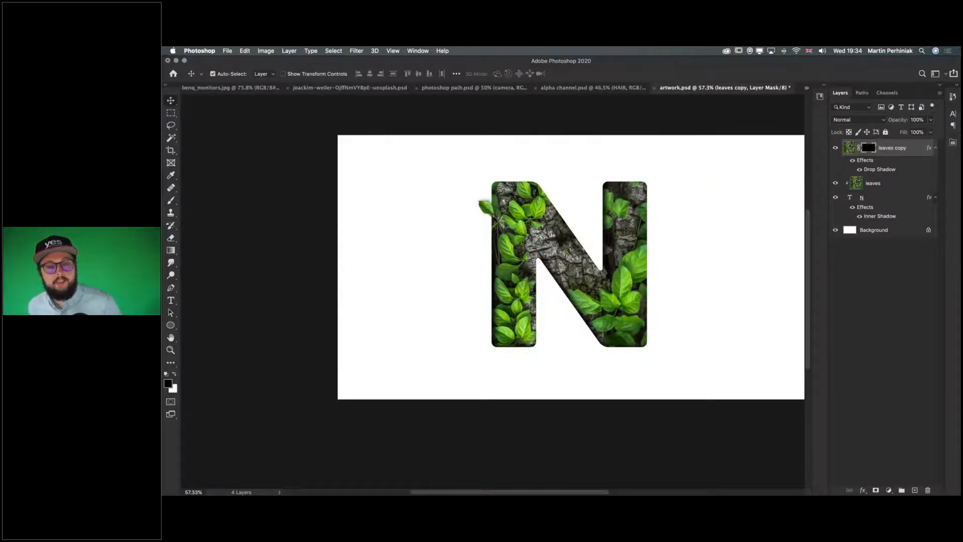
key("super+0")
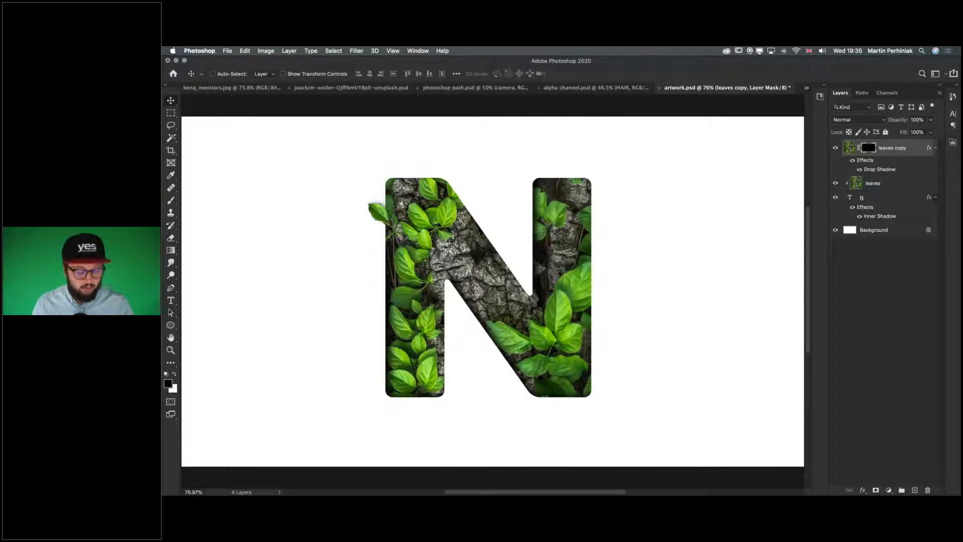
key("super+w")
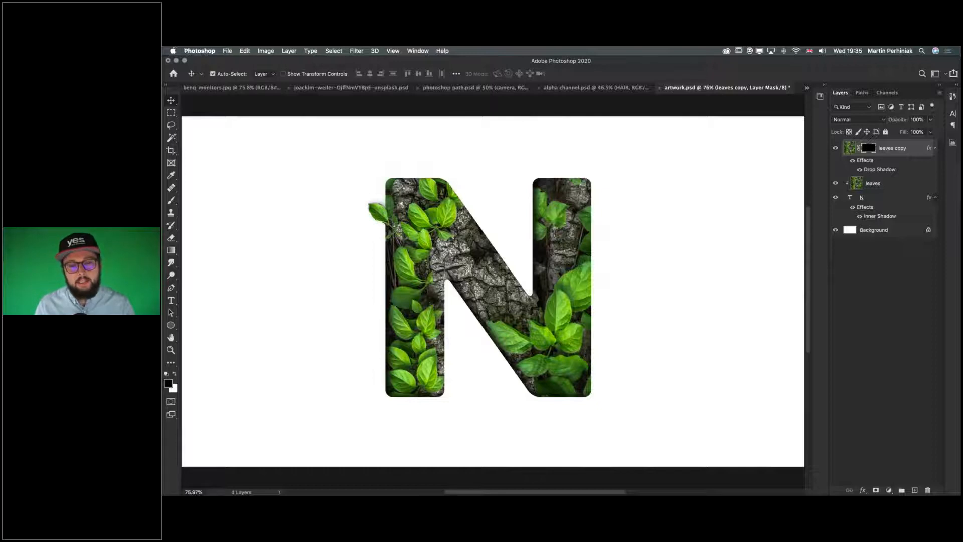
left_click(543, 203)
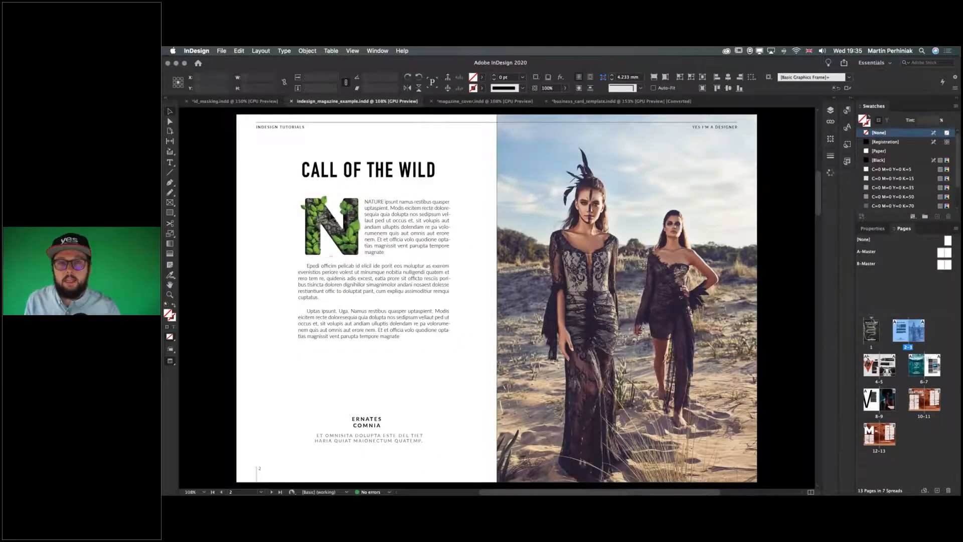
Remove the leafy N artwork from the Call of the Wild text and paste it inline at the start of the first paragraph.
left_click_drag(343, 208, 454, 192)
key("Delete")
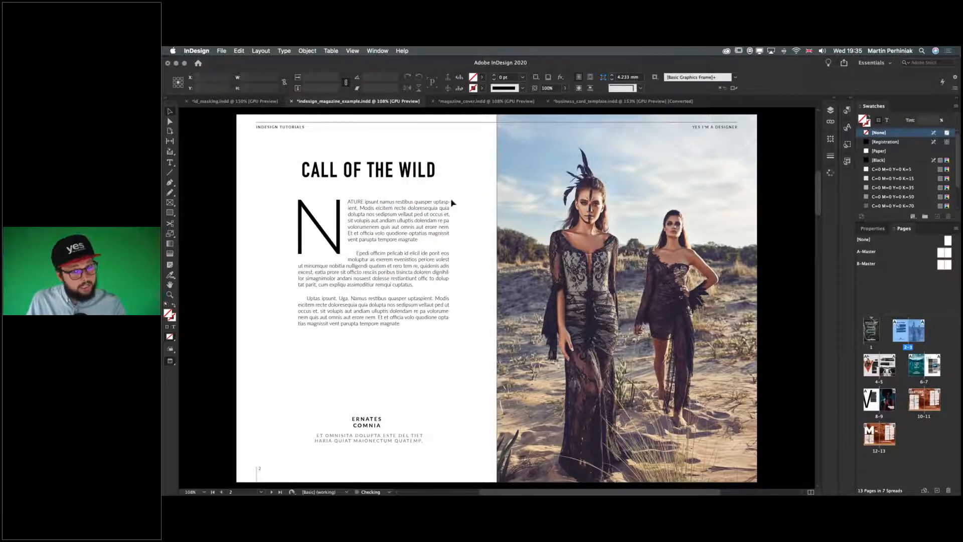
double_click(380, 231)
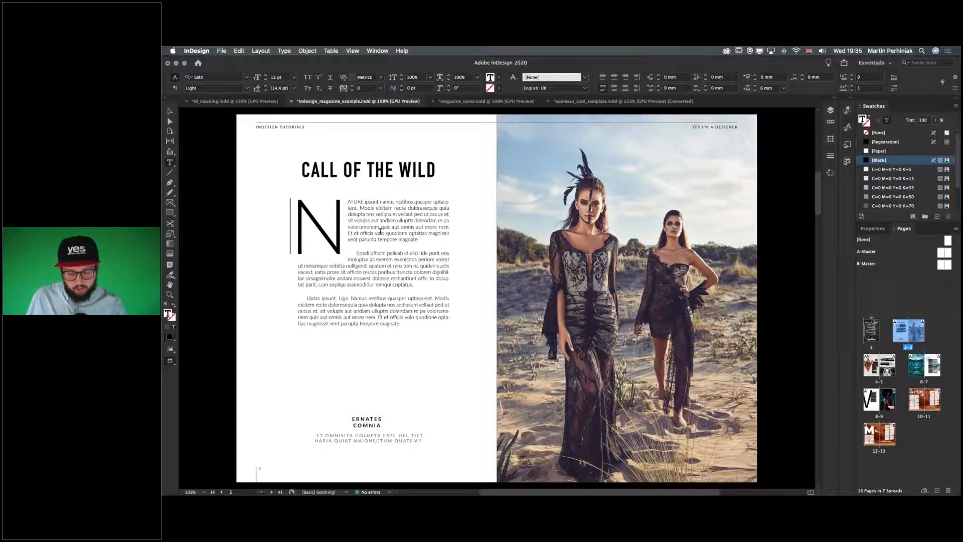
key("super+v")
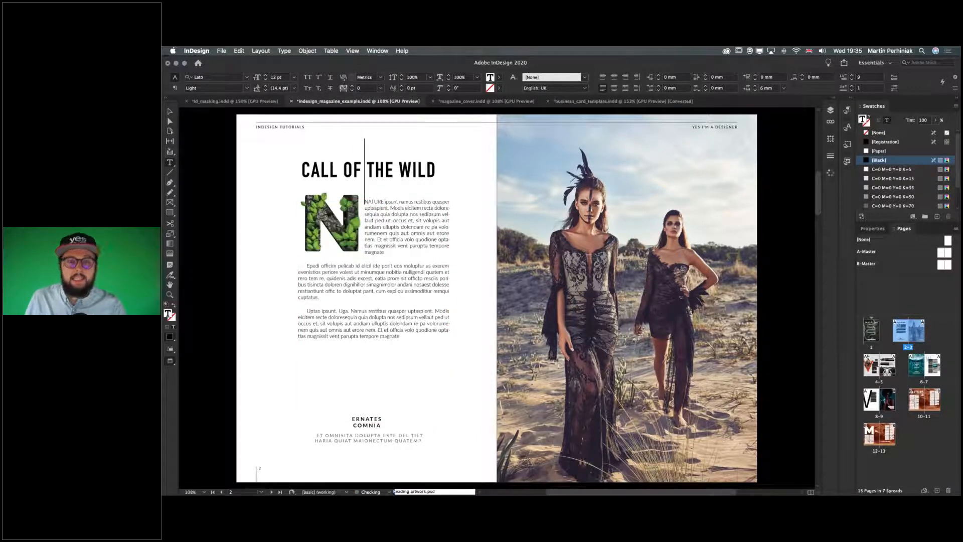
key("Escape")
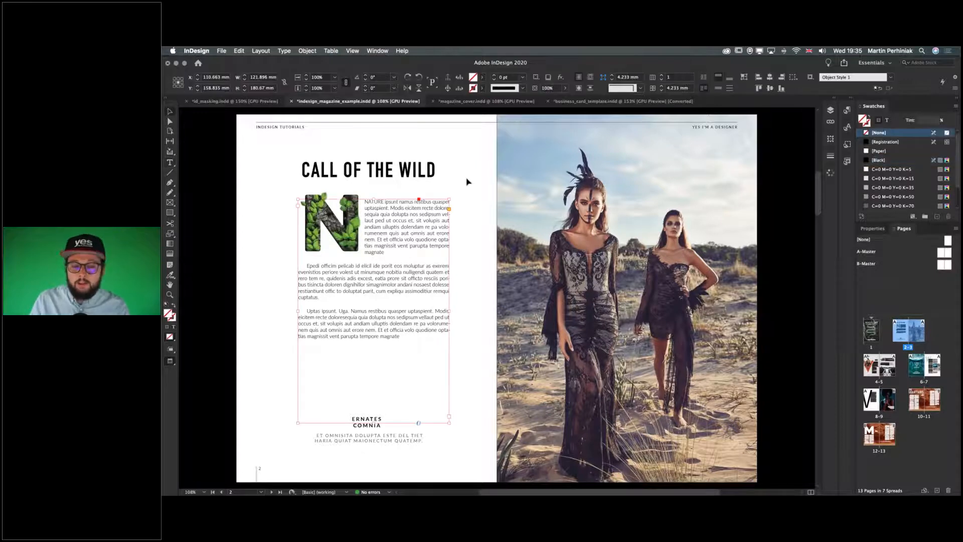
left_click(466, 182)
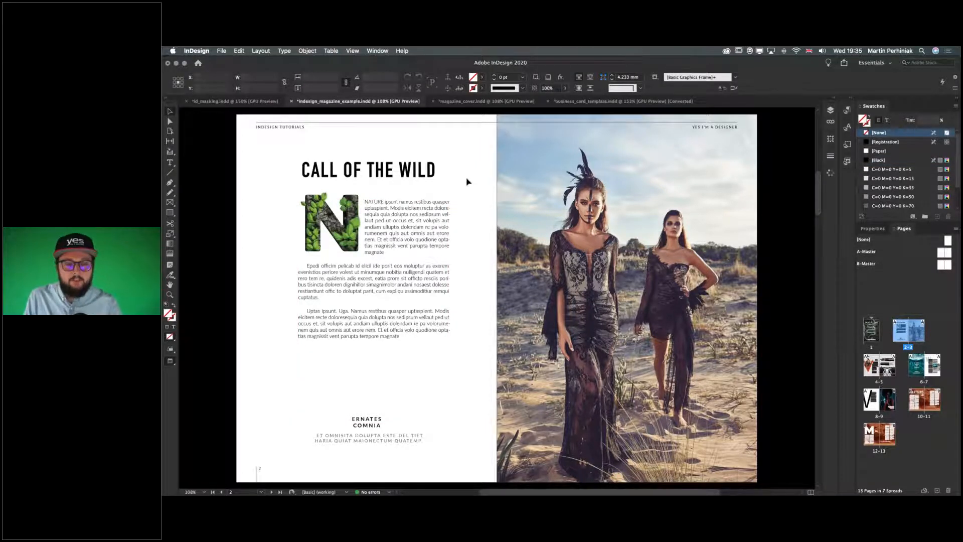
Try other drop cap line counts, such as 6 and 8, on the first paragraph and set it back to 9 lines.
key("z")
left_click_drag(288, 185, 431, 281)
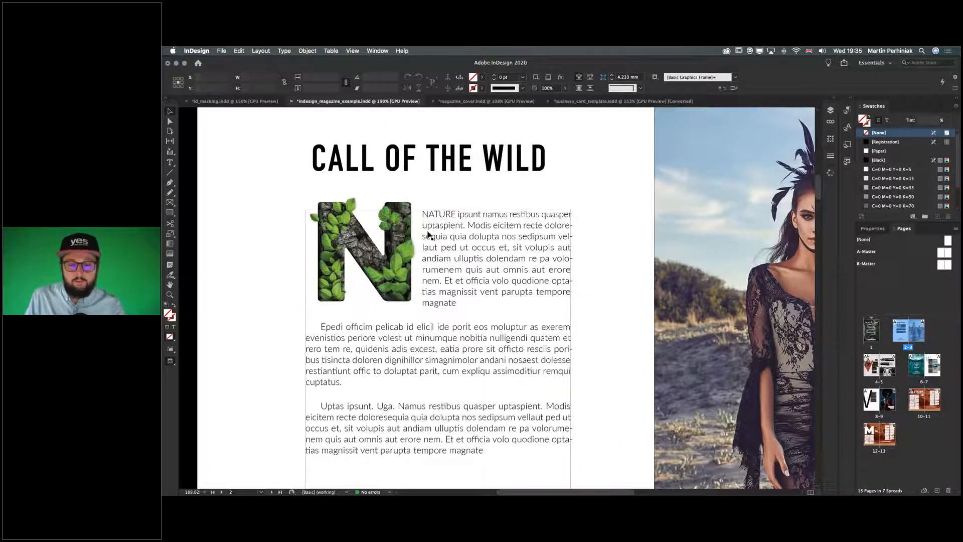
double_click(449, 234)
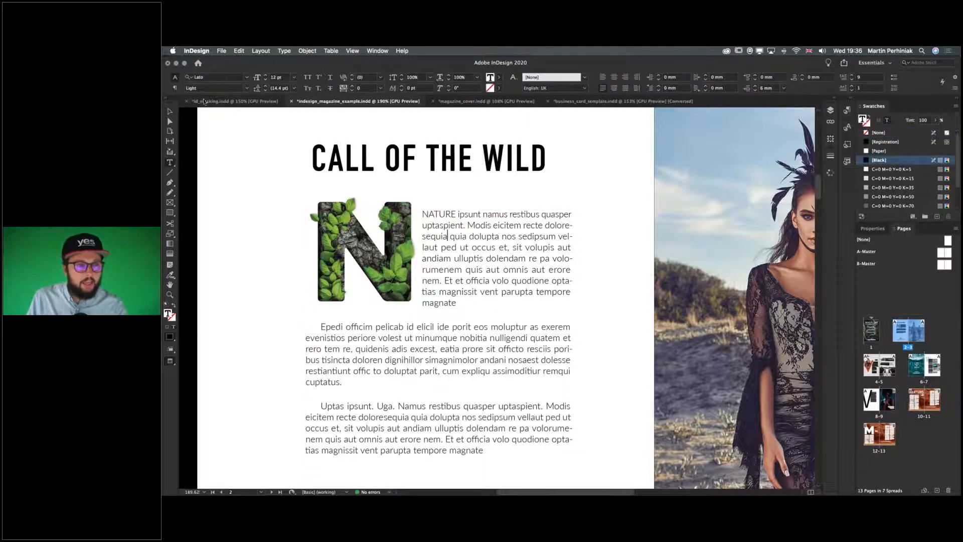
left_click(174, 88)
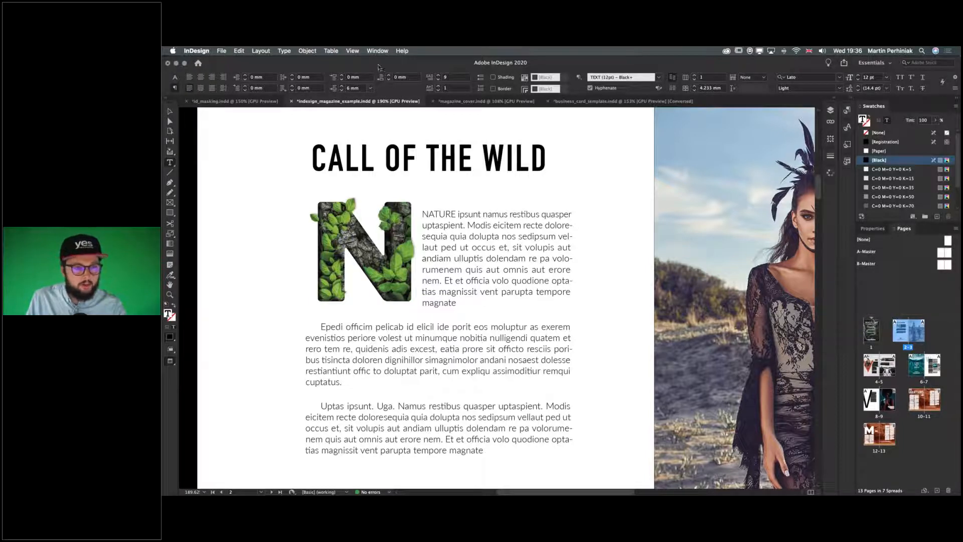
left_click(438, 80)
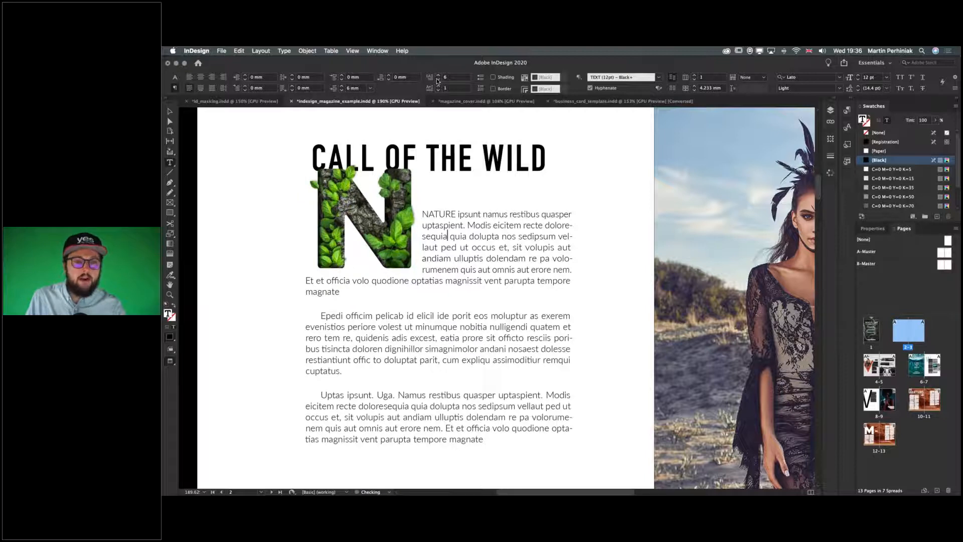
left_click(438, 75)
left_click(438, 75)
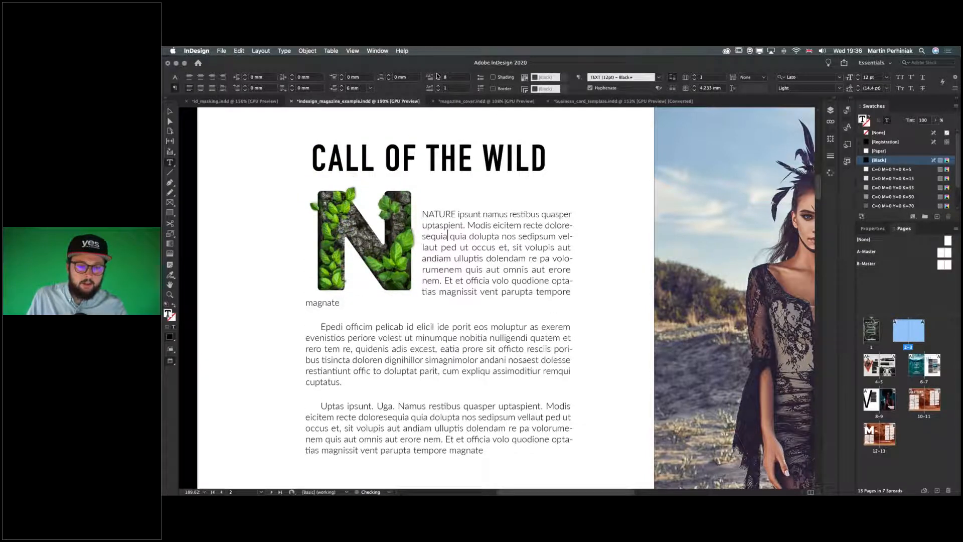
left_click(438, 75)
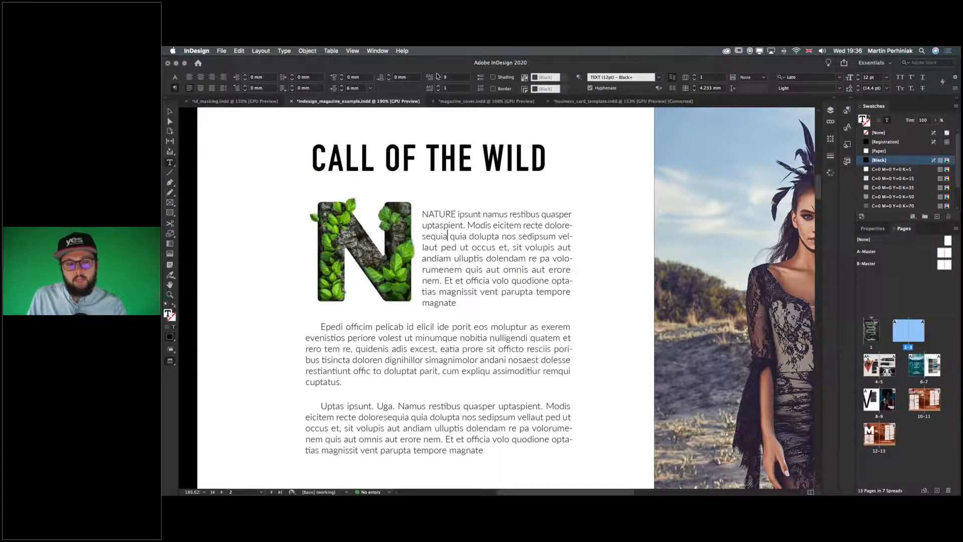
left_click(438, 75)
left_click(438, 78)
key("Escape")
left_click(258, 173)
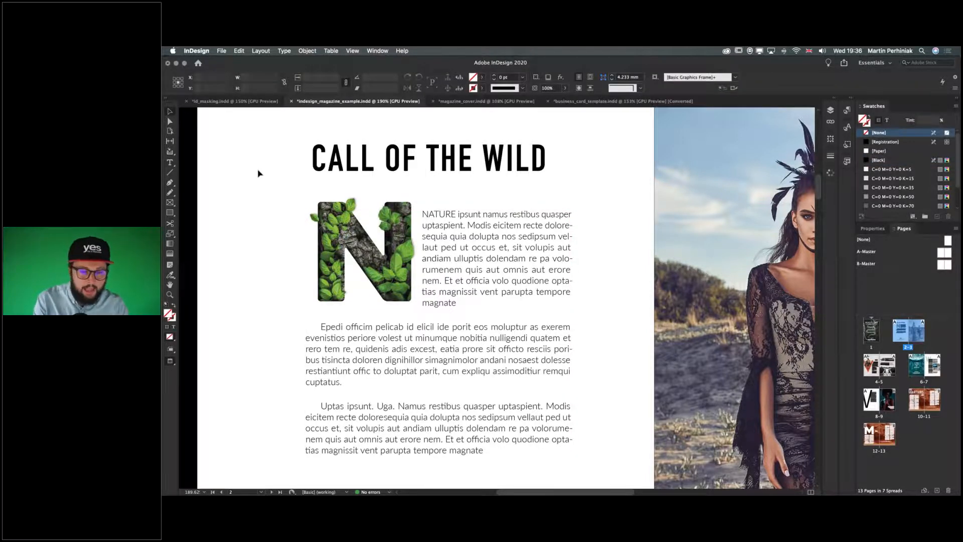
key("super+0")
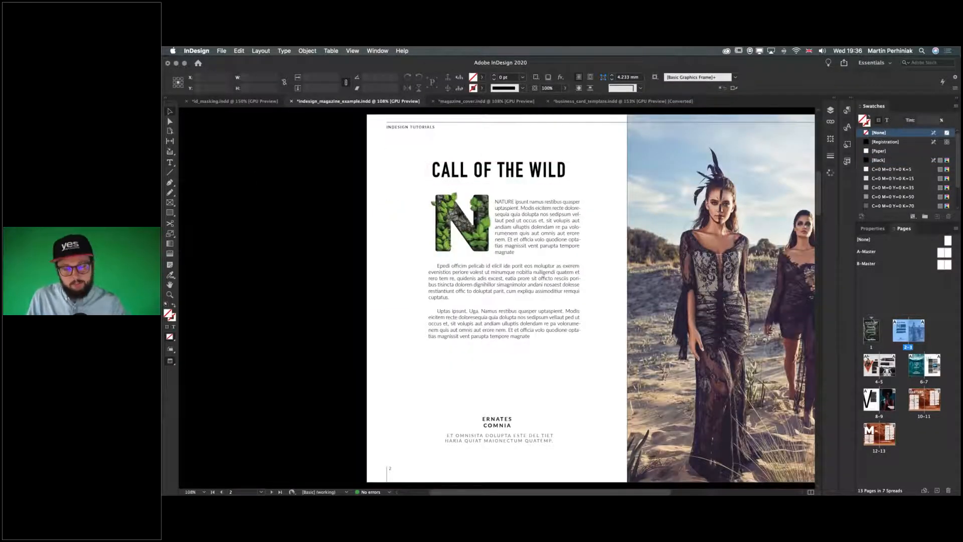
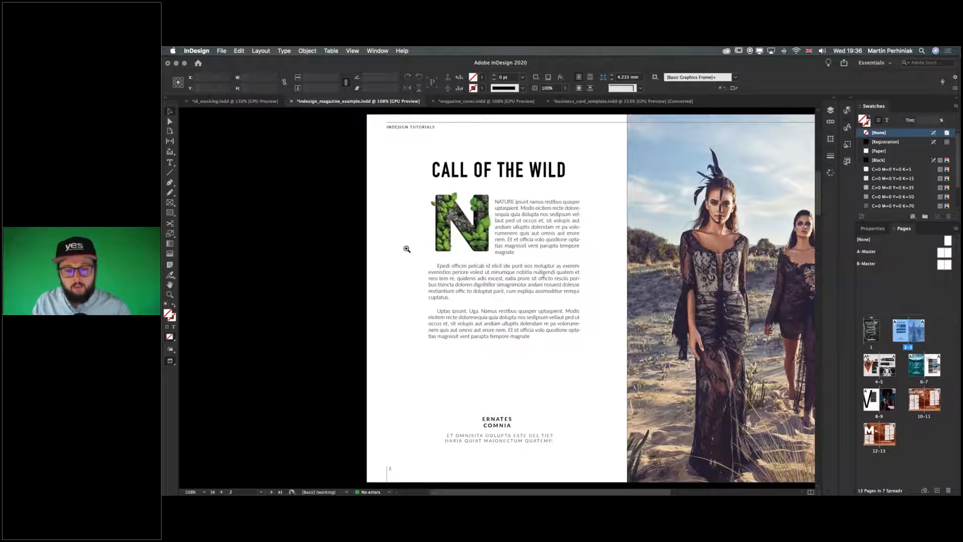
key("l")
scroll(435, 221, "up", 5)
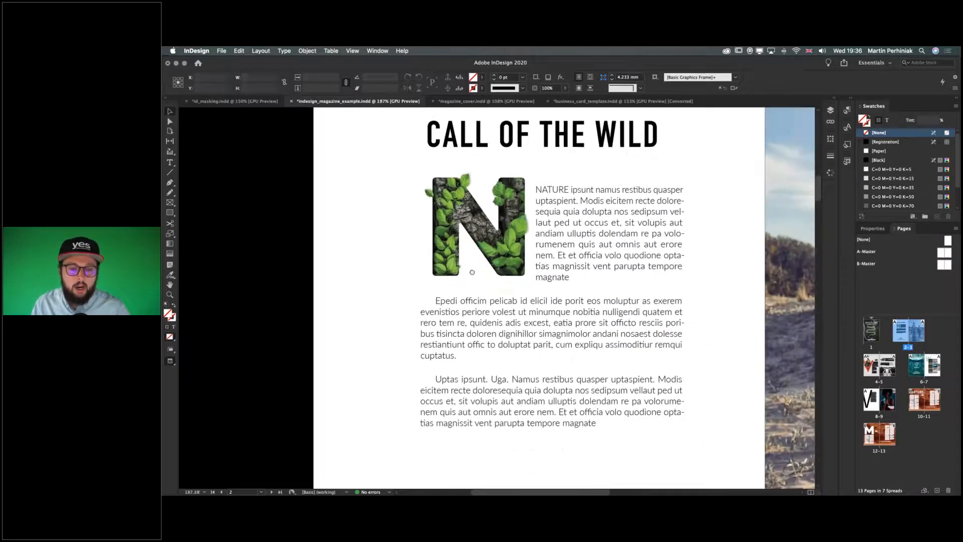
Try different space-after values on the second Call of the Wild paragraph and settle on 5 mm.
scroll(351, 271, "down", 2)
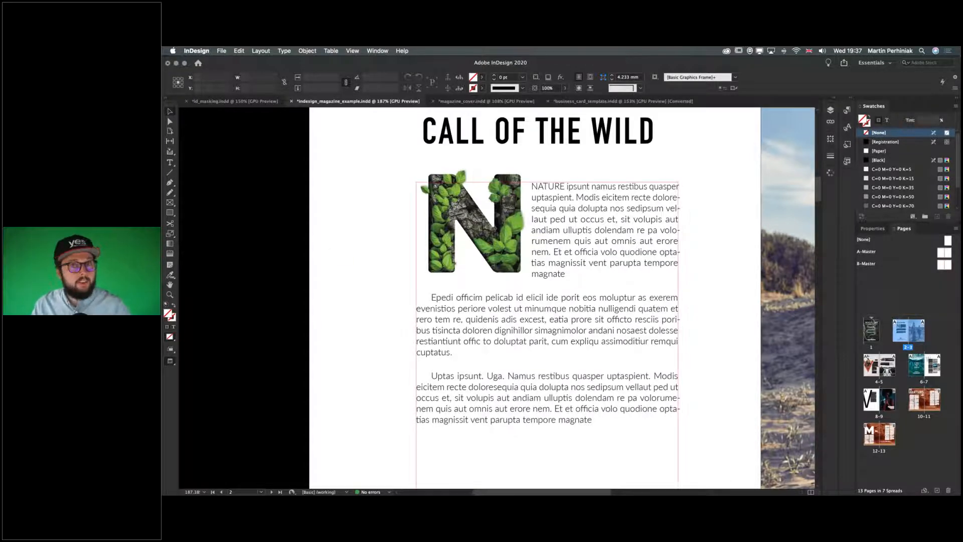
double_click(550, 296)
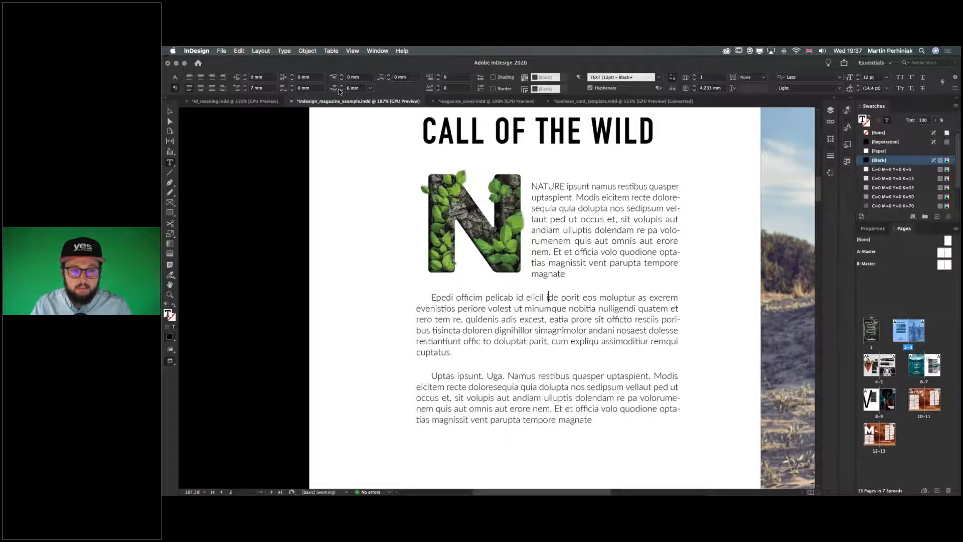
left_click(341, 90)
left_click(341, 91)
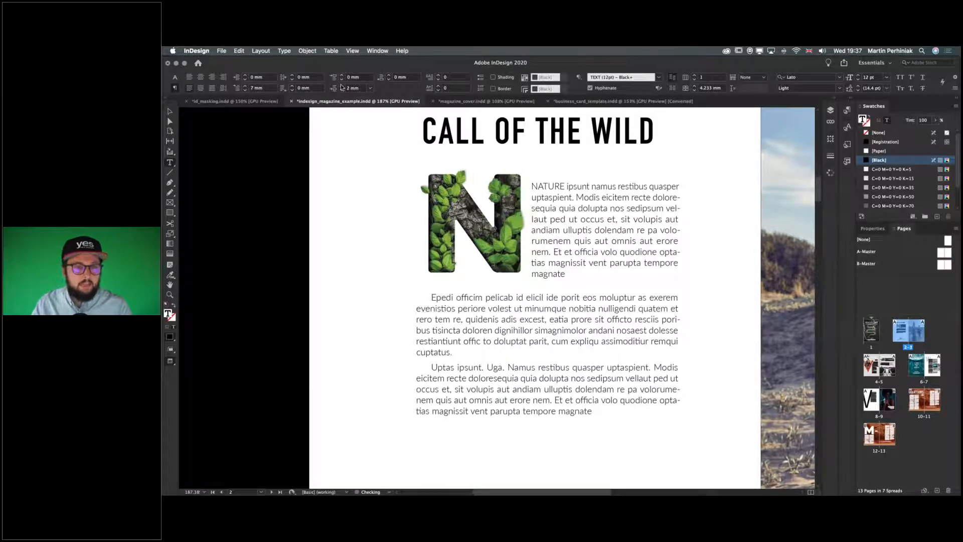
left_click(341, 87)
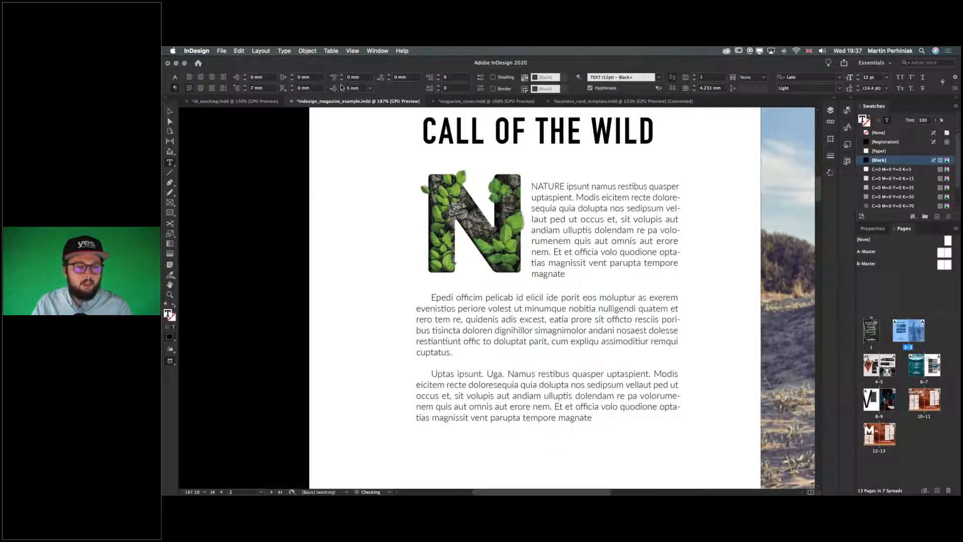
left_click(342, 91)
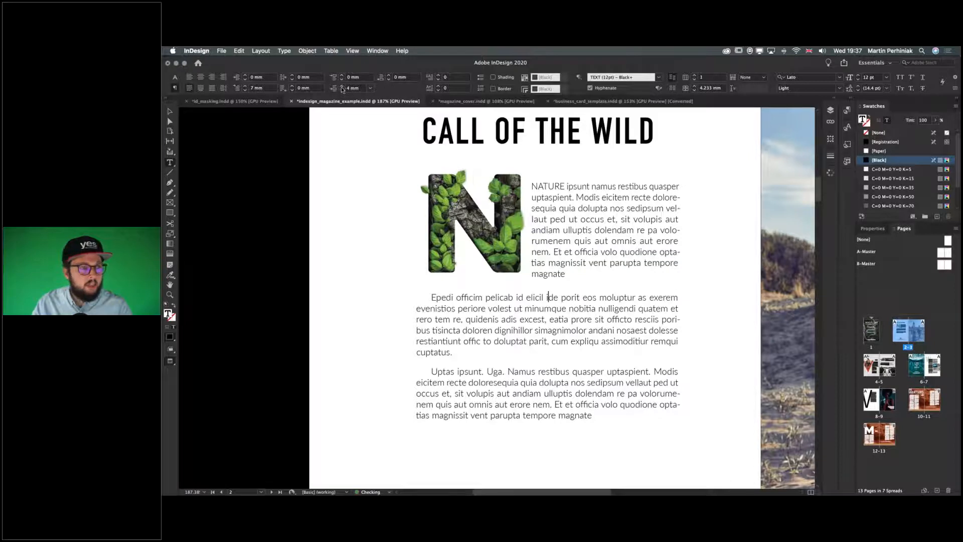
left_click(341, 86)
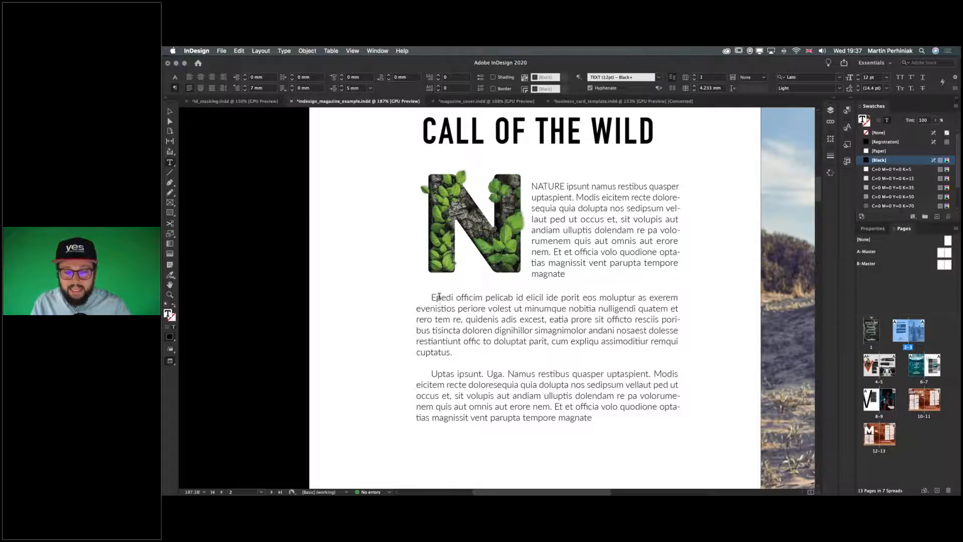
Set the first-line indent of the second and third body paragraphs to 0 mm and deselect the text.
left_click_drag(412, 297, 438, 297)
left_click_drag(445, 374, 421, 372)
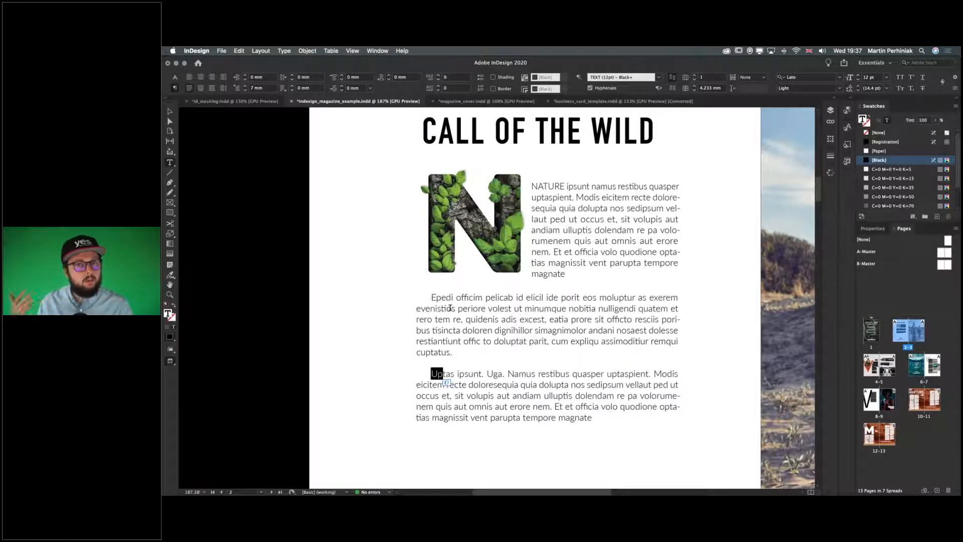
left_click_drag(497, 384, 411, 305)
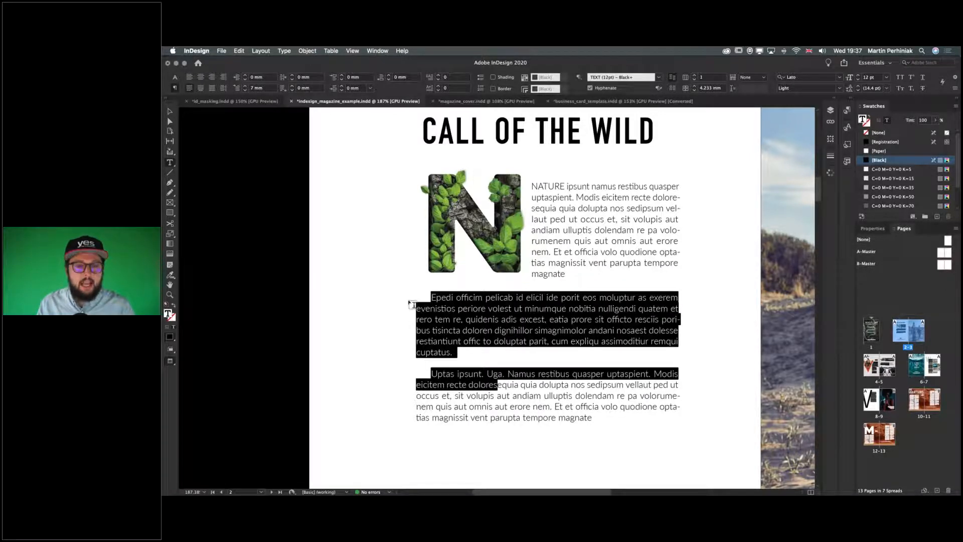
left_click(245, 90, "shift")
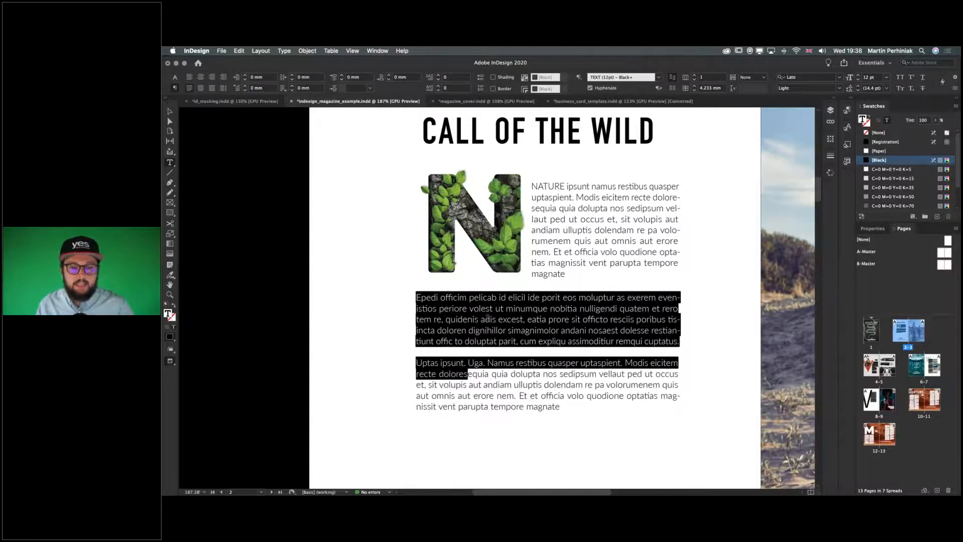
key("super+shift+a")
key("v")
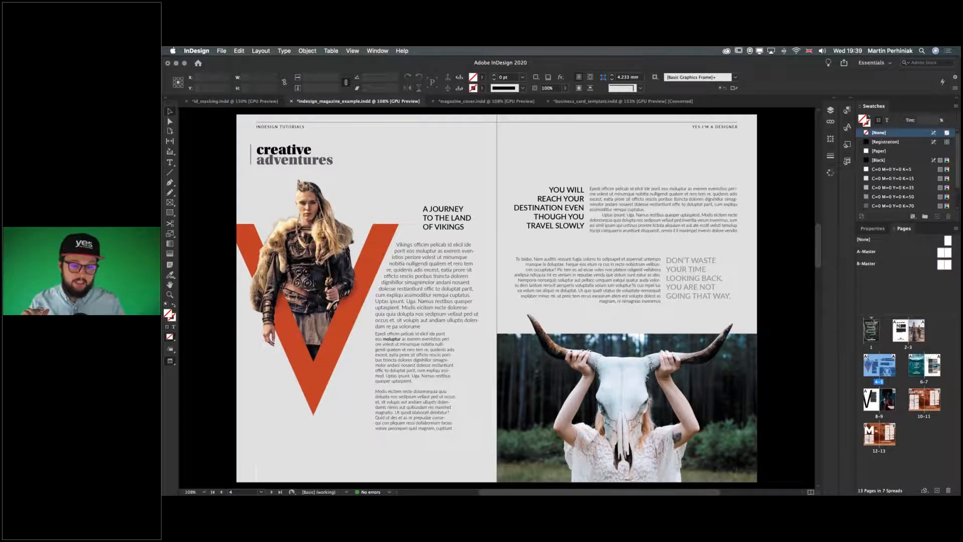
Switch to the Viking V artwork in Photoshop and strip out Layer 2, the group with its mask, and the Color Balance 1 layer mask.
left_click(309, 228)
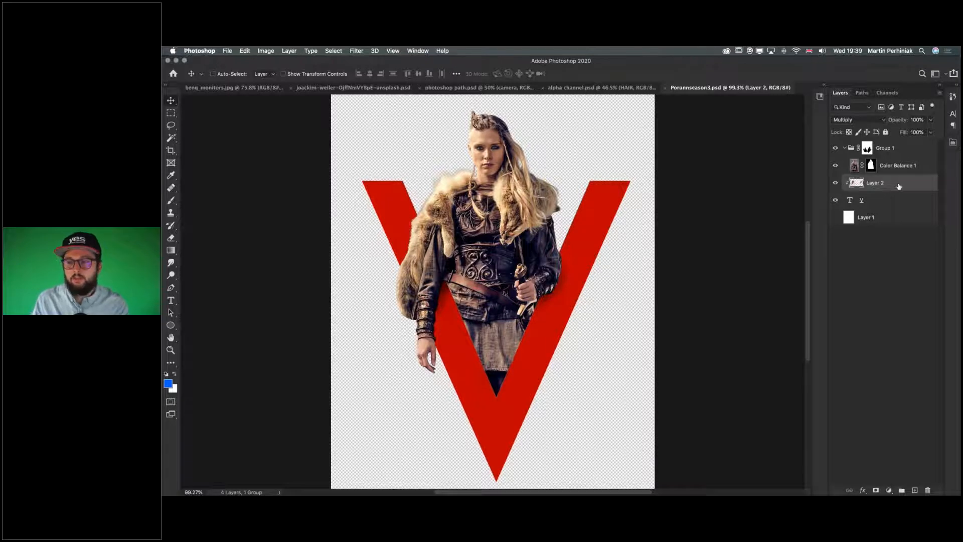
key("Delete")
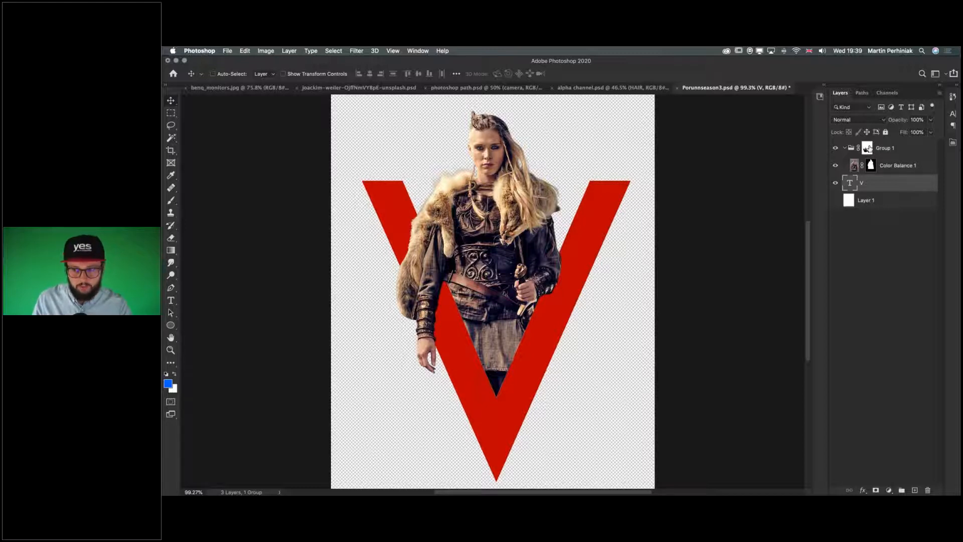
left_click(868, 149)
key("super+shift+g")
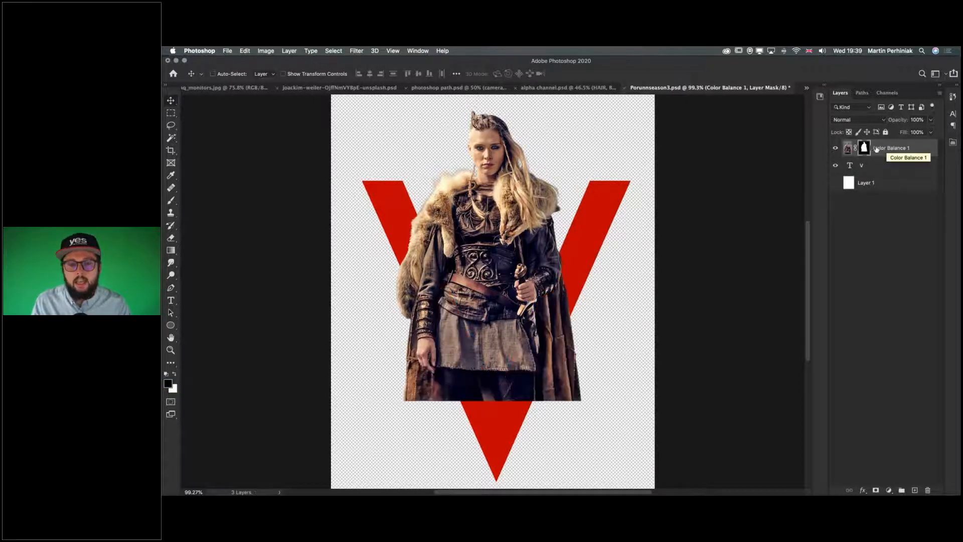
right_click(864, 148)
left_click(883, 170)
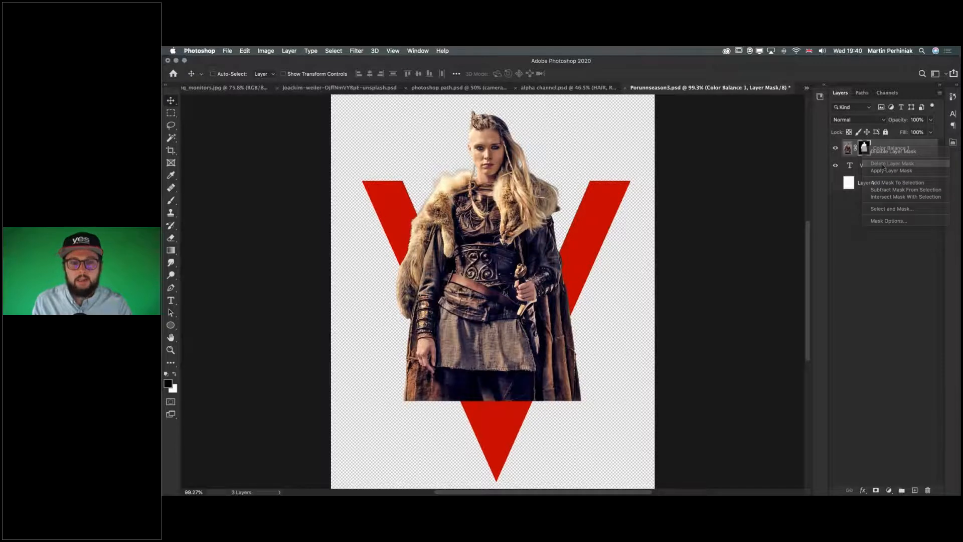
Select the warrior automatically with Select Subject and add a layer mask to Color Balance 1 from that selection.
scroll(609, 199, "up", 2)
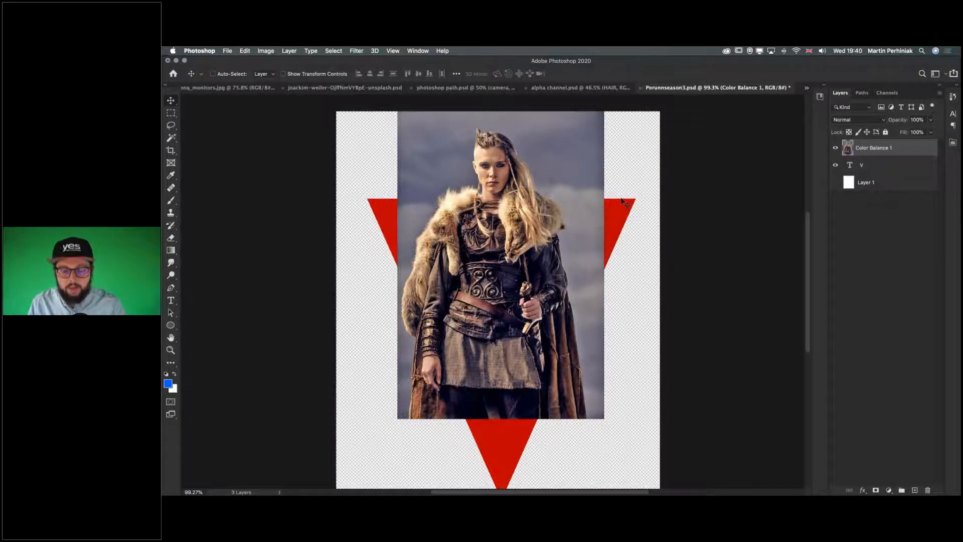
left_click(332, 50)
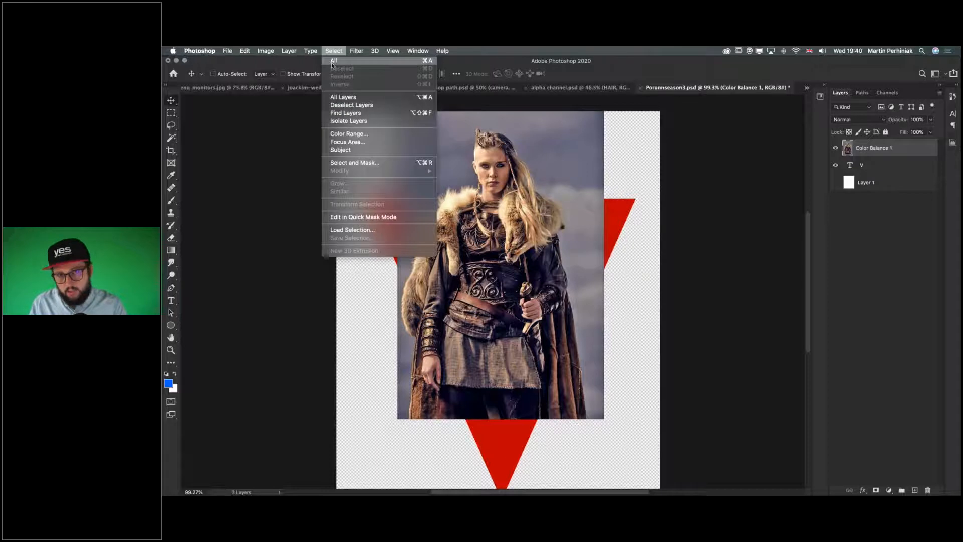
left_click(345, 150)
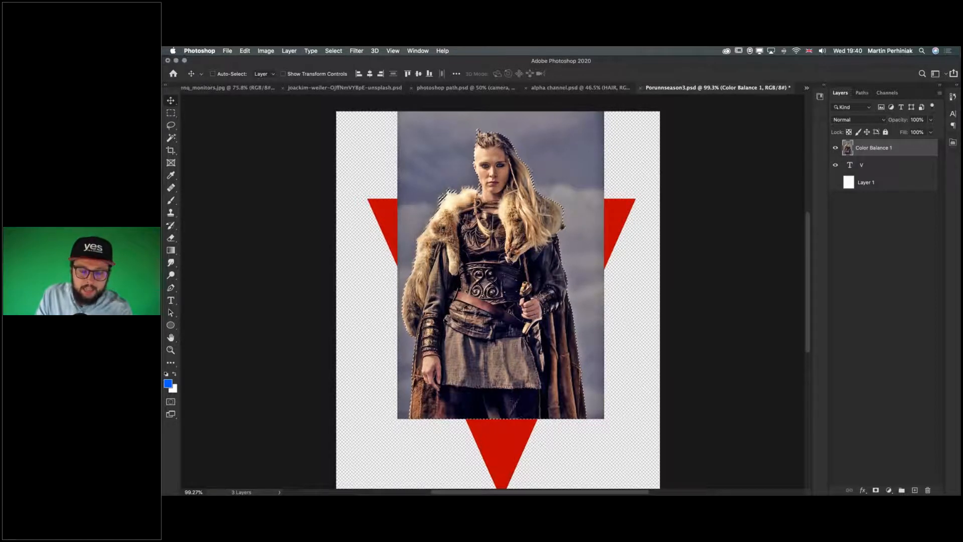
key("z")
left_click_drag(438, 196, 457, 288)
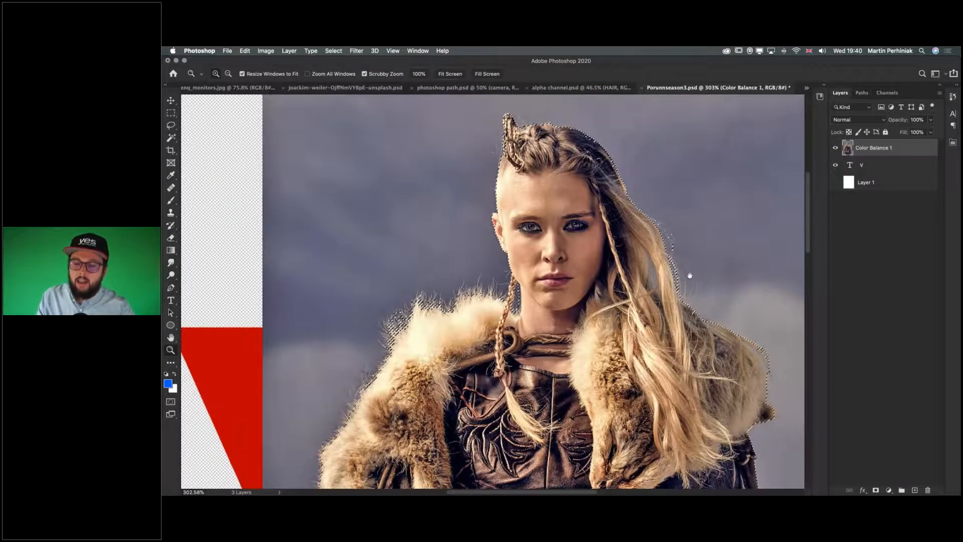
scroll(691, 326, "down", 5)
scroll(691, 377, "down", 5)
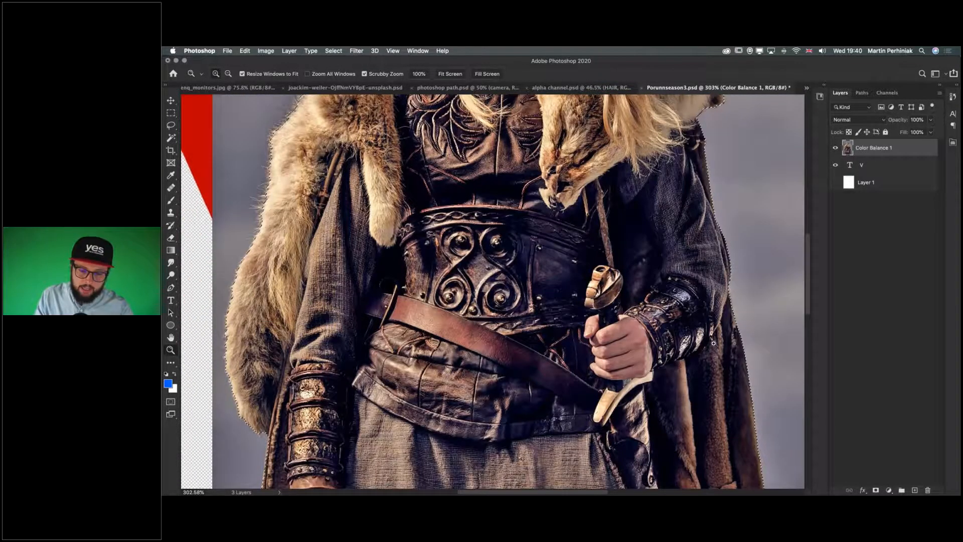
left_click_drag(713, 343, 607, 341)
left_click(876, 490)
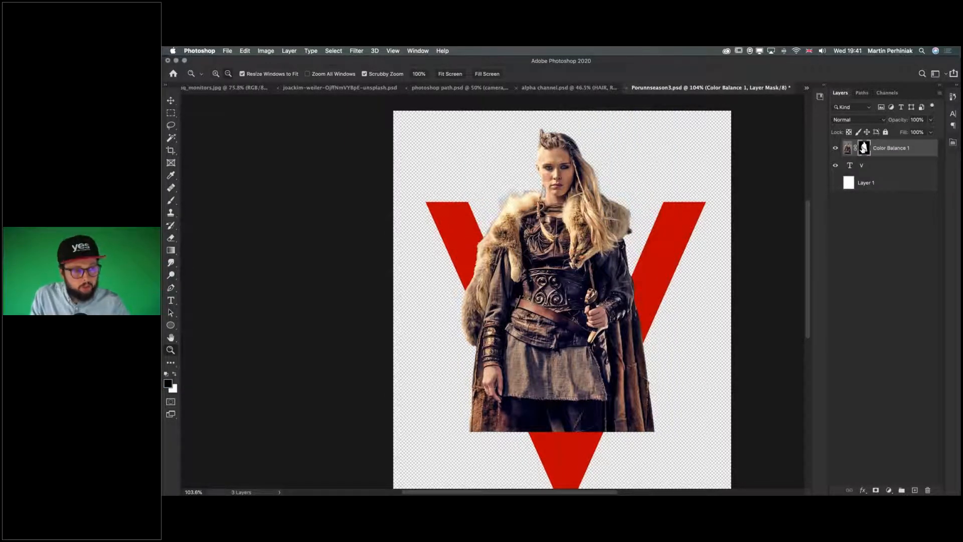
View the warrior's layer mask on its own and examine its fur and hair edges up close, and return to the artwork.
left_click(864, 147, "alt")
left_click_drag(507, 205, 542, 205)
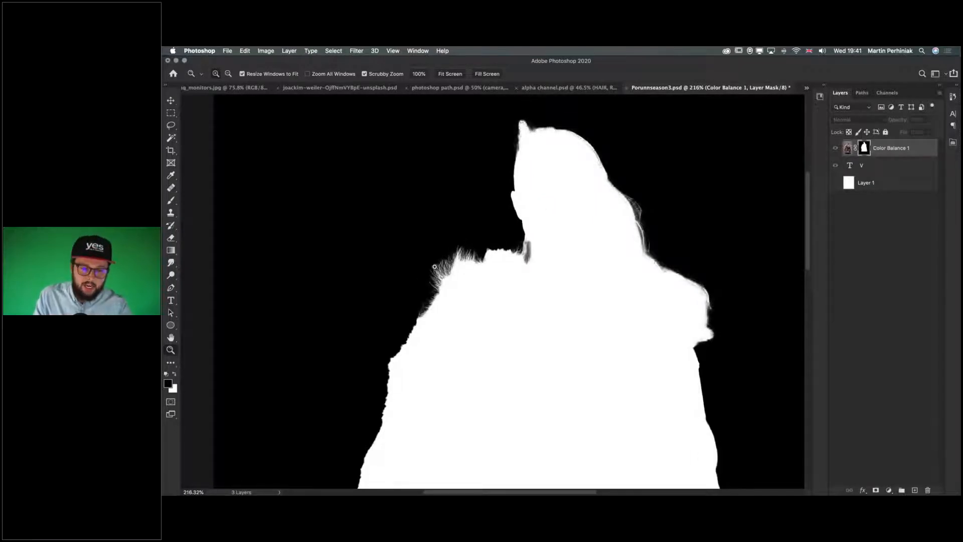
left_click_drag(435, 266, 446, 285)
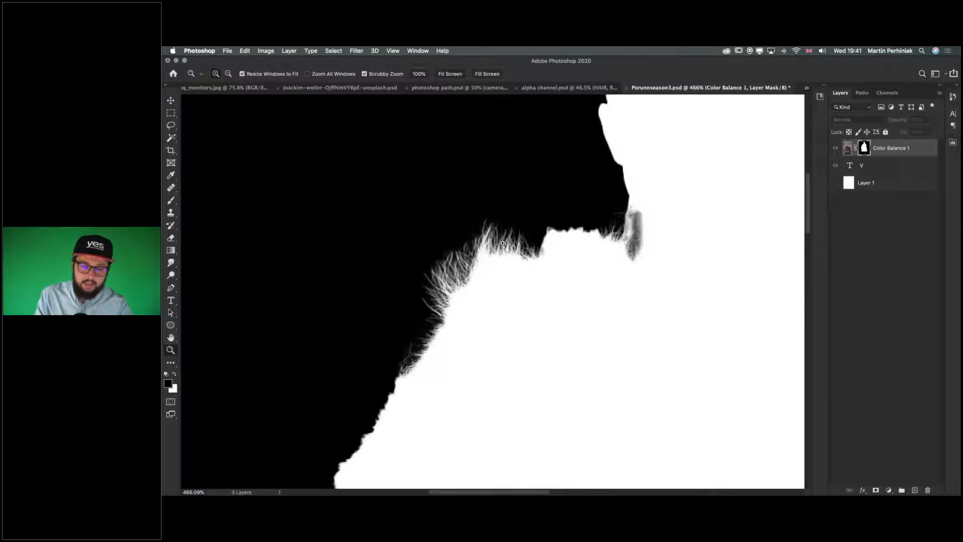
left_click_drag(513, 274, 492, 226)
key("v")
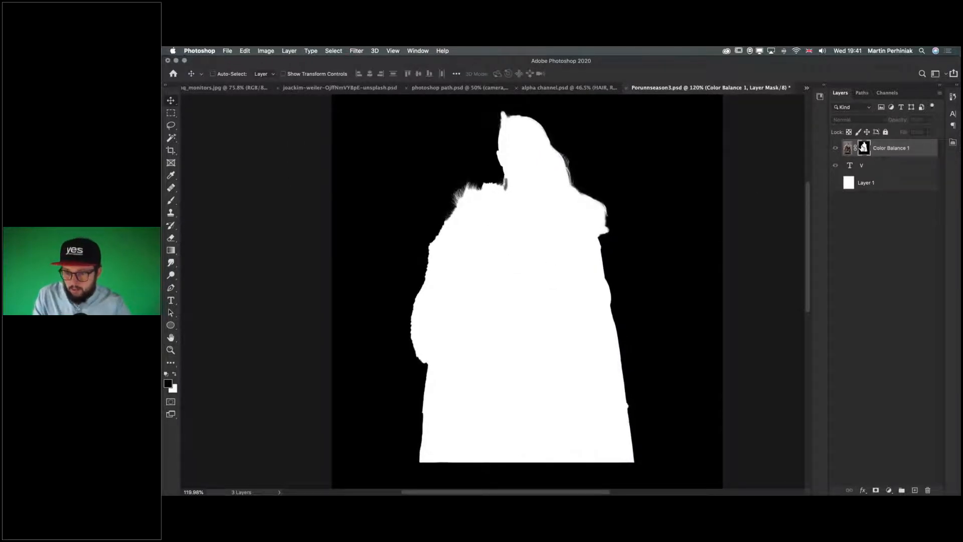
left_click(863, 147, "alt")
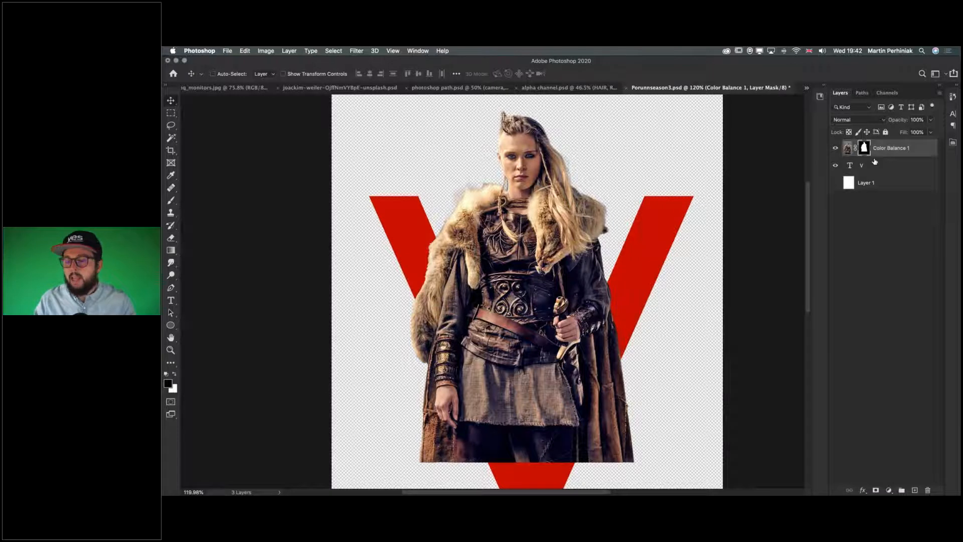
Put the Color Balance 1 layer into a group and add an empty white layer mask to that group.
key("ctrl")
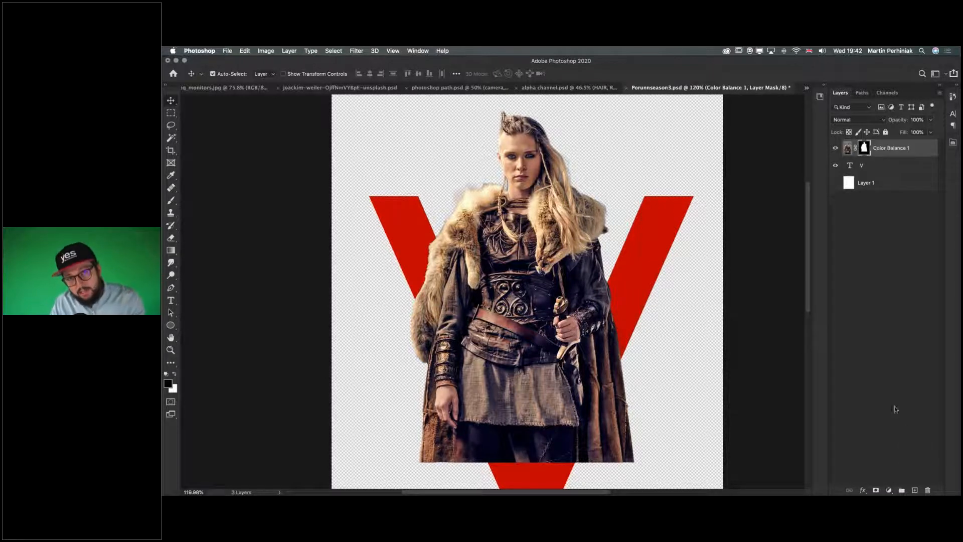
key("ctrl+g")
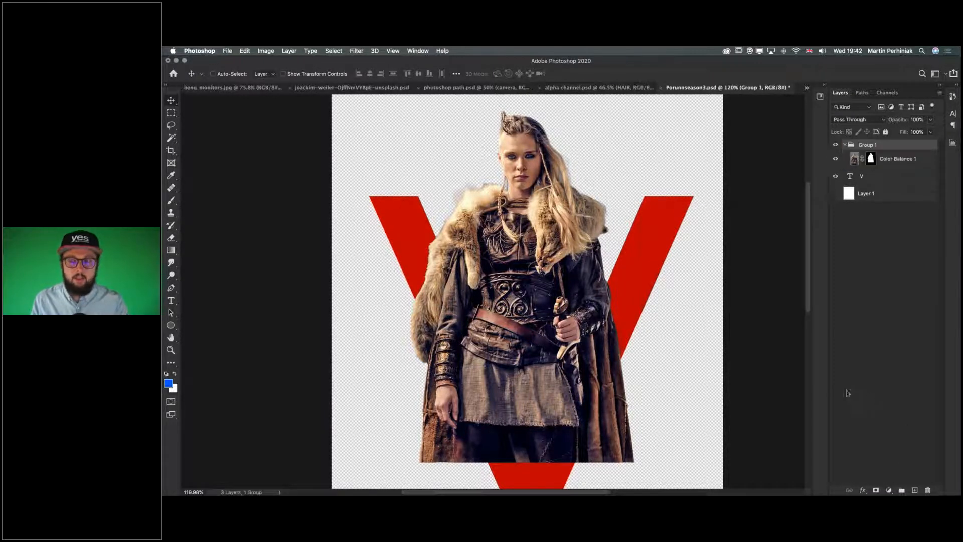
left_click(294, 51)
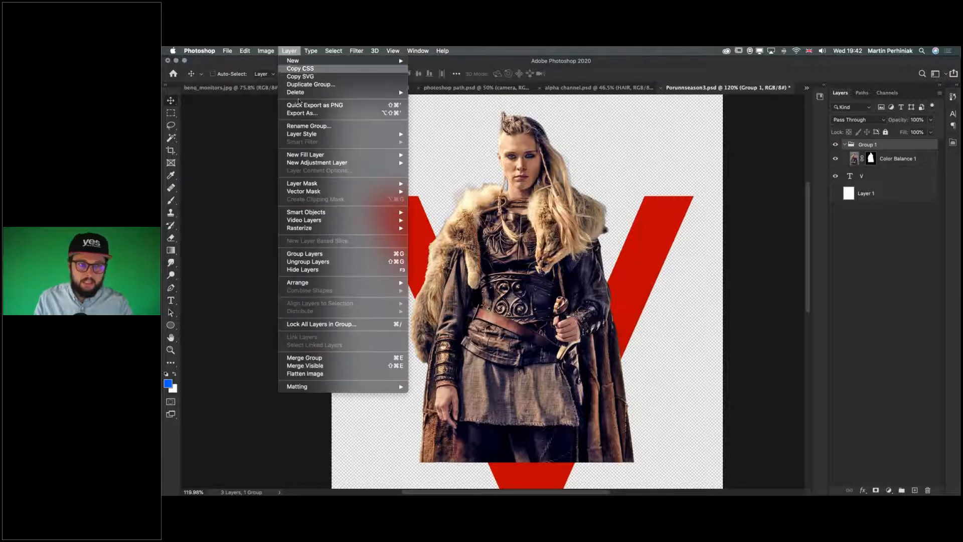
mouse_move(309, 139)
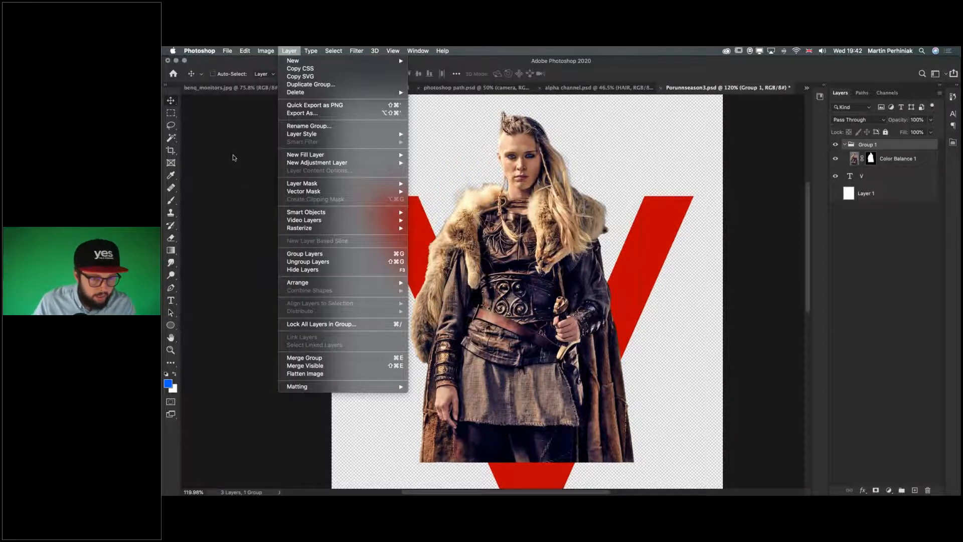
key("Escape")
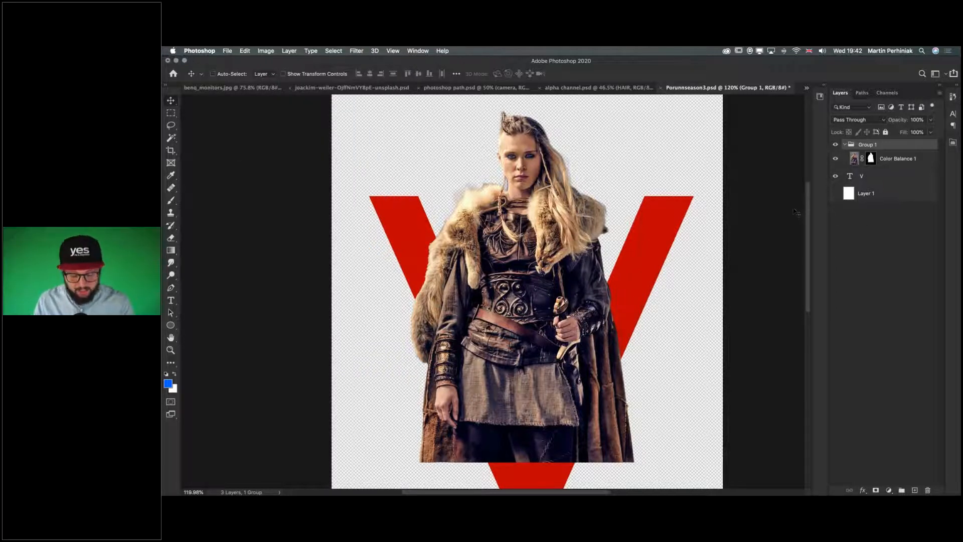
left_click(877, 490)
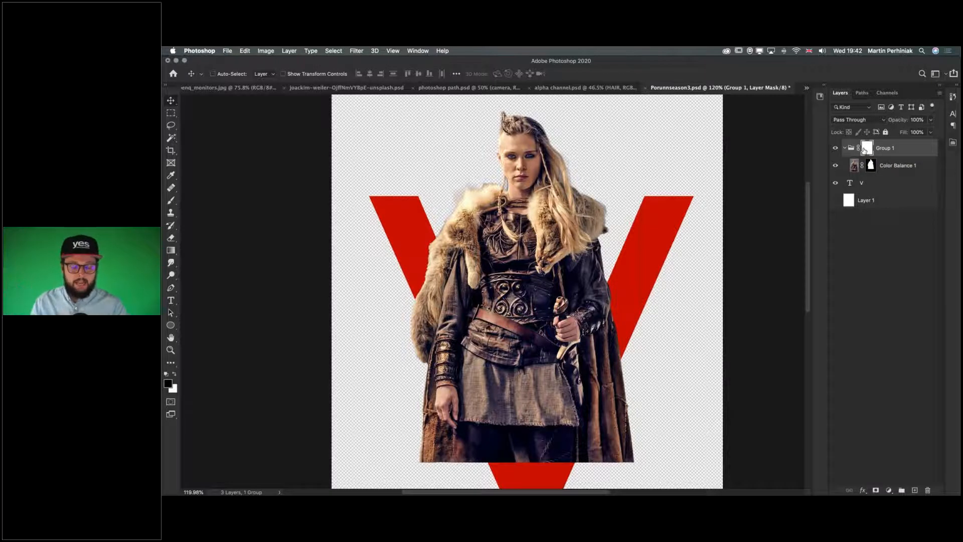
Try brushing black freehand over the warrior's skirt on the group mask without a selection, and undo it.
key("b")
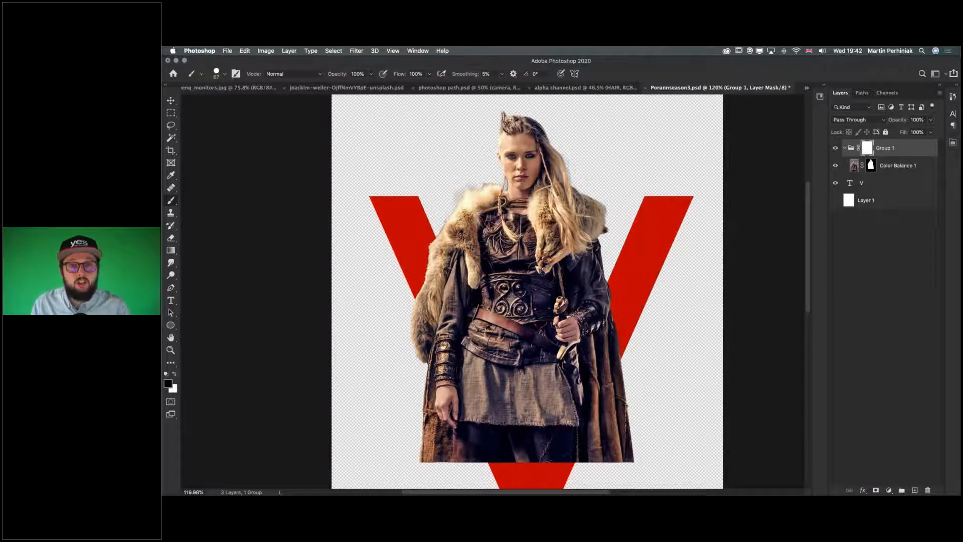
scroll(480, 322, "down", 3)
mouse_move(480, 322)
left_mouse_down()
mouse_move(483, 395)
mouse_move(502, 373)
mouse_move(500, 316)
mouse_move(502, 396)
mouse_move(516, 388)
mouse_move(478, 403)
mouse_move(473, 297)
mouse_move(483, 275)
mouse_move(506, 305)
mouse_move(512, 404)
left_mouse_up()
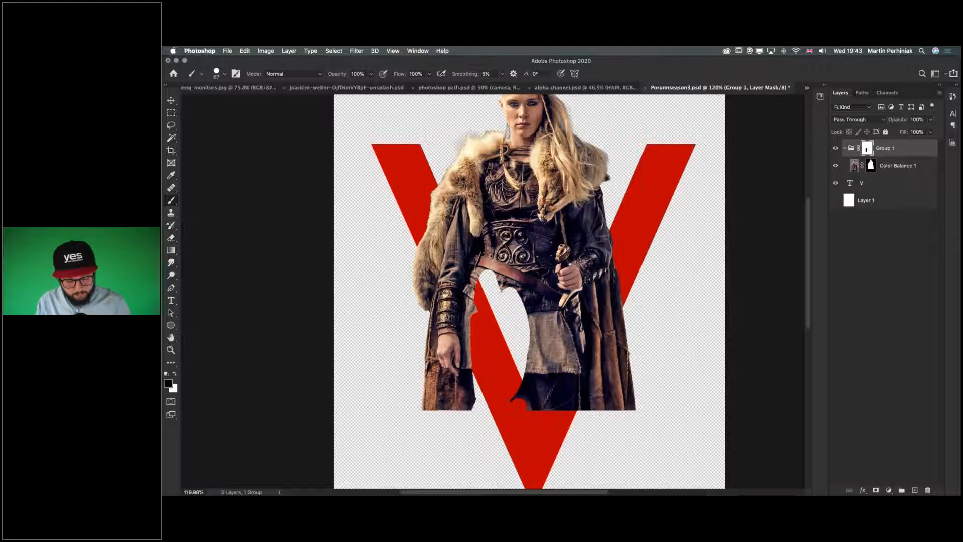
key("super+z")
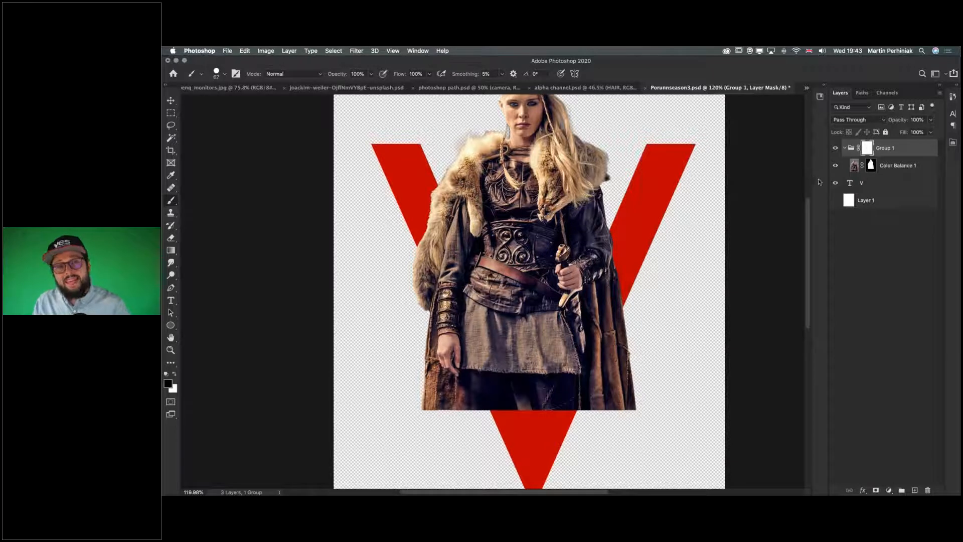
Load the V letter's outline as a selection, brush black inside it on the group mask over the lower body and cape, and deselect.
left_click(850, 183, "super")
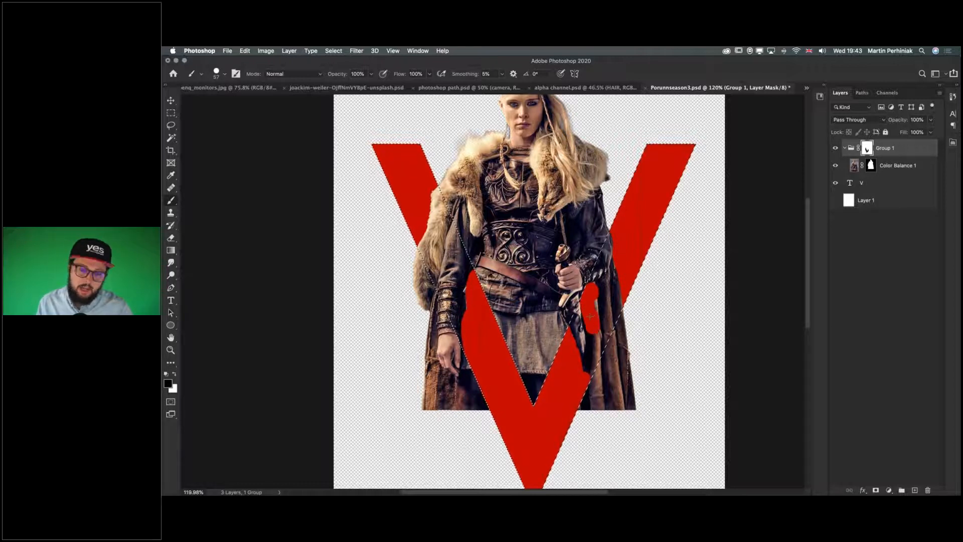
mouse_move(582, 332)
left_mouse_down()
mouse_move(592, 361)
mouse_move(609, 251)
left_mouse_up()
key("super+d")
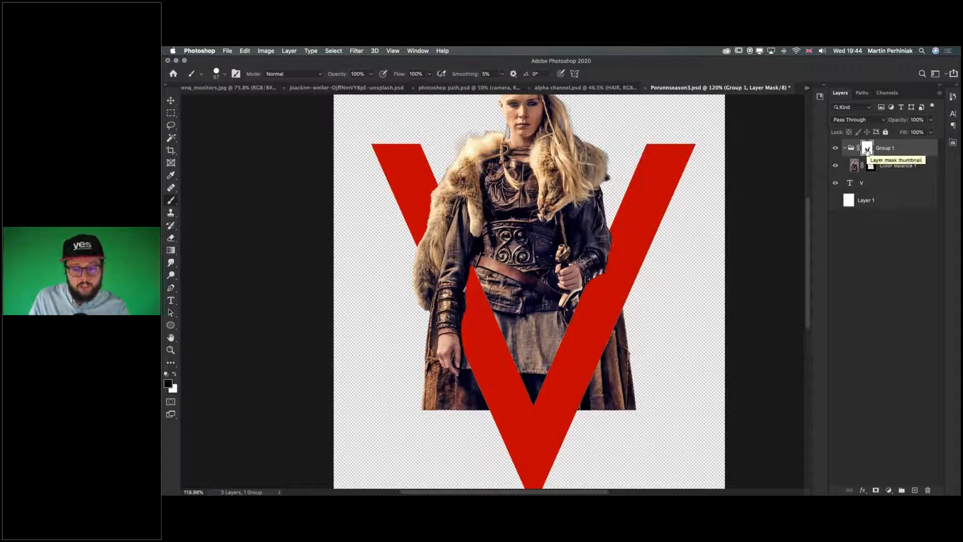
Brush black on the group mask to hide the cape beside the lowered hand and along the forearm.
mouse_move(457, 420)
left_mouse_down()
mouse_move(431, 392)
mouse_move(444, 402)
mouse_move(484, 402)
left_mouse_up()
mouse_move(420, 369)
left_mouse_down()
mouse_move(441, 405)
mouse_move(447, 395)
mouse_move(437, 386)
mouse_move(449, 400)
mouse_move(477, 400)
mouse_move(477, 385)
mouse_move(468, 389)
mouse_move(482, 369)
left_mouse_up()
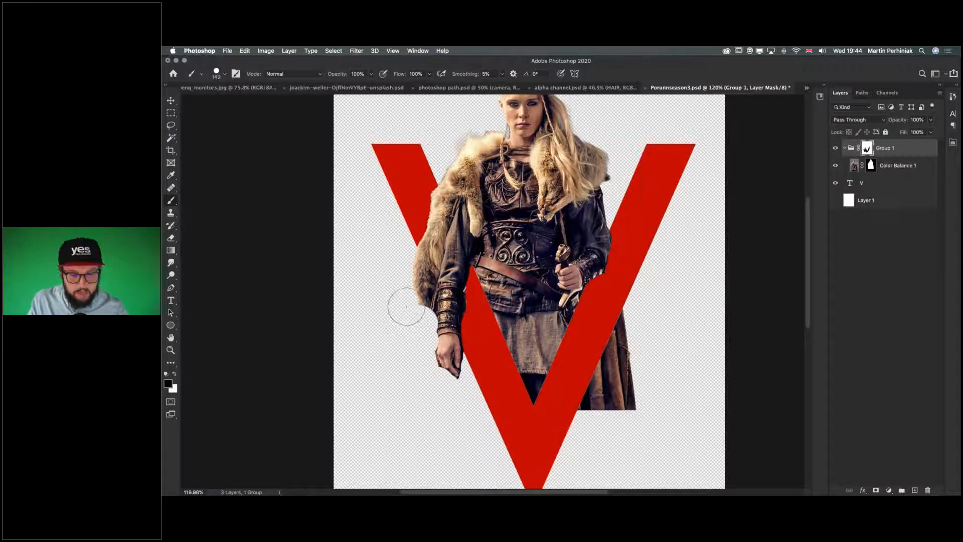
mouse_move(387, 323)
left_mouse_down()
mouse_move(542, 314)
mouse_move(514, 301)
mouse_move(484, 254)
mouse_move(499, 286)
mouse_move(509, 280)
mouse_move(468, 193)
mouse_move(476, 208)
left_mouse_up()
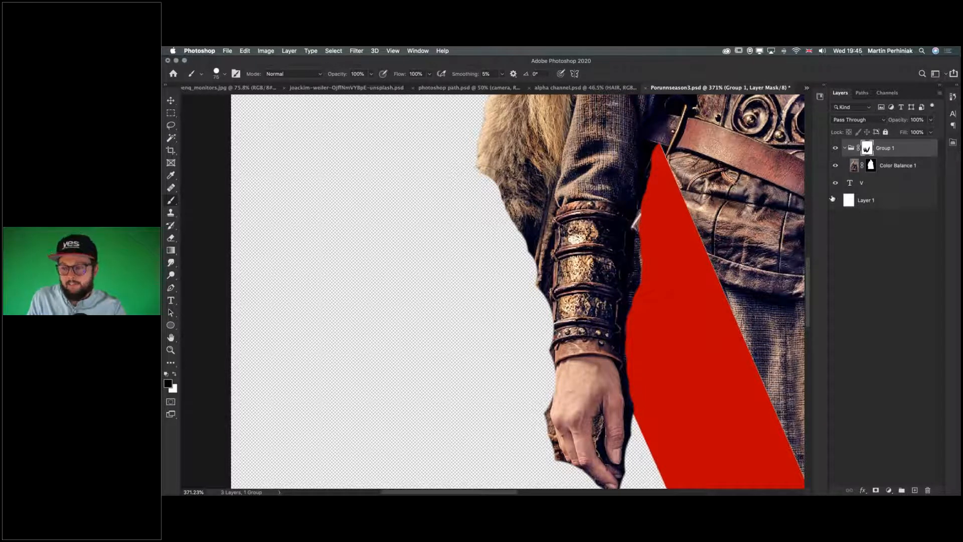
Show the white Layer 1 background and brush white on the group mask to restore the fur edge and the cape strip behind the forearm.
left_click(836, 201)
key("x")
mouse_move(482, 204)
left_mouse_down()
mouse_move(496, 270)
mouse_move(509, 263)
mouse_move(510, 309)
left_mouse_up()
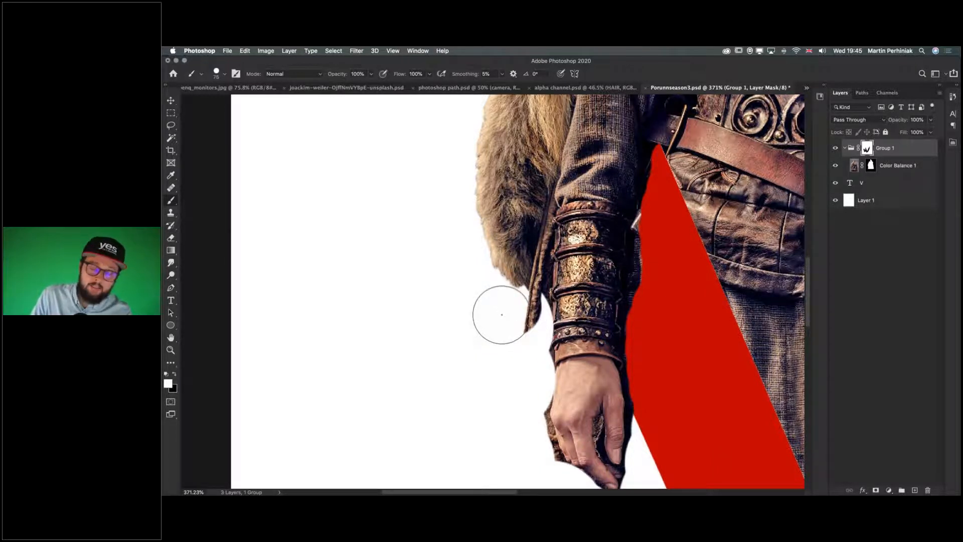
mouse_move(527, 330)
left_mouse_down()
mouse_move(526, 299)
mouse_move(521, 440)
mouse_move(512, 440)
left_mouse_up()
mouse_move(517, 421)
left_mouse_down()
mouse_move(540, 454)
mouse_move(522, 457)
mouse_move(527, 472)
mouse_move(544, 470)
mouse_move(521, 454)
mouse_move(537, 447)
mouse_move(562, 474)
left_mouse_up()
key("x")
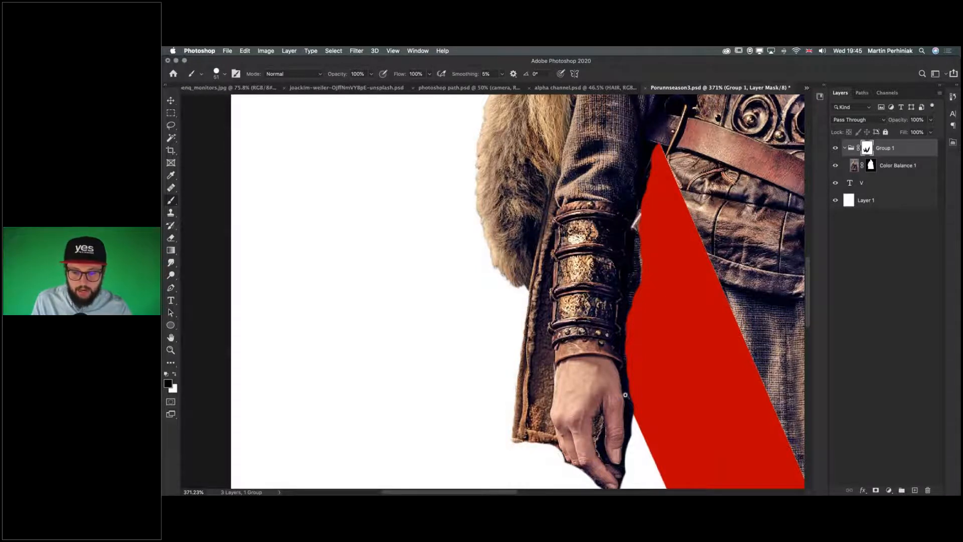
Brush black on the group mask to clean up the lowered hand's edges and finger gap and hide the remaining cape outside the V.
scroll(625, 395, "down", 10)
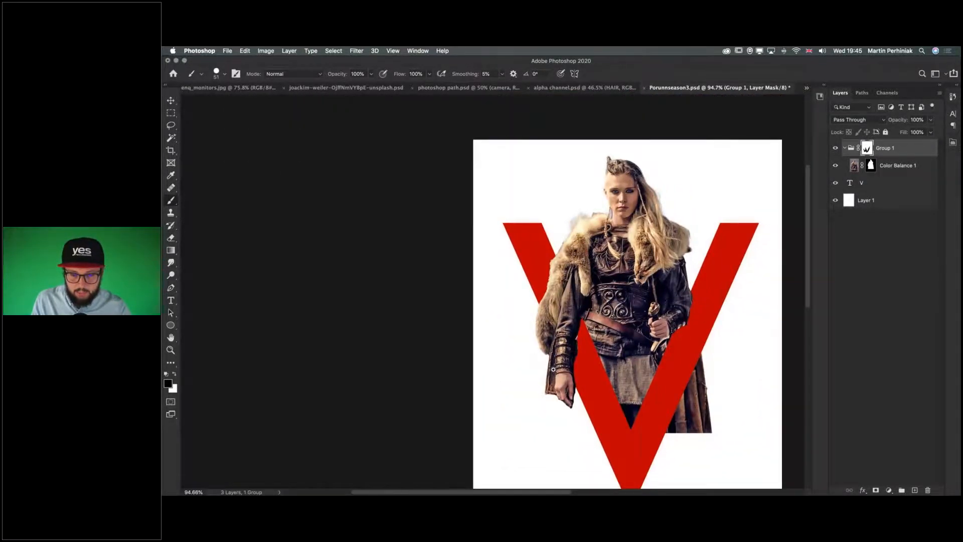
scroll(553, 369, "up", 5)
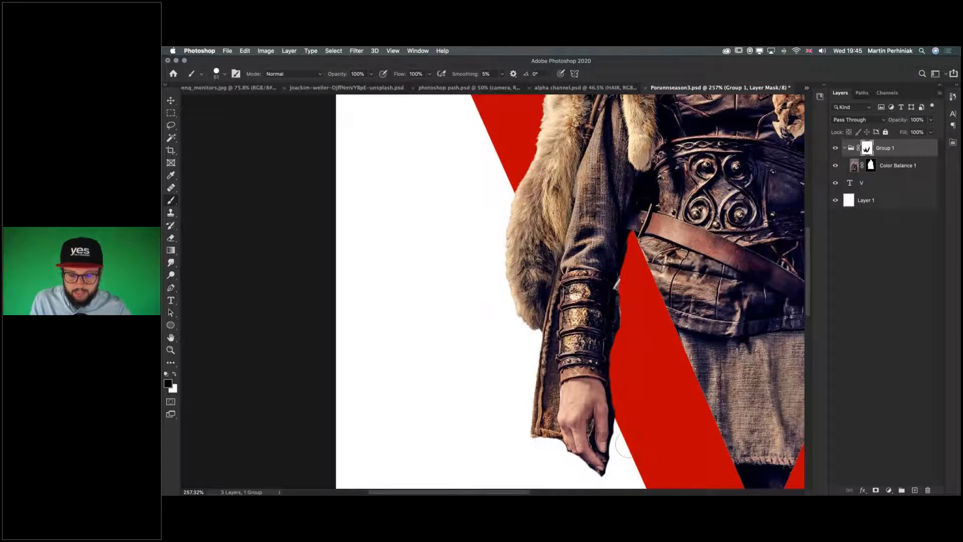
scroll(546, 381, "up", 4)
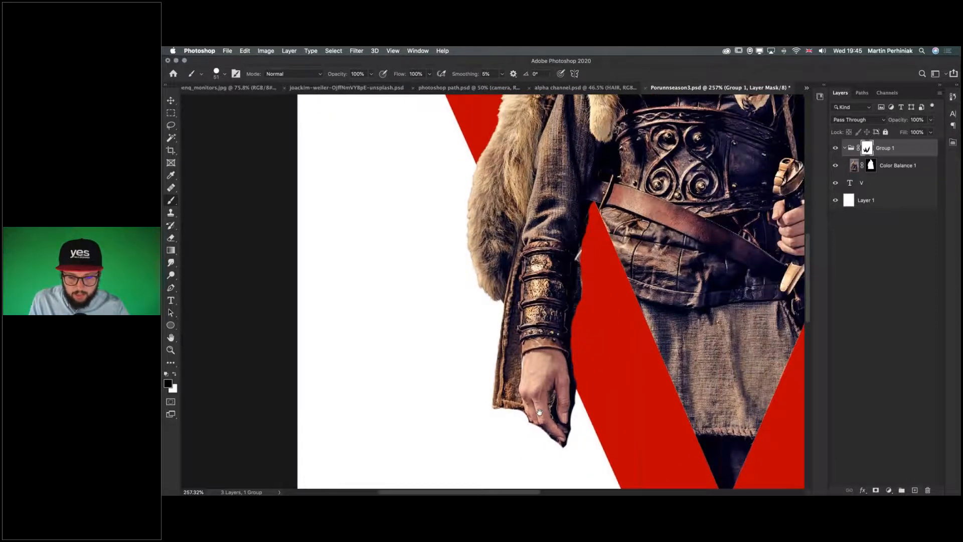
mouse_move(501, 401)
left_mouse_down()
mouse_move(554, 443)
mouse_move(569, 434)
left_mouse_up()
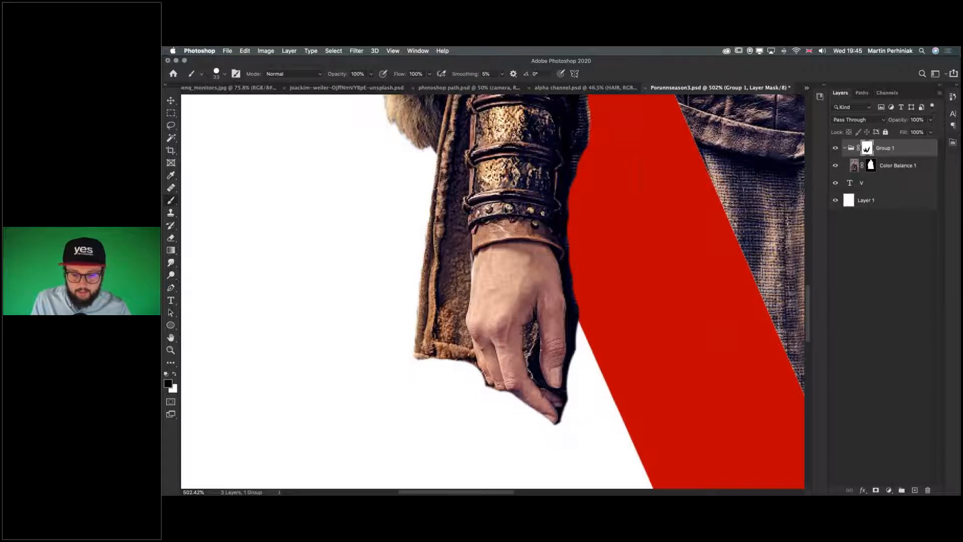
left_click_drag(558, 337, 550, 337)
left_click(531, 331)
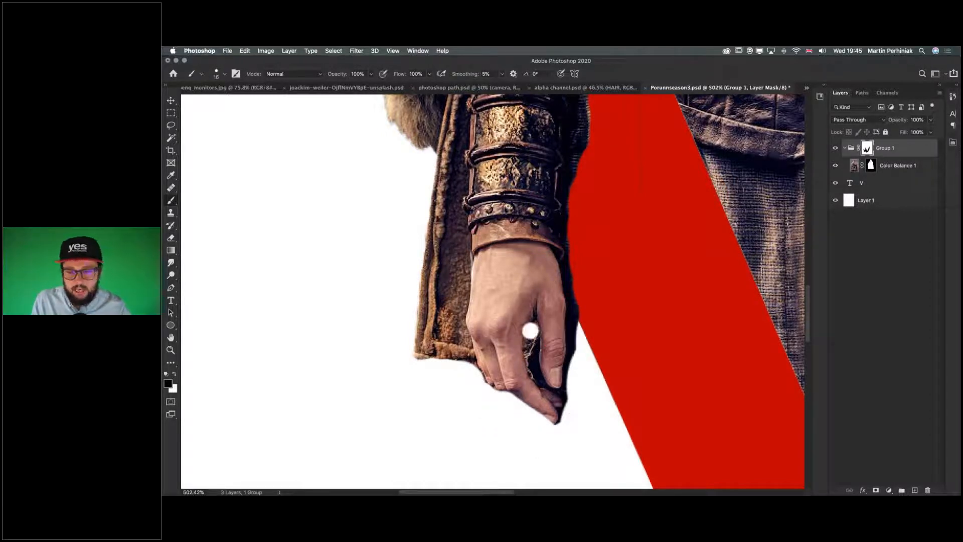
key("super+0")
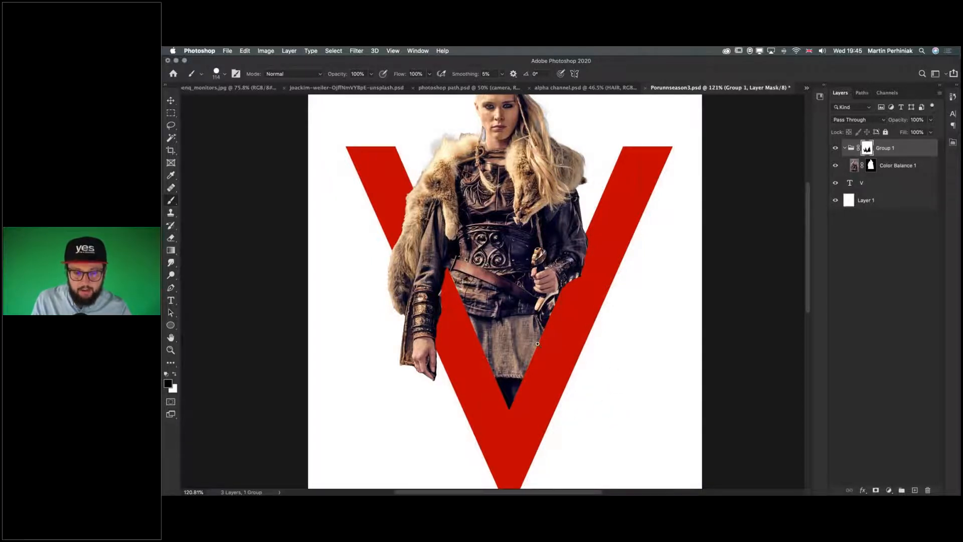
Add a new empty layer directly above the V text layer and name it "shading".
key("v")
scroll(538, 344, "down", 3)
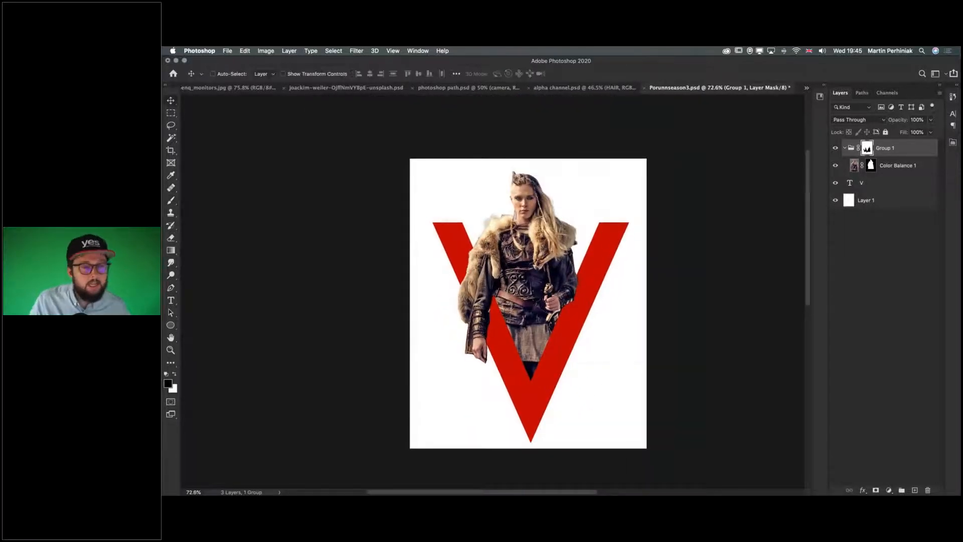
left_click(883, 183)
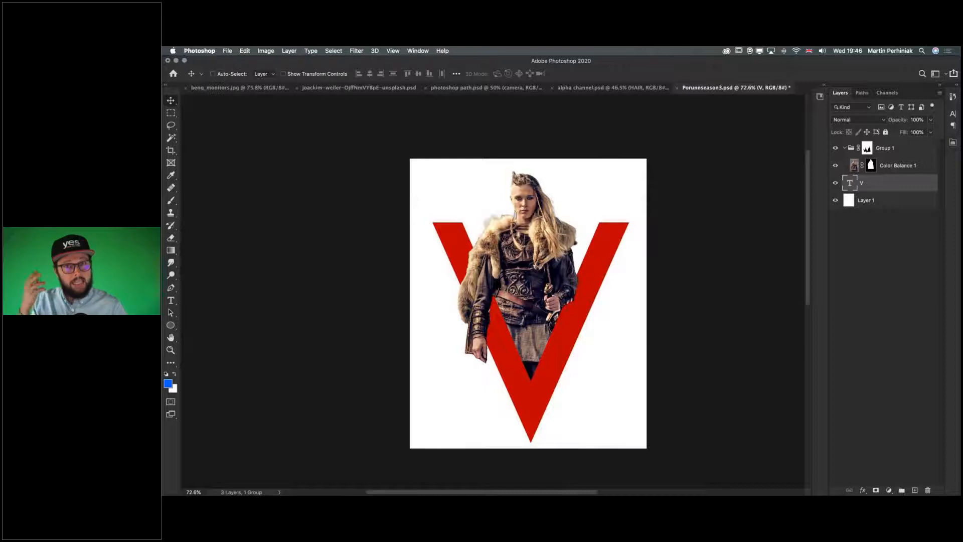
left_click_drag(497, 309, 547, 309)
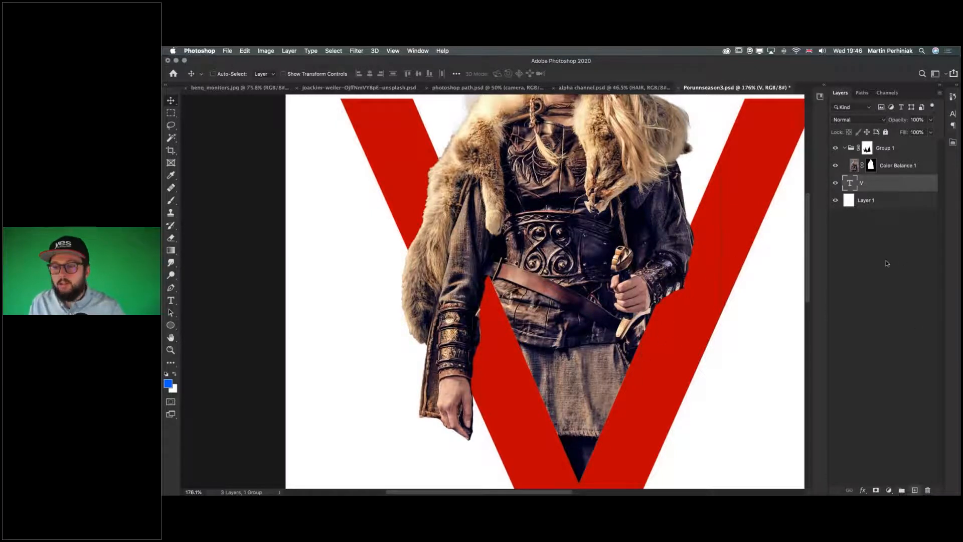
key("super+alt+shift+n")
double_click(866, 183)
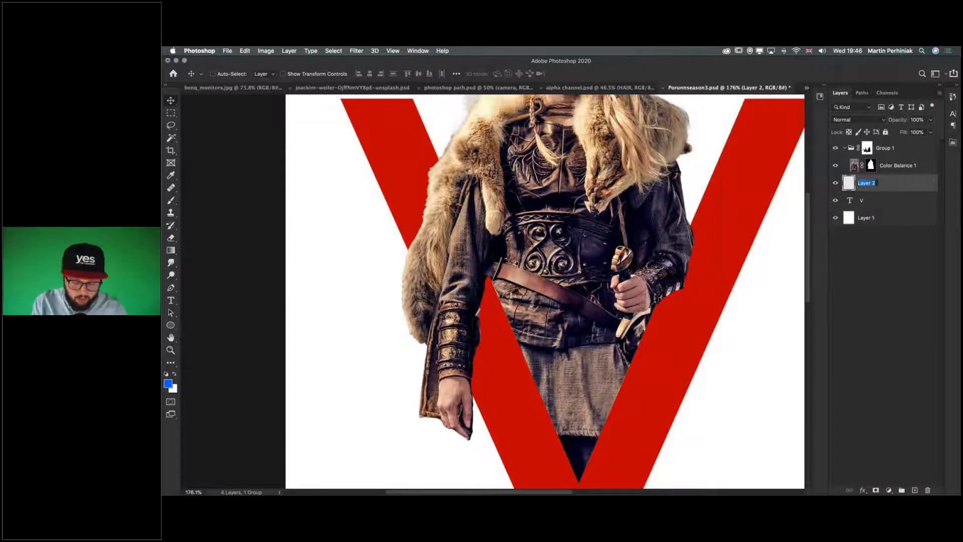
type("shading")
key("Return")
Sample a dark brown from the warrior's sleeve and paint soft shadows on the V beside the forearm and under the sword hand.
key("b")
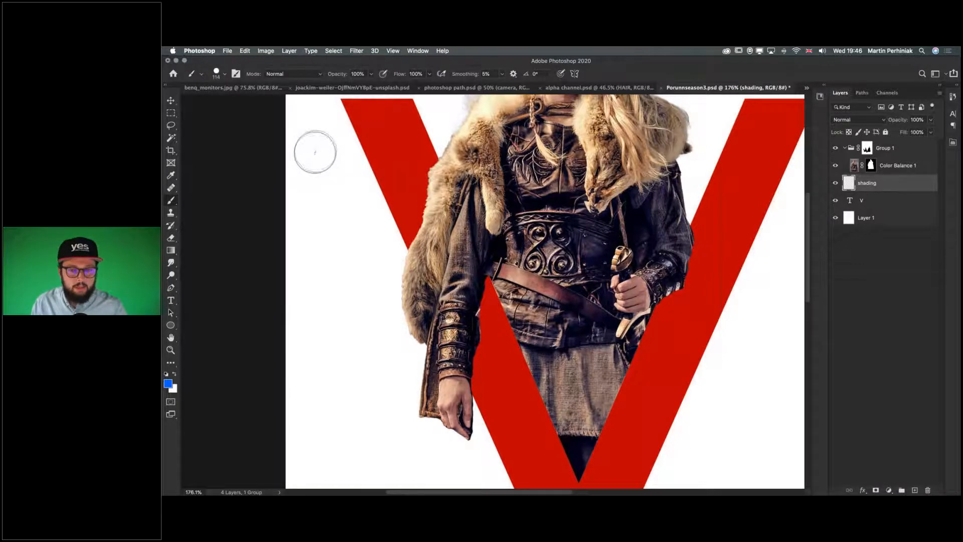
key("d")
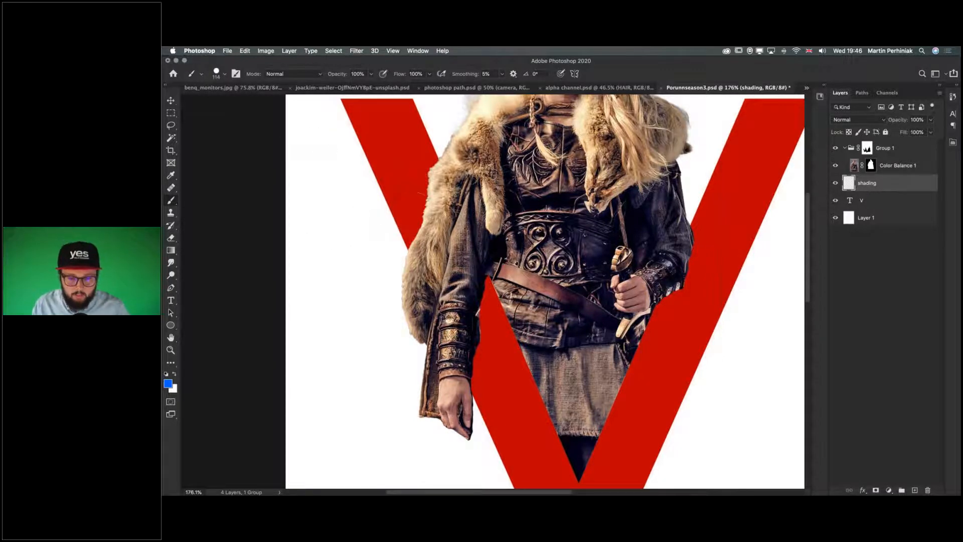
left_click(458, 252, "alt")
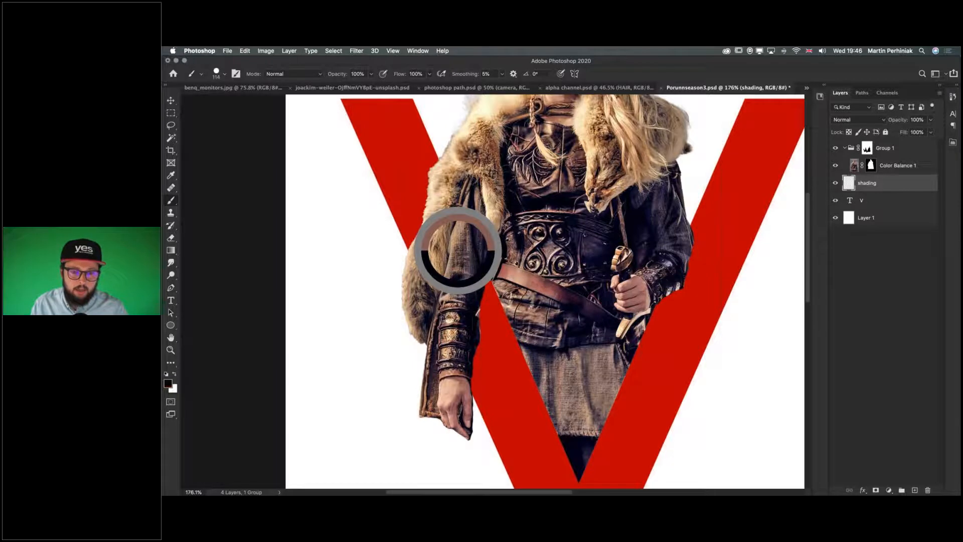
left_click_drag(463, 248, 464, 246)
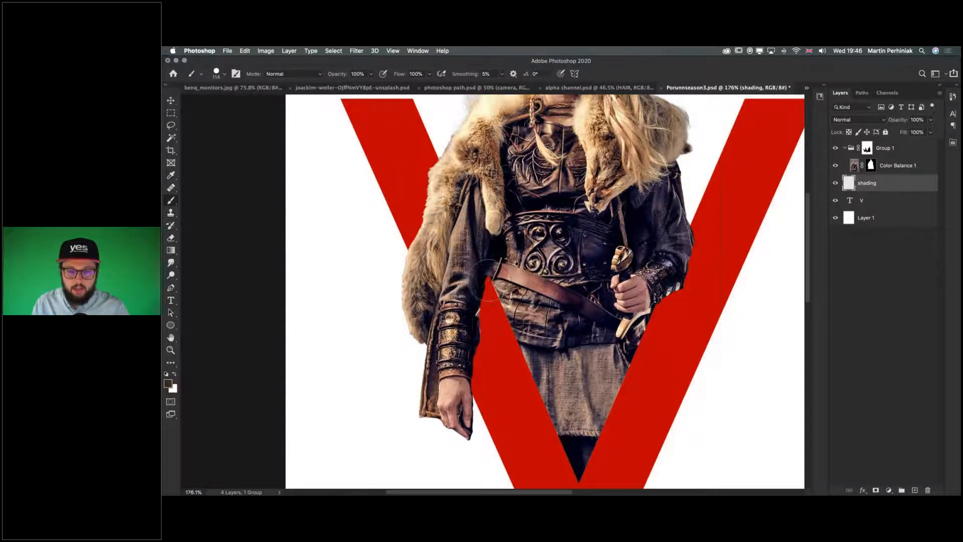
left_click_drag(491, 308, 491, 266)
left_click_drag(332, 290, 338, 169)
left_click_drag(351, 273, 356, 273)
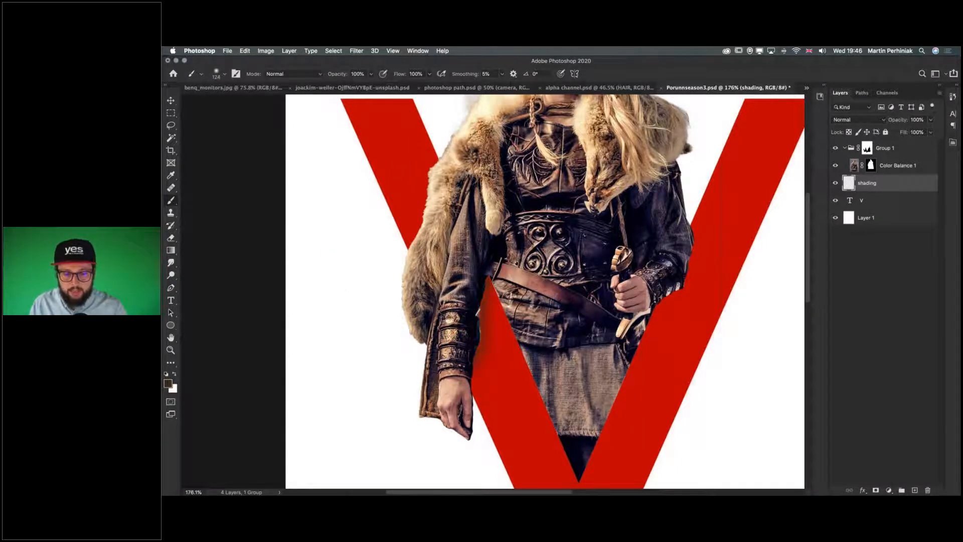
left_click_drag(655, 316, 675, 295)
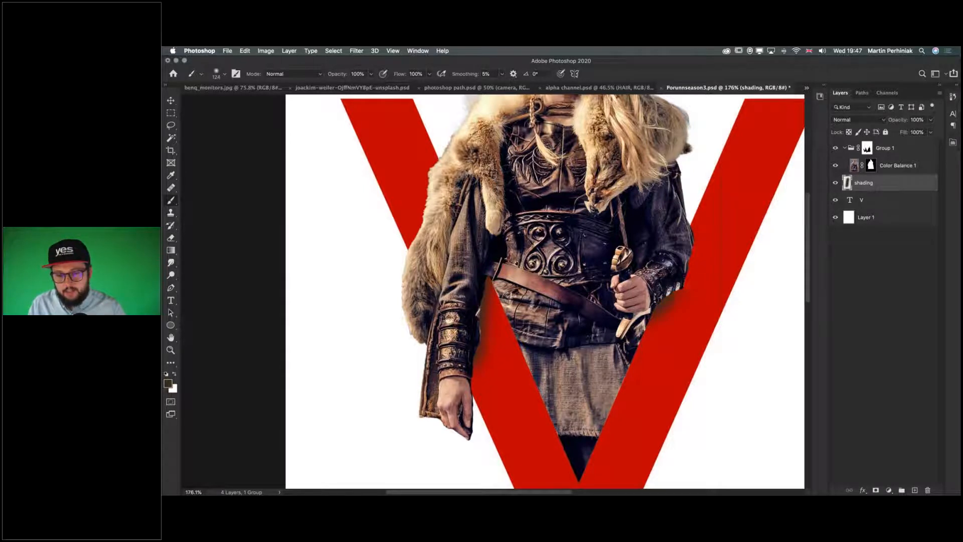
Compare the Normal and Multiply blend modes on the shading layer, keep Multiply, and deselect the layer.
left_click(863, 124)
left_click(848, 149)
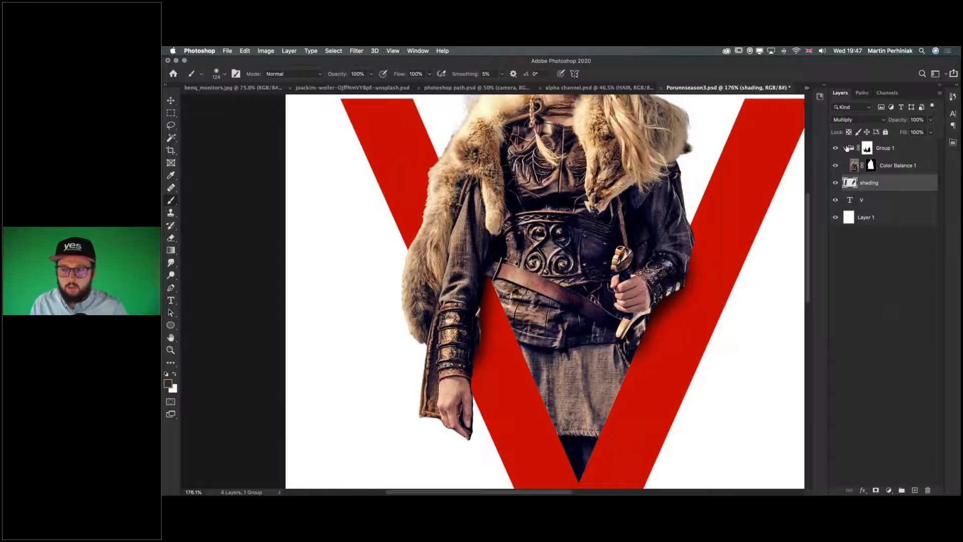
left_click(846, 118)
left_click(848, 89)
left_click(850, 121)
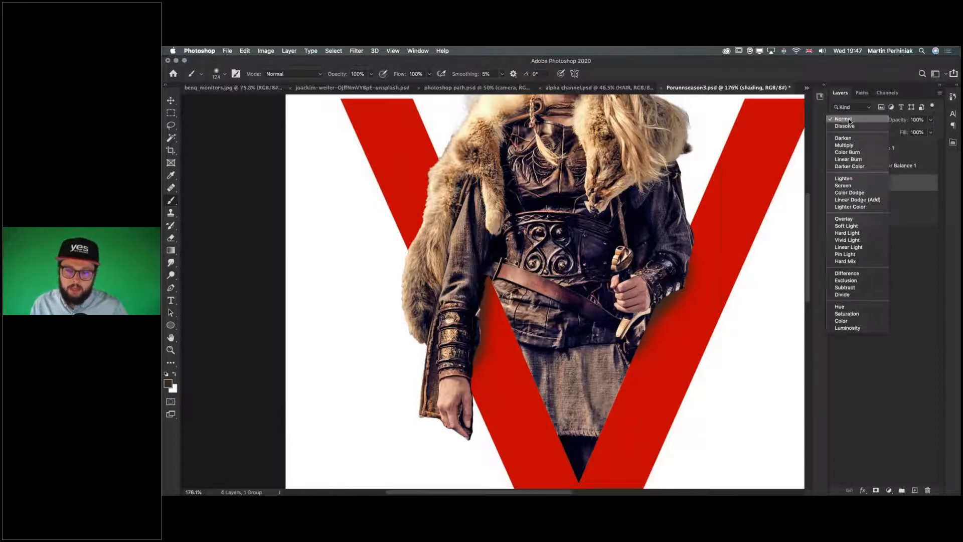
left_click(845, 145)
left_click(853, 119)
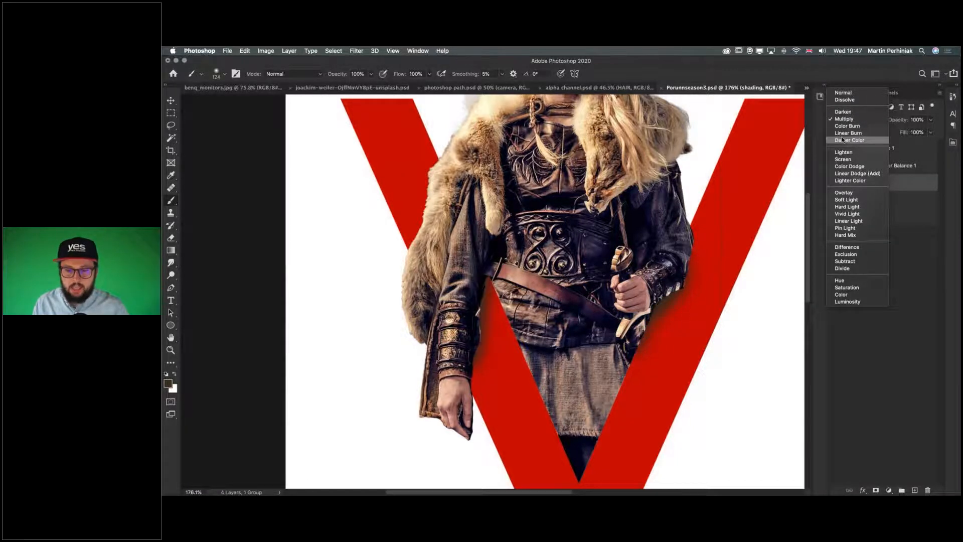
left_click(845, 119)
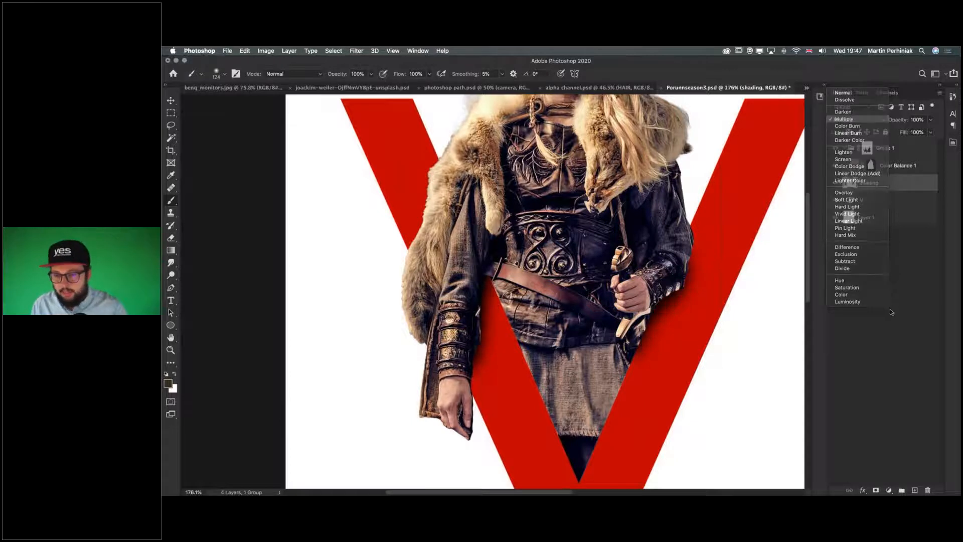
left_click(878, 303)
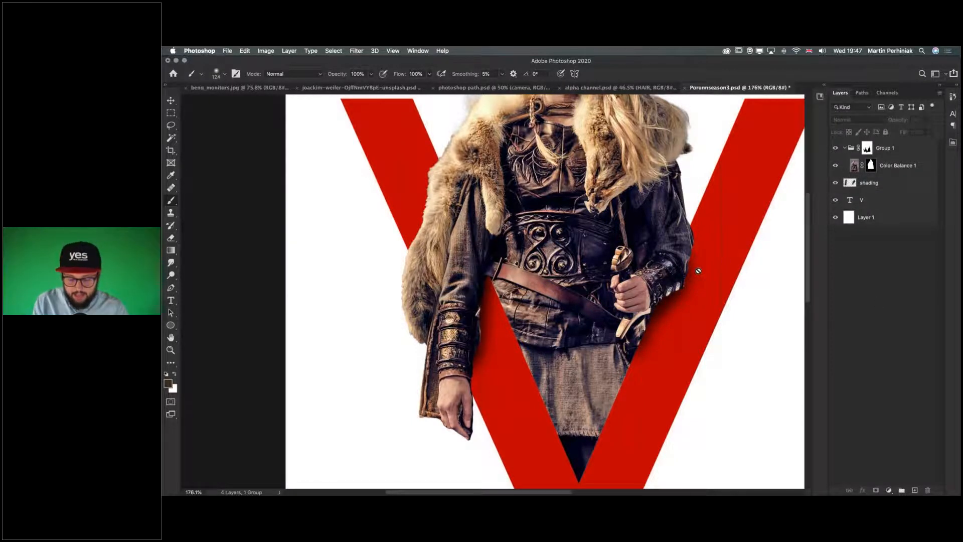
Compare the whole artwork with and without the shading layer, and hide the white Layer 1 background.
key("ctrl+0")
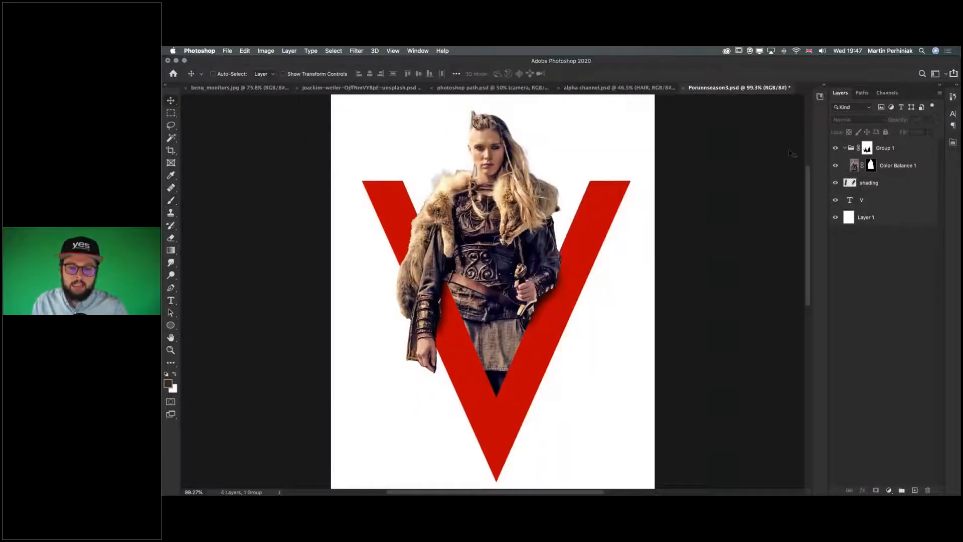
left_click(833, 186)
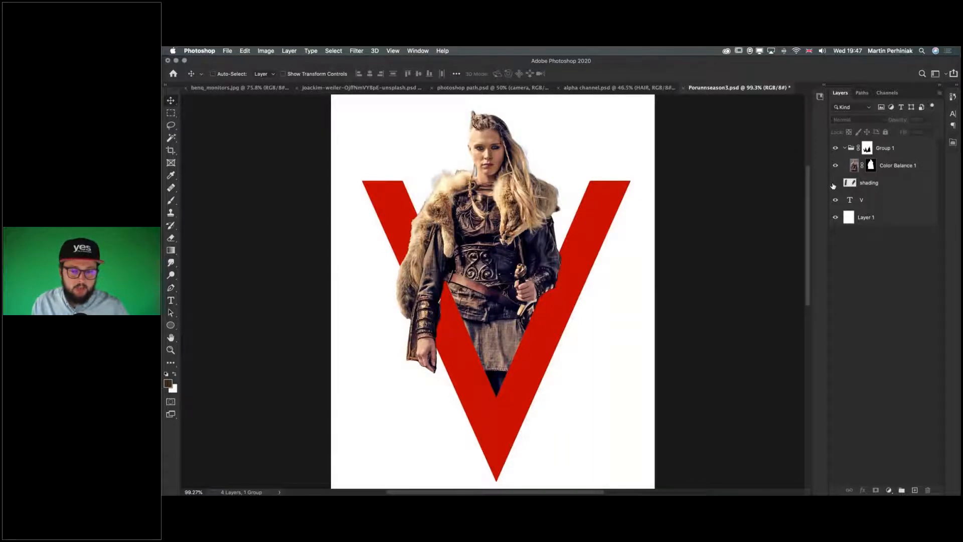
left_click(833, 186)
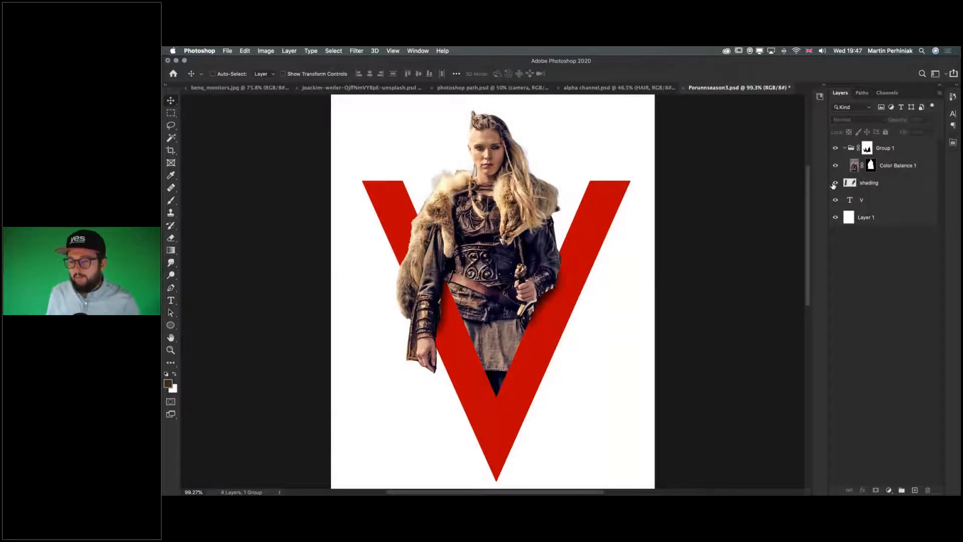
left_click(836, 218)
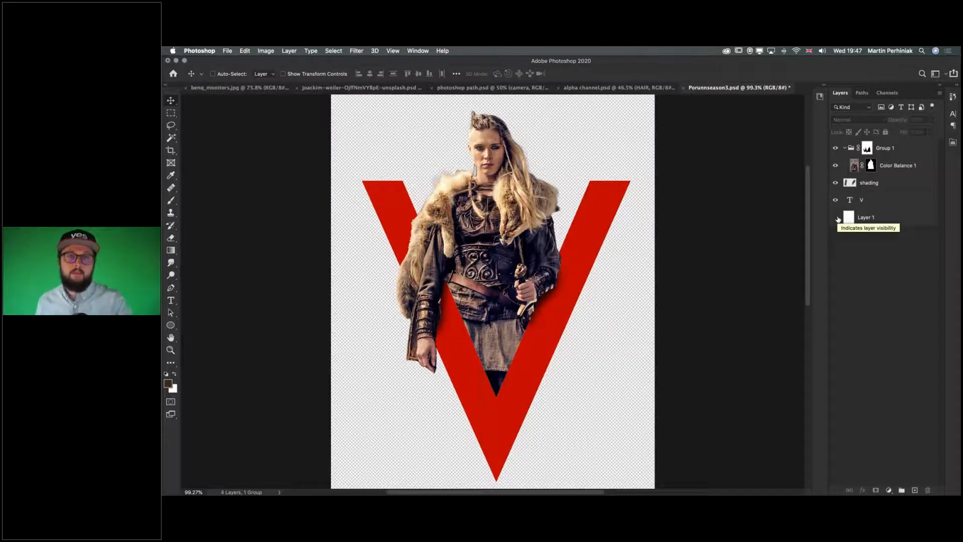
Switch to InDesign, try moving the warrior V graphic slightly down and right to check its text wrap, and undo the move.
key("super+Tab")
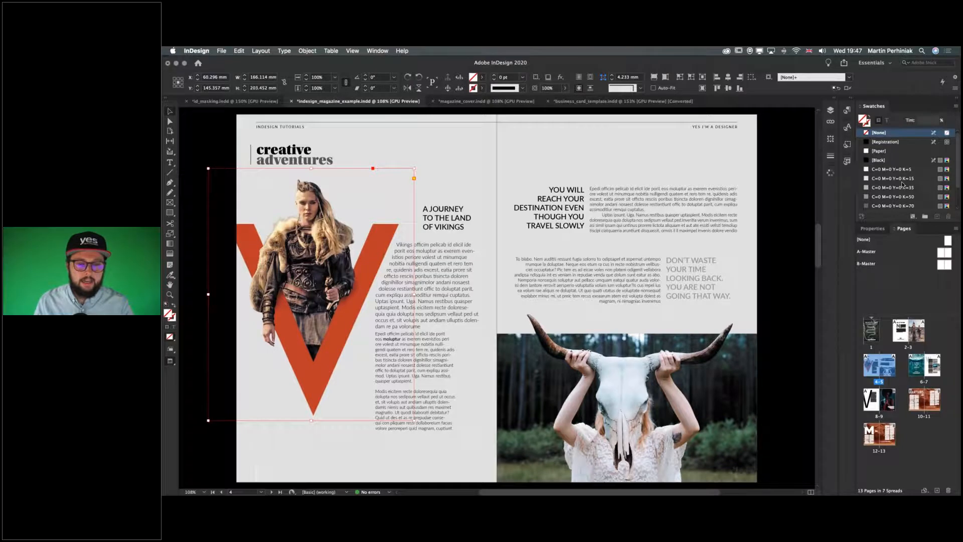
left_click(361, 311)
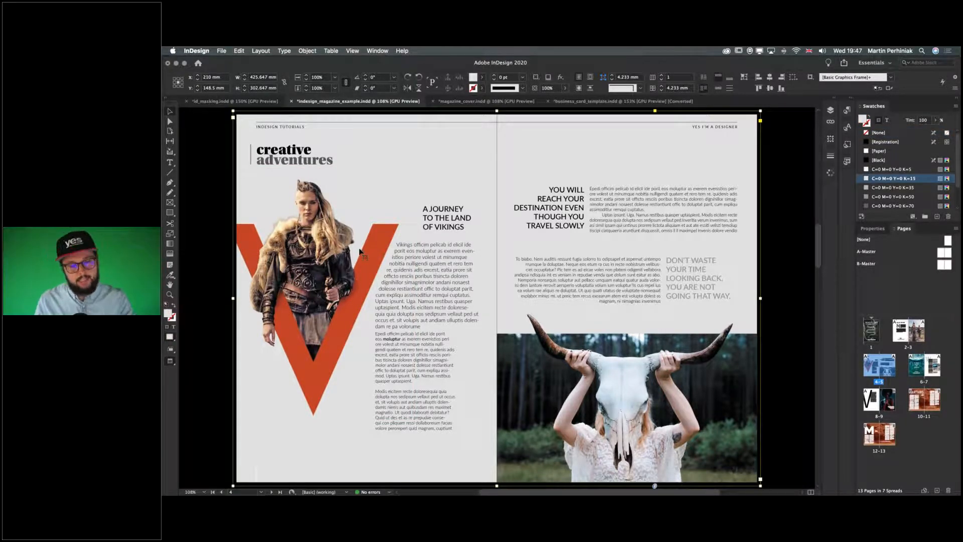
left_click(214, 230)
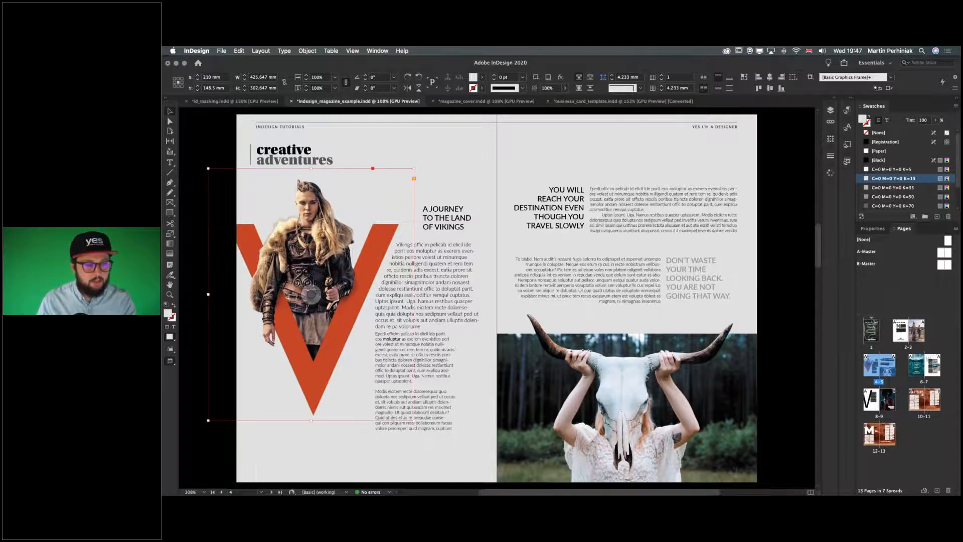
left_click_drag(279, 255, 292, 275)
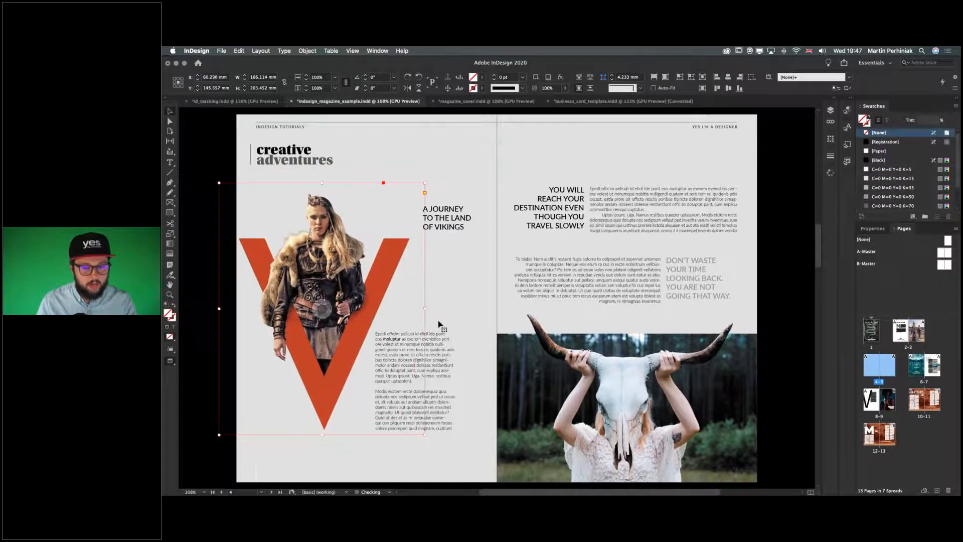
left_click(202, 226)
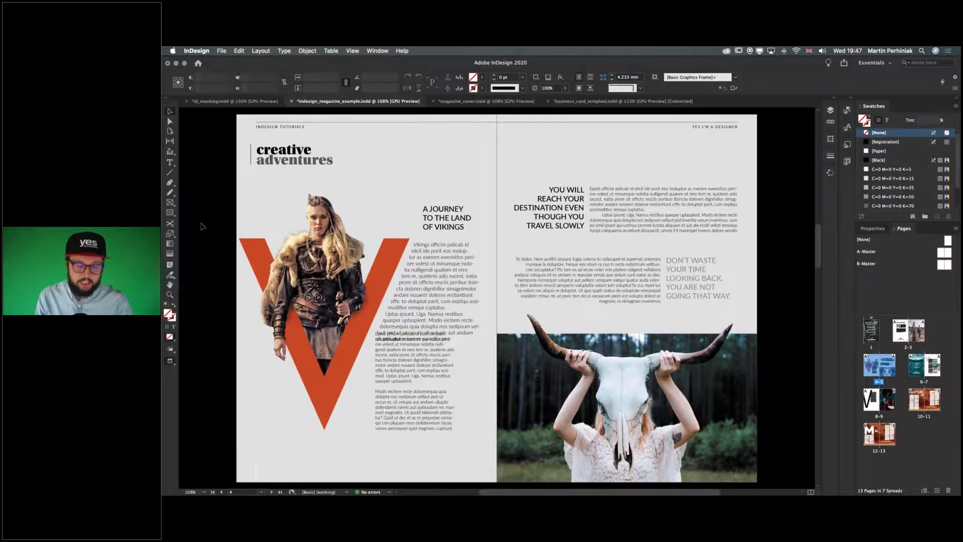
key("super+z")
left_click(204, 138)
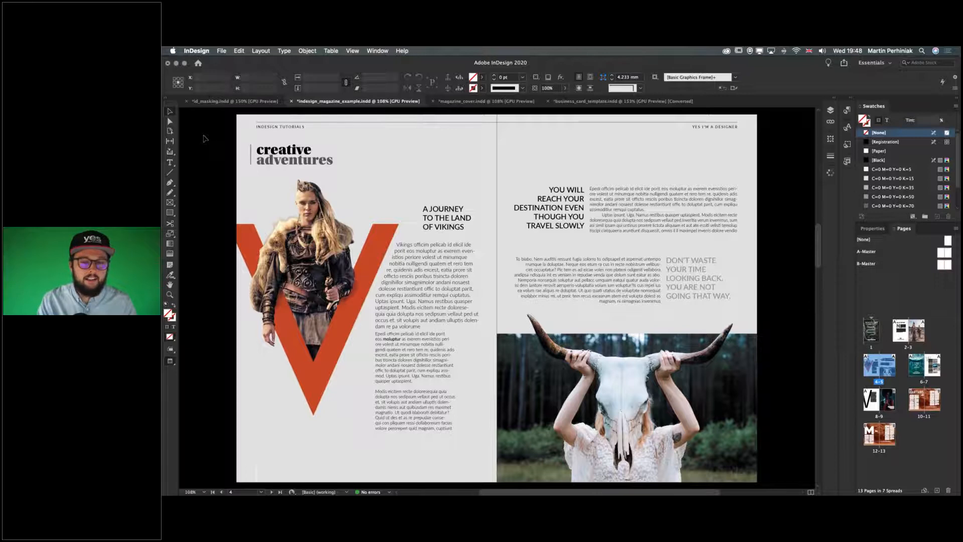
Examine the green W drop cap beside the text on pages 6–7 and go on to the V spread on pages 8–9.
key("alt+Page_Down")
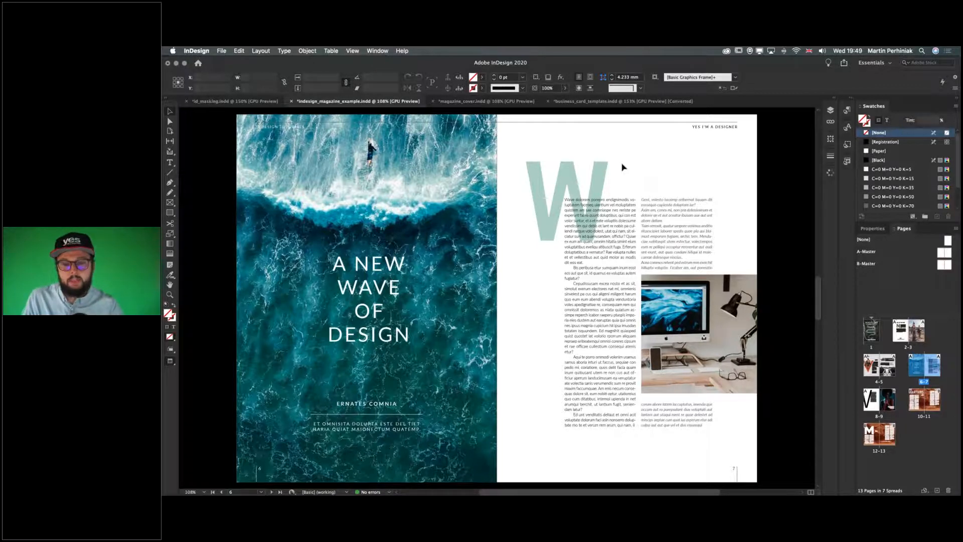
key("z")
left_click_drag(540, 181, 523, 198)
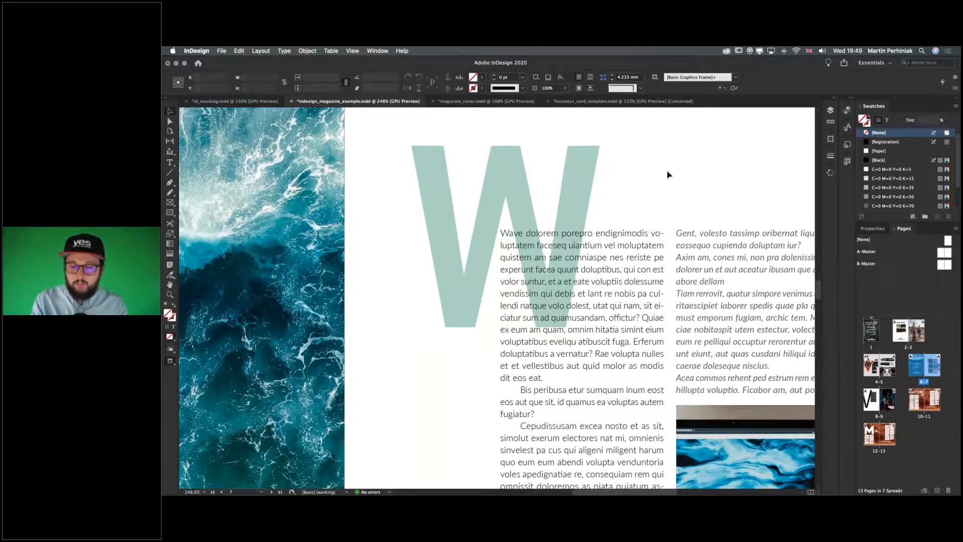
key("super+0")
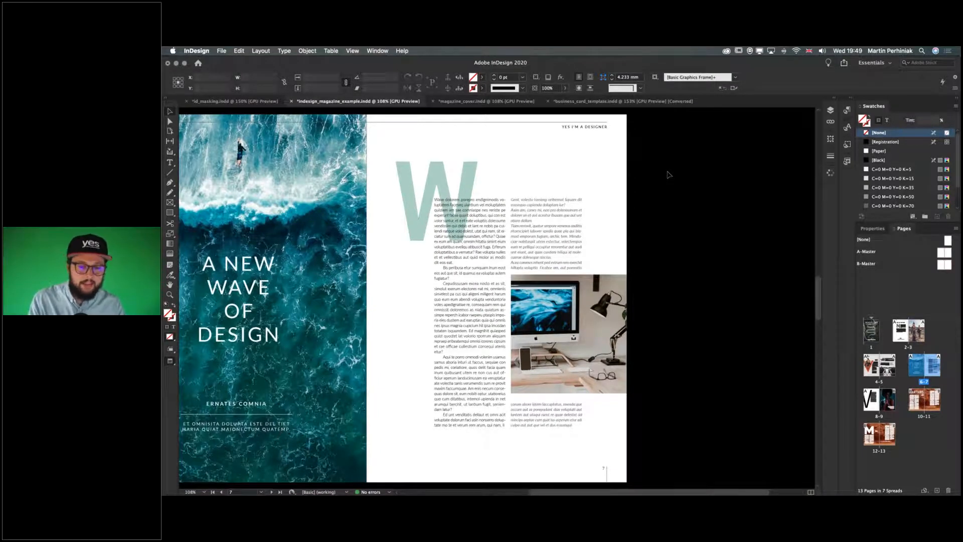
key("shift+Page_Down")
Try scaling the large V frame to about 69 × 114 mm and shifting it beside the text, undo both changes, and deselect it.
left_click(435, 364)
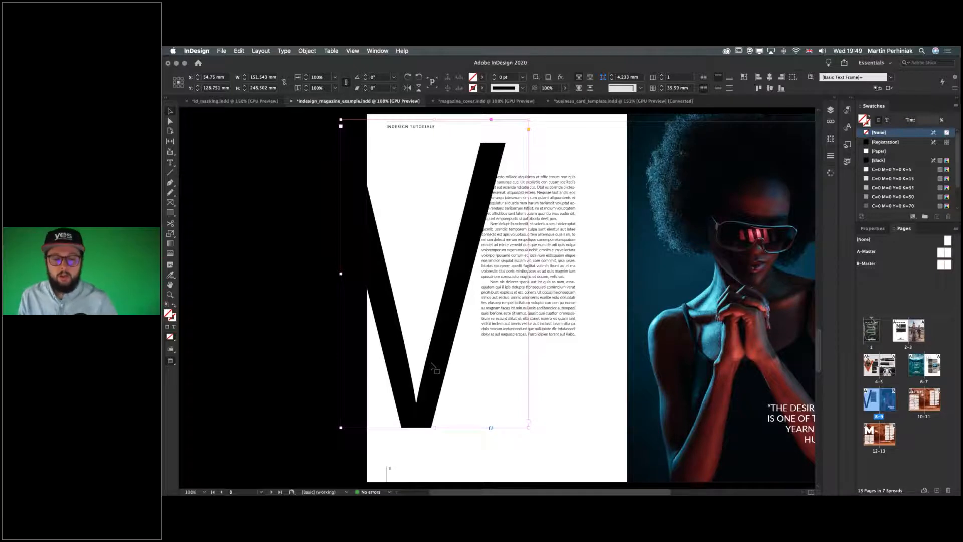
left_click_drag(341, 427, 441, 264)
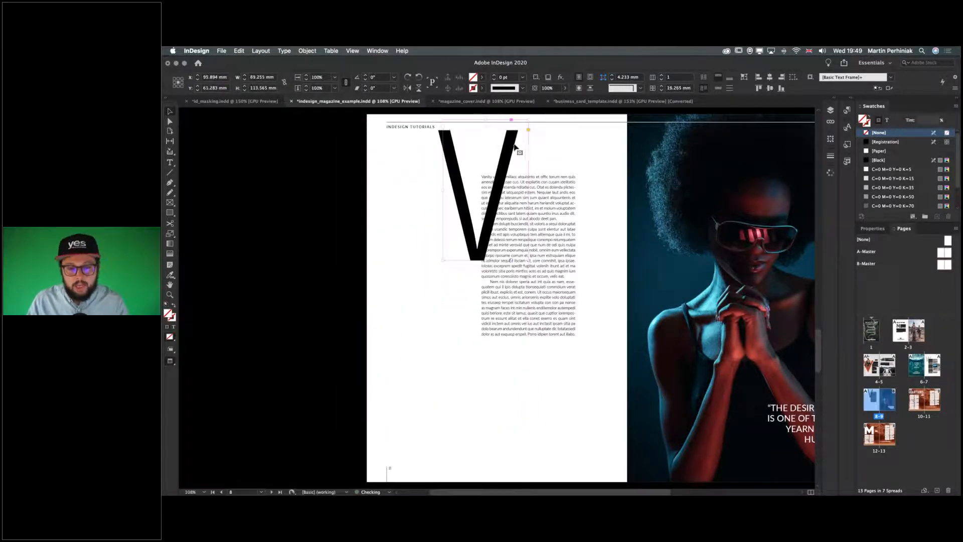
left_click_drag(509, 152, 491, 163)
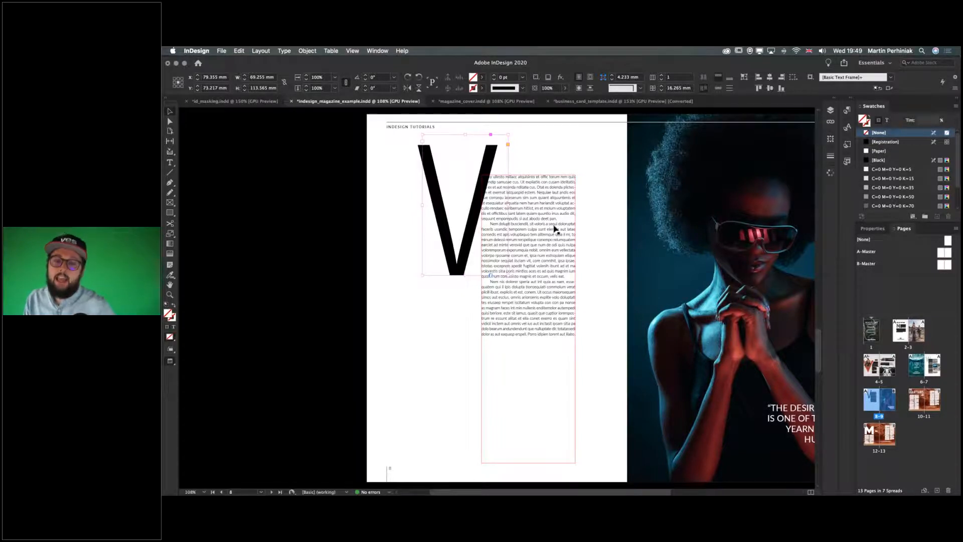
key("super+z")
key("super+z")
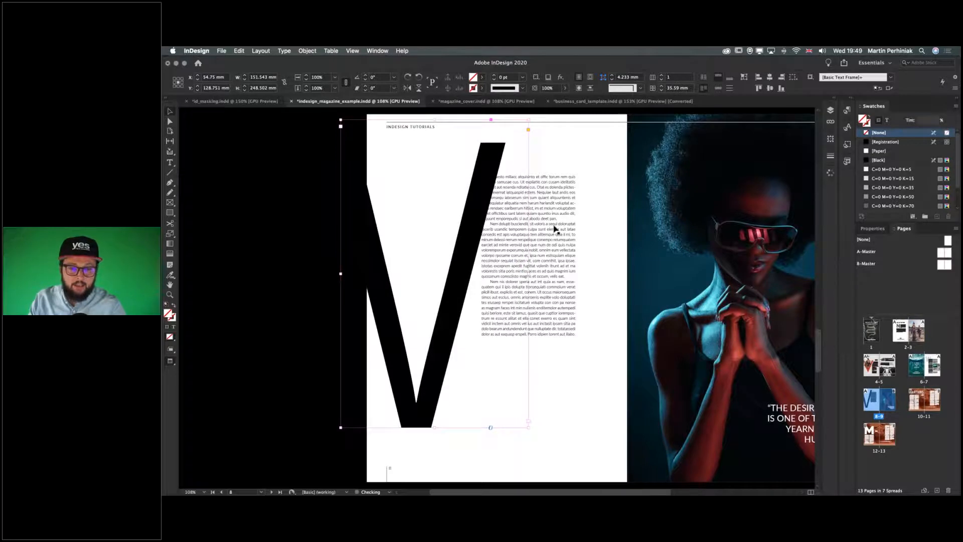
key("super+shift+a")
Open the Text Wrap settings for the large V and try wrapping the body text around the object shape.
scroll(519, 269, "right", 2)
scroll(520, 269, "right", 3)
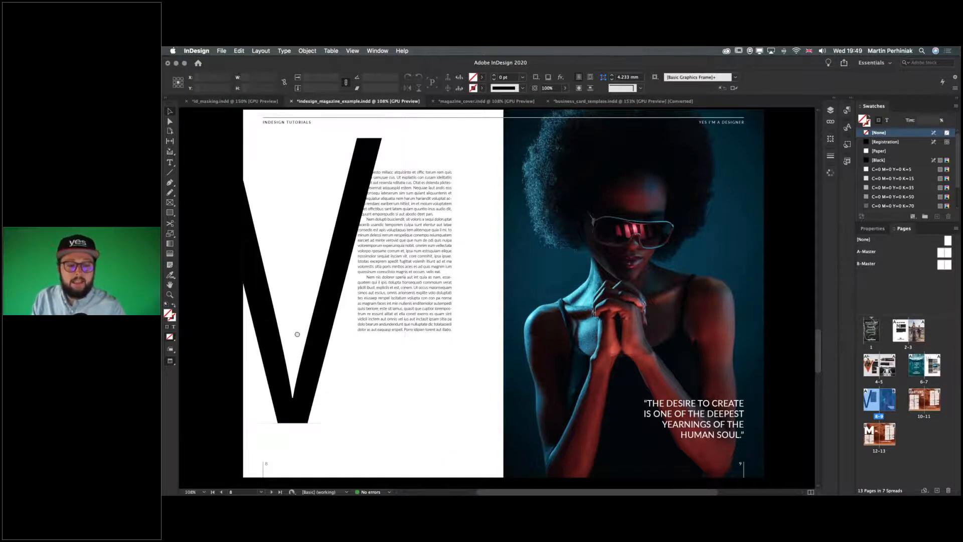
scroll(301, 333, "left", 2)
scroll(314, 336, "left", 1)
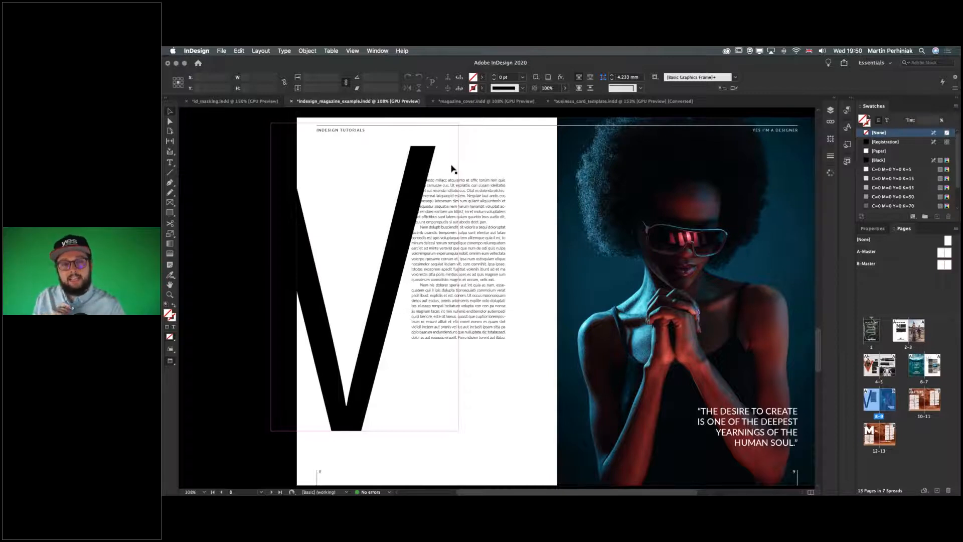
left_click(425, 166)
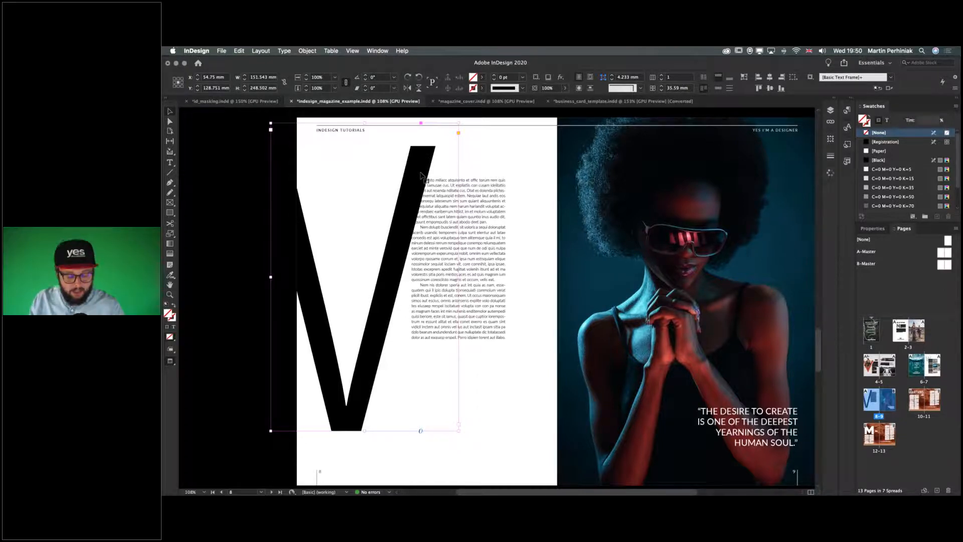
key("super+alt+w")
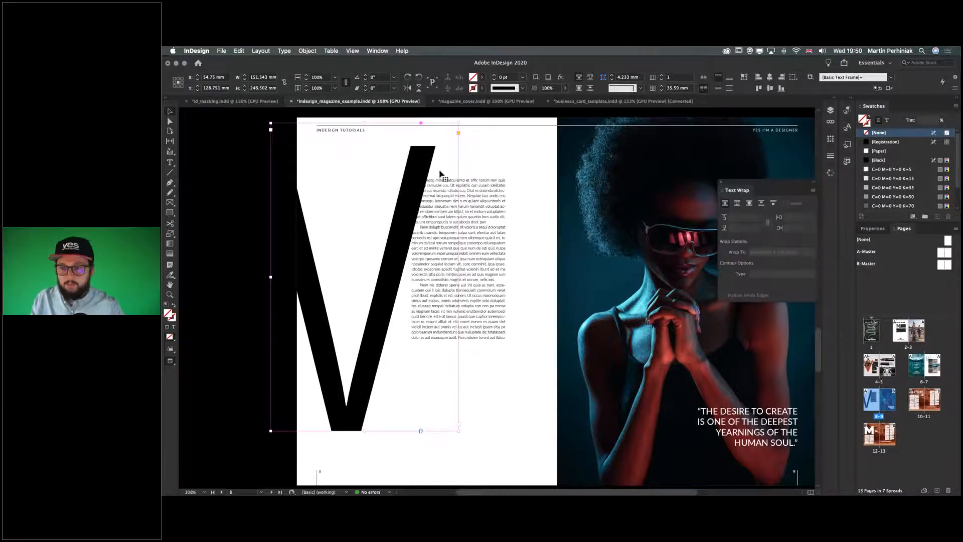
left_click(749, 203)
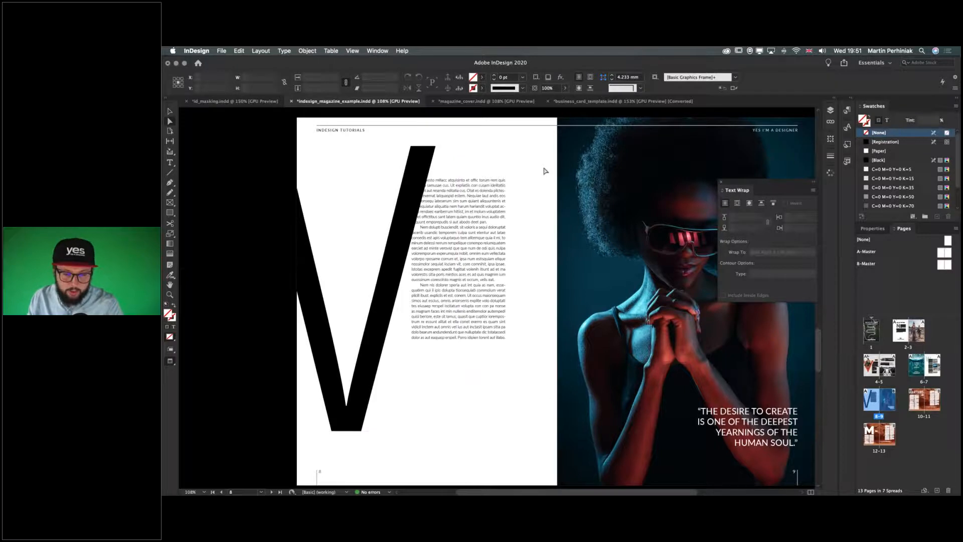
Draw a closed four-point Pen path, about 121.5 × 229 mm, that follows the V's slanted outer edge and extends past the page's outer edge.
key("p")
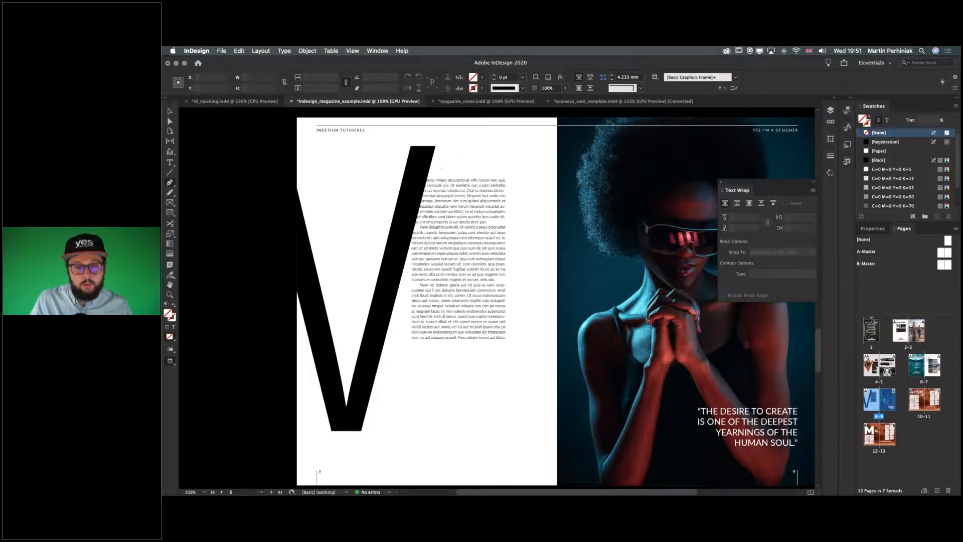
left_click(436, 147)
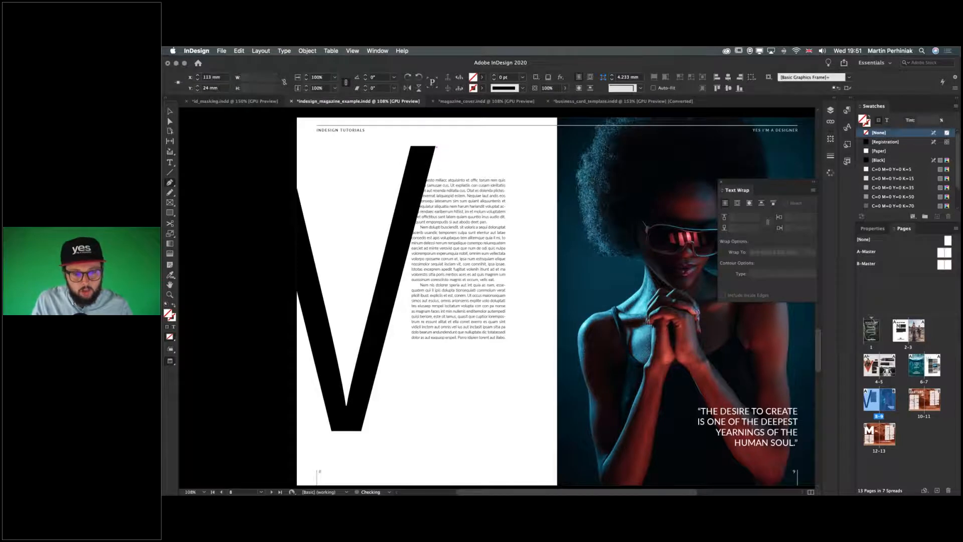
left_click(363, 431)
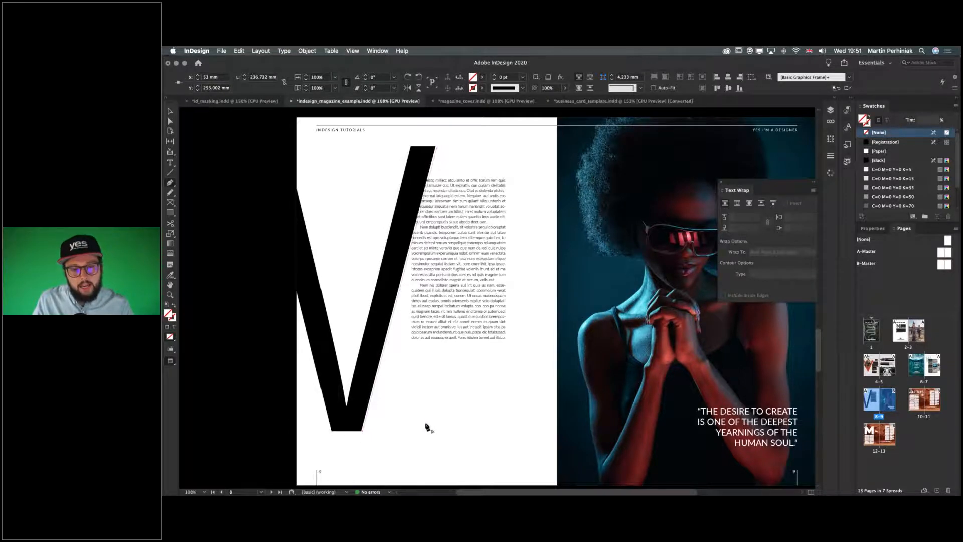
left_click(286, 431)
left_click(286, 147)
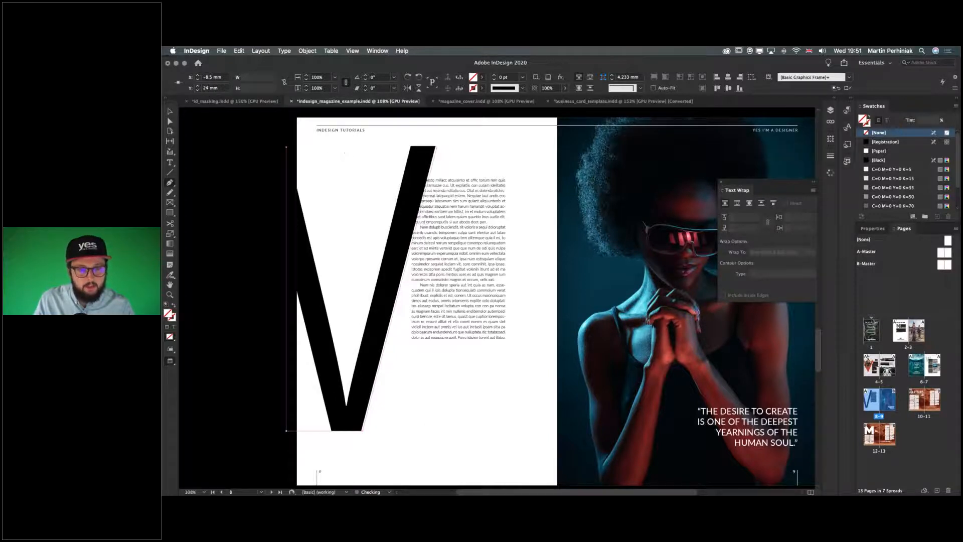
left_click(437, 149)
key("v")
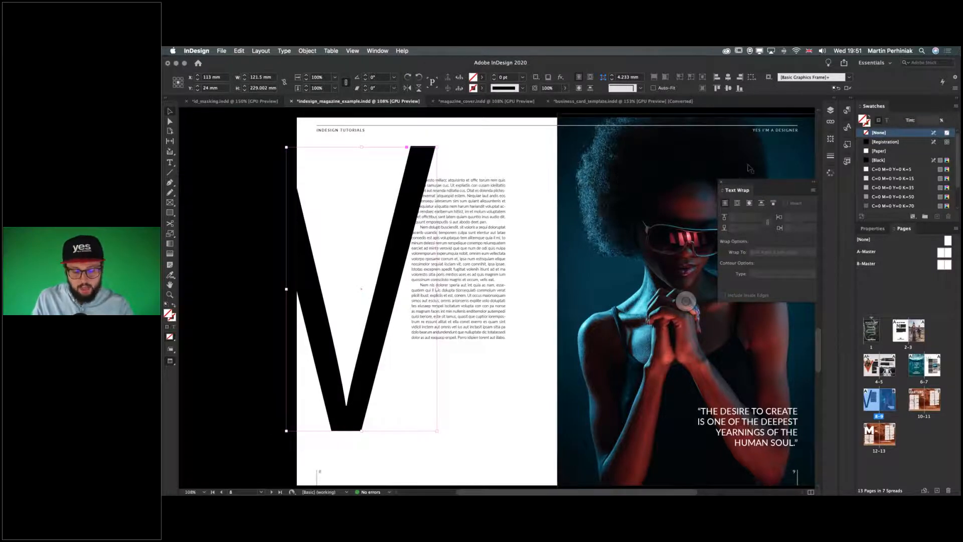
Wrap the body text around the drawn path's object shape with a 5 mm offset, and close the Text Wrap settings.
left_click(749, 203)
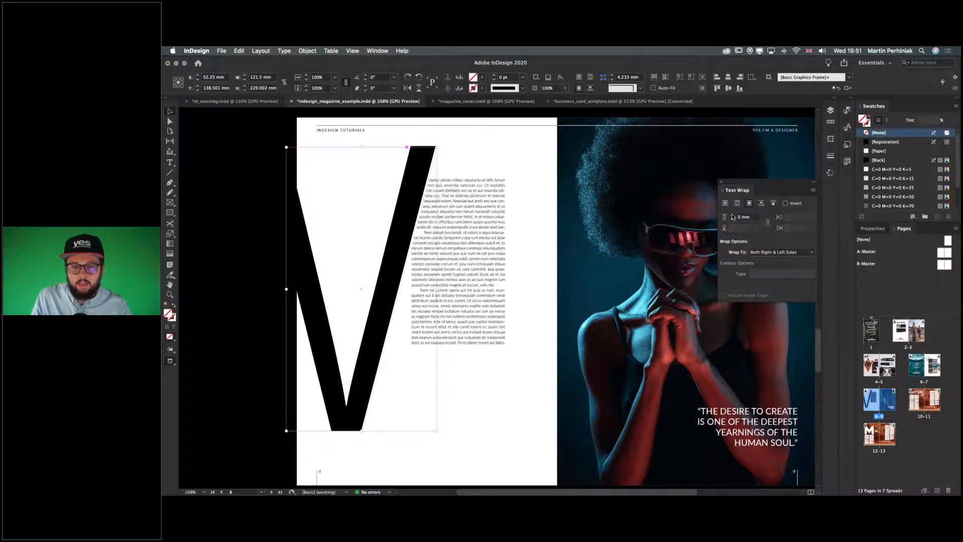
left_click(732, 215)
left_click(733, 215)
left_click(732, 215)
left_click(733, 215)
left_click(732, 216)
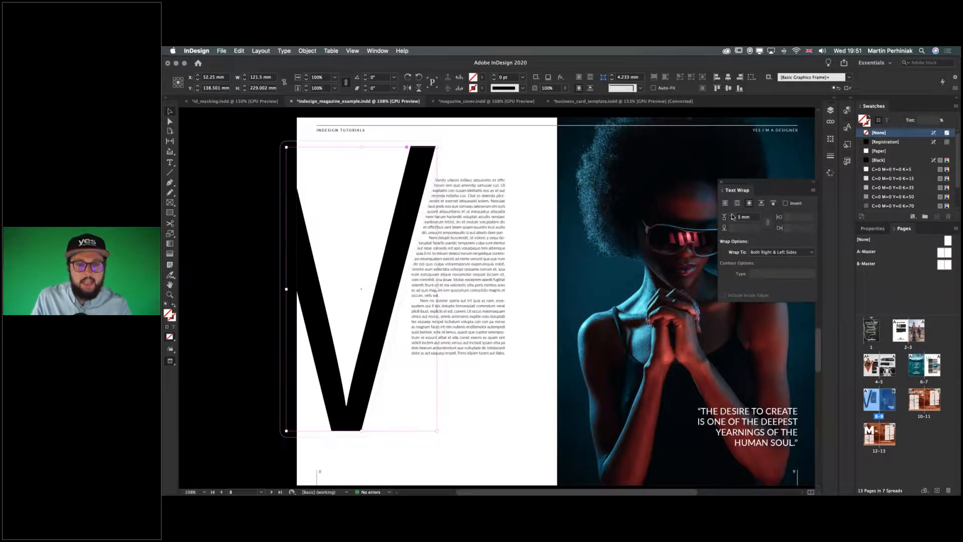
left_click(243, 173)
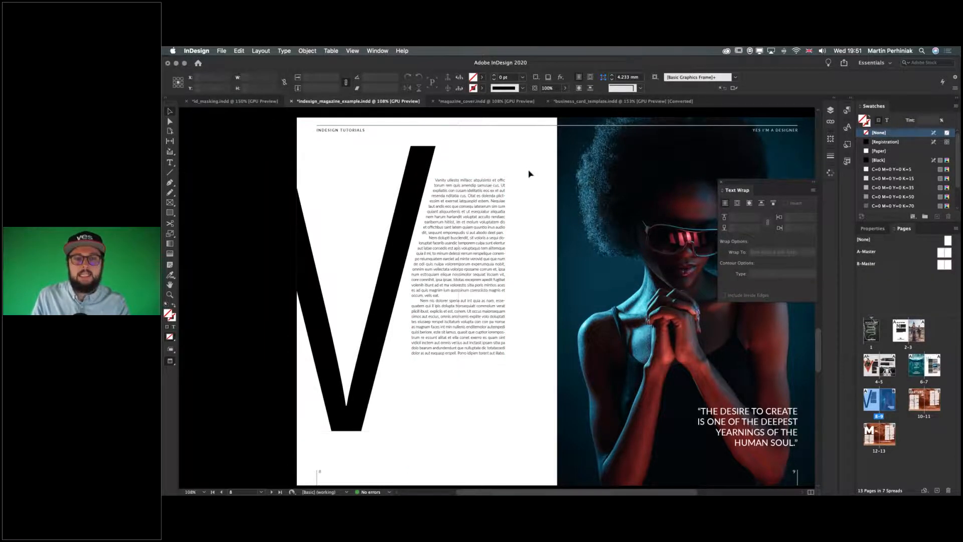
left_click(722, 184)
Select the V frame together with its wrap path, move both about 15 mm right and 10 mm down, and deselect them.
left_click(370, 162)
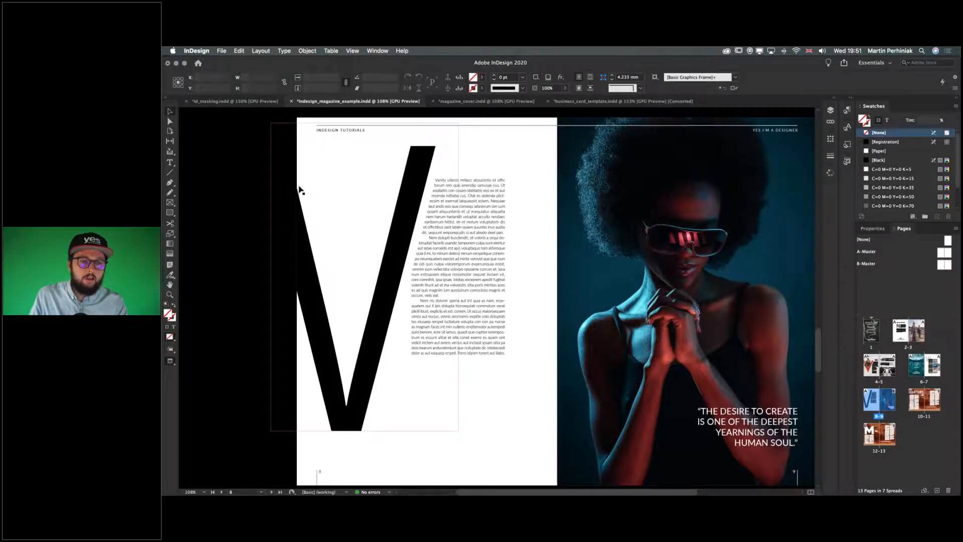
left_click_drag(235, 191, 308, 231)
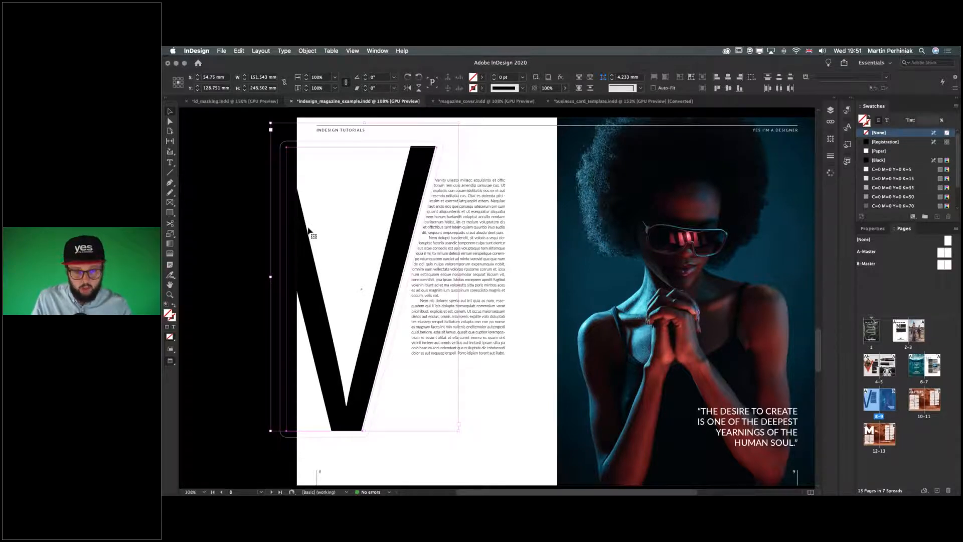
left_click_drag(351, 176, 373, 194)
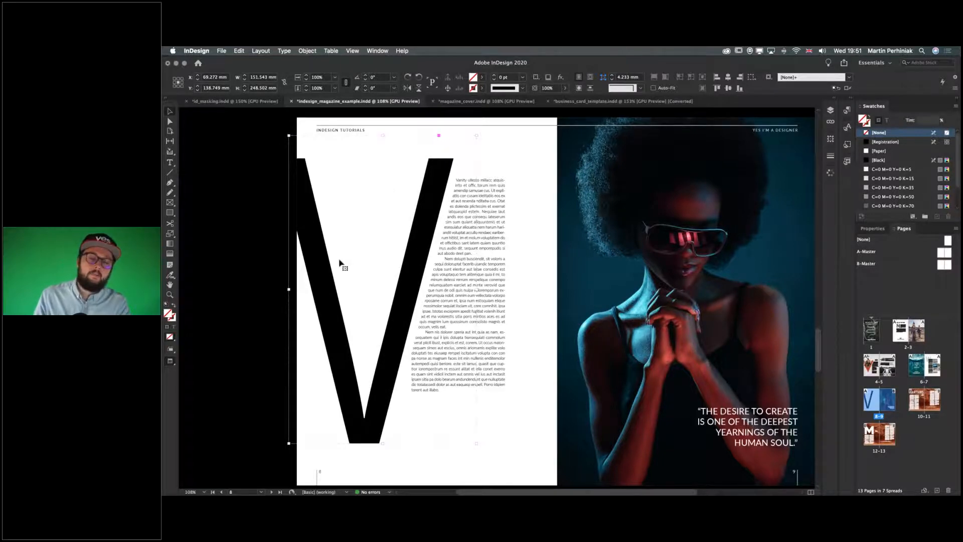
left_click(252, 217)
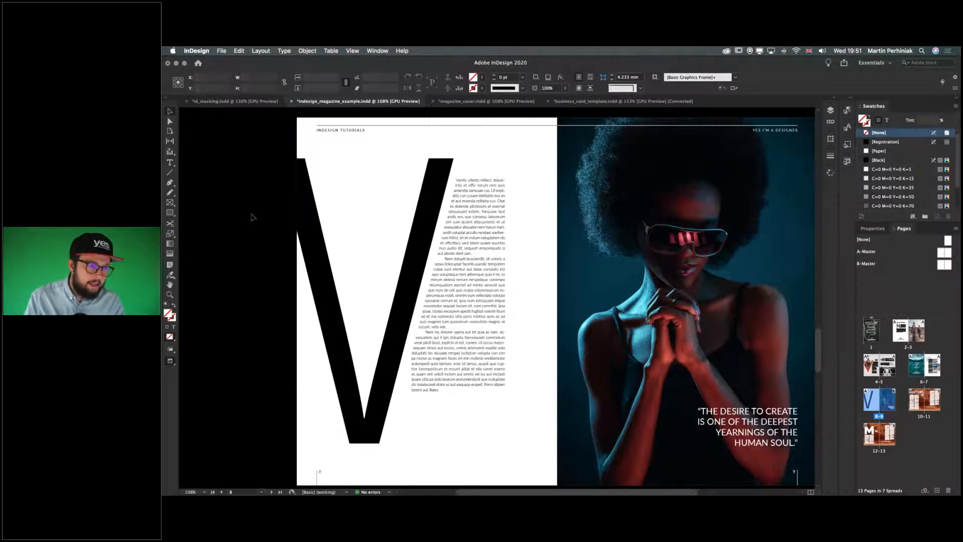
Examine the MARTIANS title on pages 10–11 and the large M drop cap on pages 12–13.
key("shift+Page_Down")
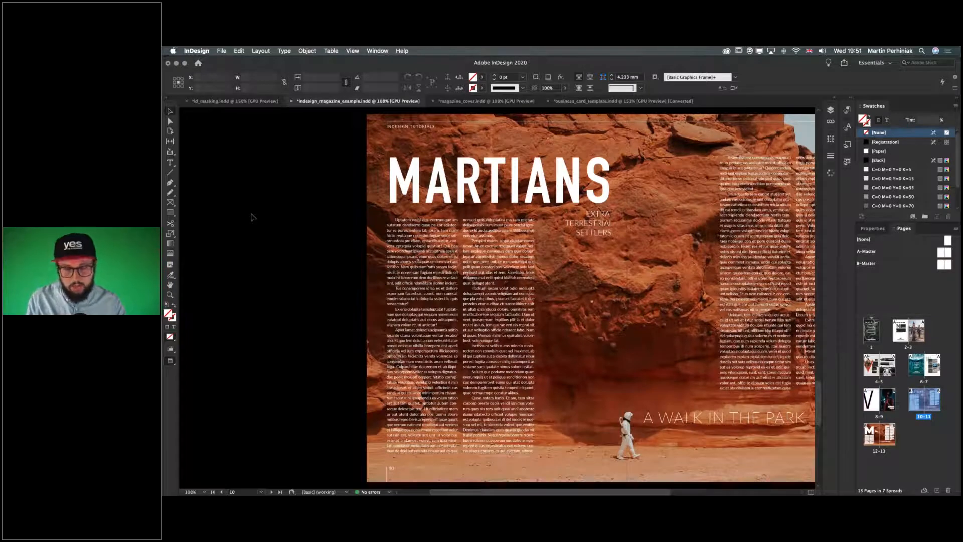
key("shift+Page_Down")
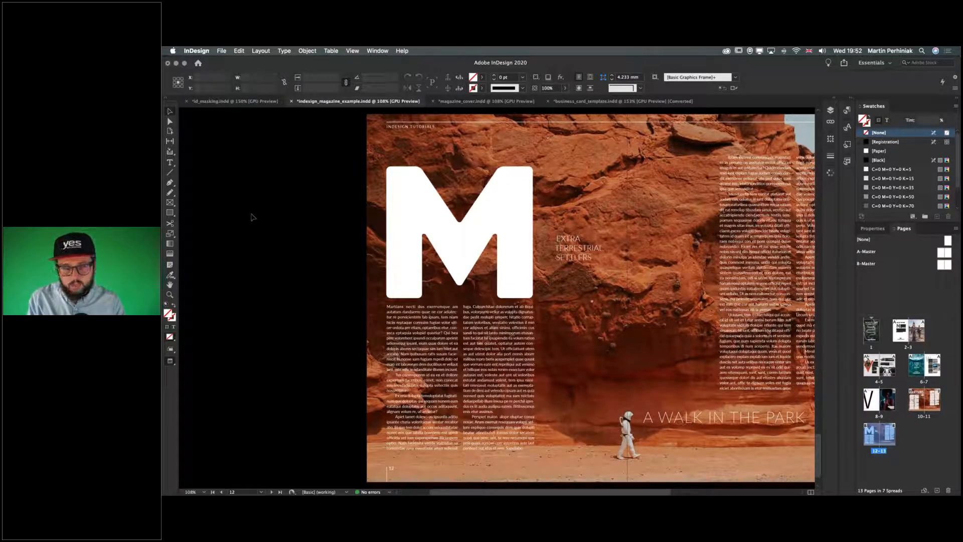
left_click_drag(363, 156, 215, 154)
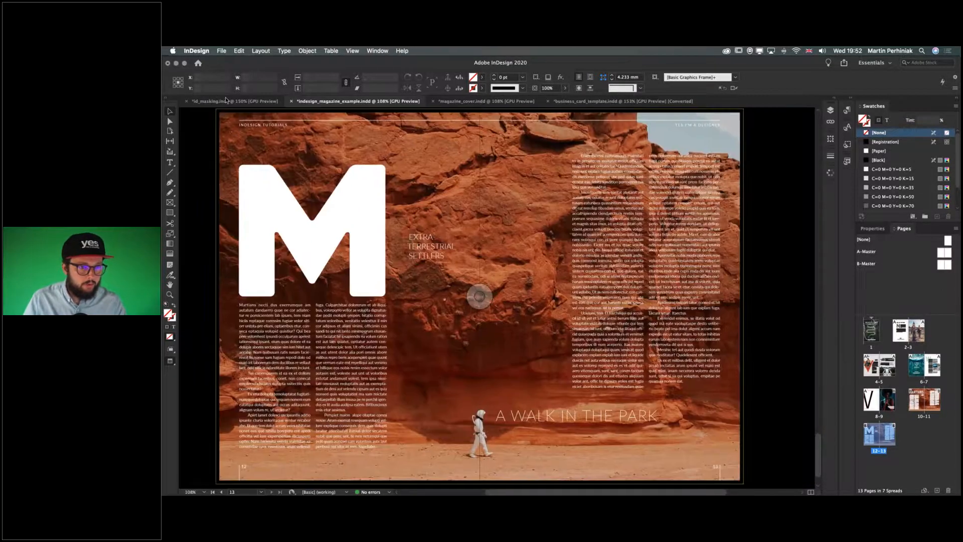
Switch to business_card_template.indd, hide the guides and frame edges with Preview mode, and select the text frame with the name and contact placeholders.
left_click(235, 101)
left_click(590, 102)
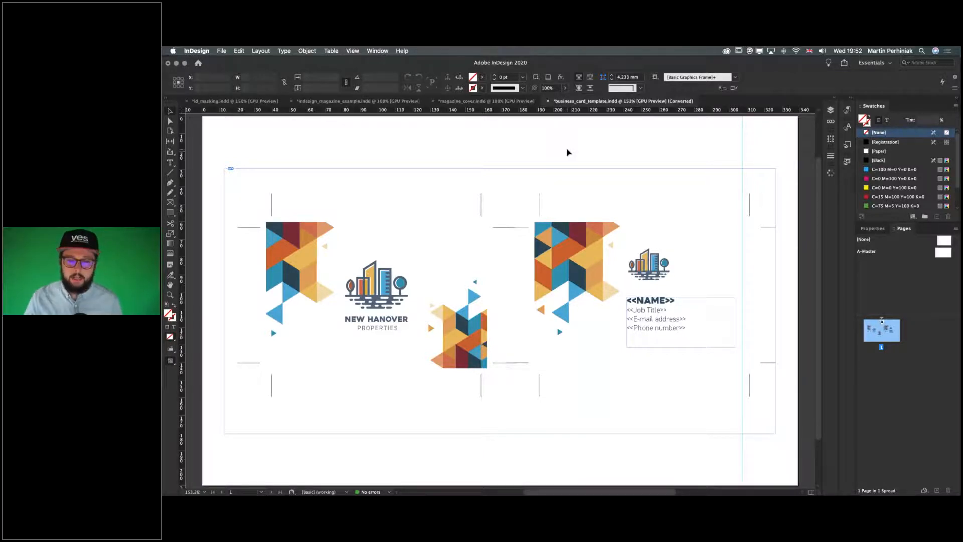
key("w")
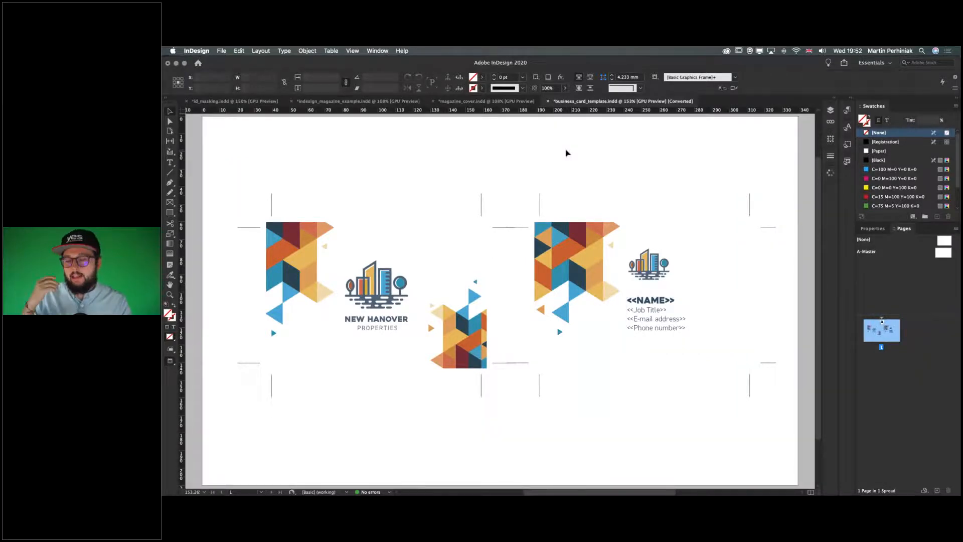
left_click(578, 169)
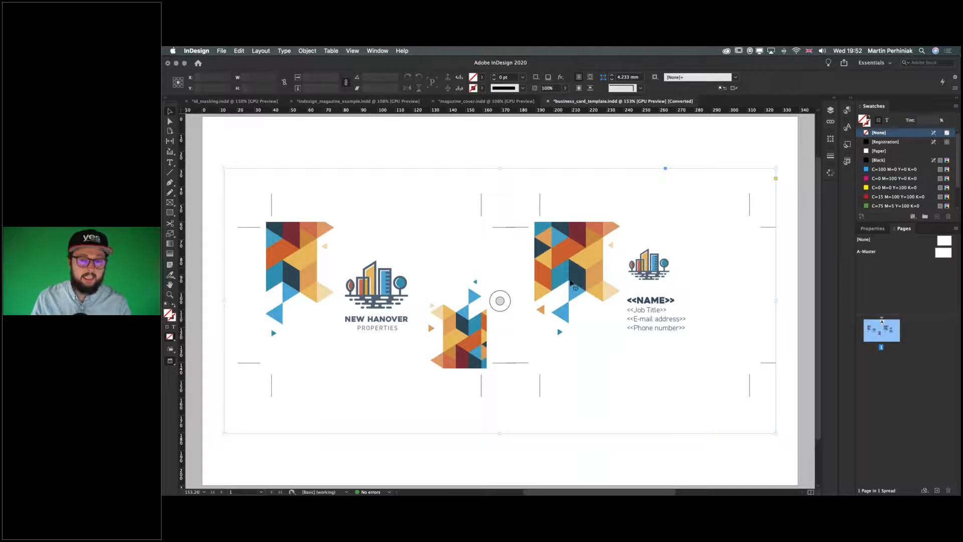
left_click(654, 311)
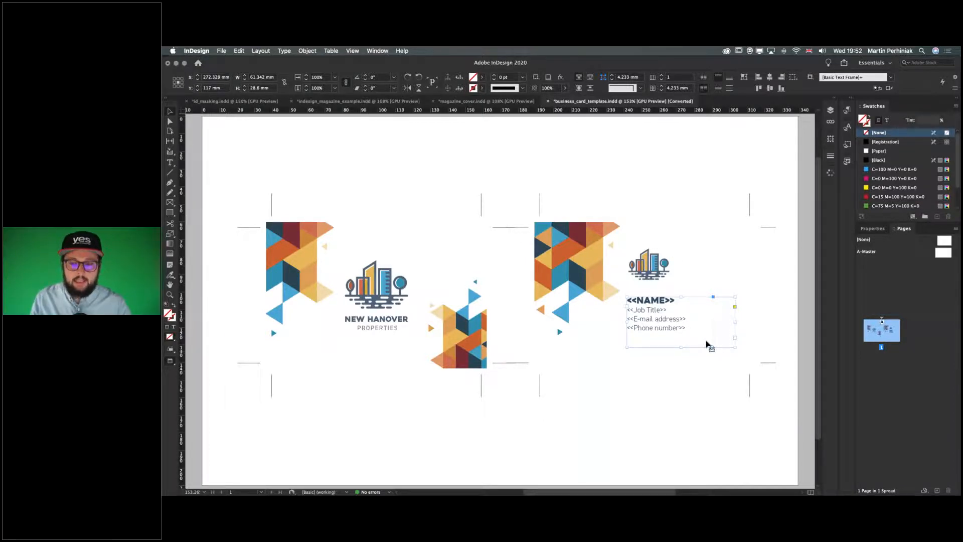
left_click_drag(635, 311, 579, 316)
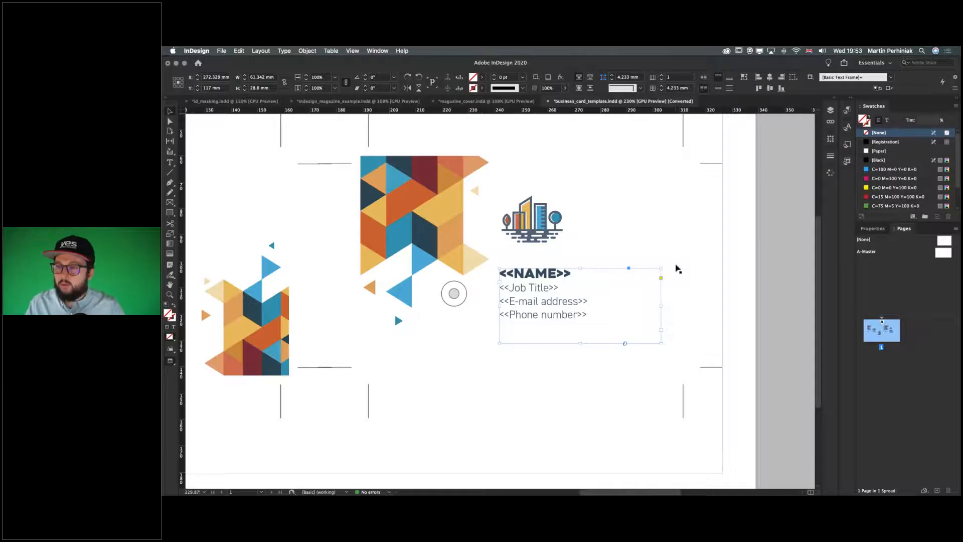
Open the Data Merge controls and place them clear of the business card's logo and placeholder text.
left_click(378, 50)
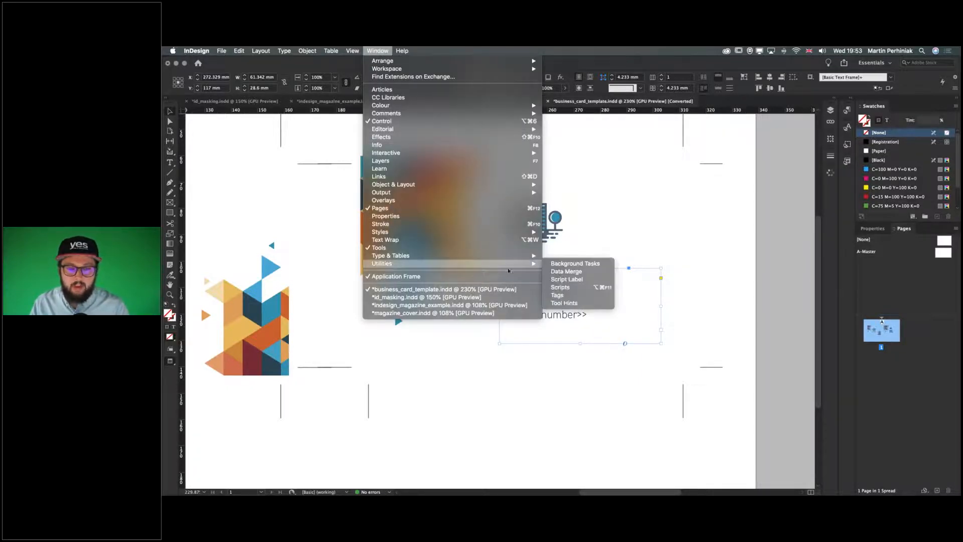
mouse_move(521, 264)
left_click(572, 273)
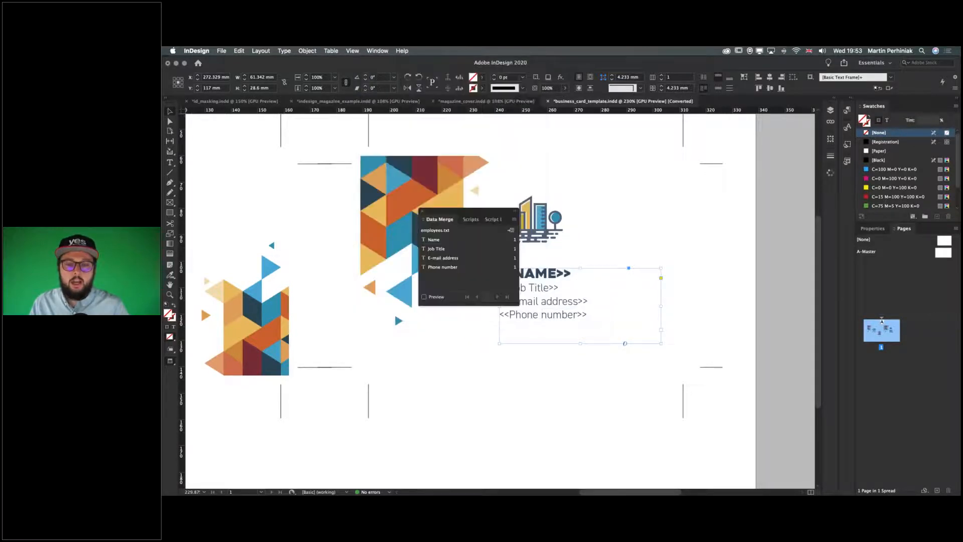
left_click_drag(440, 208, 725, 204)
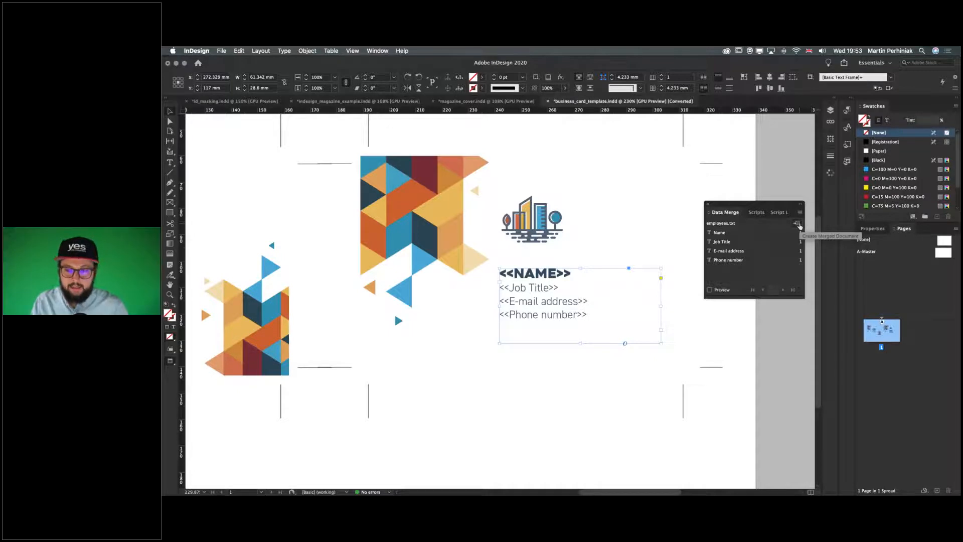
Switch to Finder, preview the employees text file in the Data Merge folder to examine its fields and records, and return to InDesign.
key("super+Tab")
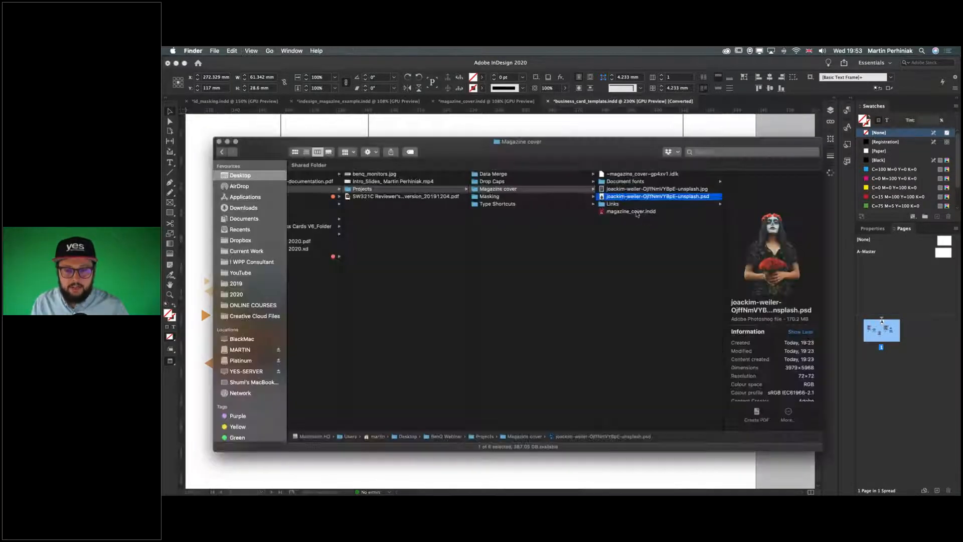
left_click(493, 175)
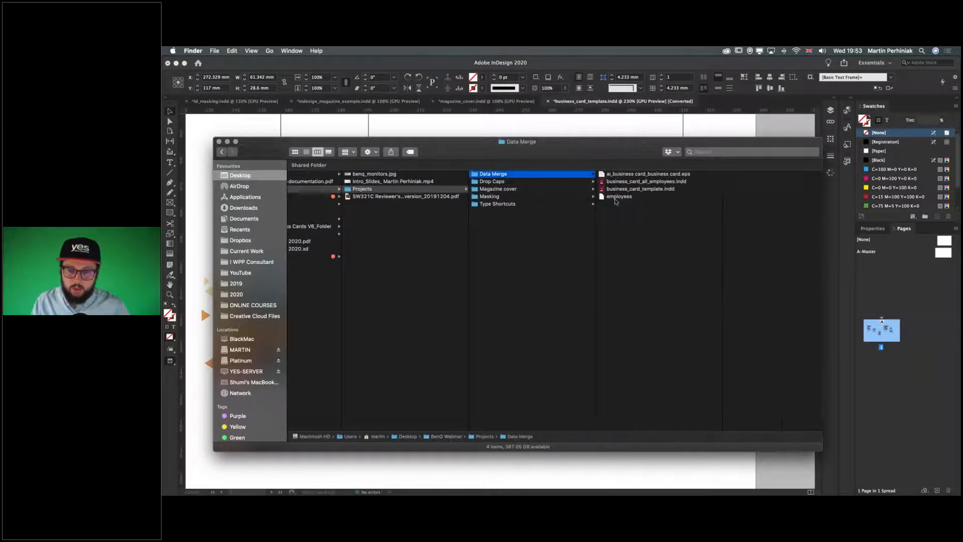
left_click(623, 199)
key("space")
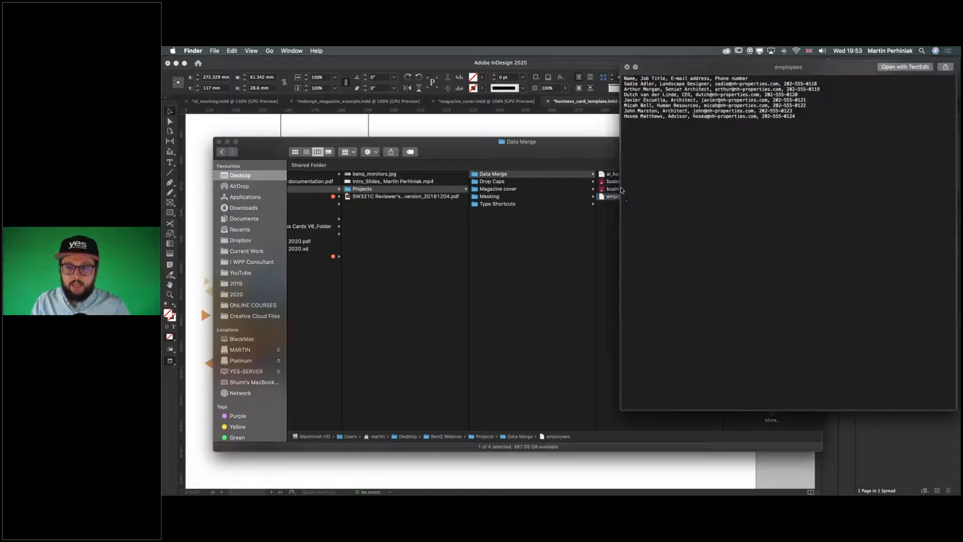
left_click_drag(680, 62, 513, 126)
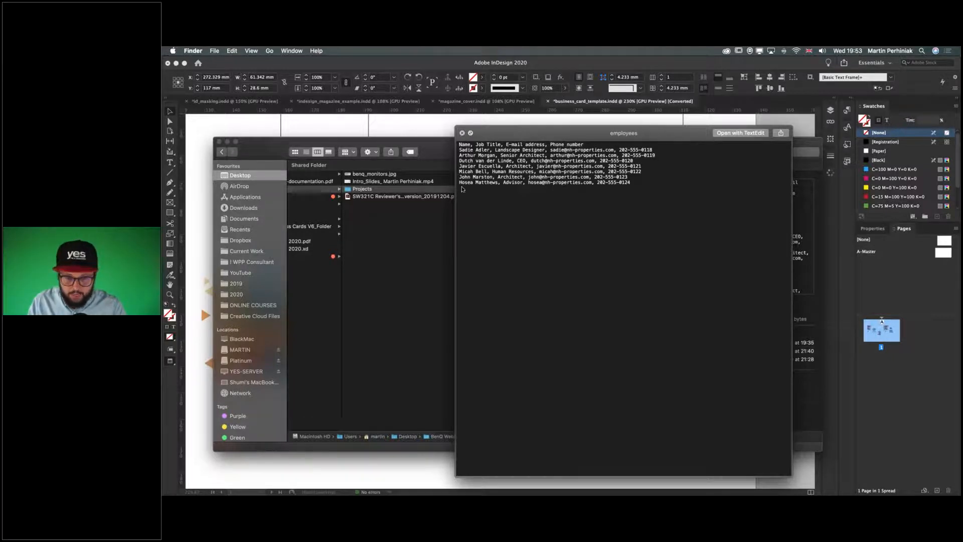
left_click(462, 133)
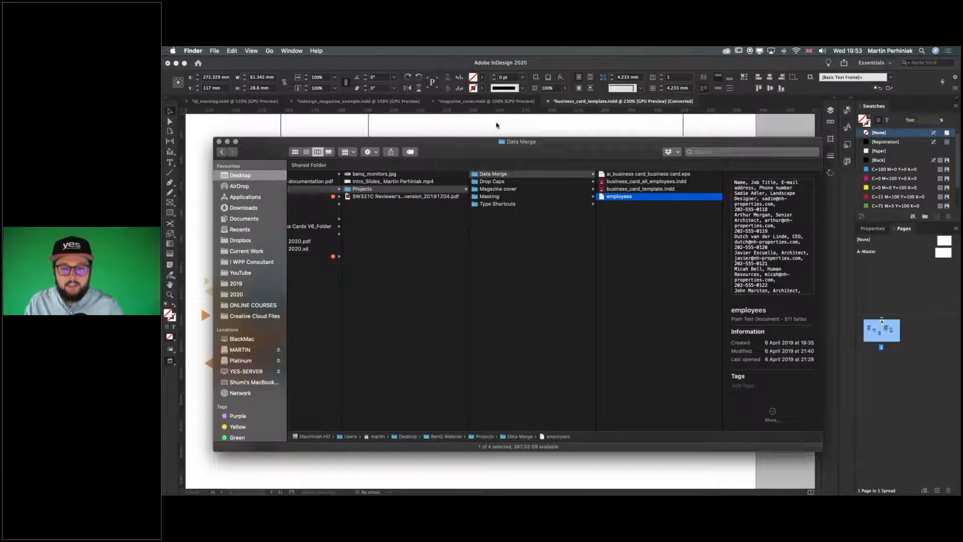
left_click(497, 125)
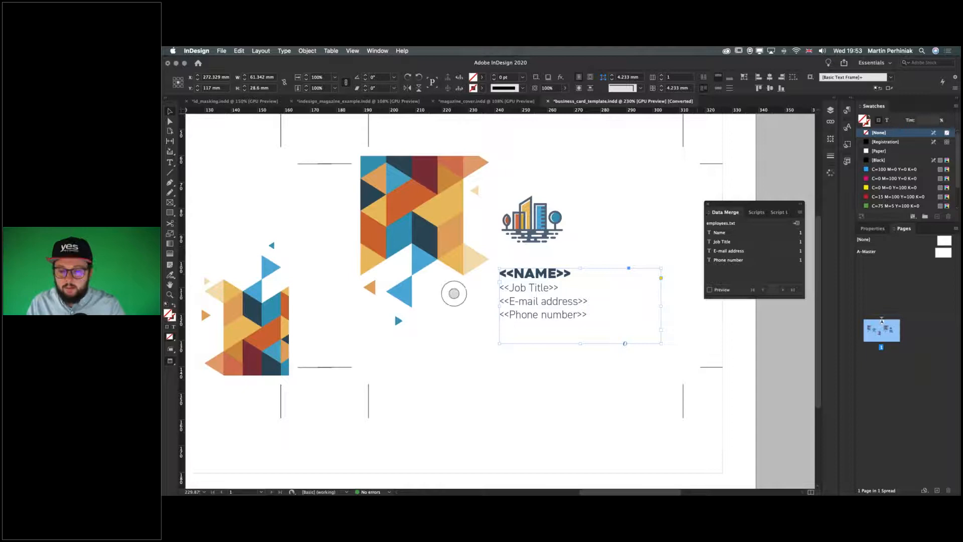
Preview the merged data on the business card, browsing the employee records forward to record 7 and back to record 5.
left_click(710, 289)
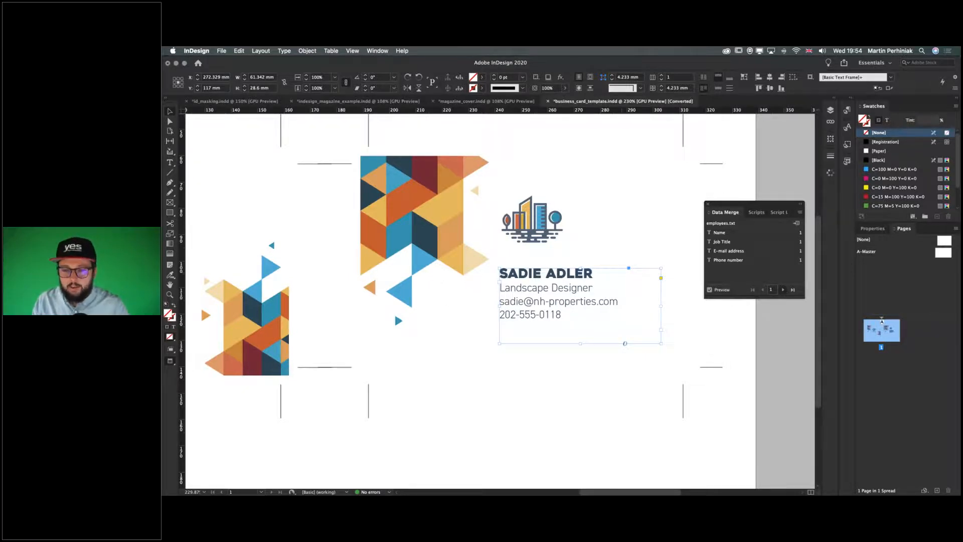
left_click(783, 290)
left_click(783, 289)
left_click(783, 290)
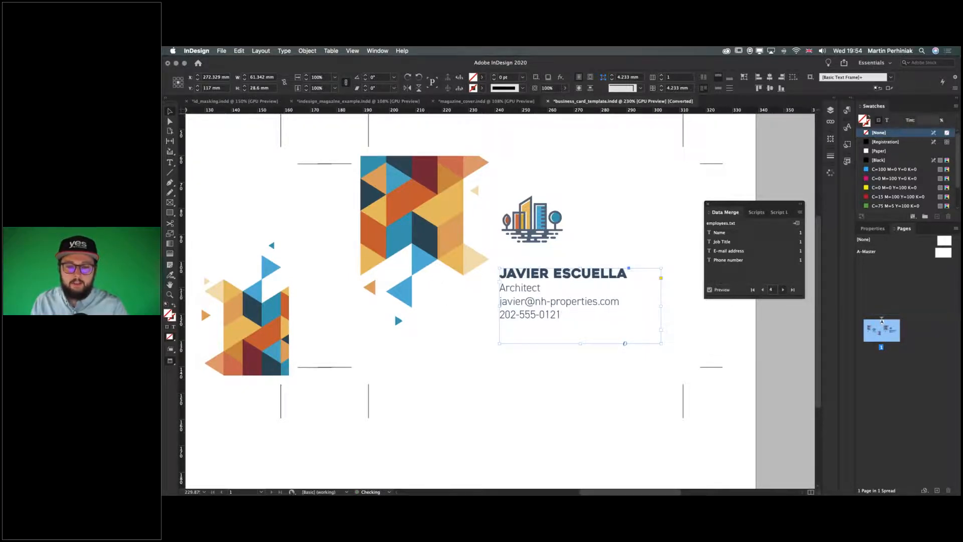
left_click(783, 290)
left_click(783, 290)
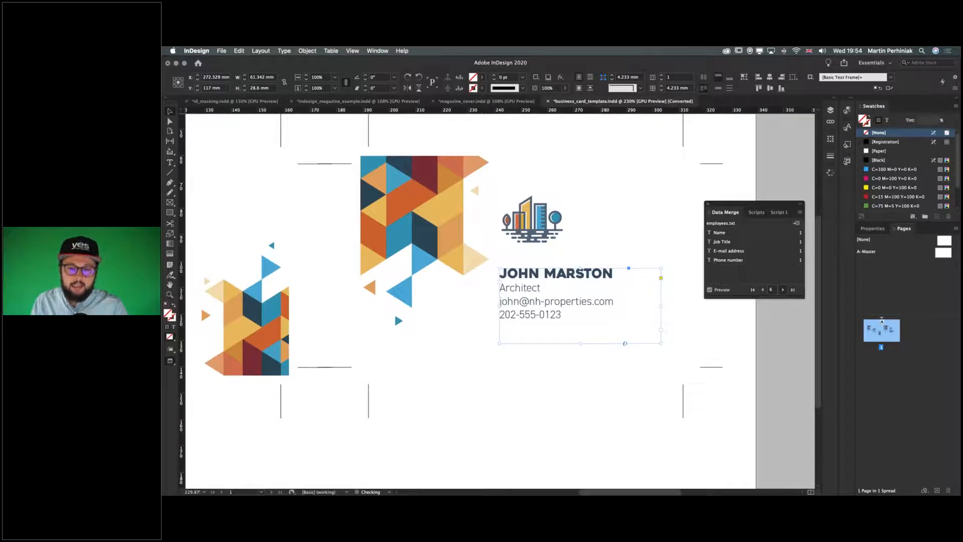
left_click(783, 290)
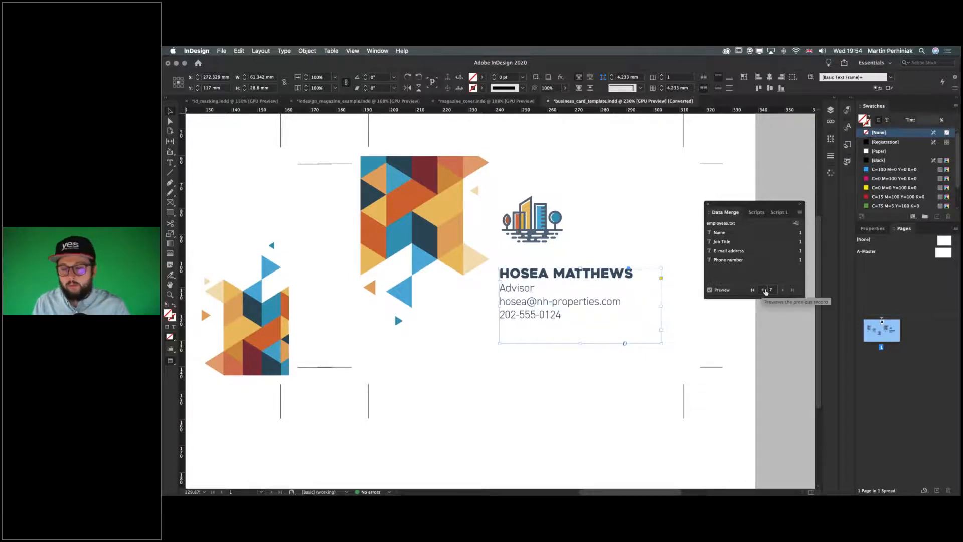
left_click(762, 291)
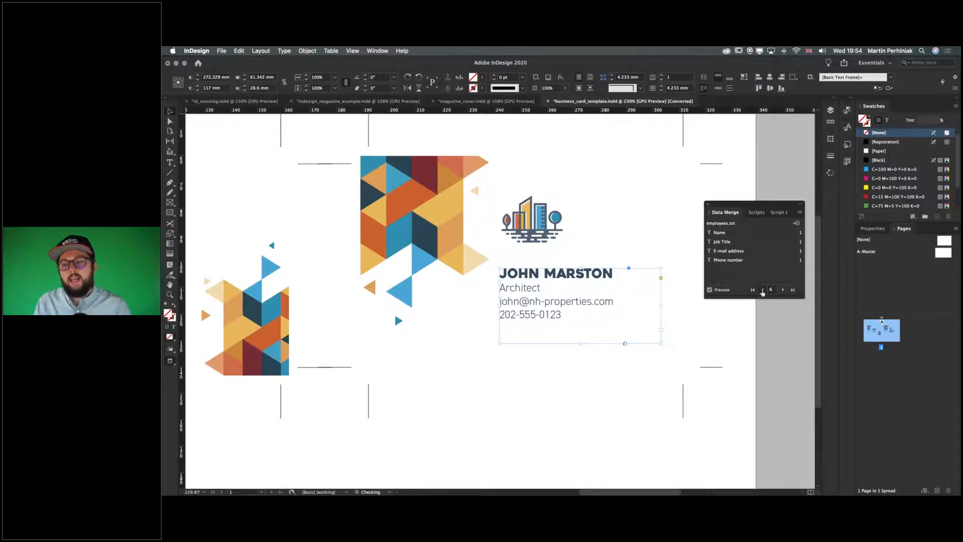
left_click(763, 290)
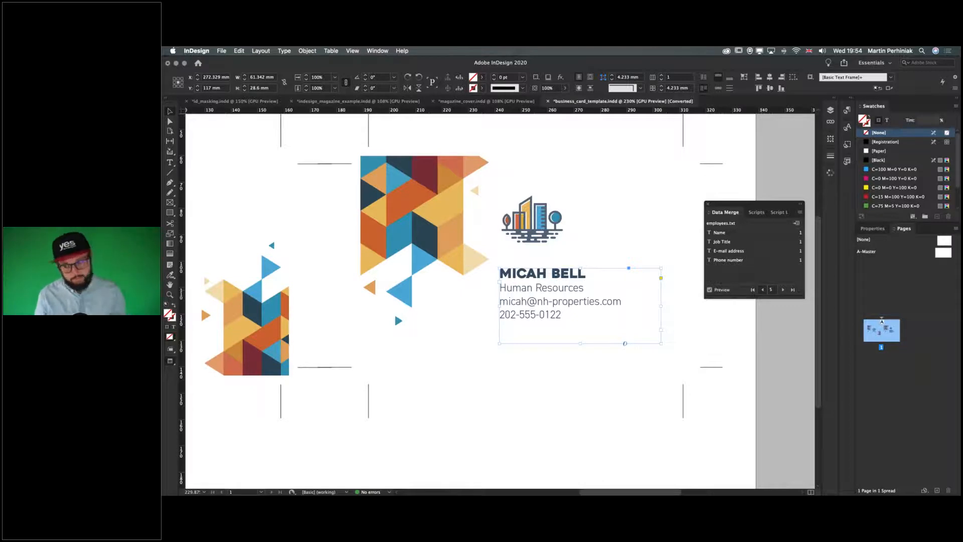
Close the Data Merge controls, deselect the contact text frame and fit the whole business card page in view.
left_click(454, 293)
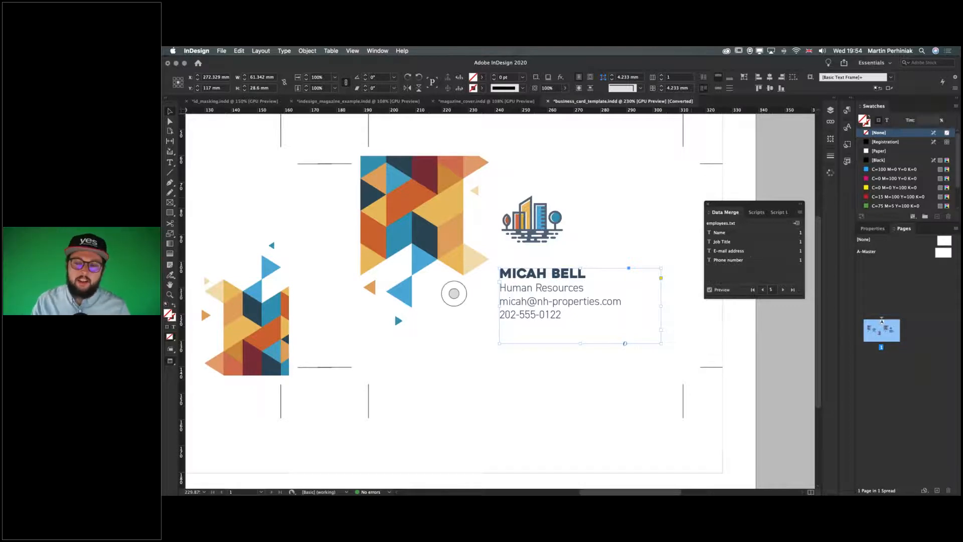
left_click(708, 204)
left_click(789, 207)
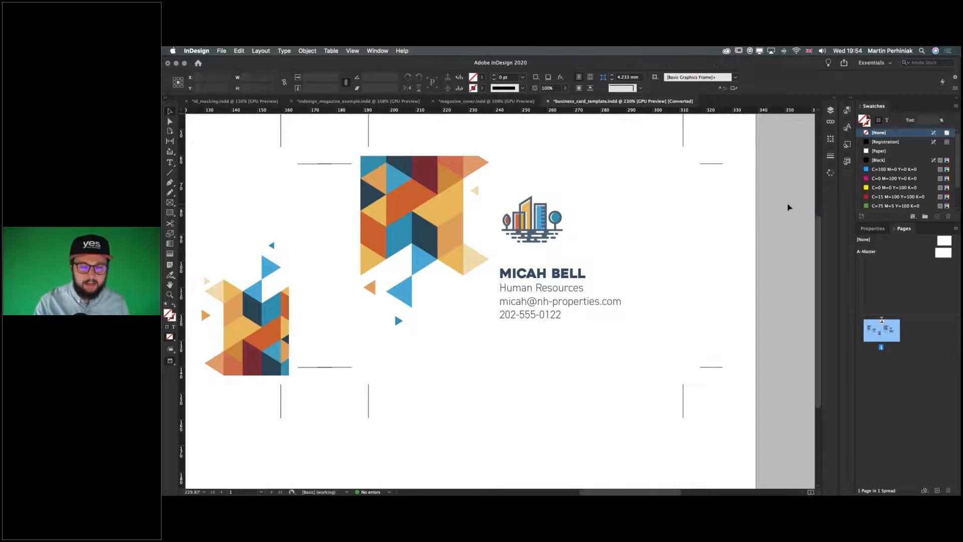
key("super+0")
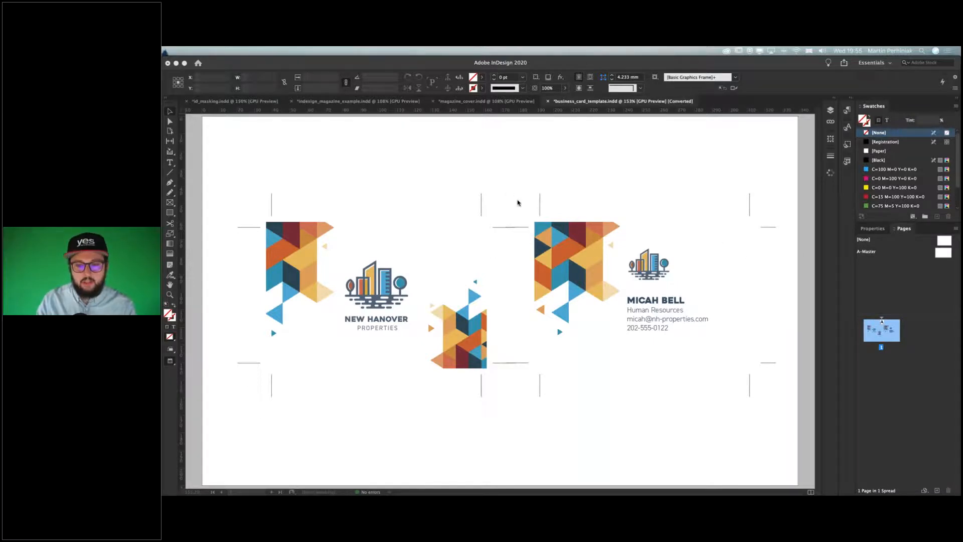
Switch to Photoshop, select the VIKING layer in Porunnseason3.psd and toggle its visibility off and on.
key("super+Tab")
key("super+Tab")
key("super+Tab")
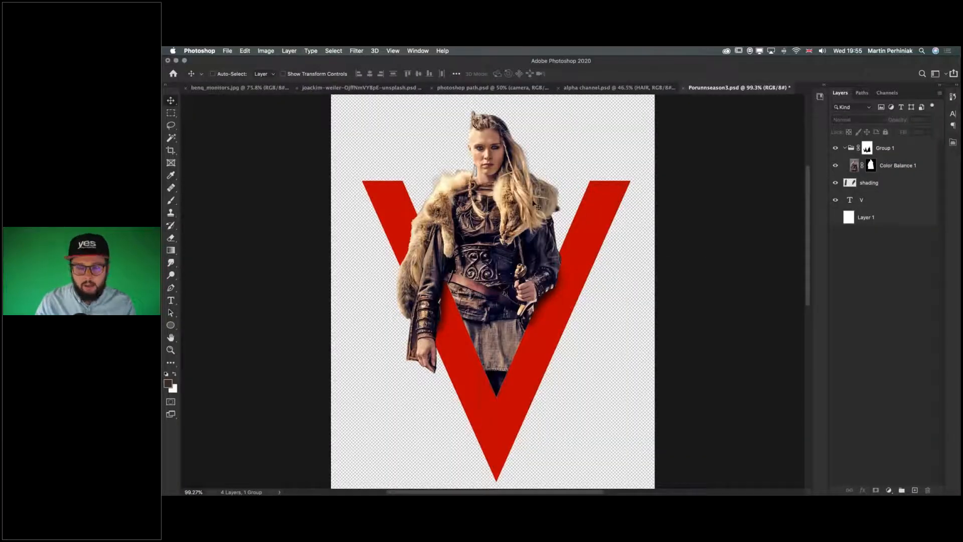
left_click(893, 165)
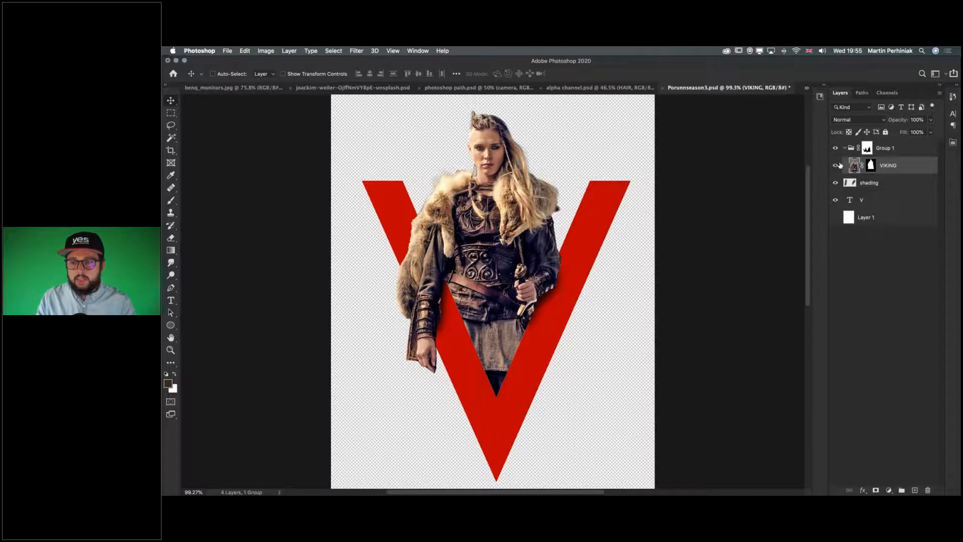
left_click(836, 165)
left_click(836, 166)
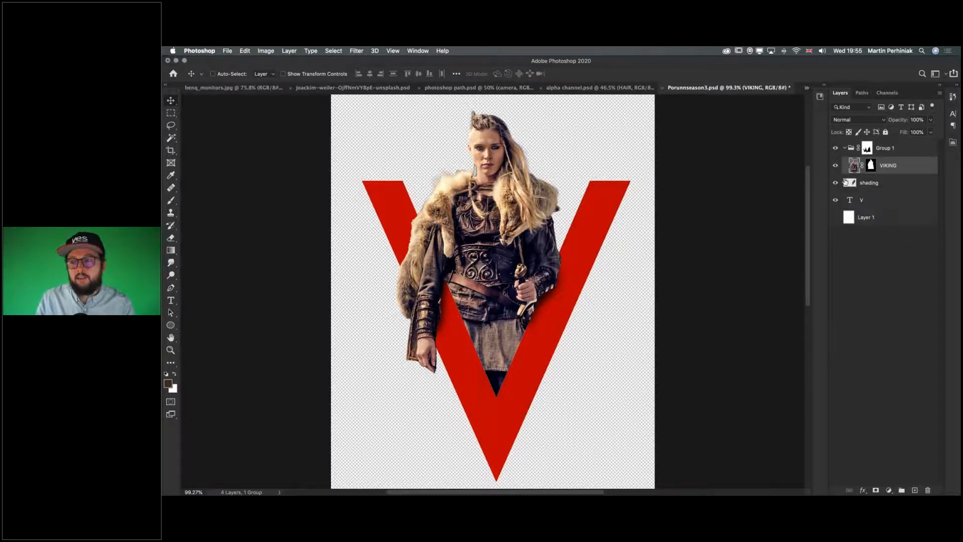
Disable and re-enable the VIKING layer's mask, and view Group 1's mask on its own before restoring the composite.
left_click(873, 167, "shift")
left_click(873, 167, "shift")
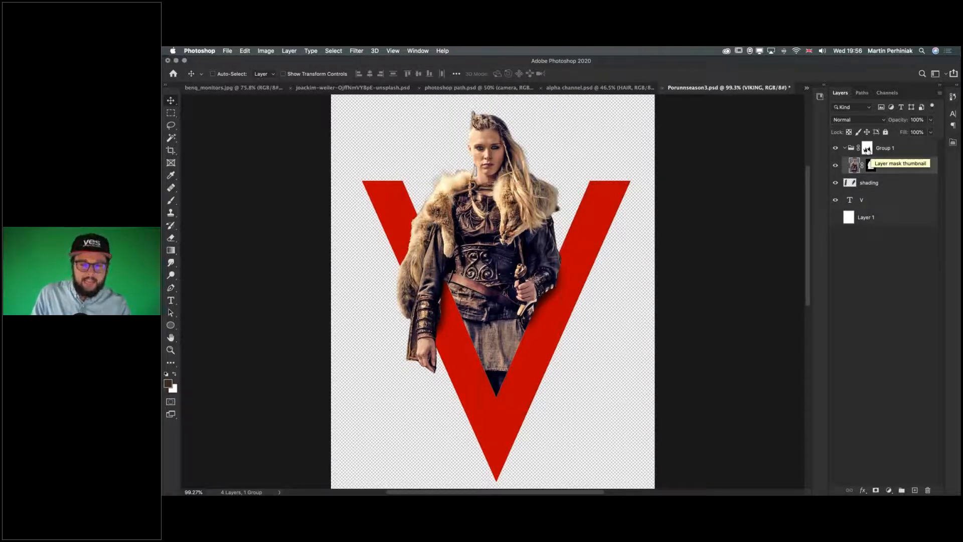
left_click(867, 149, "alt")
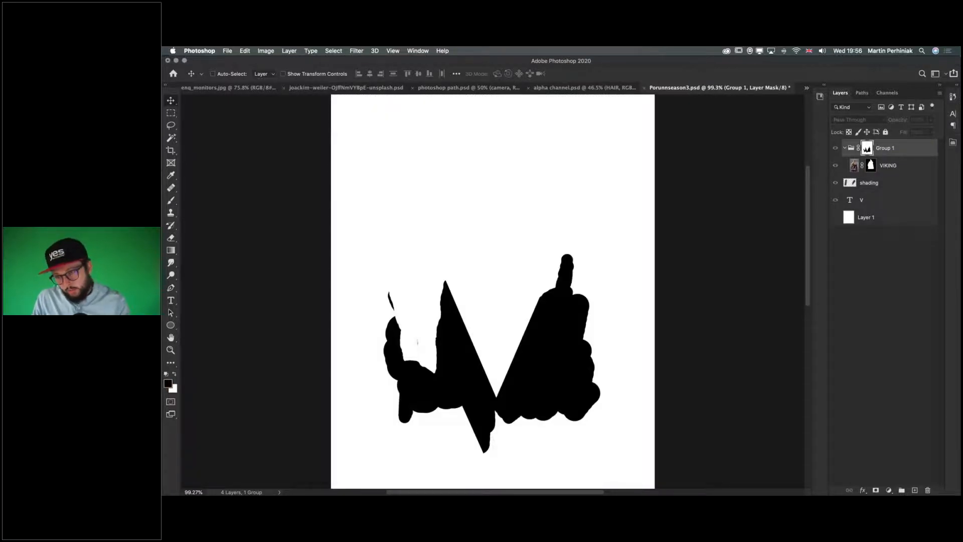
left_click(867, 149, "alt")
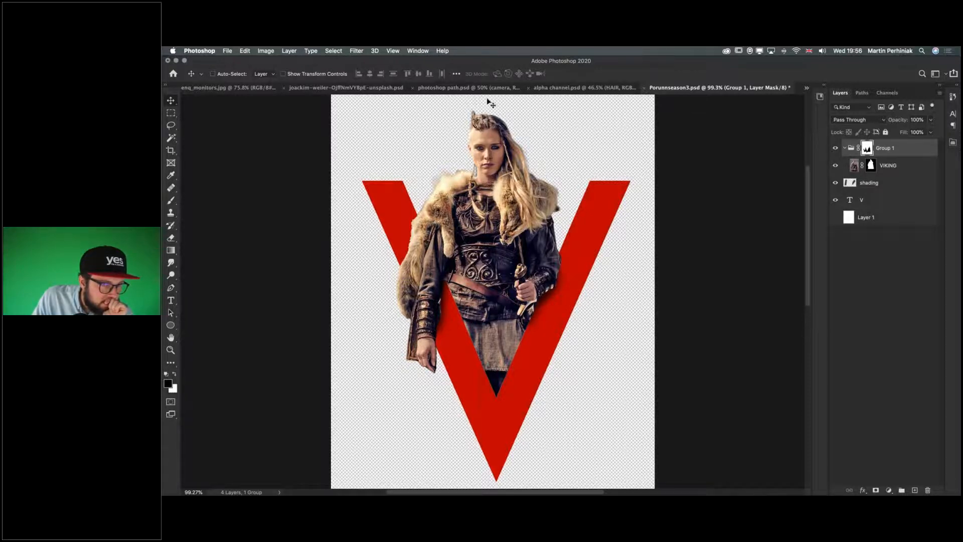
left_click(333, 51)
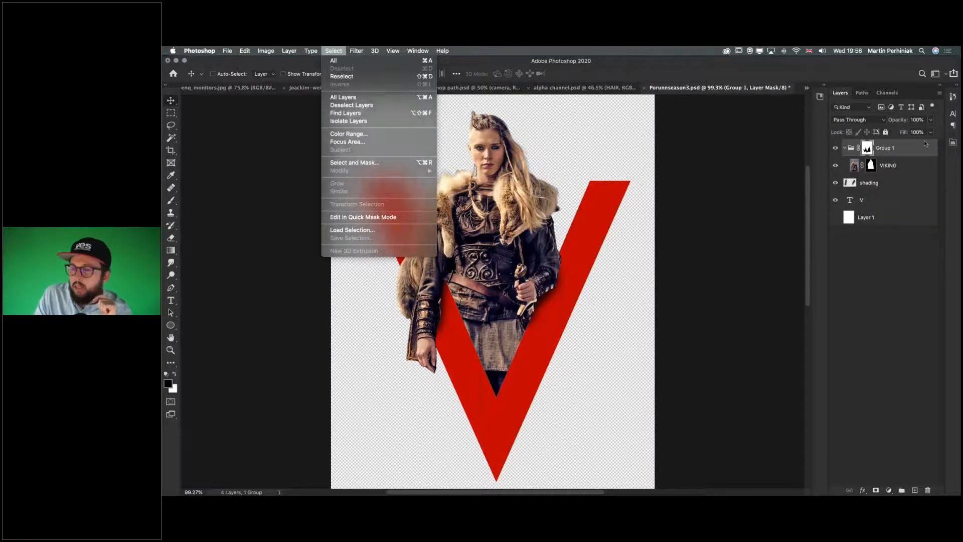
left_click(905, 150)
left_click(906, 150)
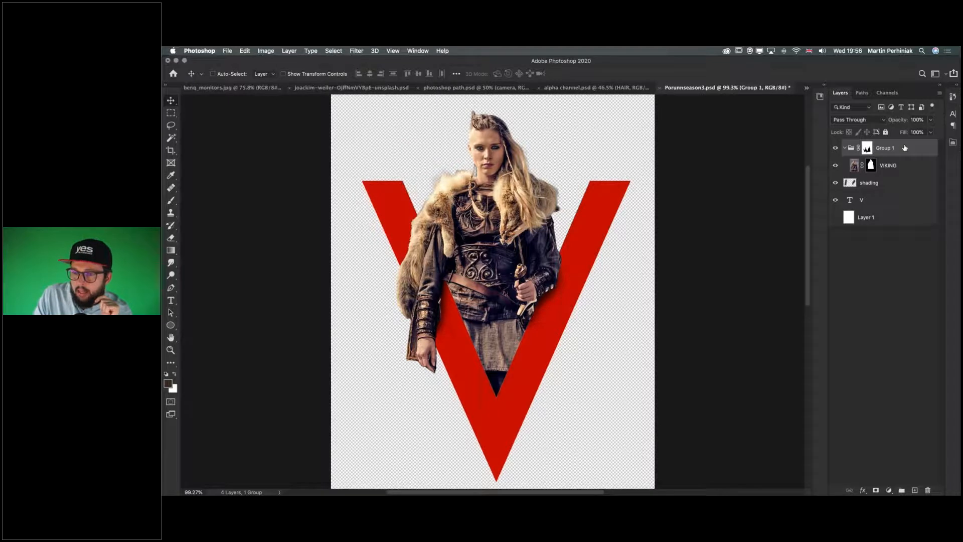
right_click(905, 148)
key("Escape")
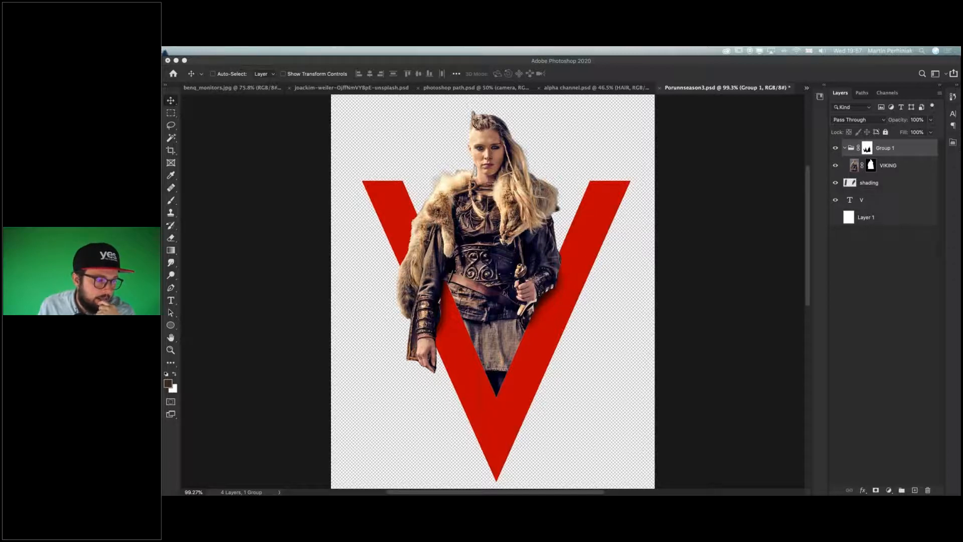
Switch back to InDesign and look over the magazine_cover.indd, indesign_magazine_example.indd and id_masking.indd documents.
left_click(303, 264)
key("super+Tab")
key("super+Tab")
key("super+Tab")
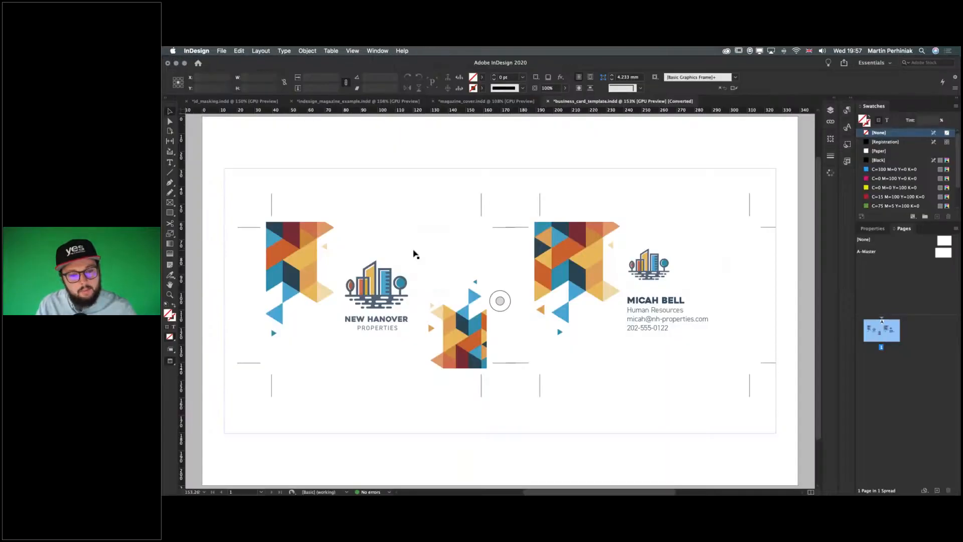
left_click(450, 100)
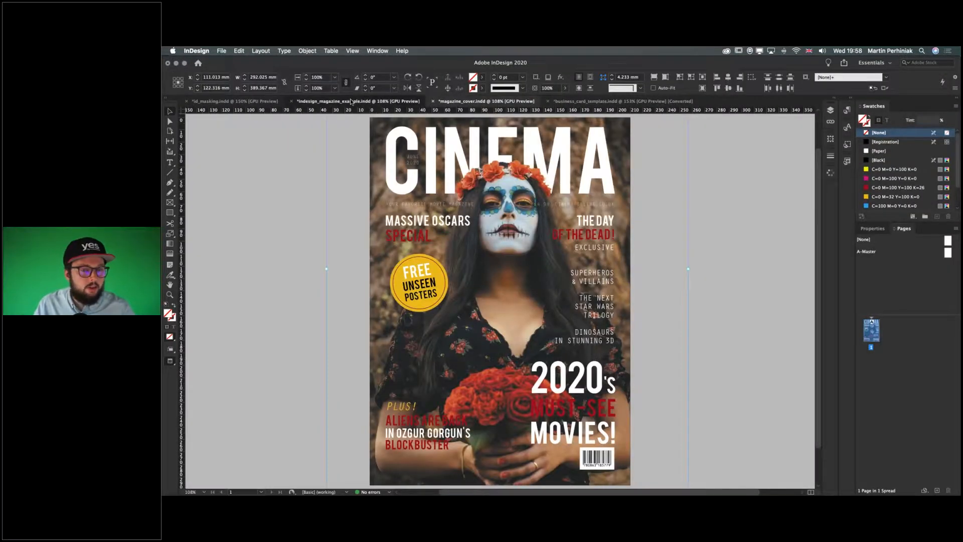
left_click(351, 101)
left_click(241, 103)
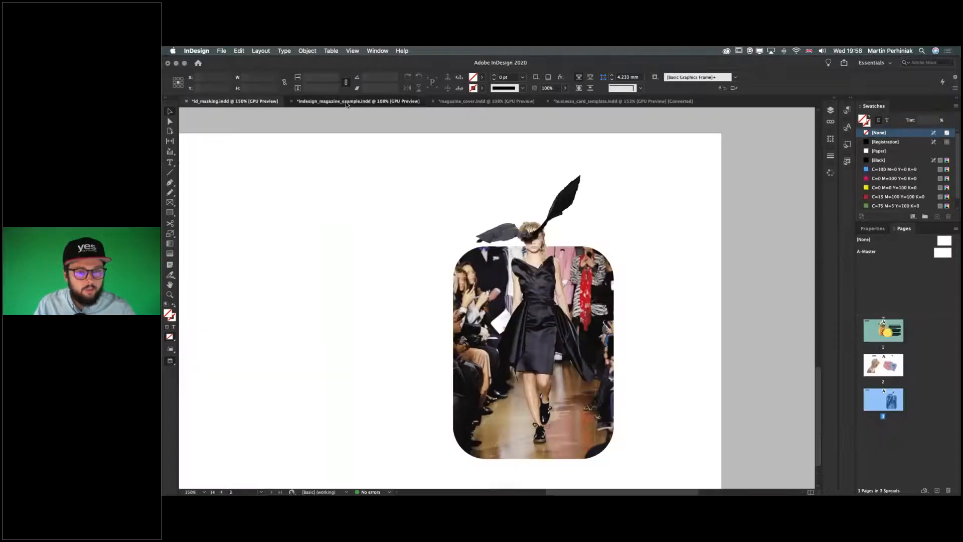
On pages 8–9 of indesign_magazine_example.indd, select the large V character and set its Acumin Variable Concept font style to UltraBlack.
left_click(346, 102)
key("alt+Page_Up")
key("alt+Page_Up")
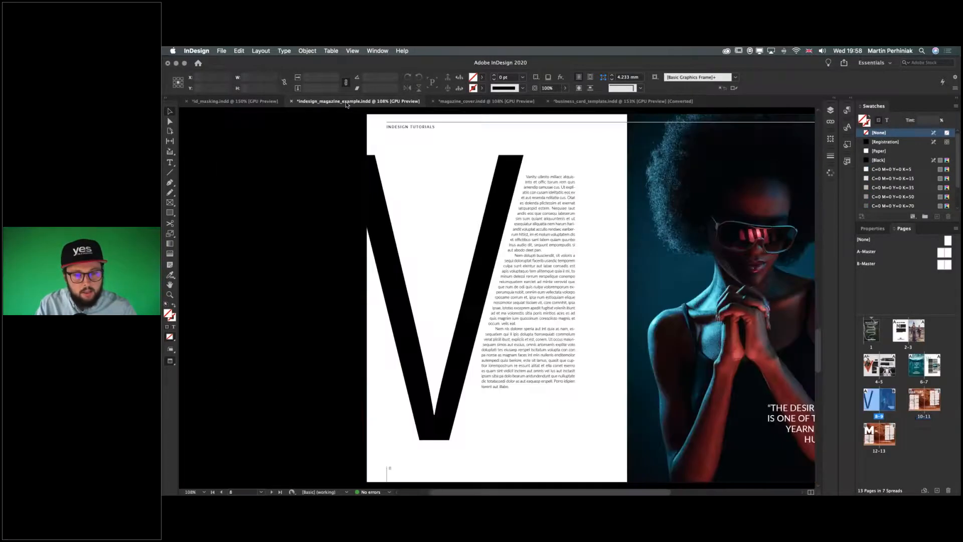
left_click(452, 235)
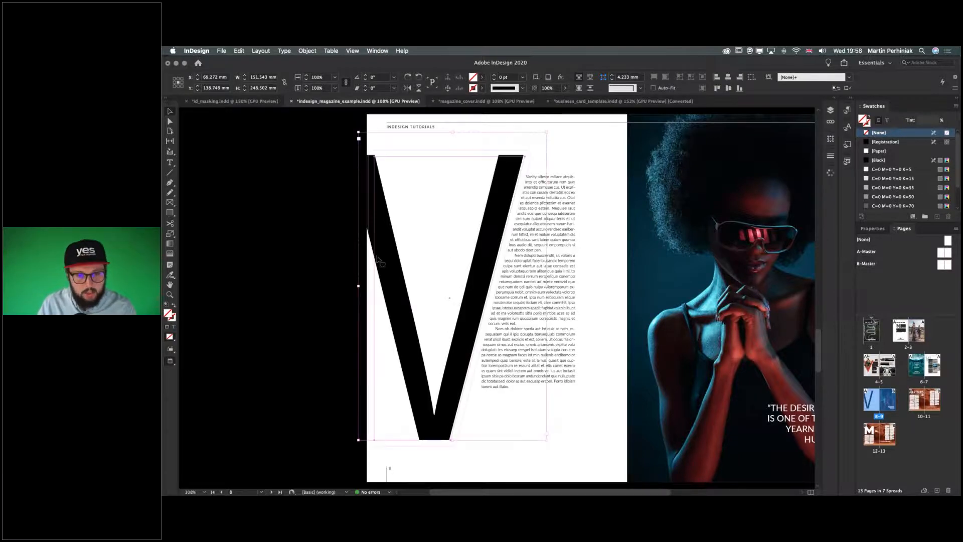
left_click(386, 242)
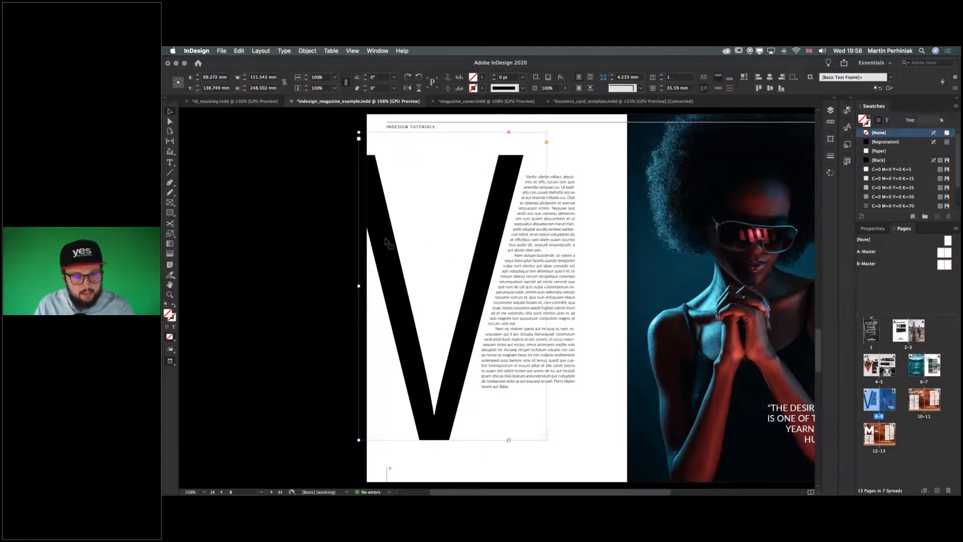
double_click(386, 243)
double_click(383, 241)
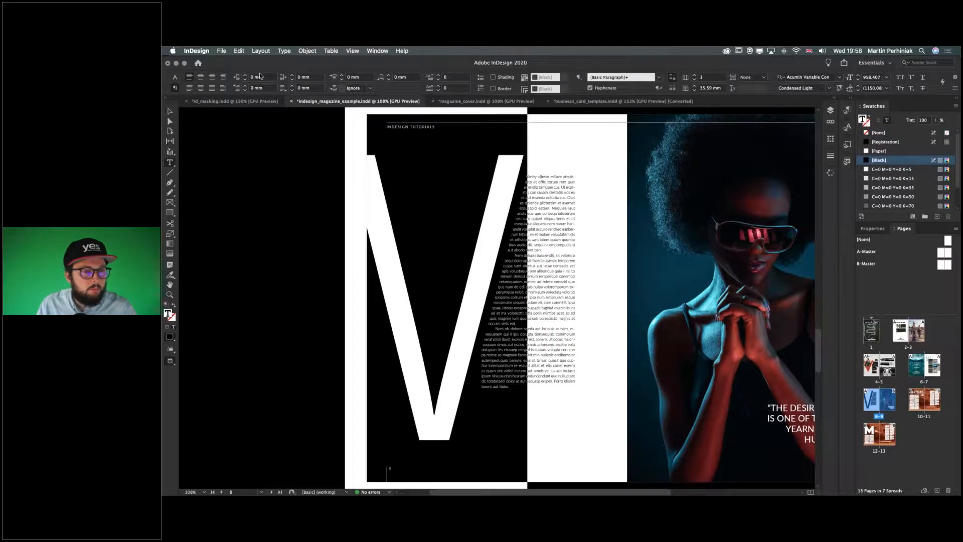
left_click(175, 77)
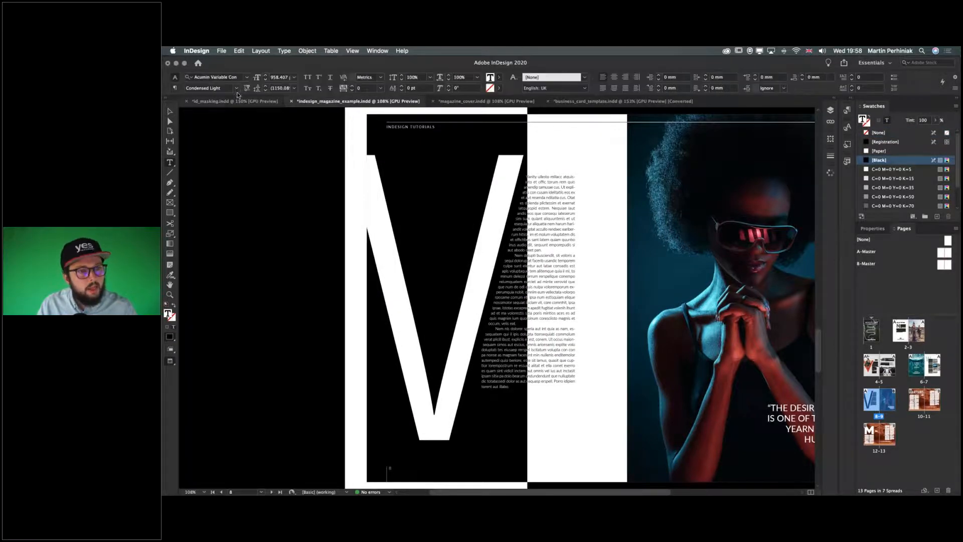
left_click(236, 88)
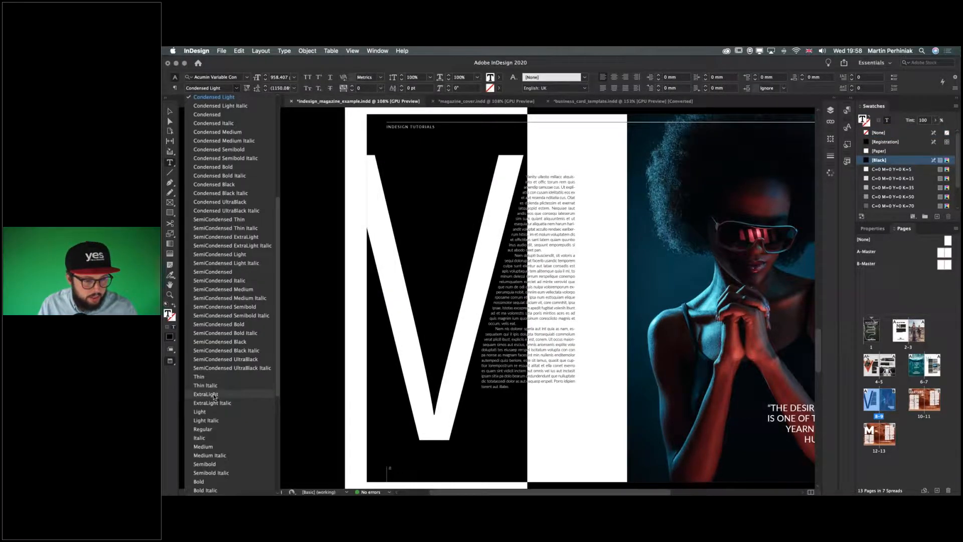
scroll(212, 395, "down", 5)
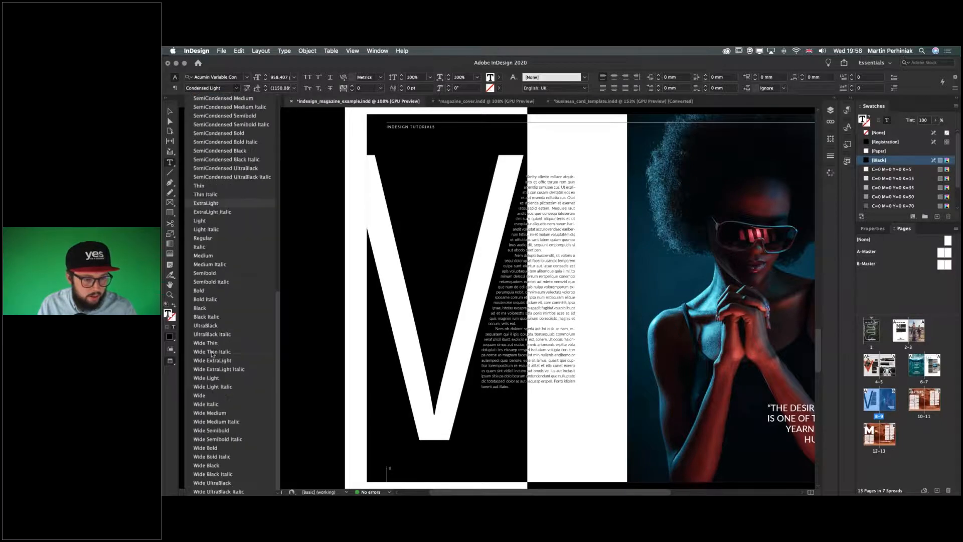
left_click(206, 325)
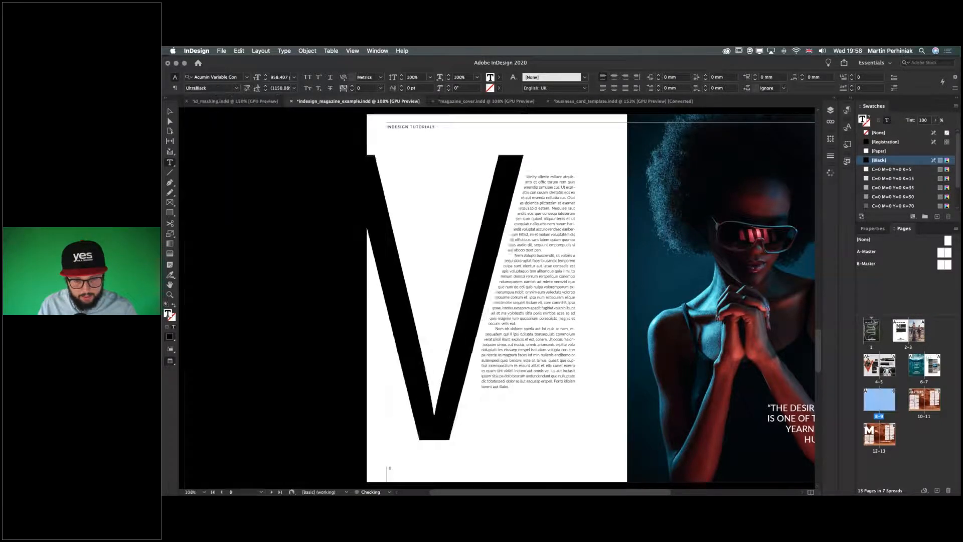
Widen the large V's text frame to about 230 mm from its outer side and move the letter further onto the page.
left_click(168, 112)
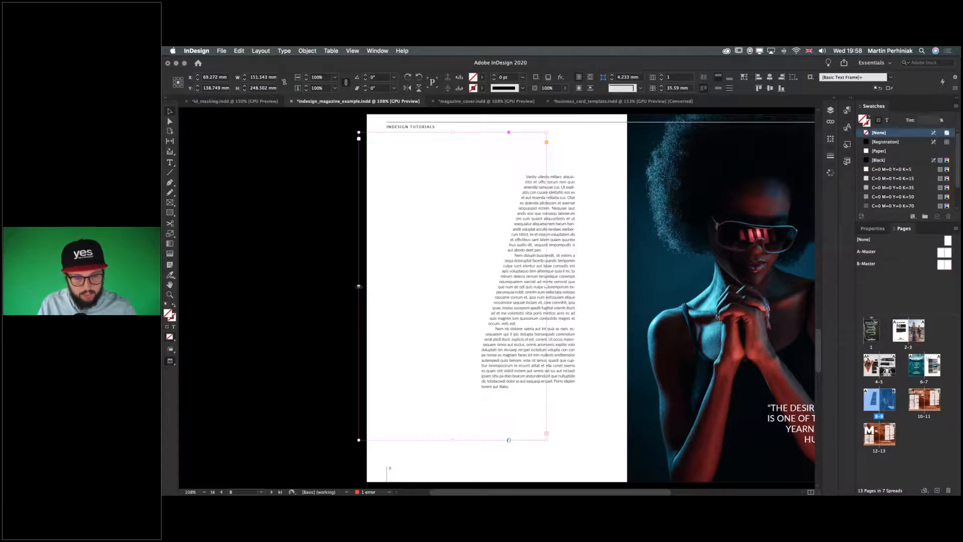
left_click_drag(359, 287, 262, 286)
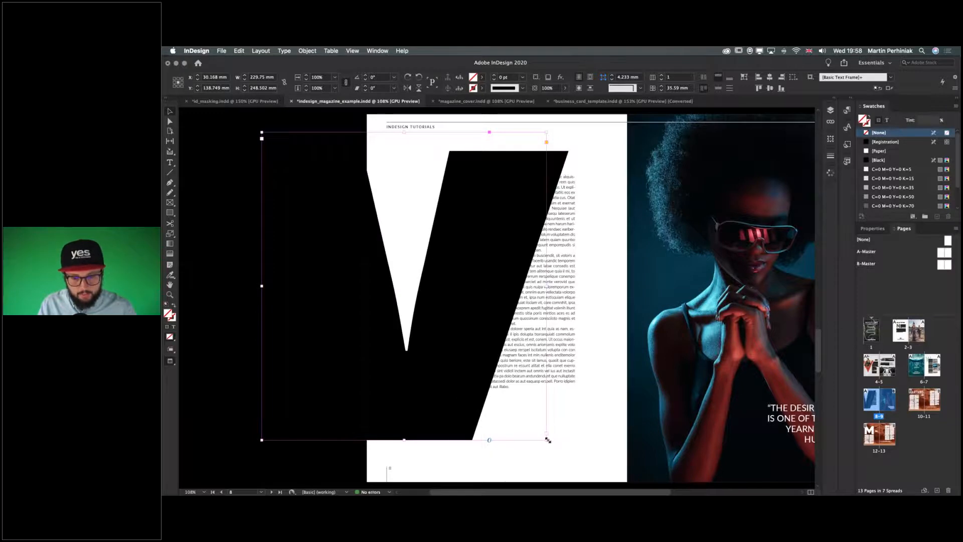
left_click_drag(458, 284, 503, 284)
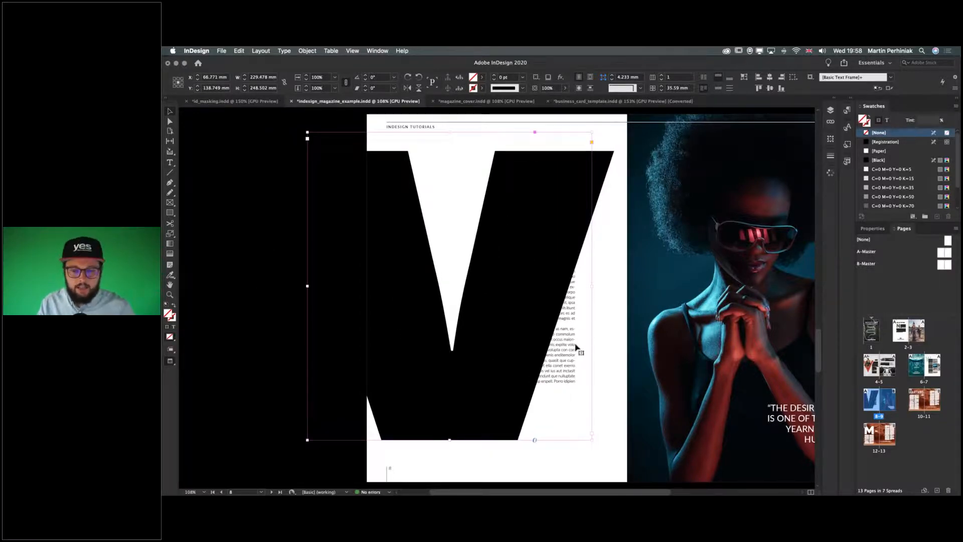
Select the body text frame beside the V and toggle whether colour formatting affects the container or the text.
double_click(576, 347)
left_click(409, 90)
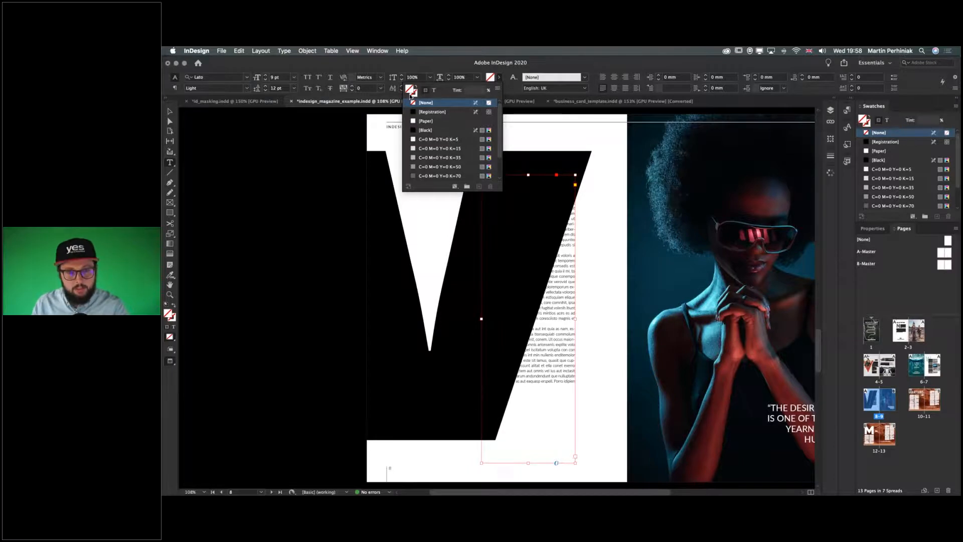
left_click(478, 77)
left_click(480, 67)
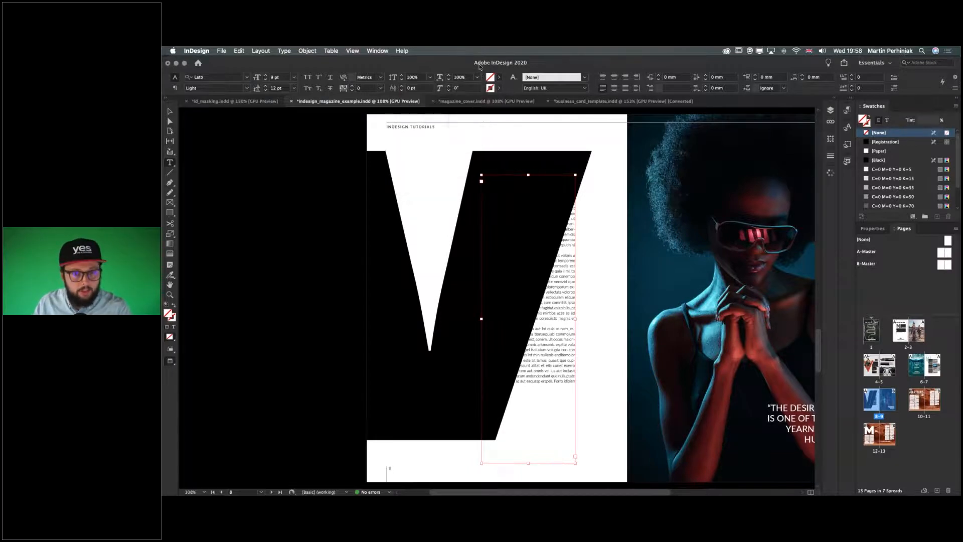
key("j")
key("j")
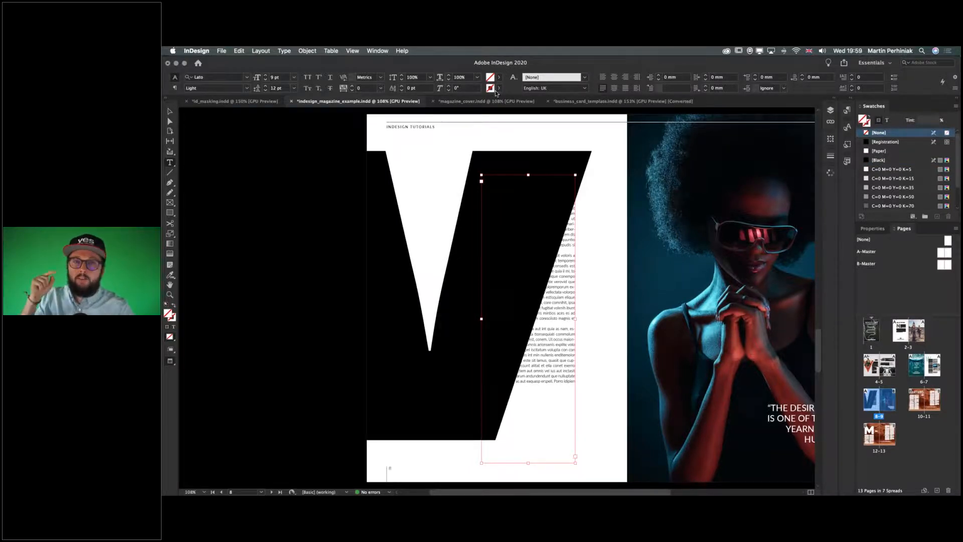
key("j")
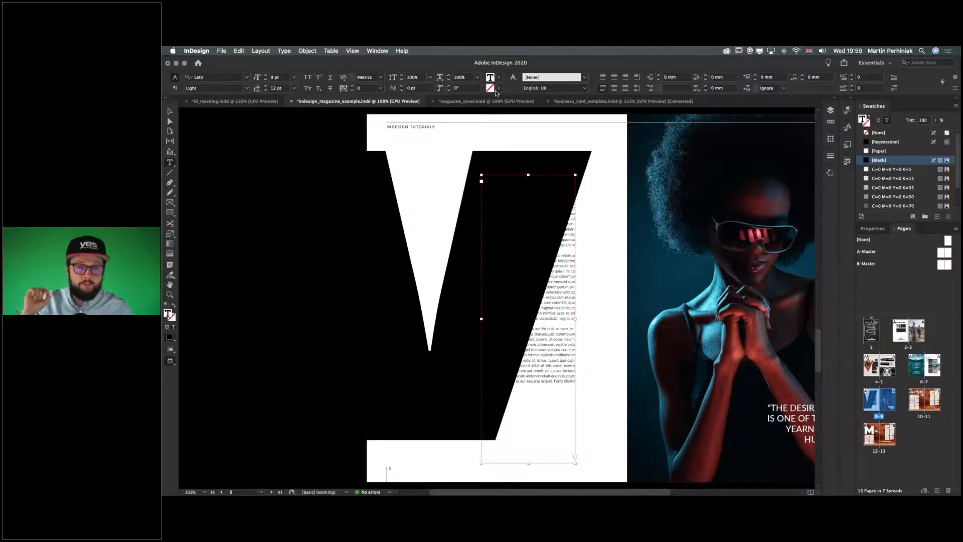
In the body text frame's fill swatches, switch back and forth between formatting the container and formatting the text.
left_click(498, 88)
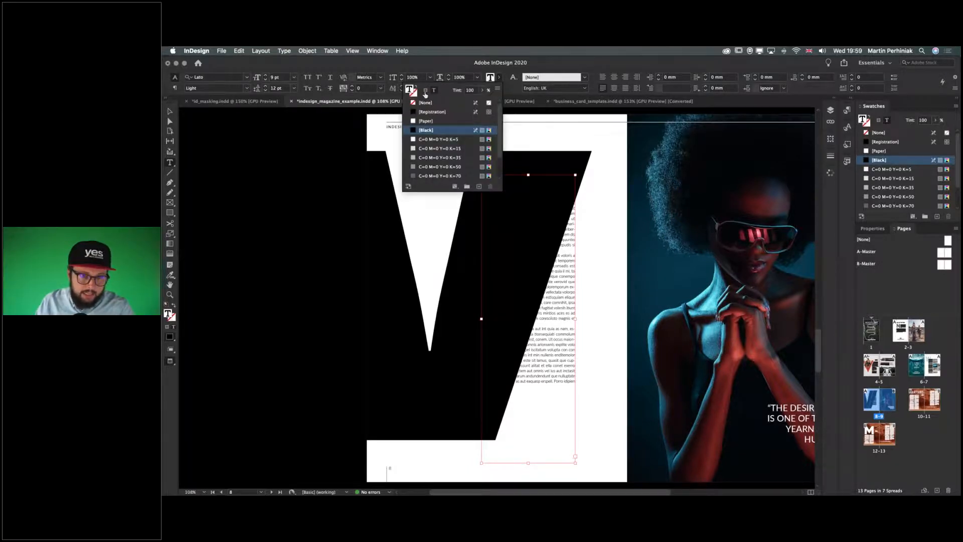
left_click(425, 91)
left_click(434, 91)
left_click(425, 91)
left_click(434, 91)
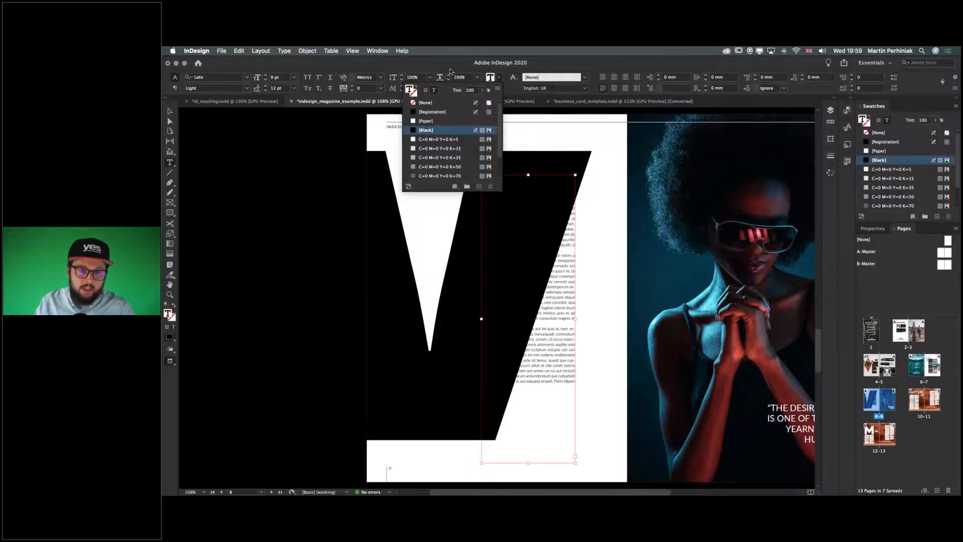
key("Escape")
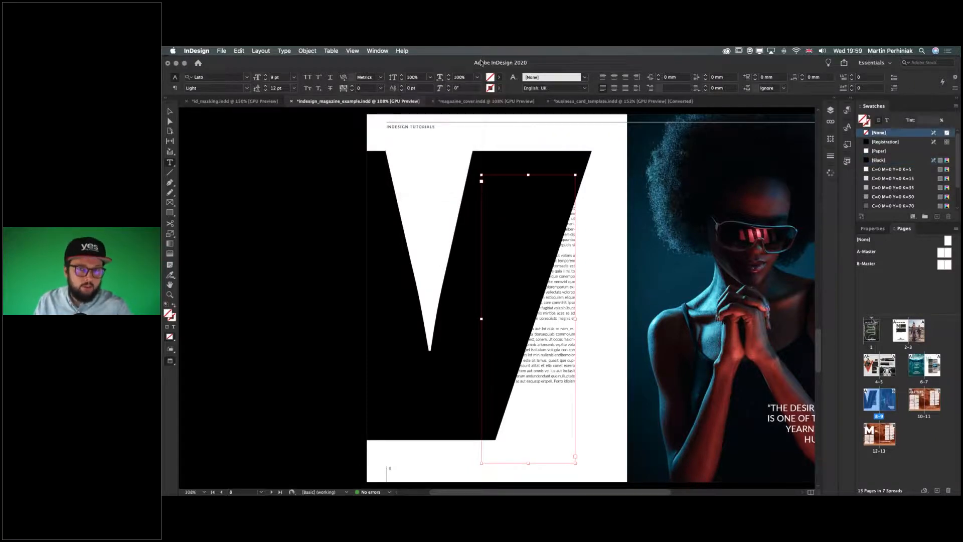
Set the body text's fill to [Paper] and move its frame from the TEXT layer to the Entry Points layer.
key("j")
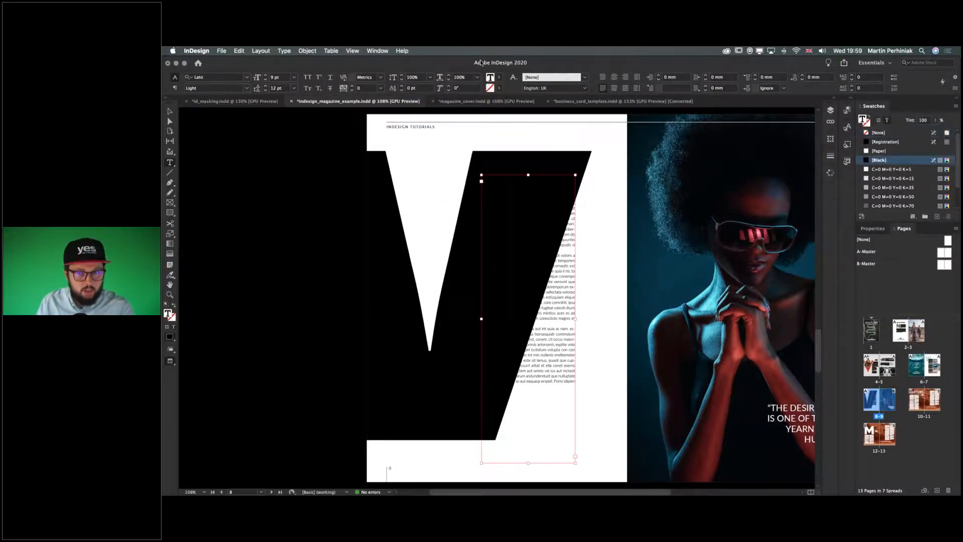
left_click(500, 79)
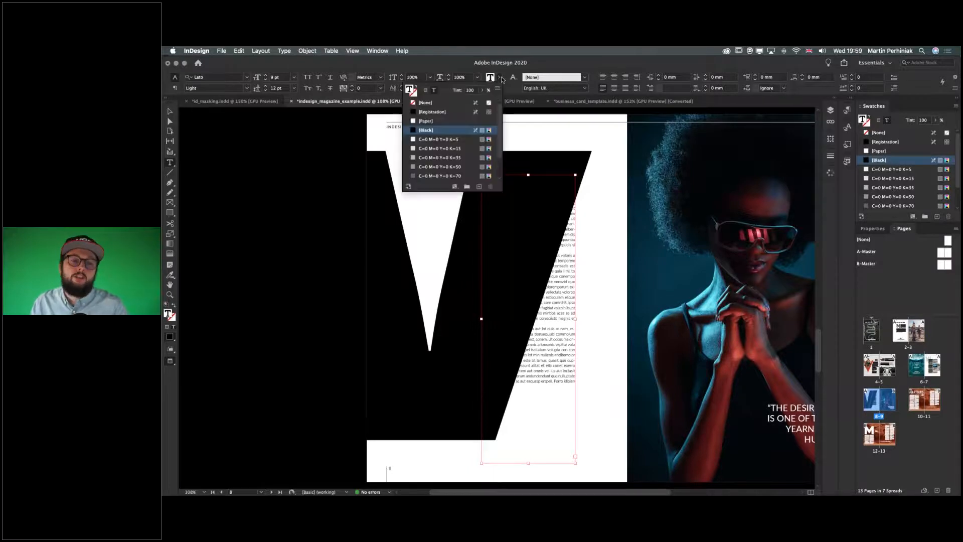
left_click(426, 121)
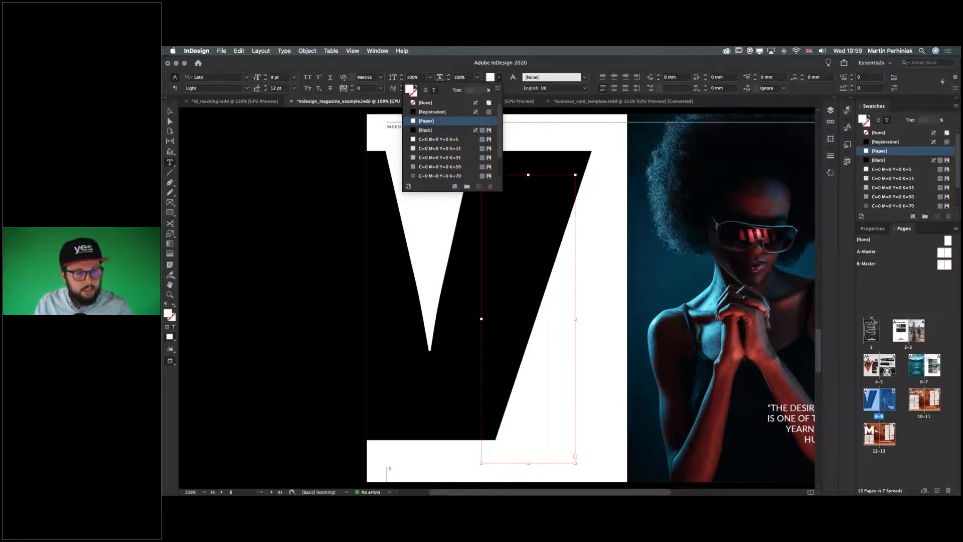
left_click(172, 112)
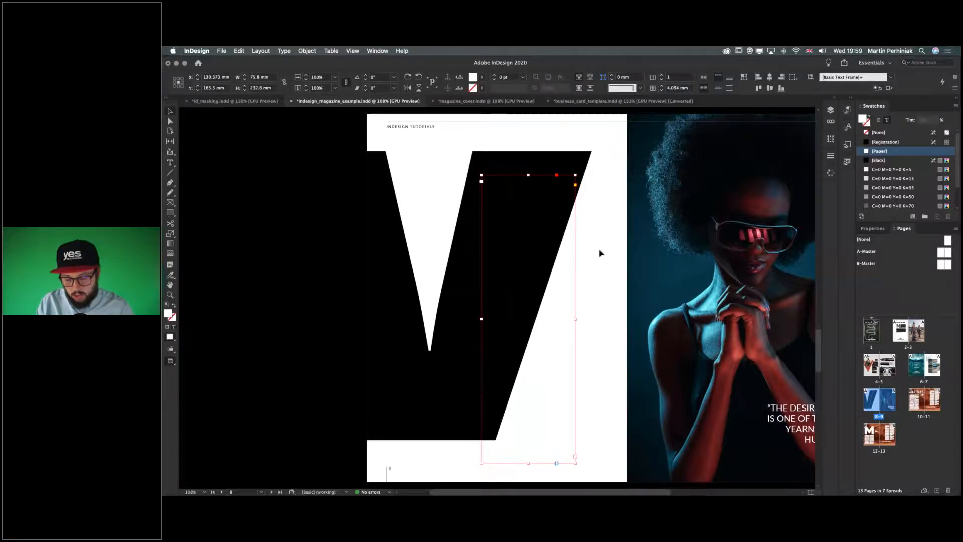
left_click(830, 111)
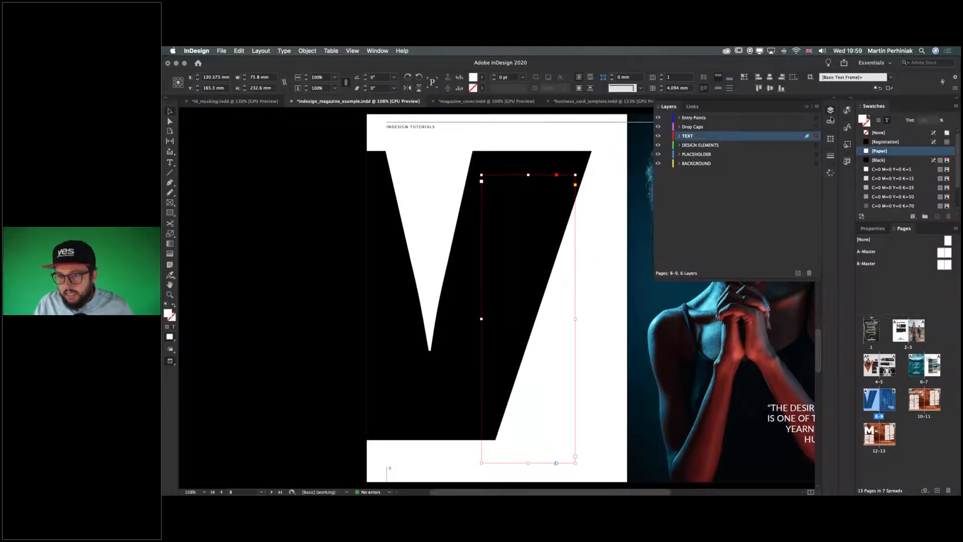
left_click_drag(816, 135, 816, 118)
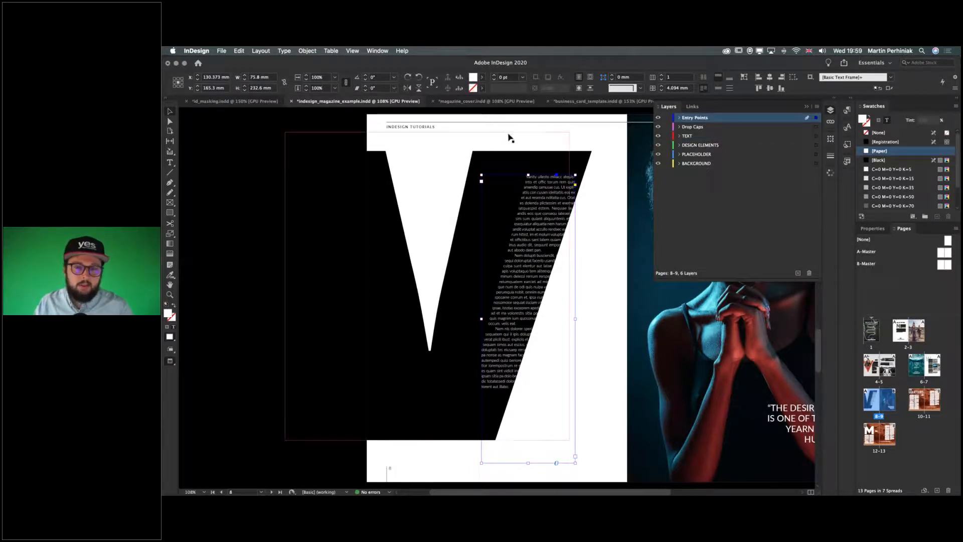
Remove the text wrap from the large V and display the frame edges and guides.
left_click(513, 141)
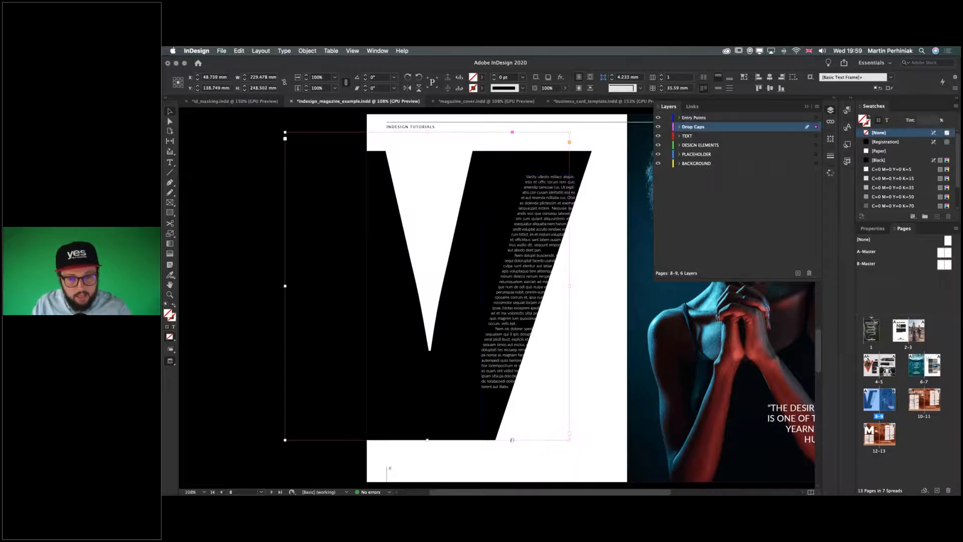
key("w")
left_click(521, 157)
key("BackSpace")
Move the body text frame up over the V's right stroke, to about X 125.6 mm, Y 152.3 mm.
left_click(529, 203)
left_click_drag(527, 213, 508, 204)
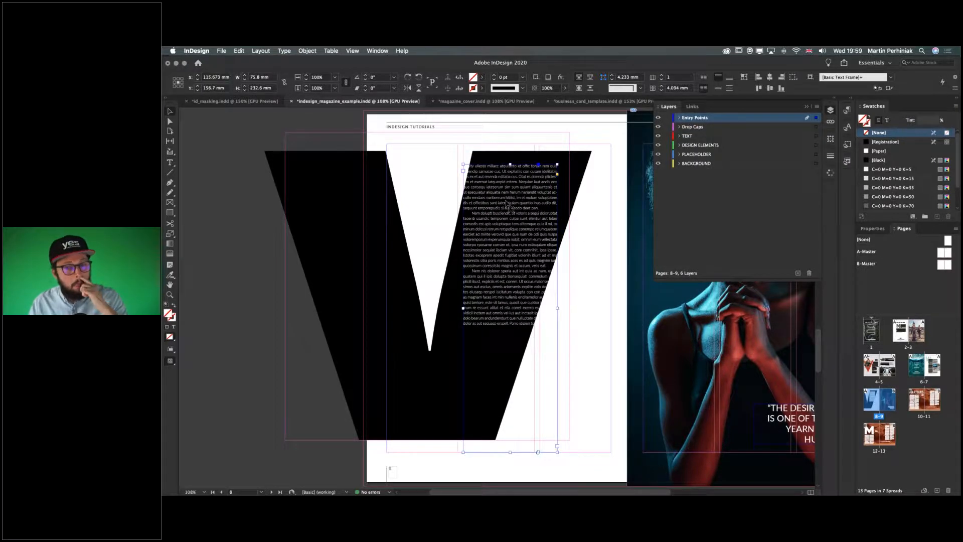
left_click(592, 213)
left_click_drag(525, 213, 506, 195)
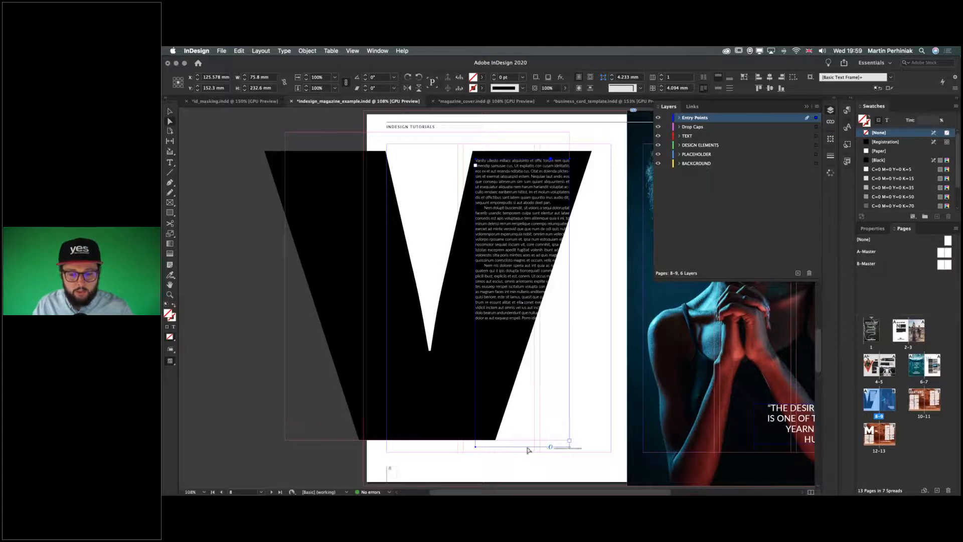
Reshape the body text frame into a slanted parallelogram by moving its corner points to follow the V's right stroke.
left_click_drag(476, 449, 410, 435)
left_click(570, 161)
left_click_drag(570, 159, 583, 160)
left_click_drag(503, 446, 489, 447)
left_click_drag(495, 303, 497, 302)
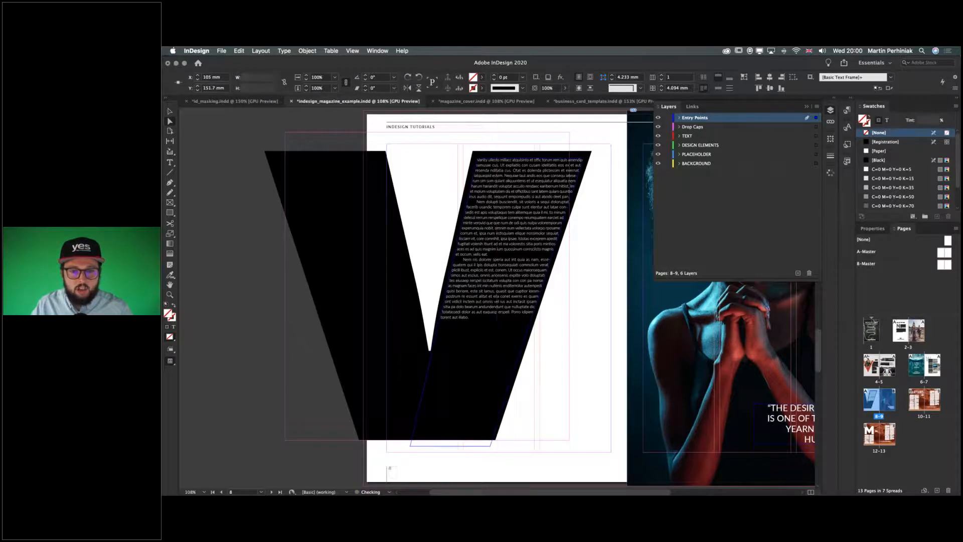
left_click(599, 195)
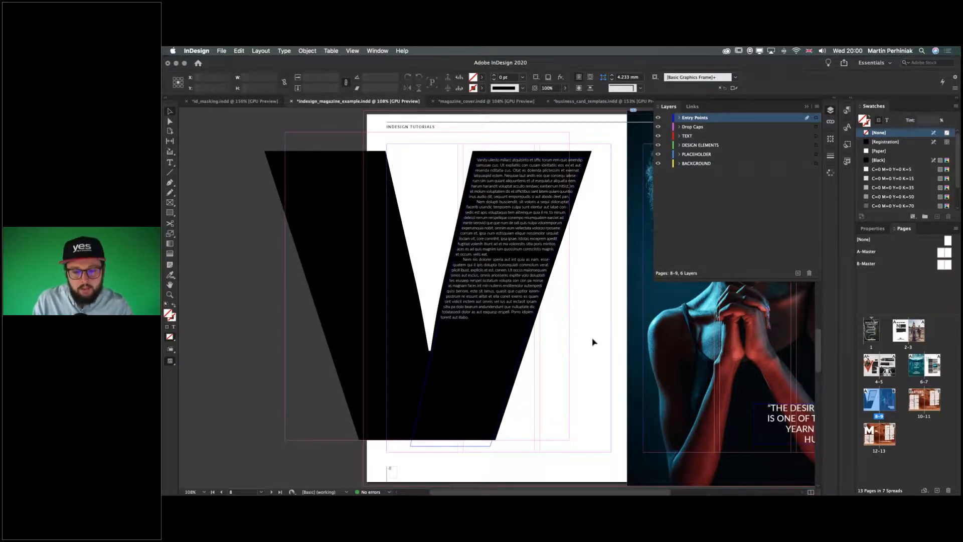
Go to pages 12–13, add a new blank page after them, and switch to preview mode.
scroll(324, 313, "right", 5)
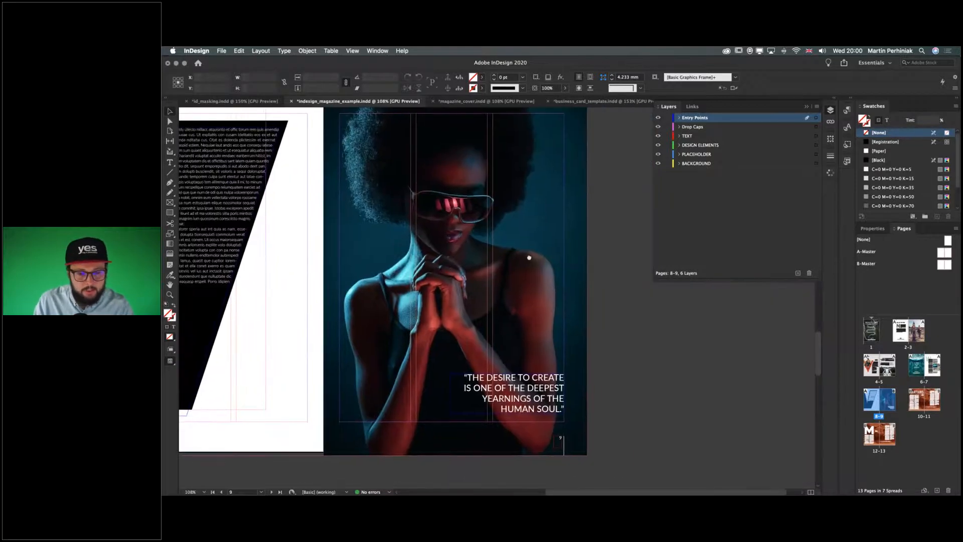
scroll(527, 321, "down", 4)
scroll(556, 314, "left", 4)
scroll(555, 315, "right", 2)
scroll(556, 314, "down", 5)
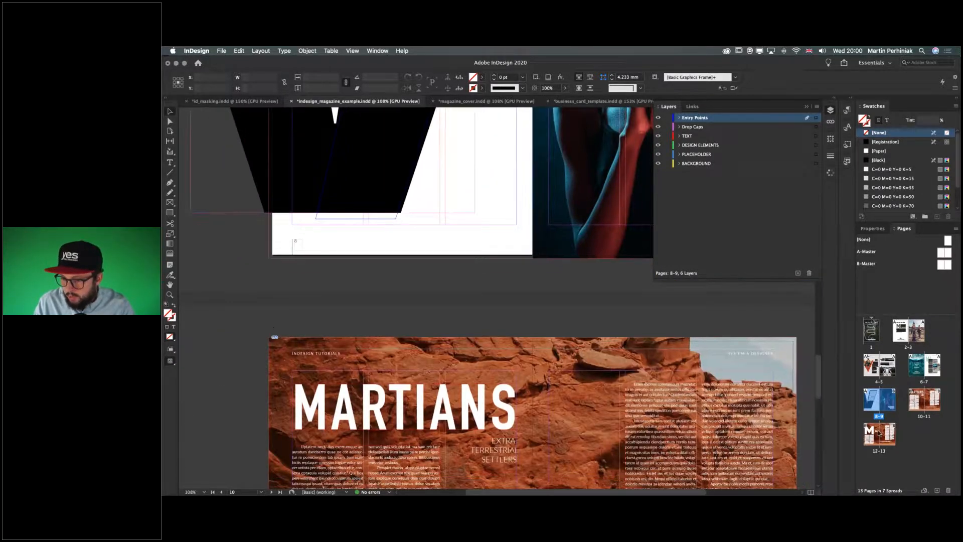
double_click(879, 434)
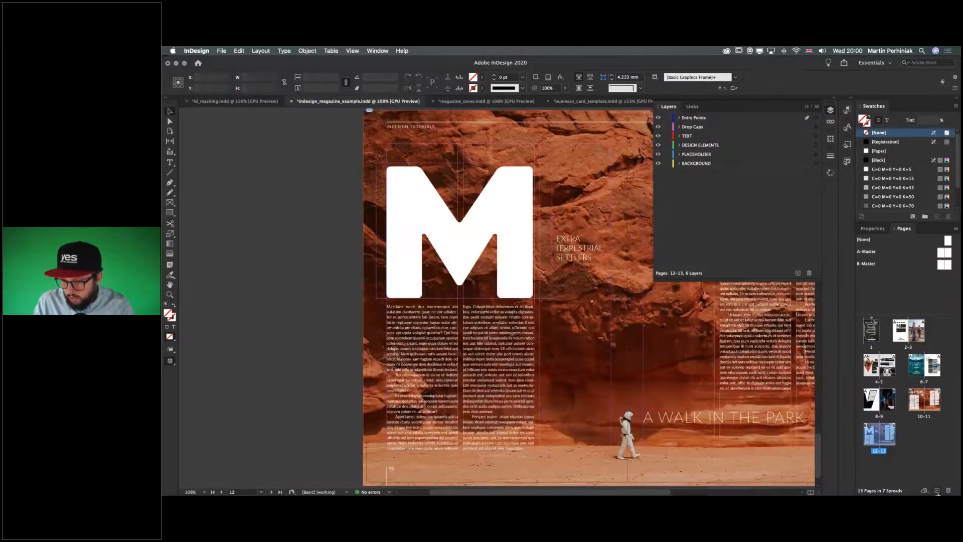
left_click(925, 486)
key("w")
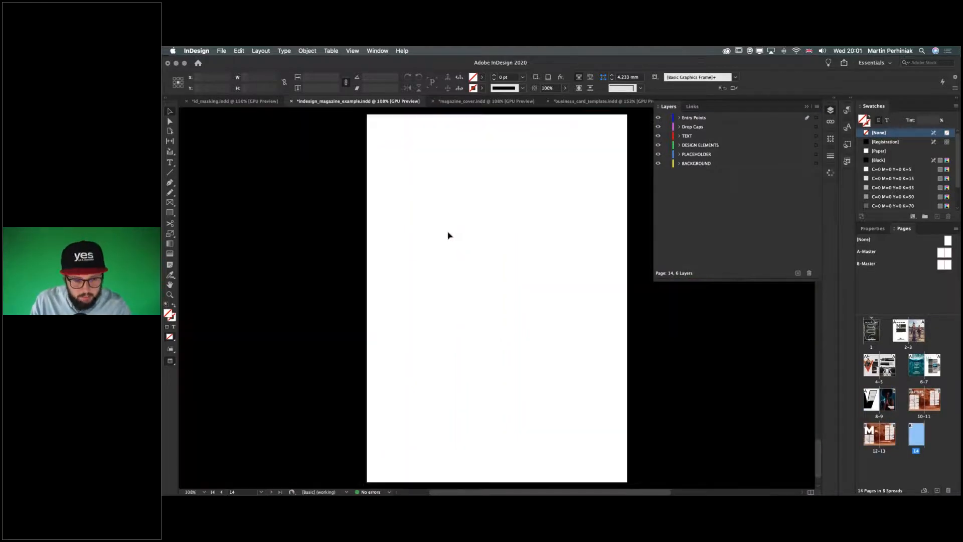
Create a table with four rows and four columns on page 14, with cells about 38.5 by 40.3 mm.
left_click(326, 51)
left_click(346, 62)
left_click(612, 245)
left_click_drag(393, 165, 584, 365)
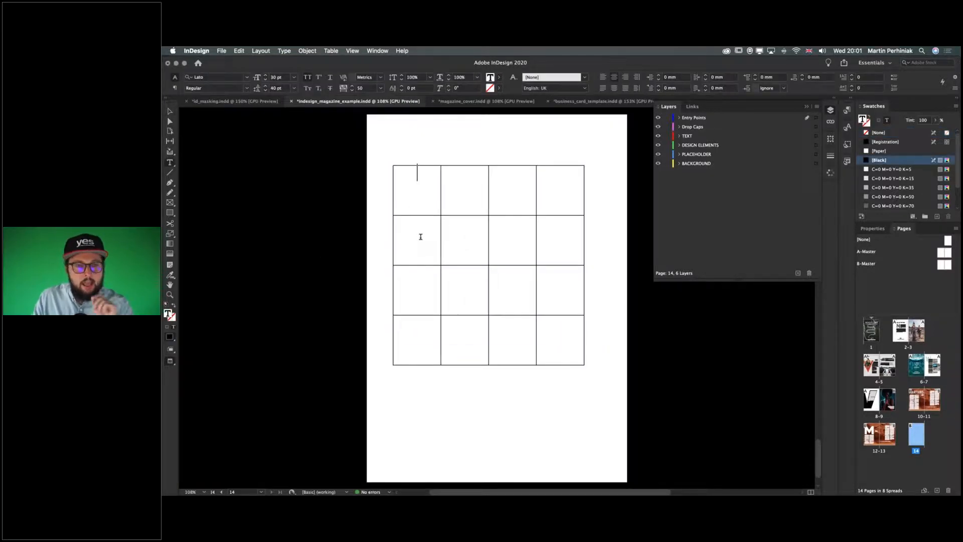
left_click_drag(428, 196, 556, 338)
left_click(416, 173)
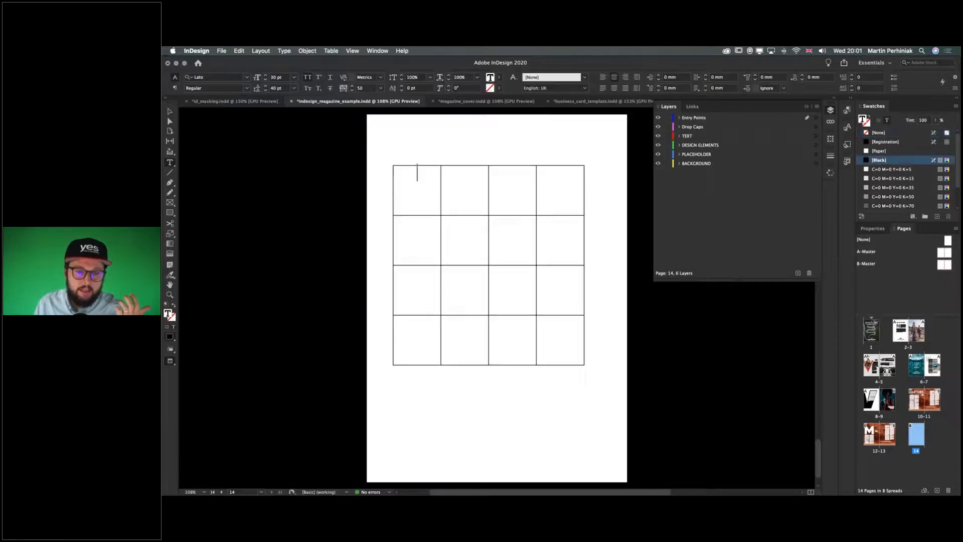
Set the inner cell borders of the whole table to 0.25 pt in C=0 M=0 Y=0 K=5.
left_click(391, 163)
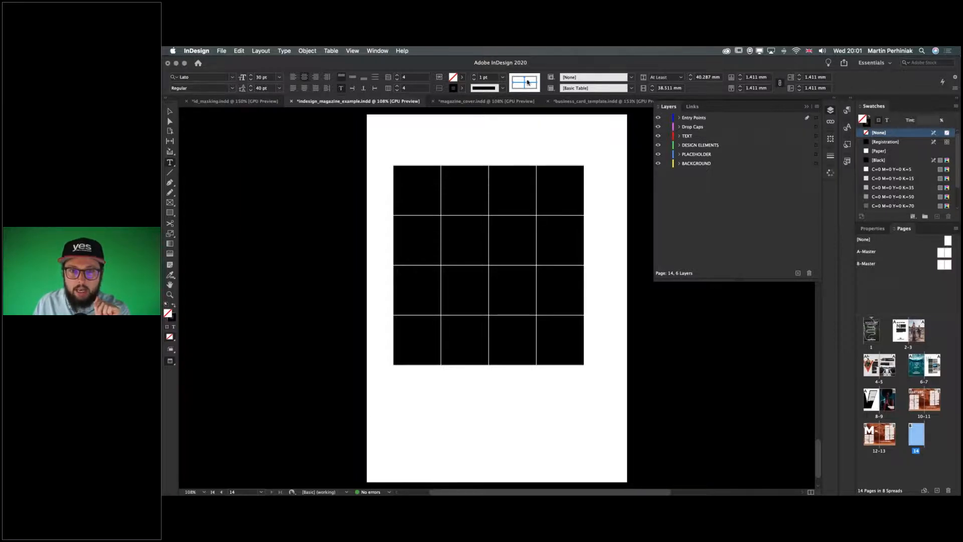
left_click(474, 80)
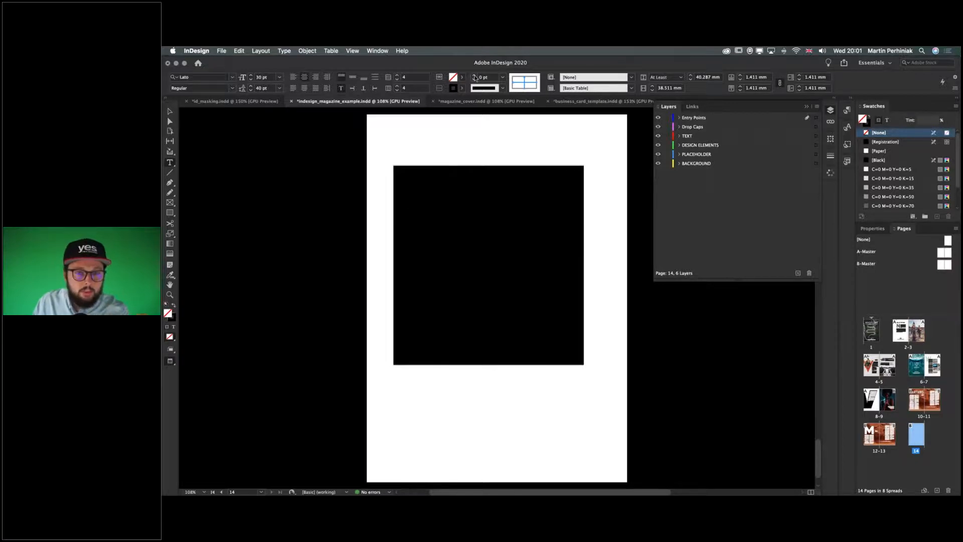
left_click(463, 89)
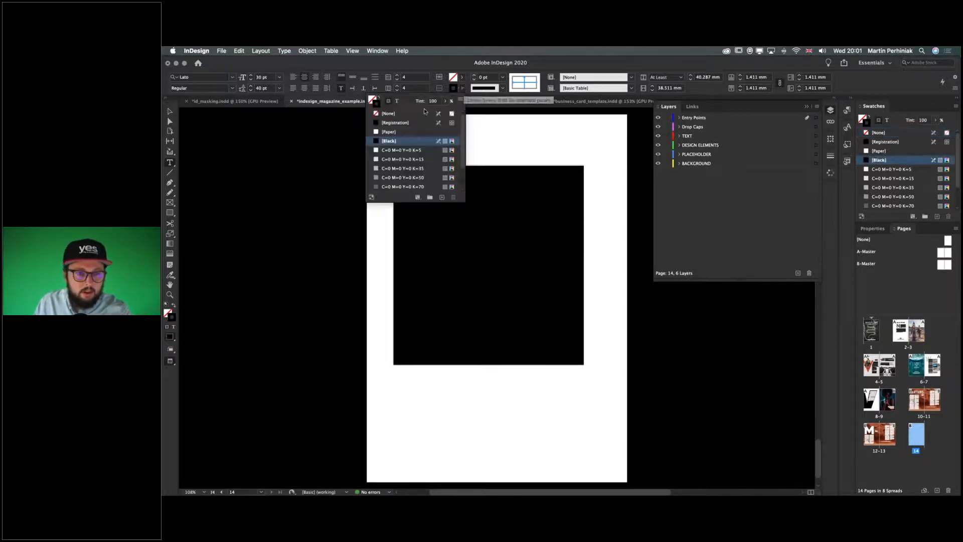
left_click(387, 150)
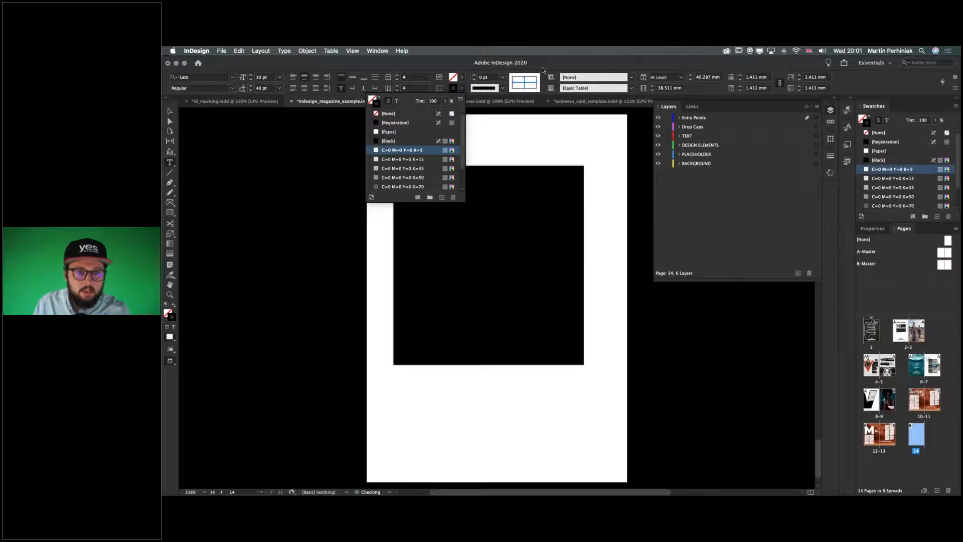
left_click(503, 78)
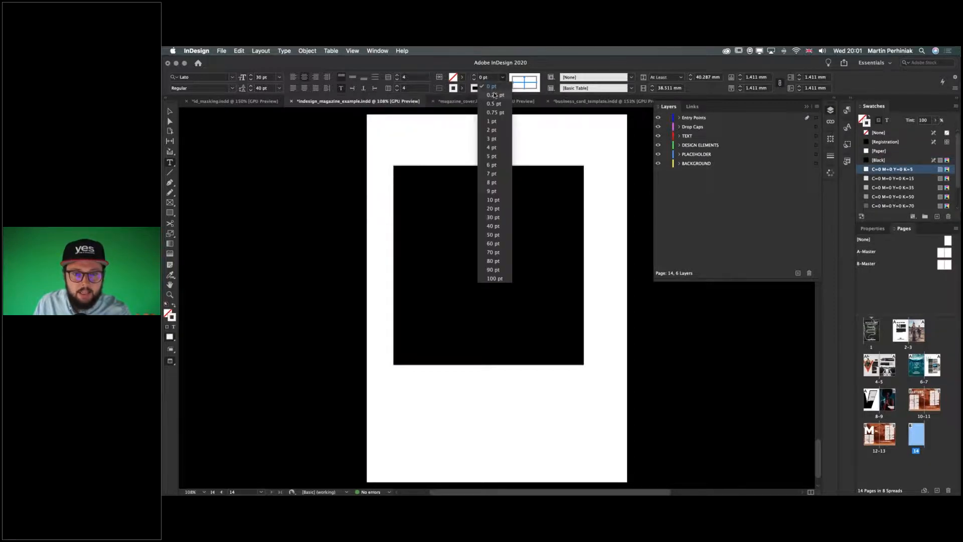
left_click(495, 95)
left_click(453, 243)
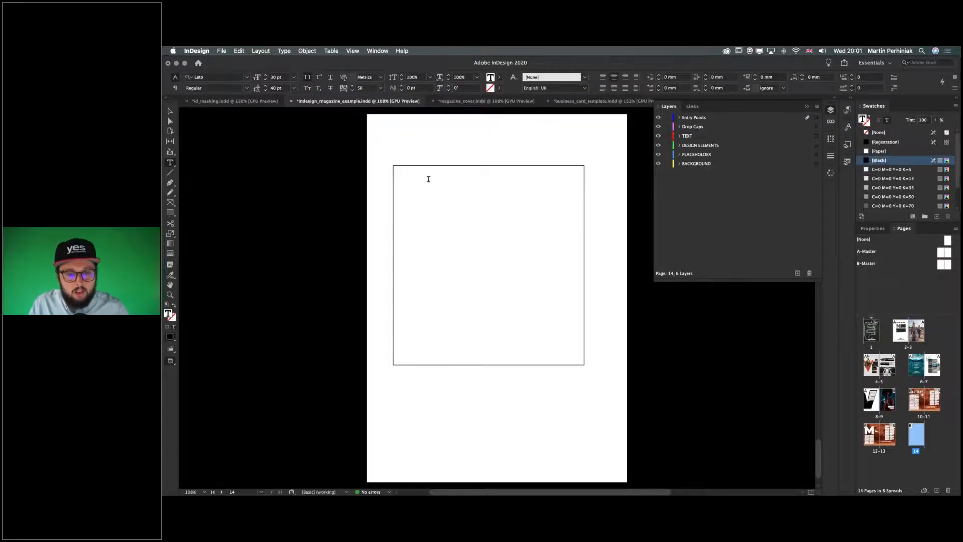
Recolour the inner cell borders of the whole table to C=0 M=0 Y=0 K=50 and deselect the table.
left_click(393, 164)
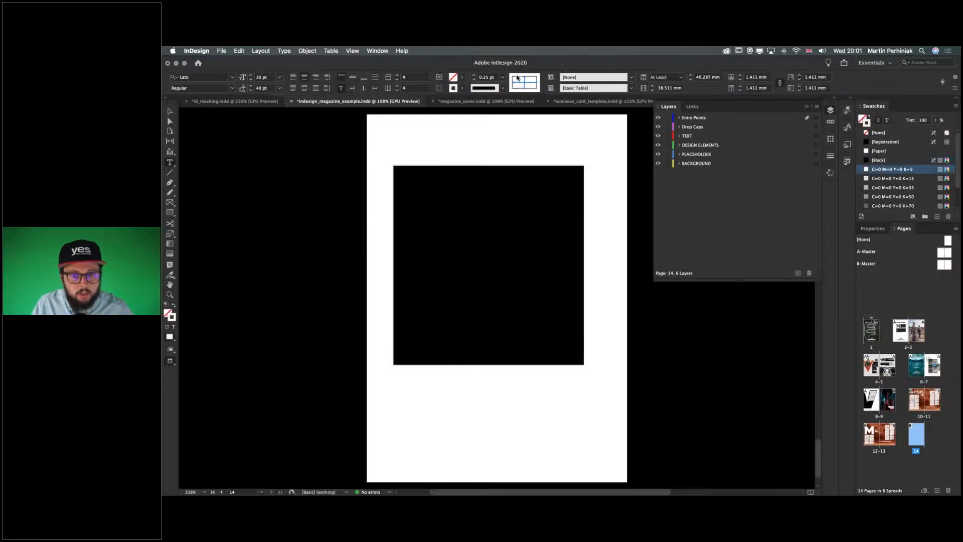
left_click(456, 82)
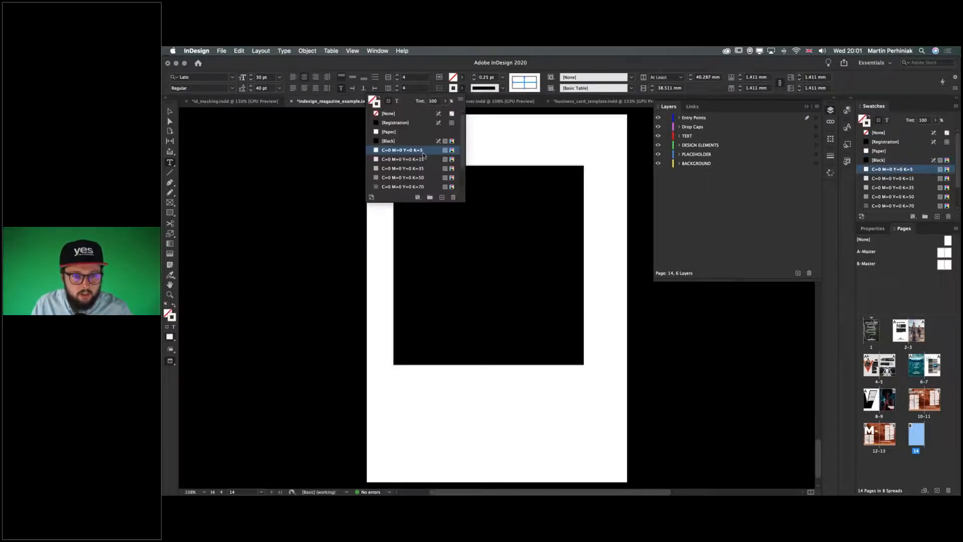
left_click(390, 178)
left_click(472, 207)
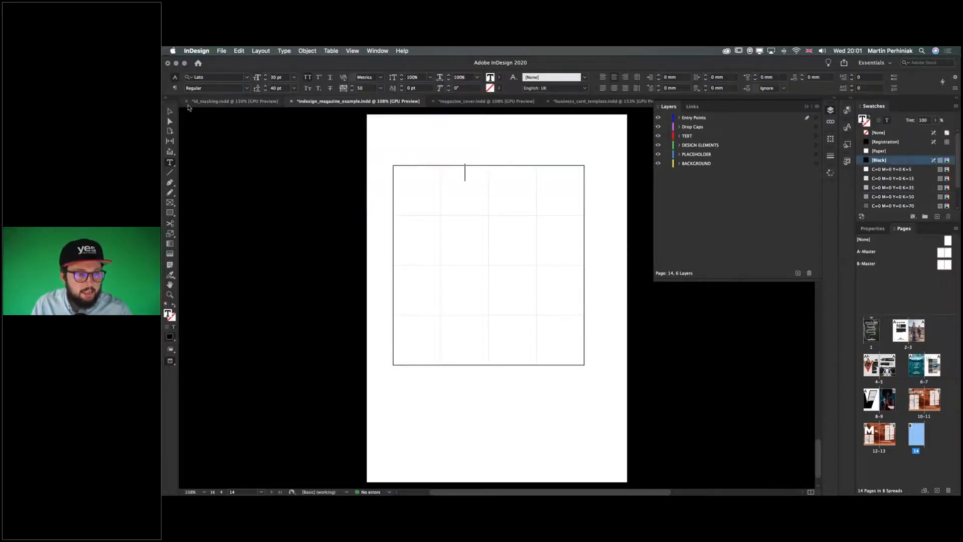
left_click(170, 111)
left_click(308, 166)
left_click_drag(433, 190, 447, 204)
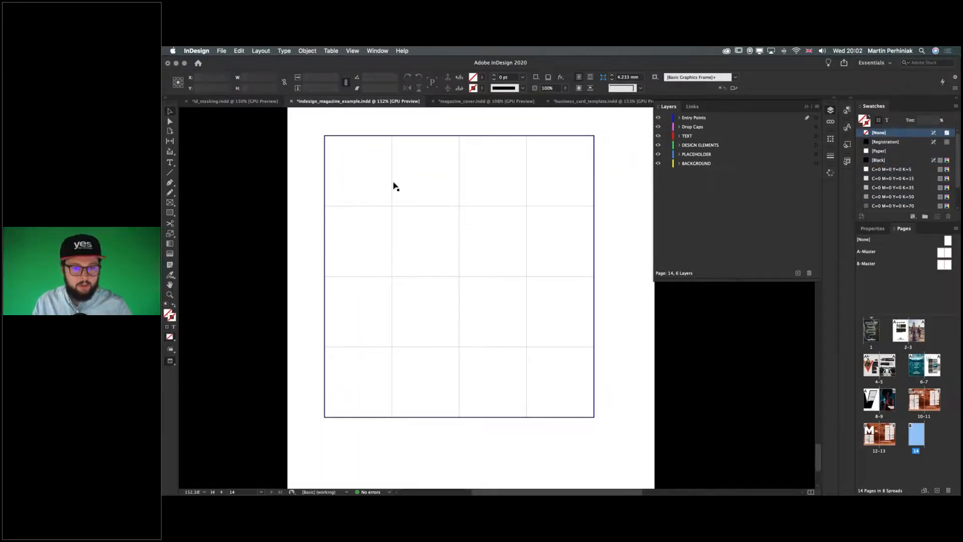
Select the whole table and set the colour of its inner cell borders to None.
left_click(325, 136)
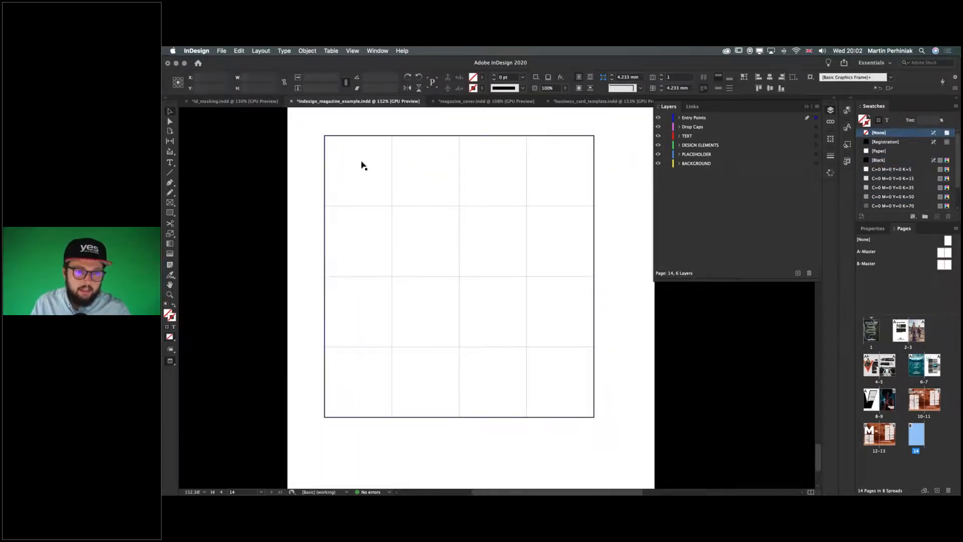
key("Return")
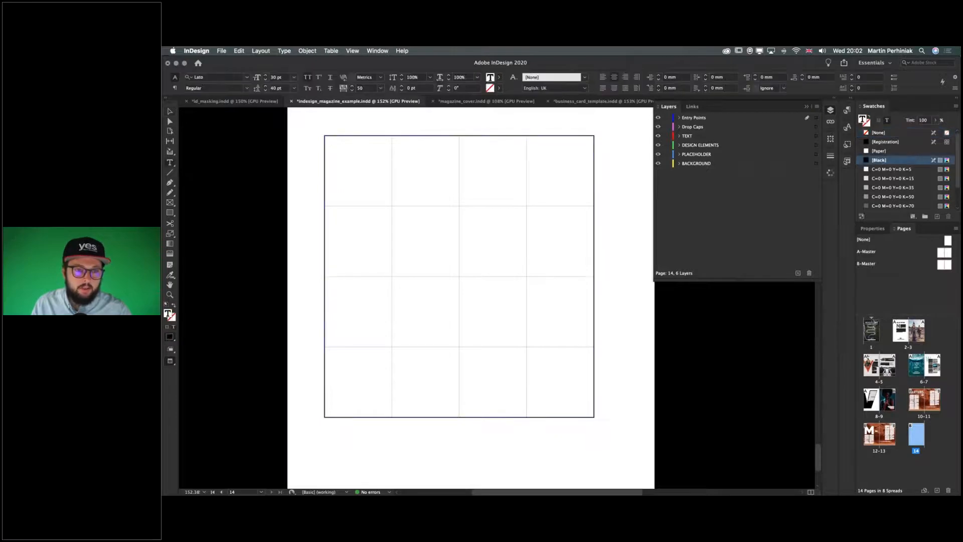
left_click(323, 134)
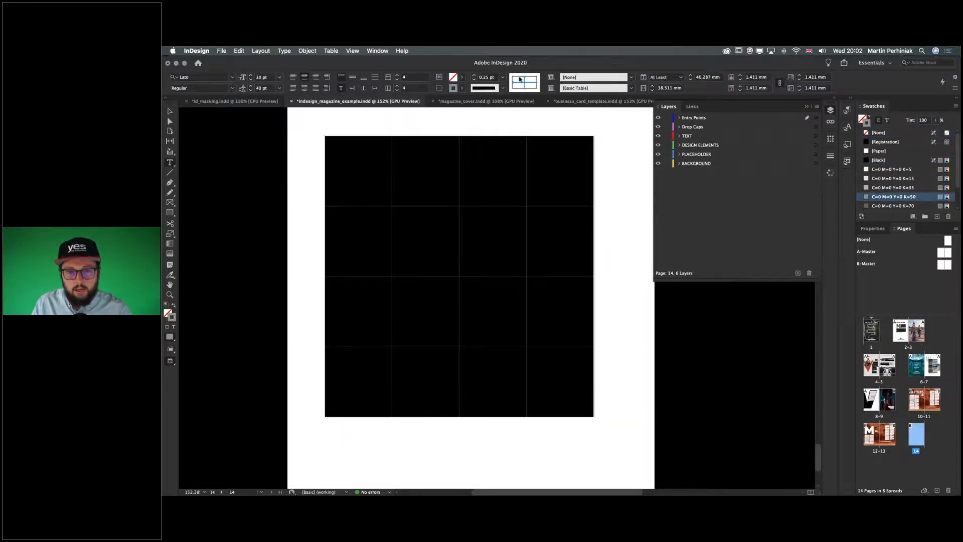
left_click(461, 89)
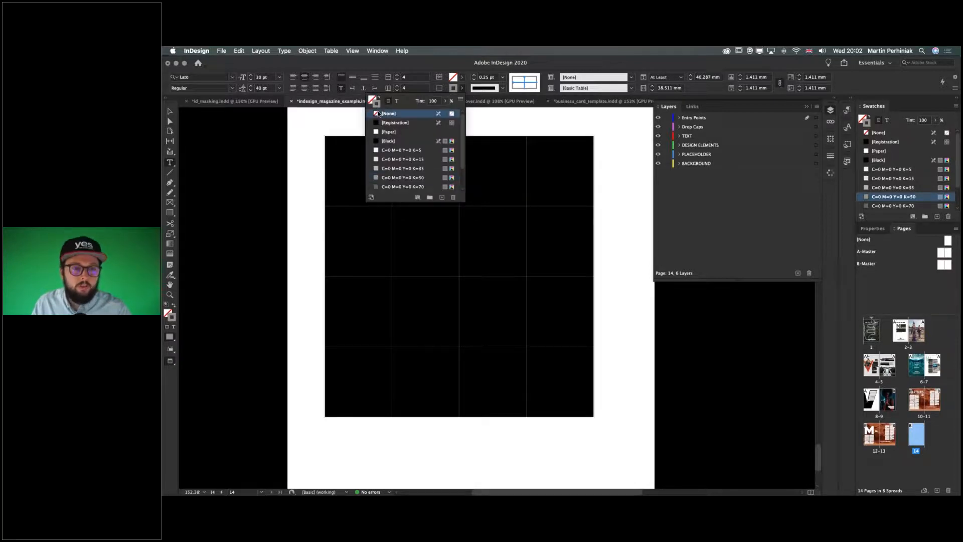
left_click(377, 114)
Enter W in every cell of the table's first two rows, and deselect the table.
left_click(355, 164)
key("Escape")
key("Escape")
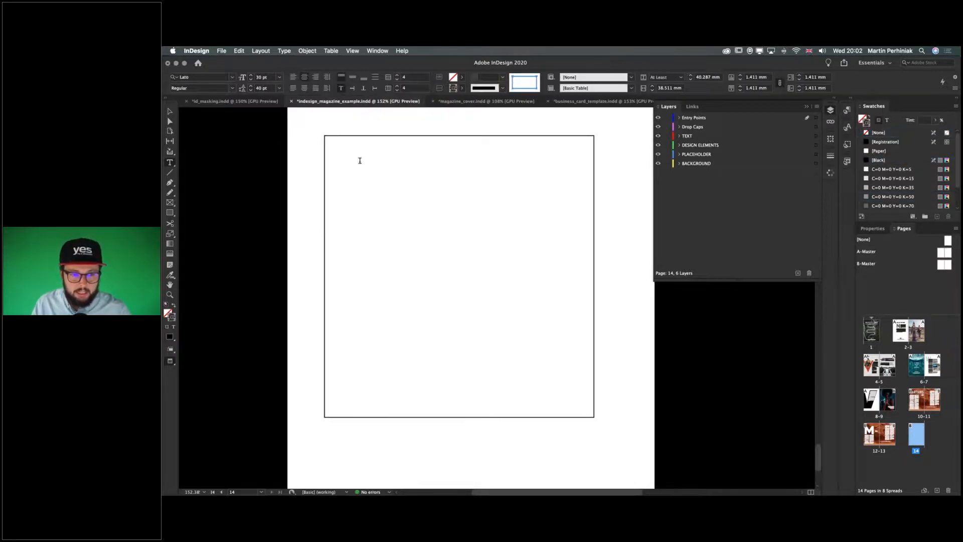
key("Escape")
key("Escape")
type("W")
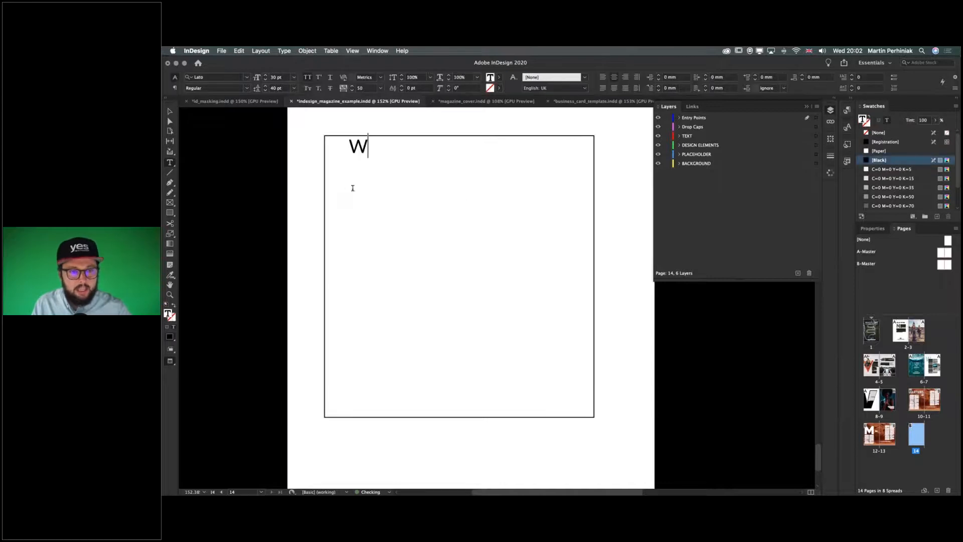
key("Tab")
type("W")
key("Tab")
type("W")
key("Tab")
type("W")
key("Tab")
type("W")
key("Tab")
type("W")
key("Tab")
type("W")
key("Tab")
type("W")
key("Escape")
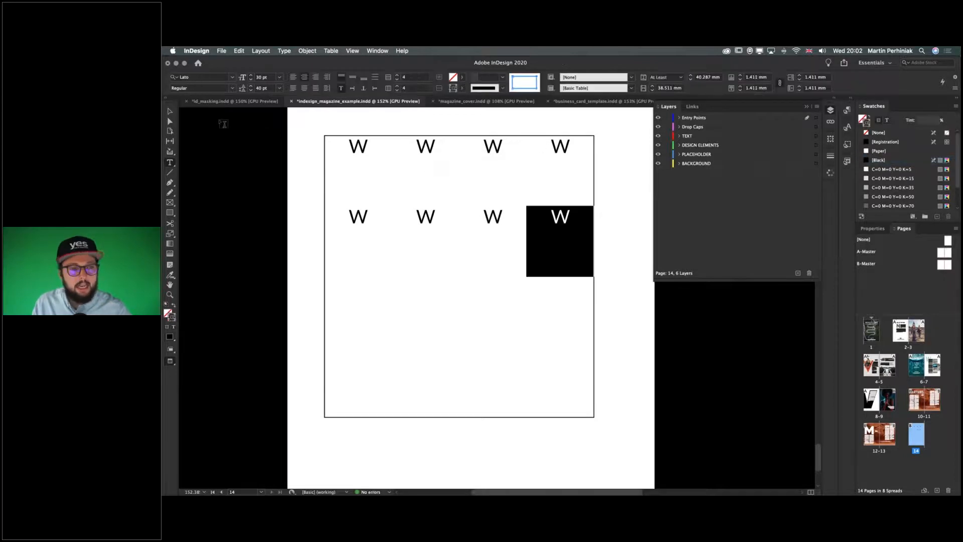
left_click(169, 112)
left_click(233, 178)
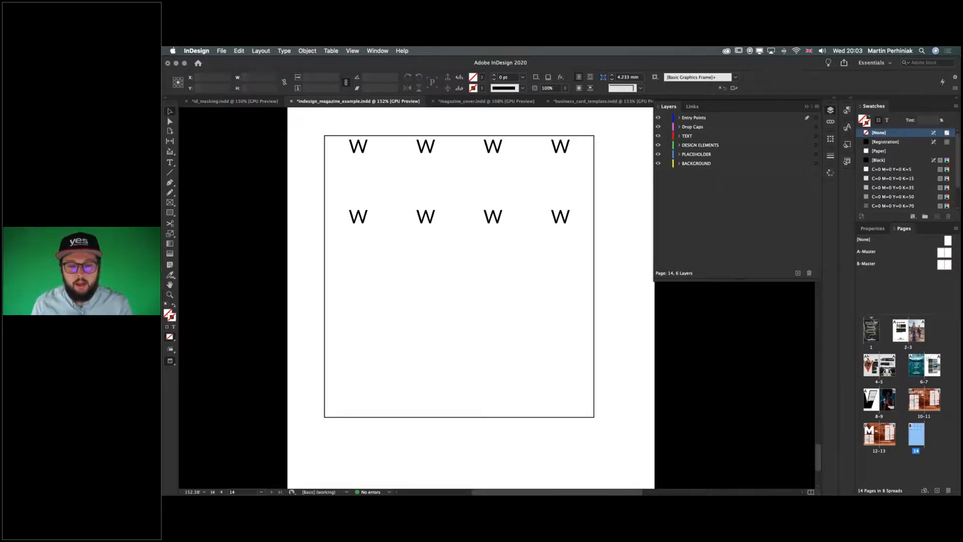
Switch to Milanote, zoom in on the "Size" spread on the Anatomy of a Magazine Spread board, and copy that card.
key("super+Tab")
left_click(702, 275)
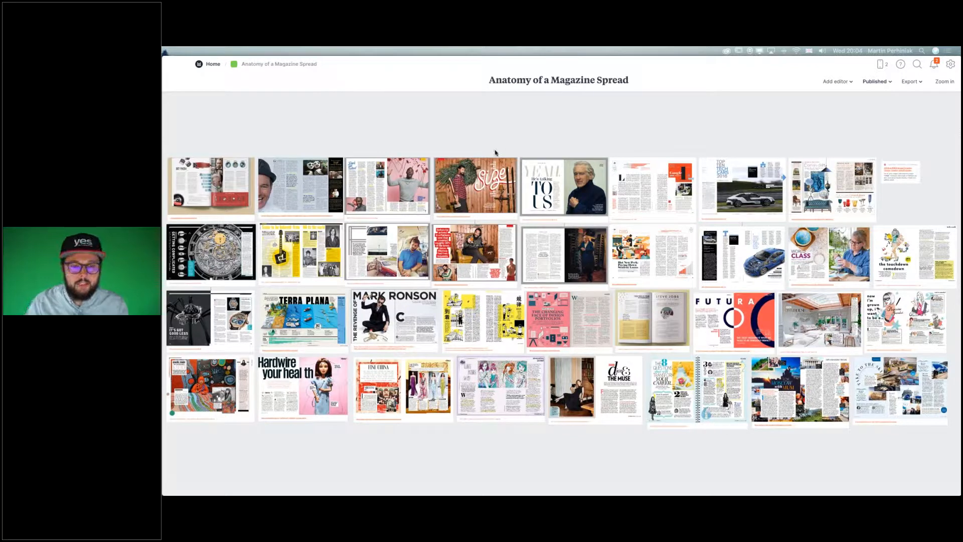
left_click(449, 189)
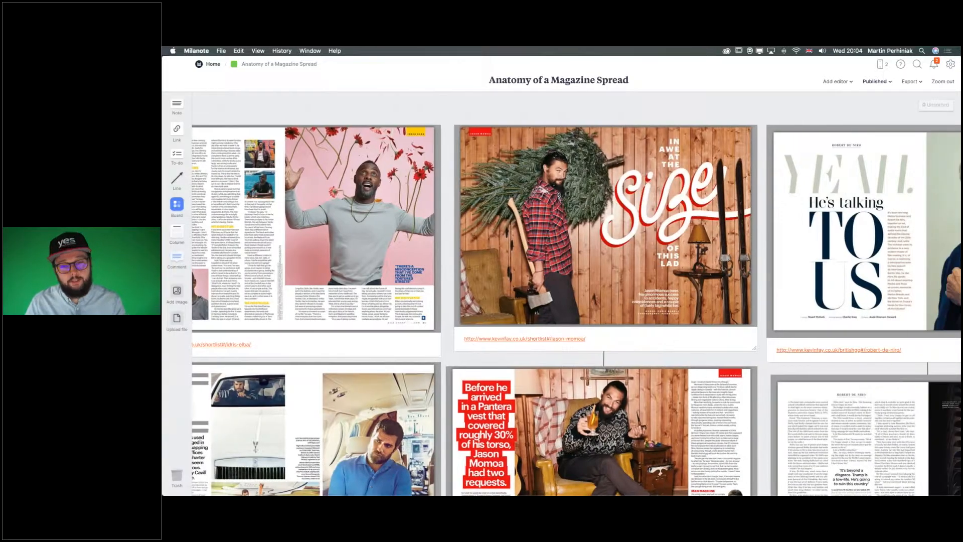
right_click(520, 343)
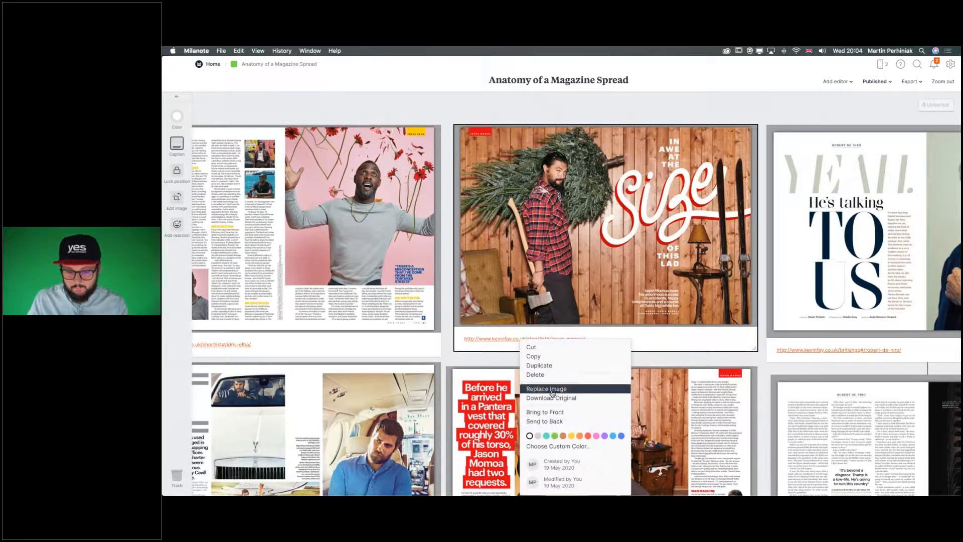
left_click(542, 356)
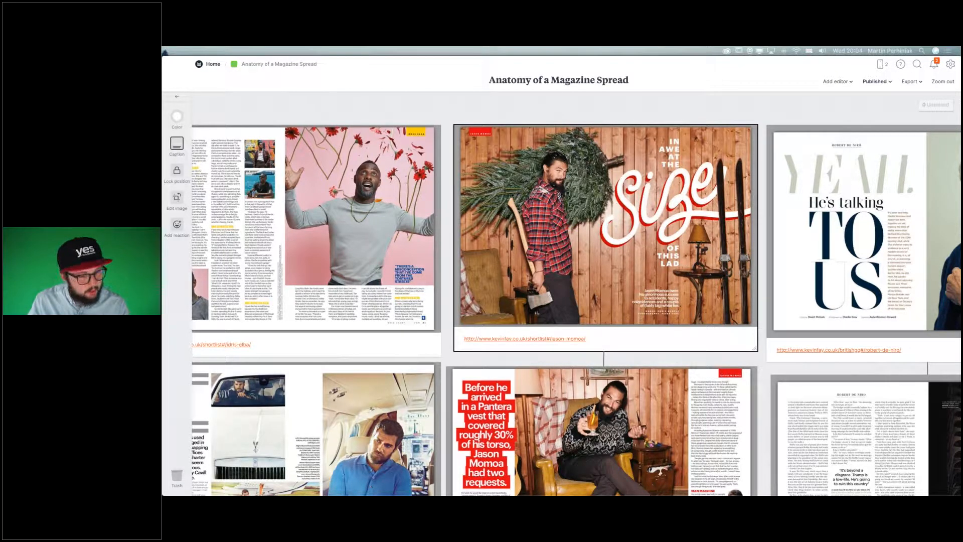
right_click(536, 341)
key("Escape")
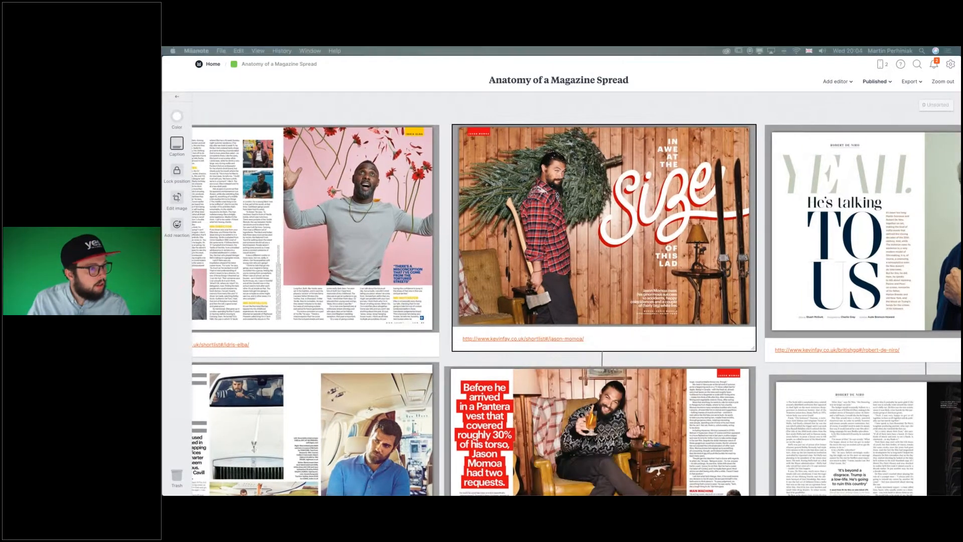
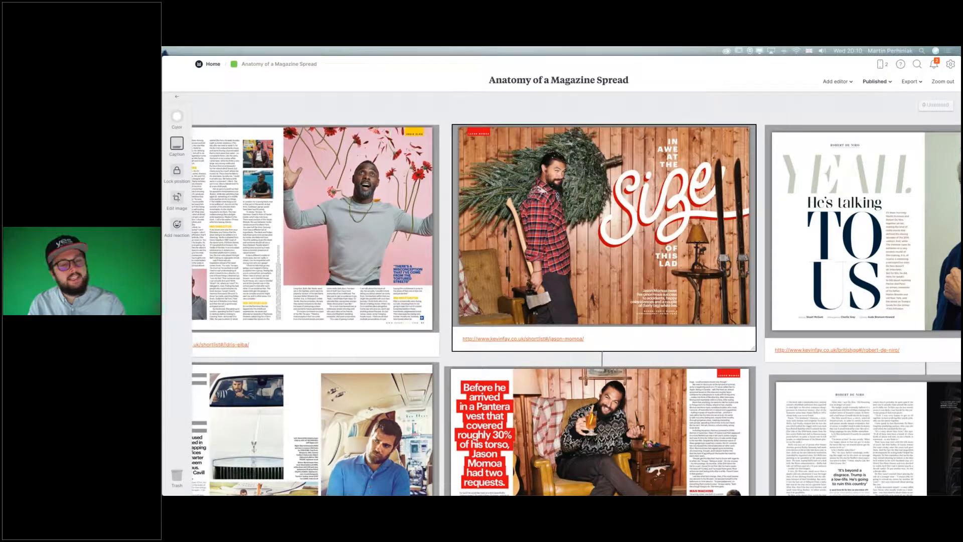
Switch to InDesign and, in the magazine_cover document, draw a rectangle of 210 by 252.5 mm over the cover, filled with black.
key("super+Tab")
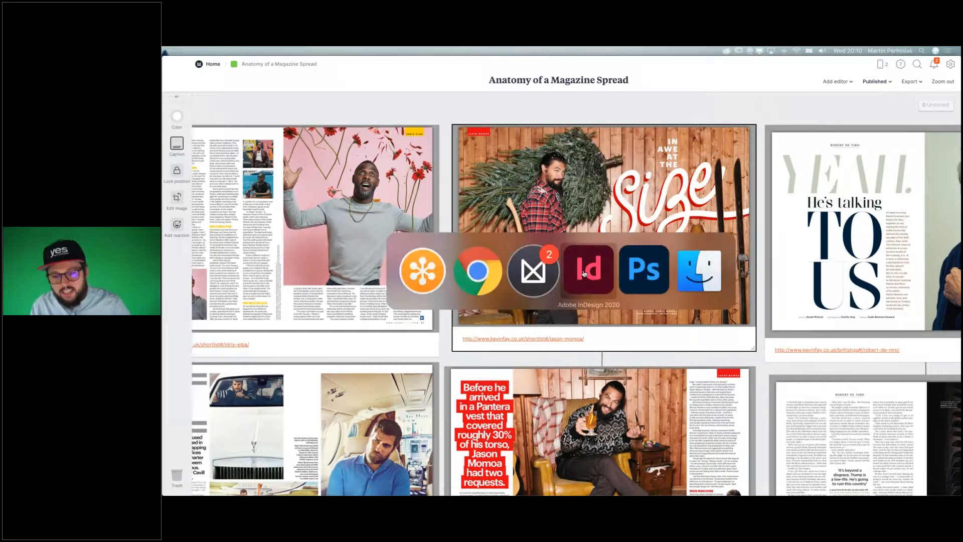
left_click(584, 272)
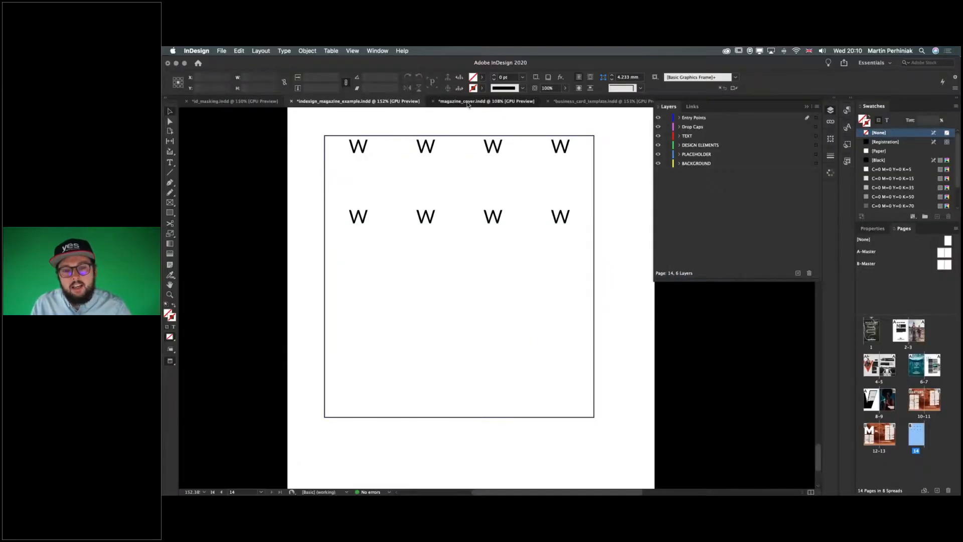
left_click(467, 102)
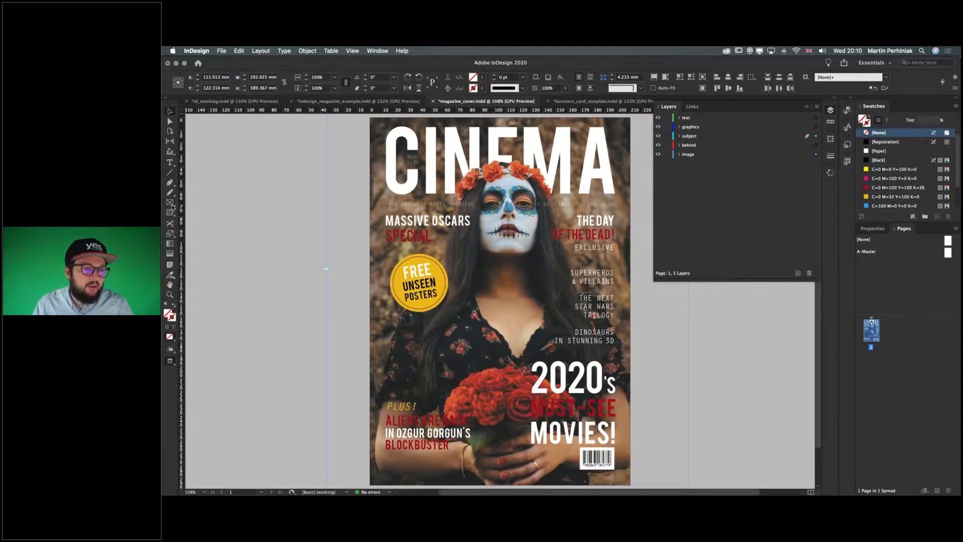
left_click_drag(370, 119, 630, 433)
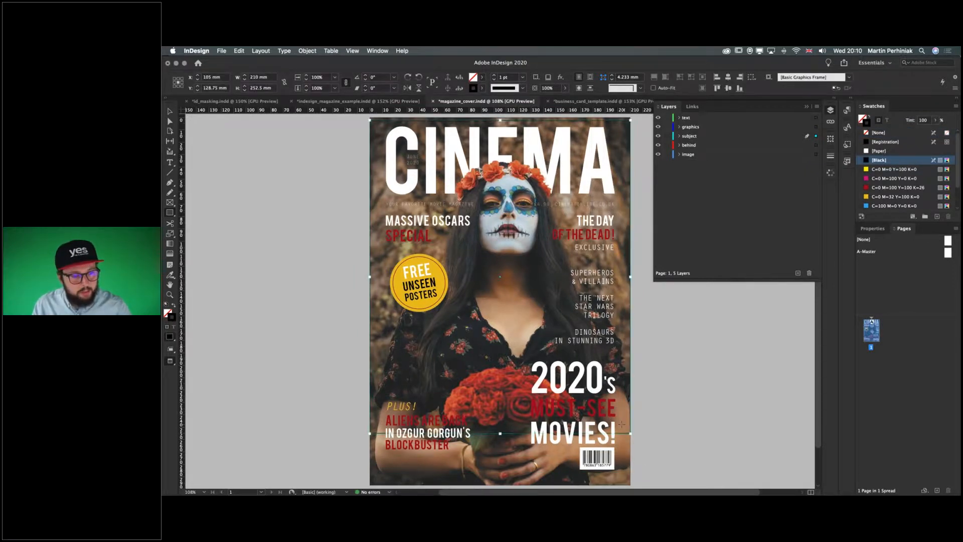
key("shift+x")
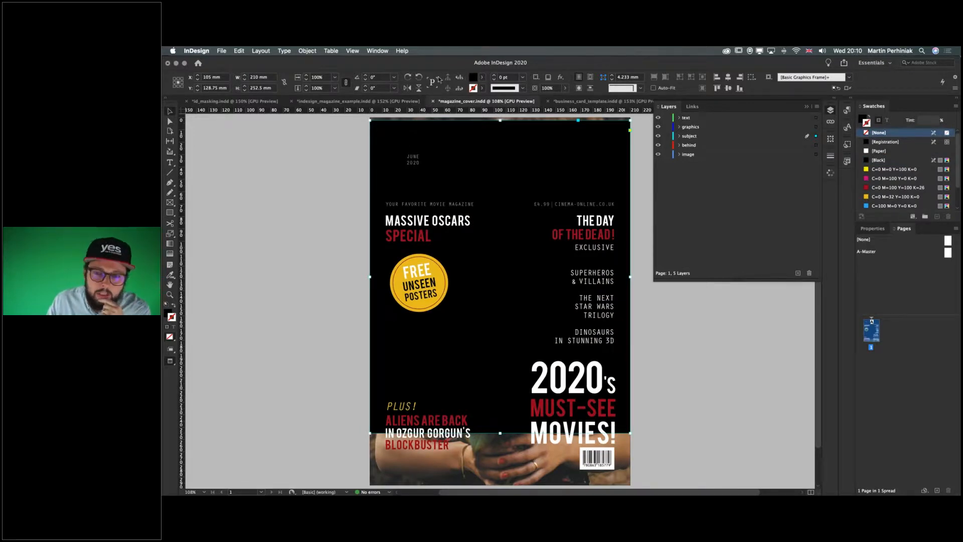
Set the black rectangle's transparency blending mode to Colour at 100% opacity, with the effect preview turned on.
left_click(536, 90)
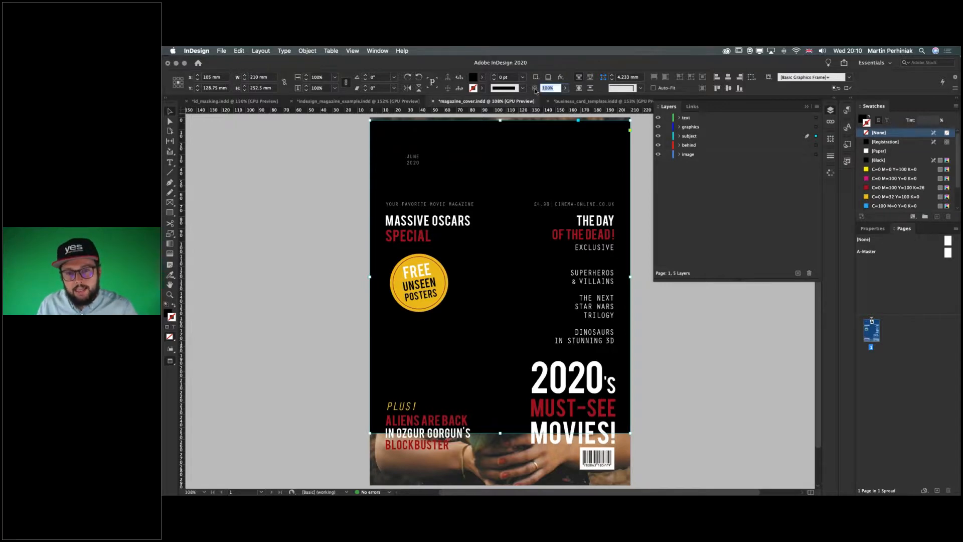
key("Escape")
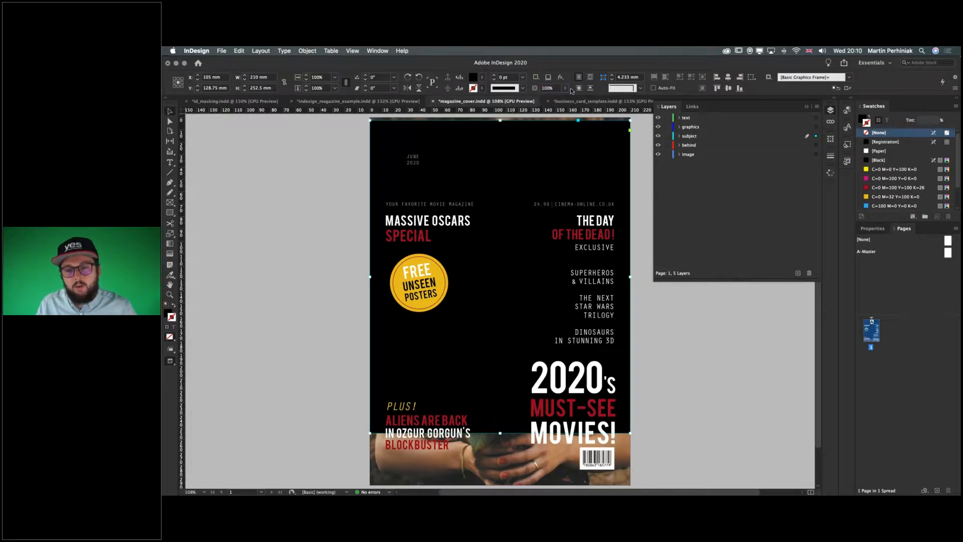
left_click(564, 88)
left_click(565, 87)
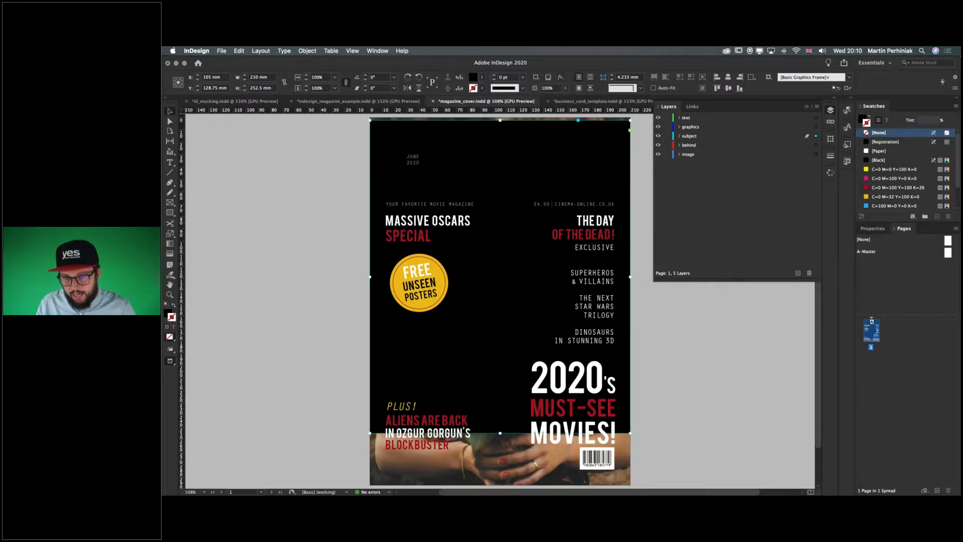
left_click(561, 76)
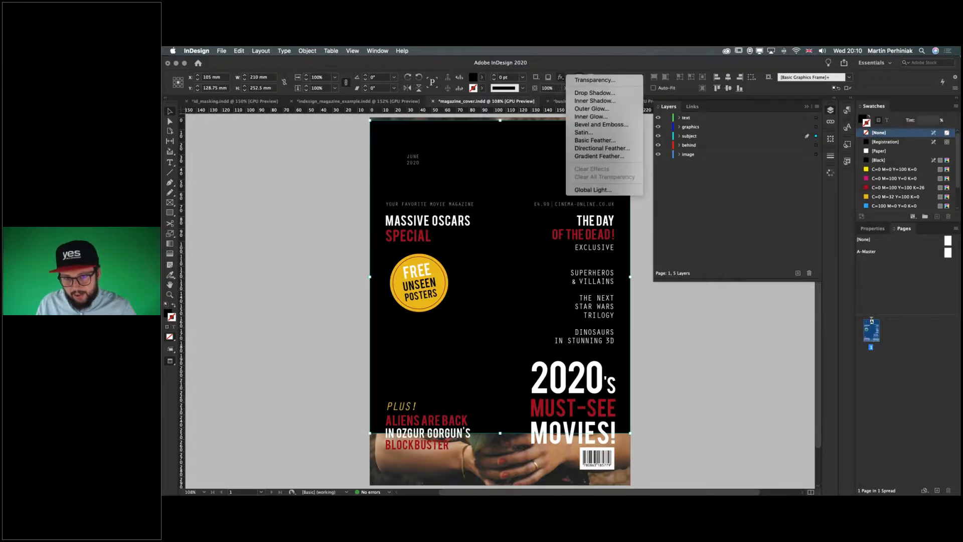
left_click(581, 82)
left_click(561, 219)
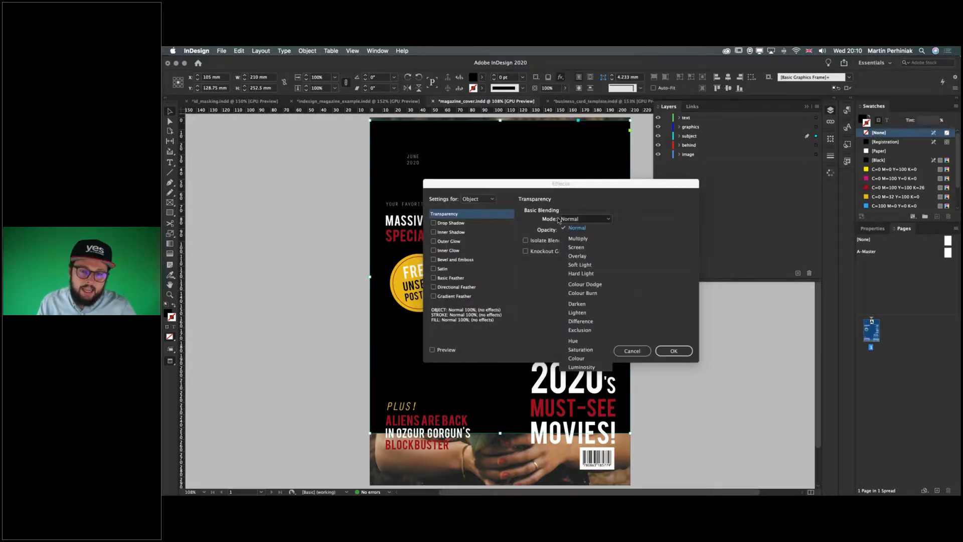
left_click(576, 358)
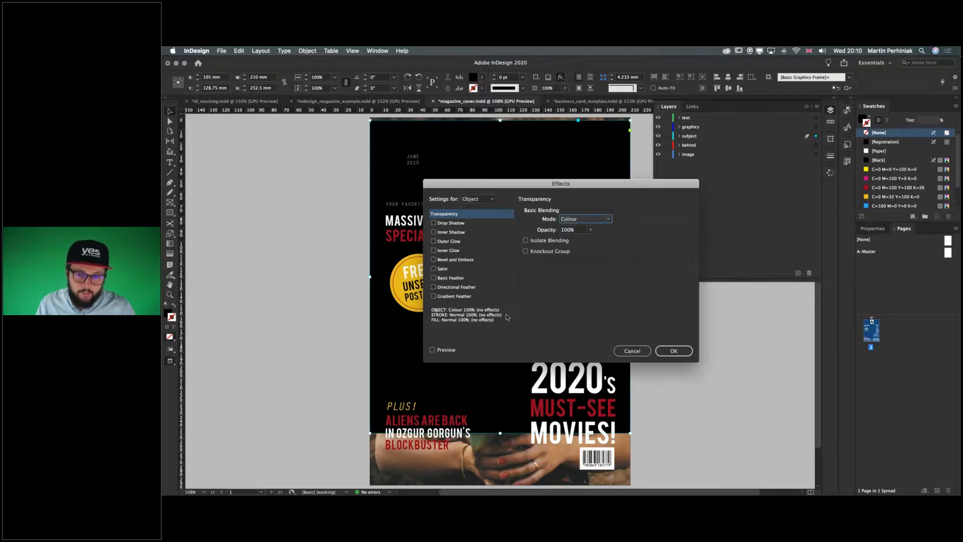
left_click(440, 351)
left_click_drag(533, 186, 719, 161)
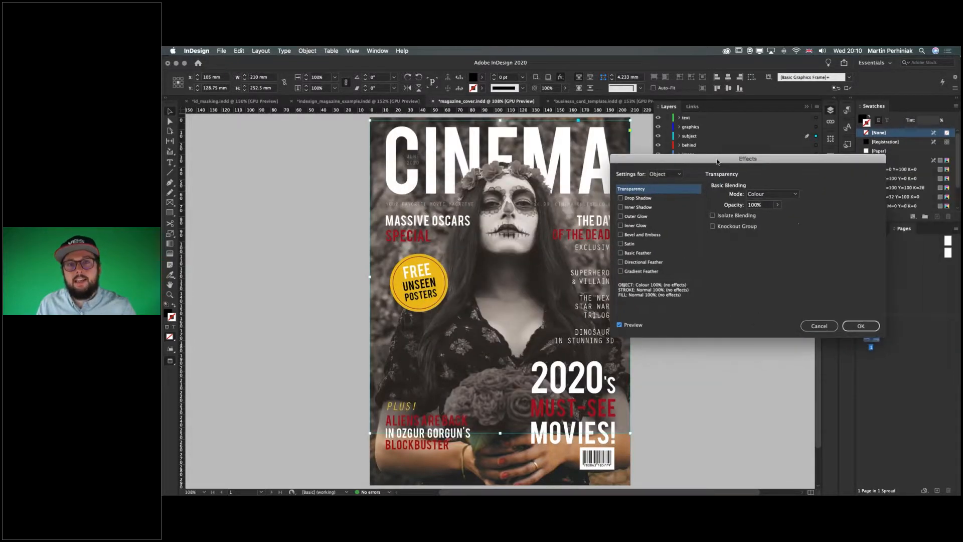
left_click(859, 326)
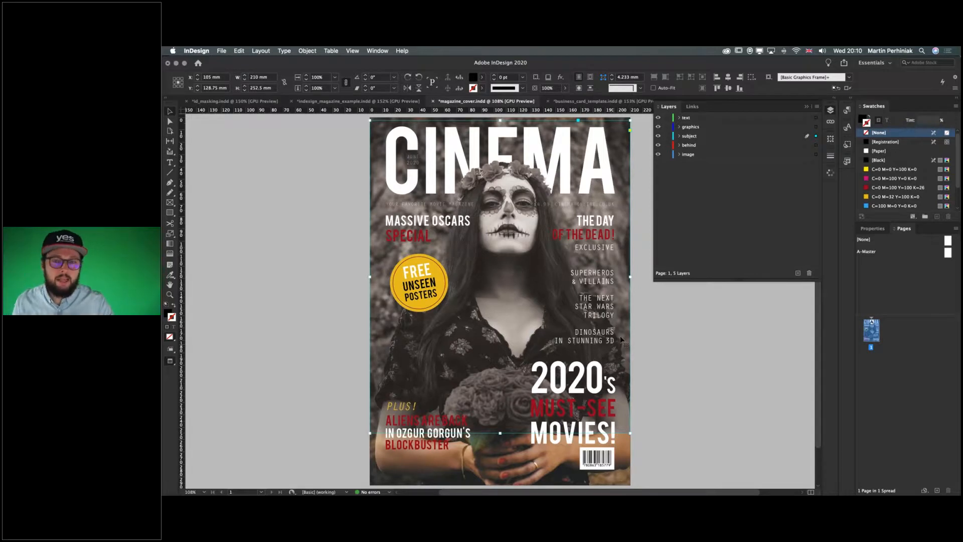
Move the Colour-blended overlay rectangle from the subject layer to the text layer.
left_click(560, 77)
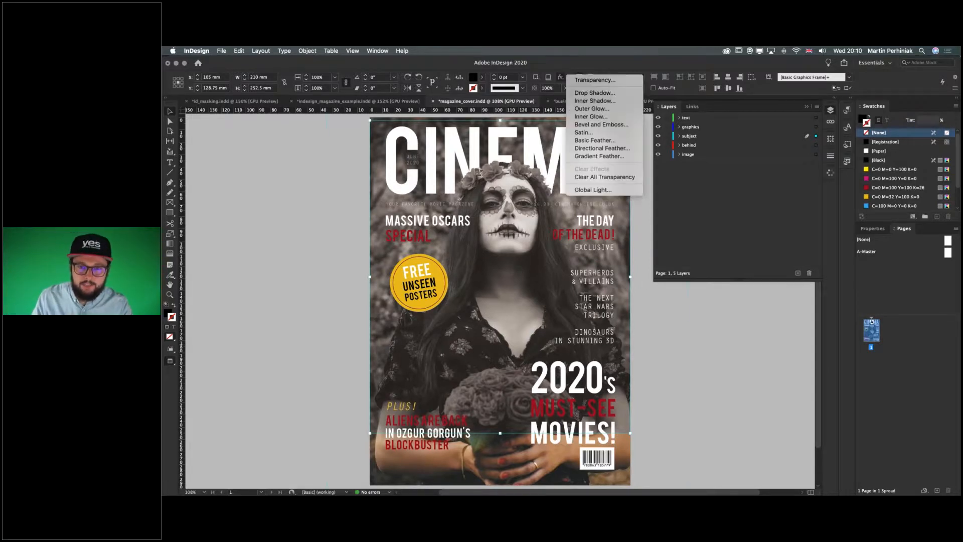
left_click(570, 60)
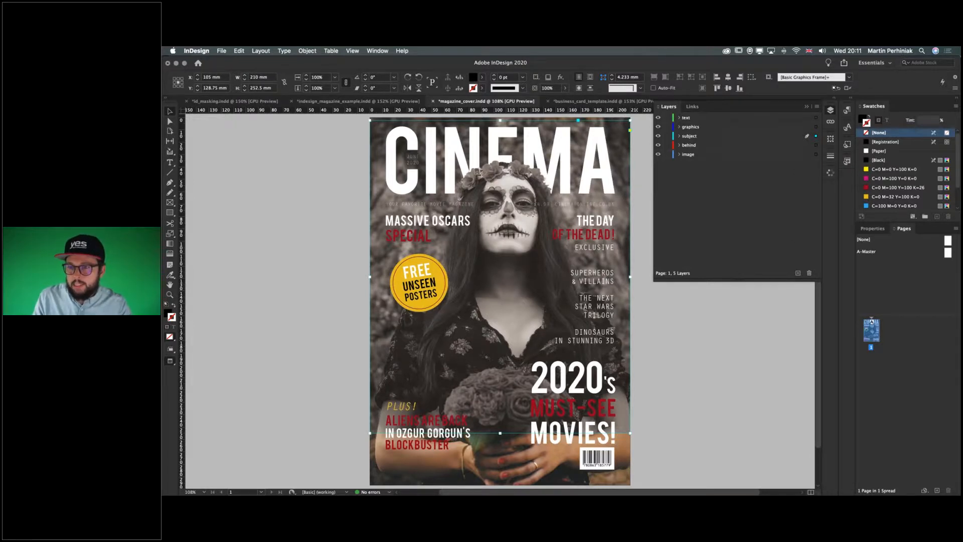
left_click(816, 118)
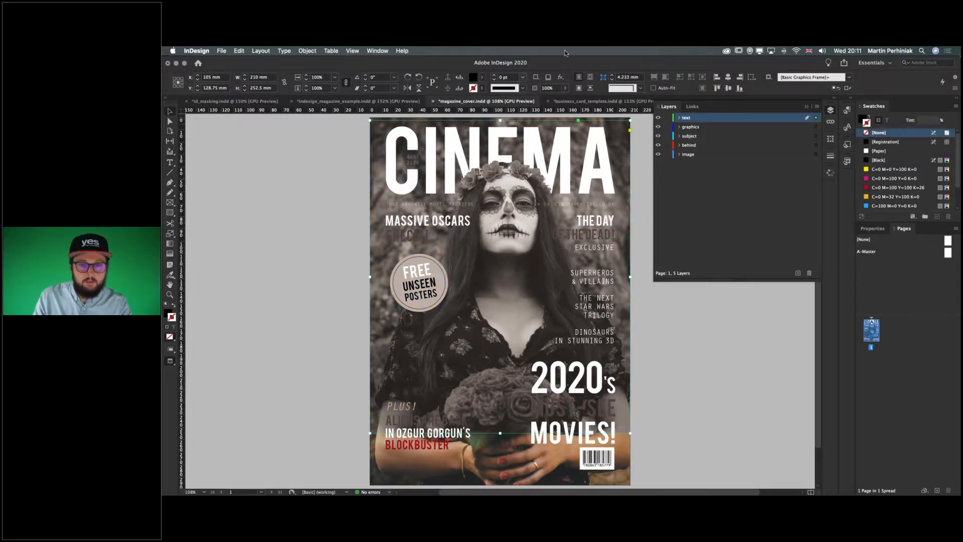
Try yellow and magenta fills on the overlay rectangle, and settle on the red swatch C=0 M=100 Y=100 K=26.
left_click(482, 79)
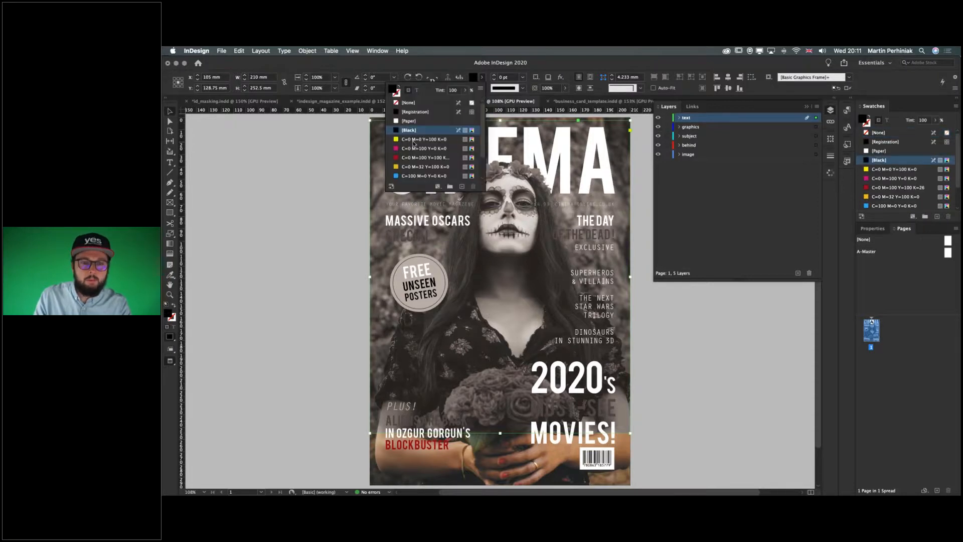
left_click(415, 140)
left_click(413, 150)
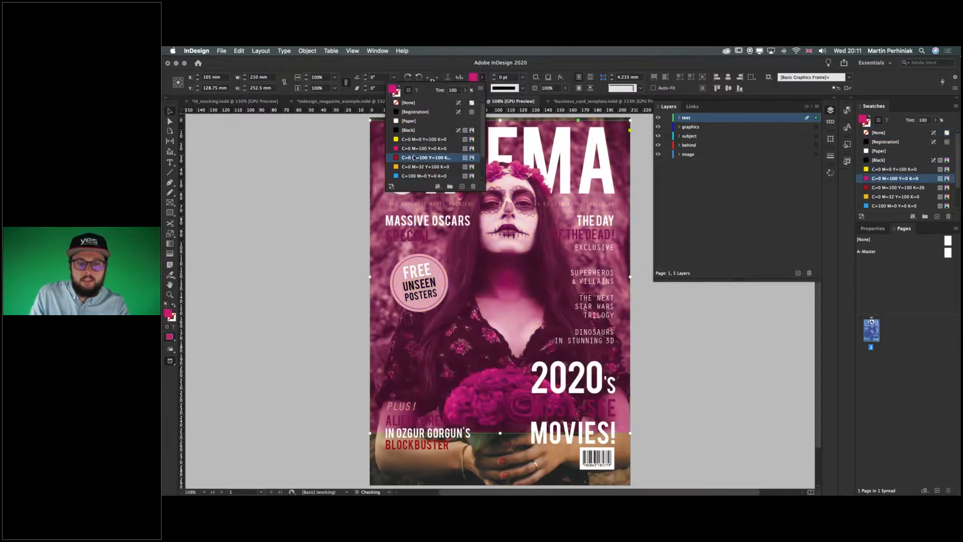
left_click(415, 158)
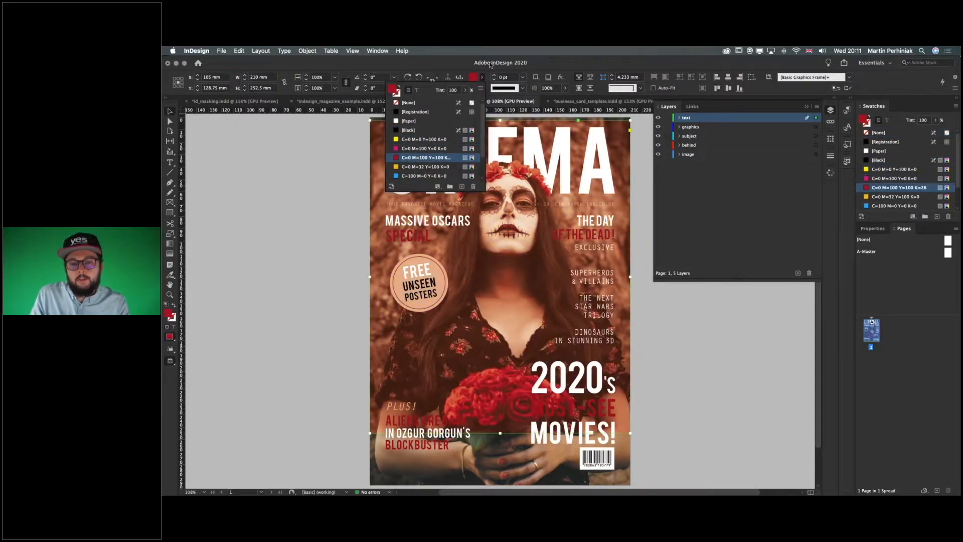
left_click(491, 65)
Delete the coloured overlay rectangle from the cover and inspect the "Massive Oscars Special" headline up close.
key("Delete")
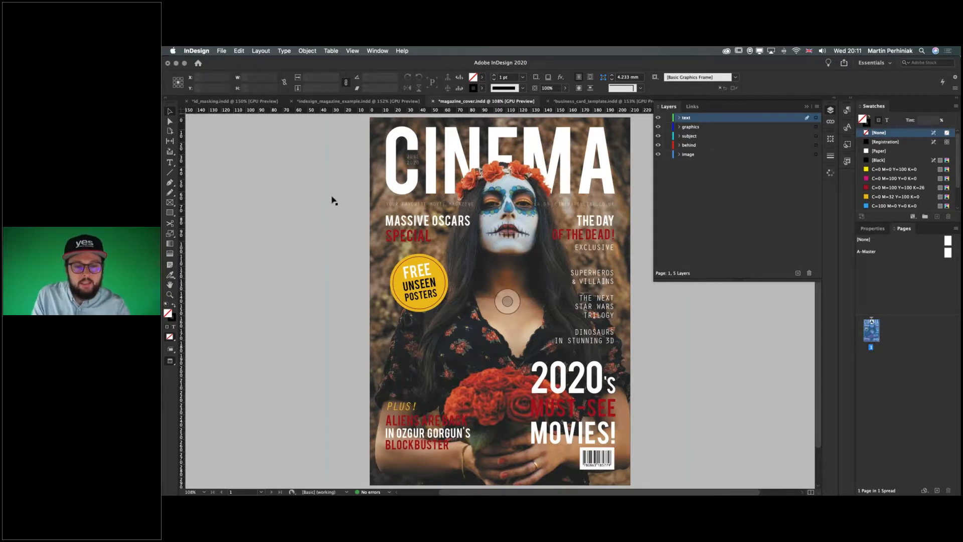
left_click_drag(364, 198, 544, 301)
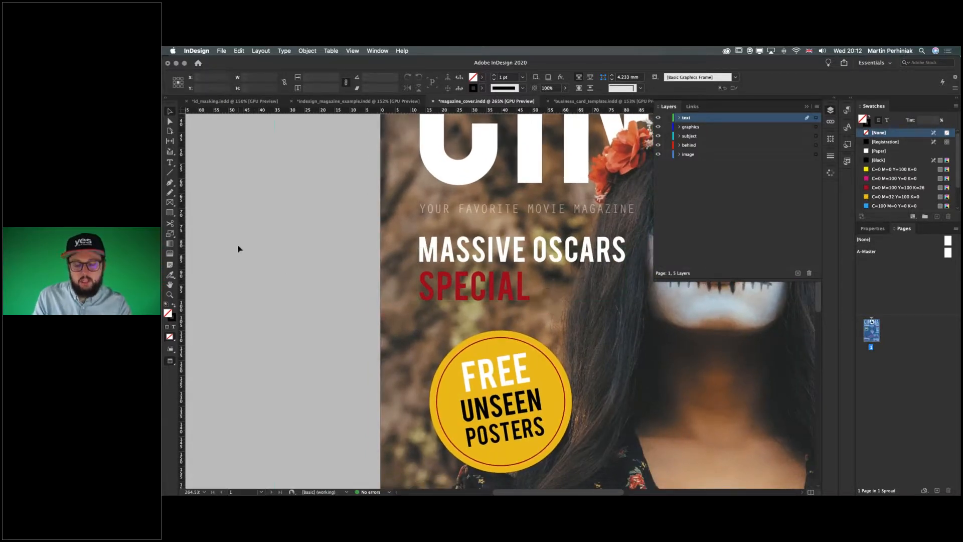
key("super+0")
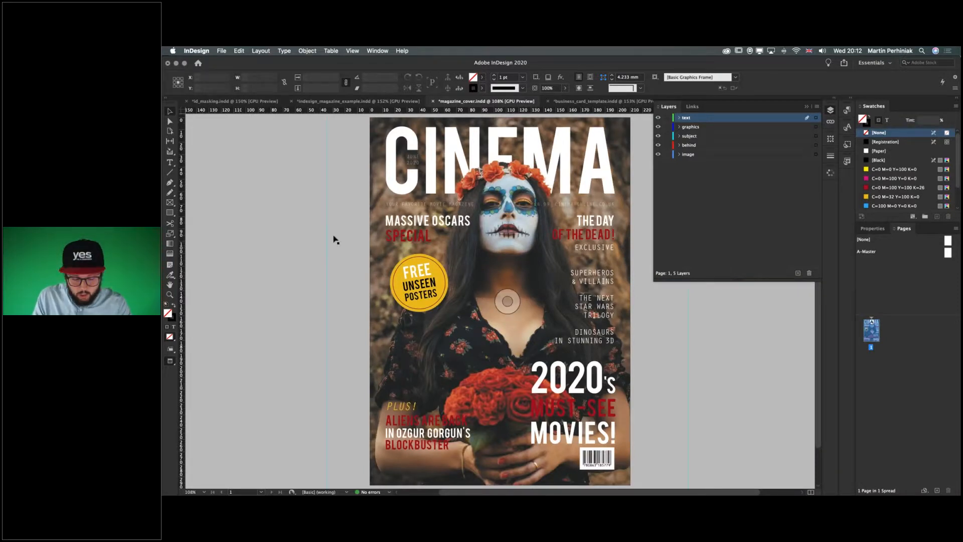
Draw a black-filled rectangle without stroke, trimmed to about 98 by 26 mm, and place it behind the "Massive Oscars Special" headline text.
key("m")
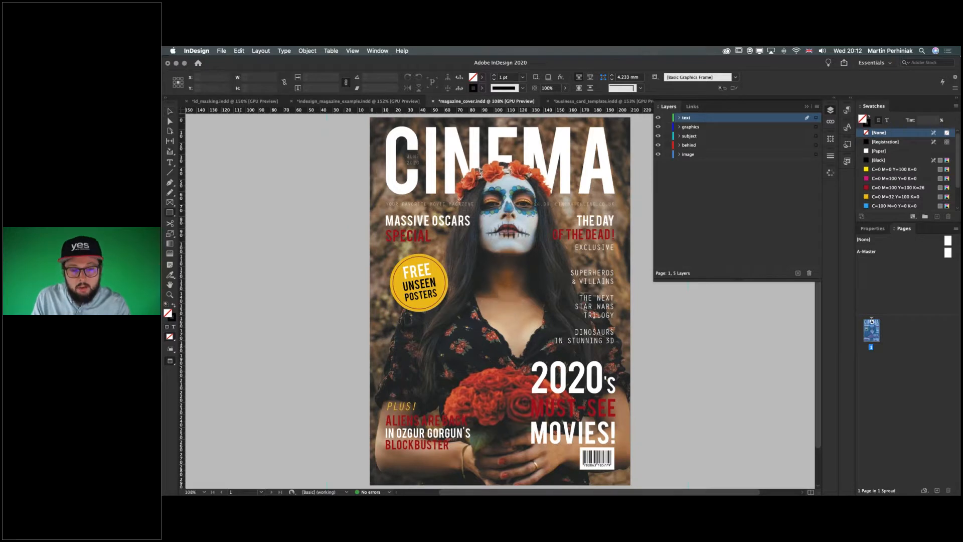
mouse_move(359, 217)
left_mouse_down()
mouse_move(444, 245)
mouse_move(522, 255)
mouse_move(480, 249)
left_mouse_up()
key("shift+x")
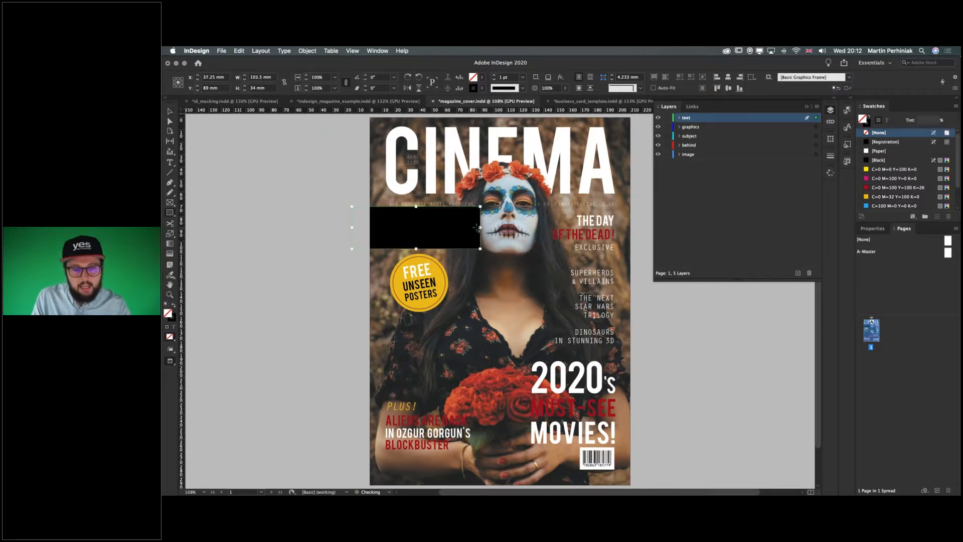
key("super+shift+bracketleft")
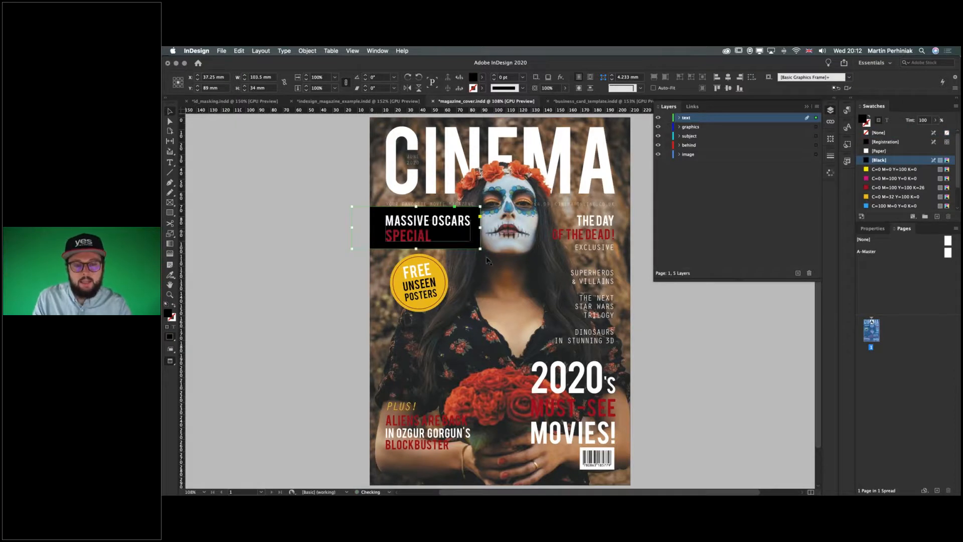
mouse_move(480, 249)
left_mouse_down()
mouse_move(507, 252)
mouse_move(474, 244)
left_mouse_up()
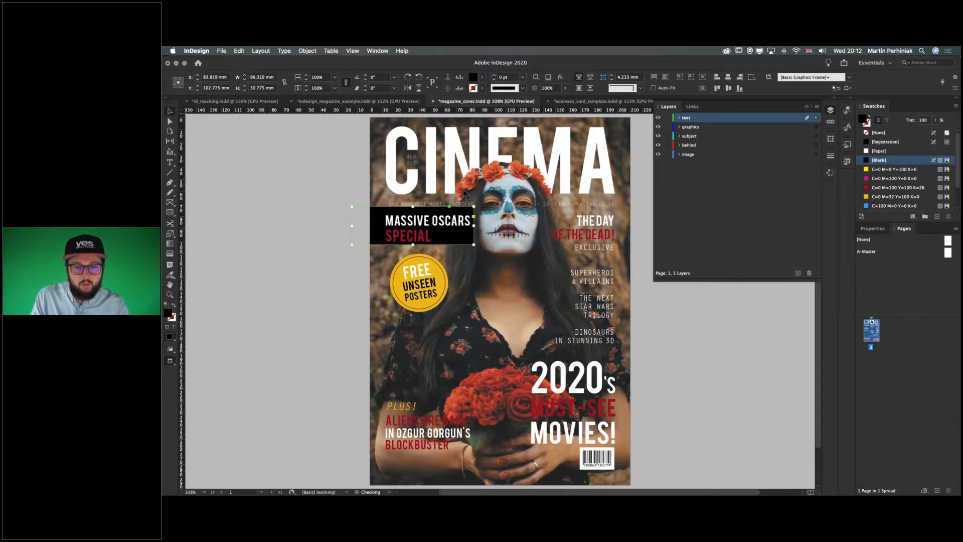
left_click(318, 225)
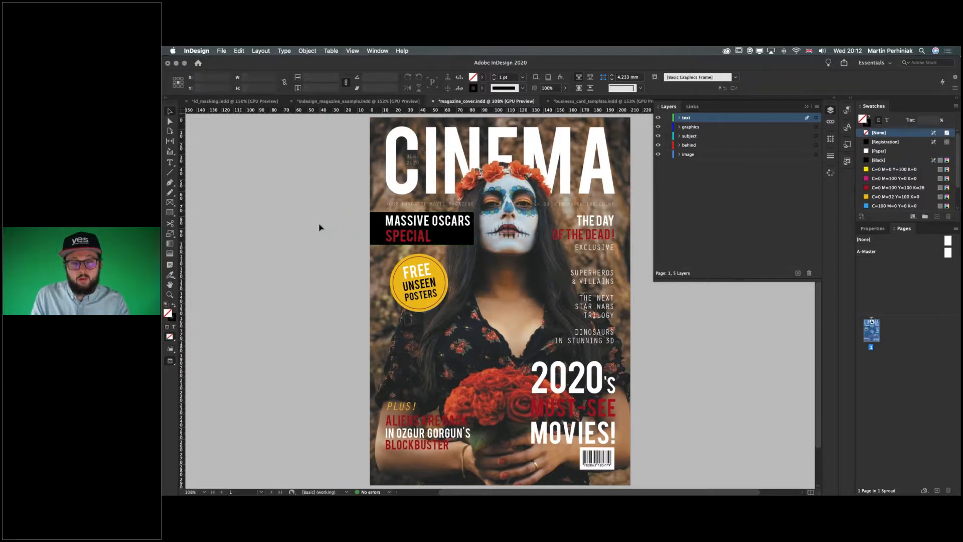
Lower the opacity of the black rectangle behind the "Massive Oscars Special" headline to 73%.
left_click(471, 221)
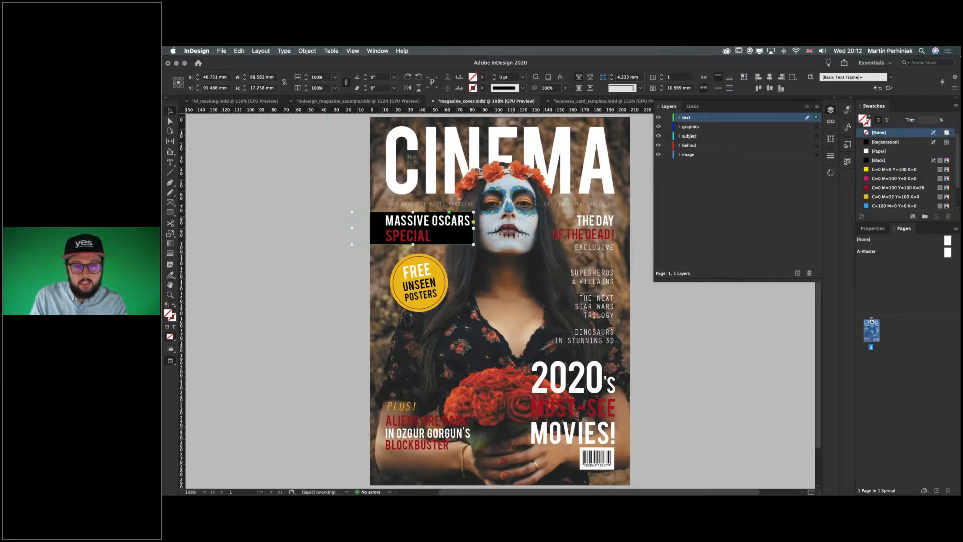
left_click(566, 89)
left_click_drag(541, 99, 553, 99)
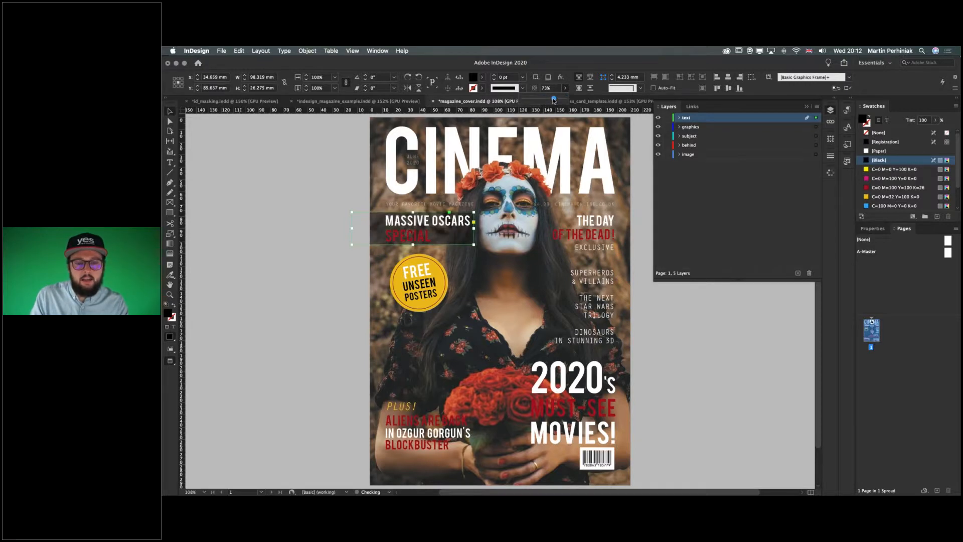
left_click(328, 188)
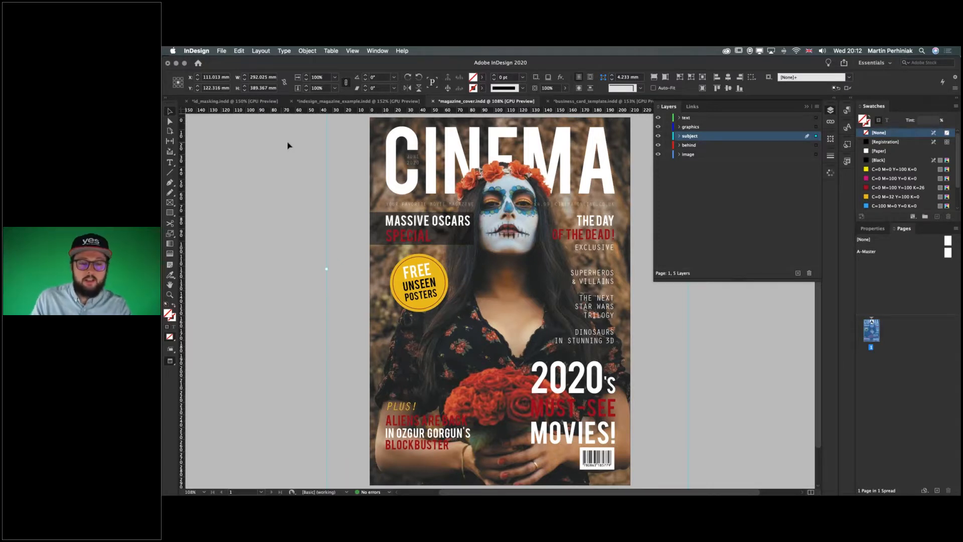
left_click(359, 216)
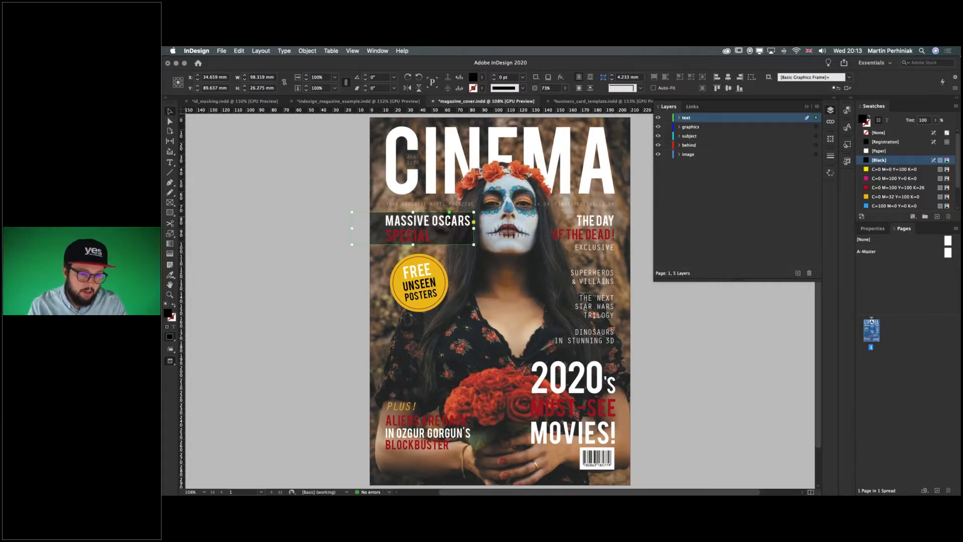
key("super+shift+a")
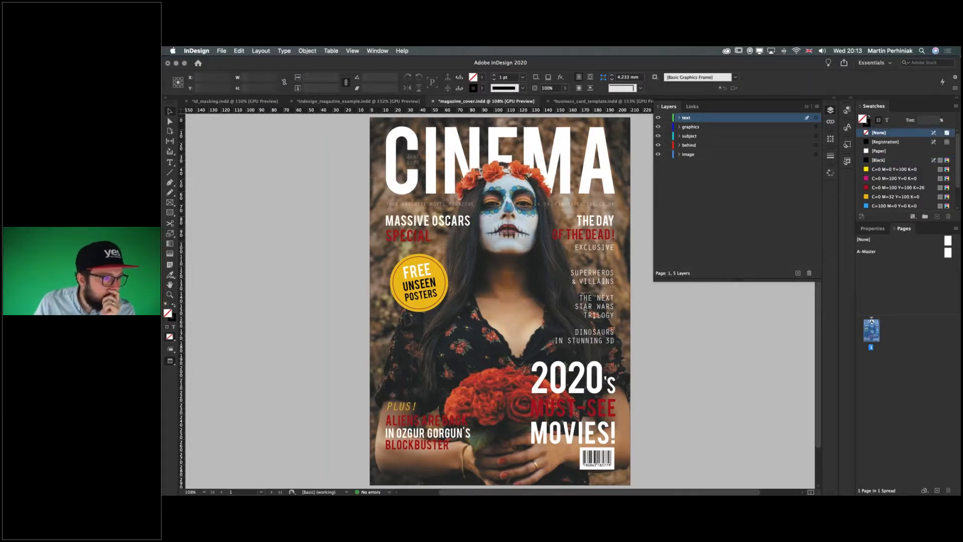